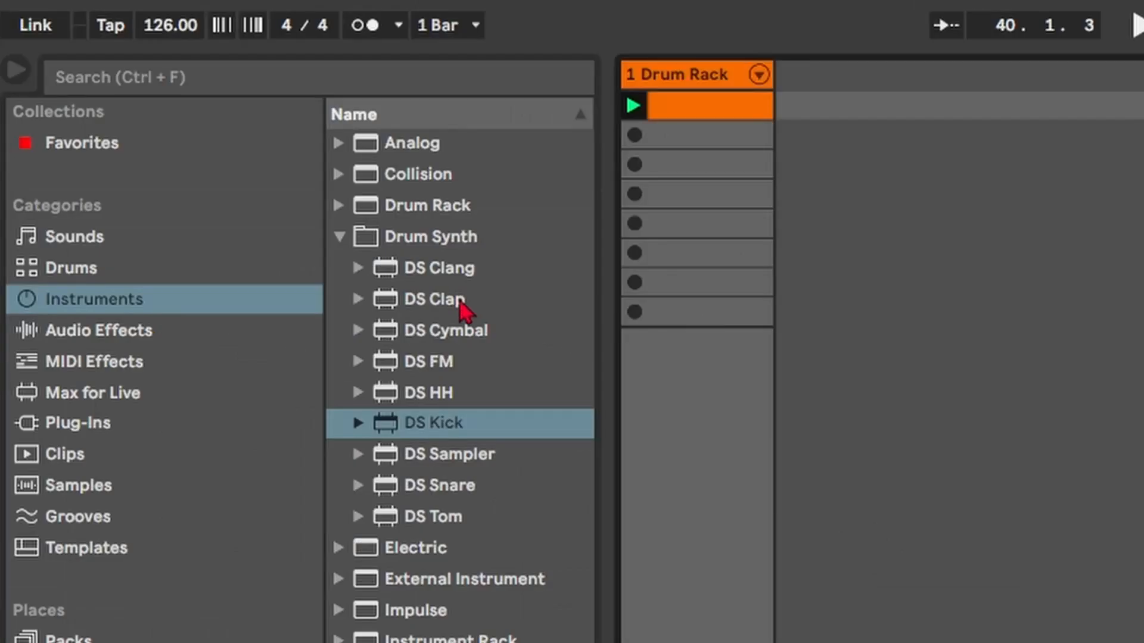
Step: Load DS Clap onto the D#1 pad, add clap notes at 1.2 and 1.4 in the clip, and play it back
{"action": "left_click_drag", "start_coordinate": [467, 300], "coordinate": [583, 538]}
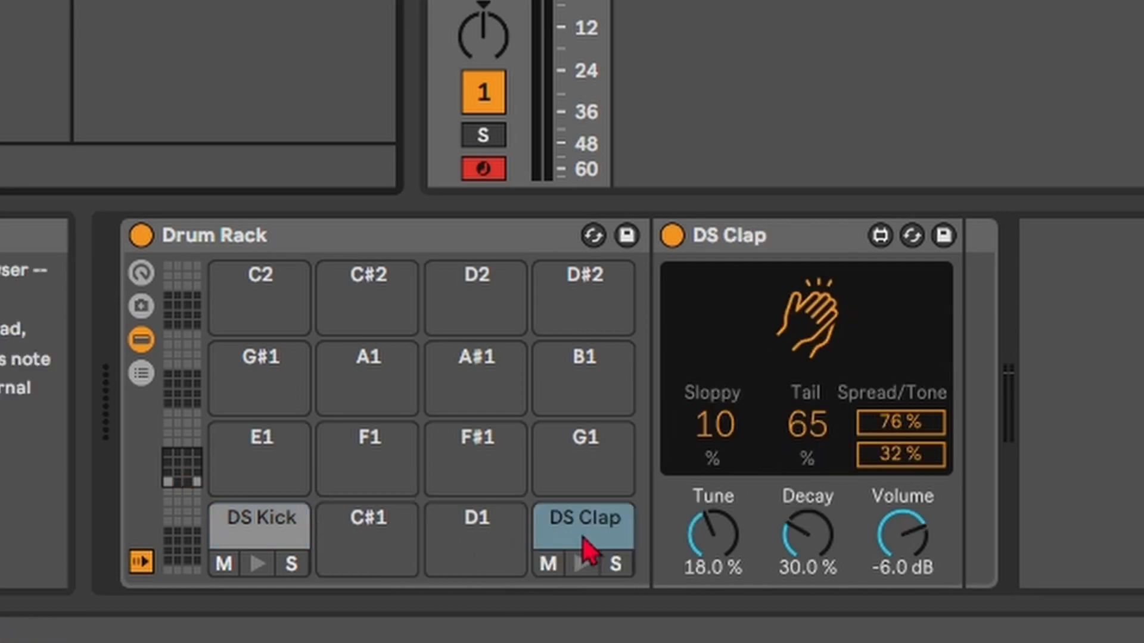
{"action": "left_click", "coordinate": [586, 565]}
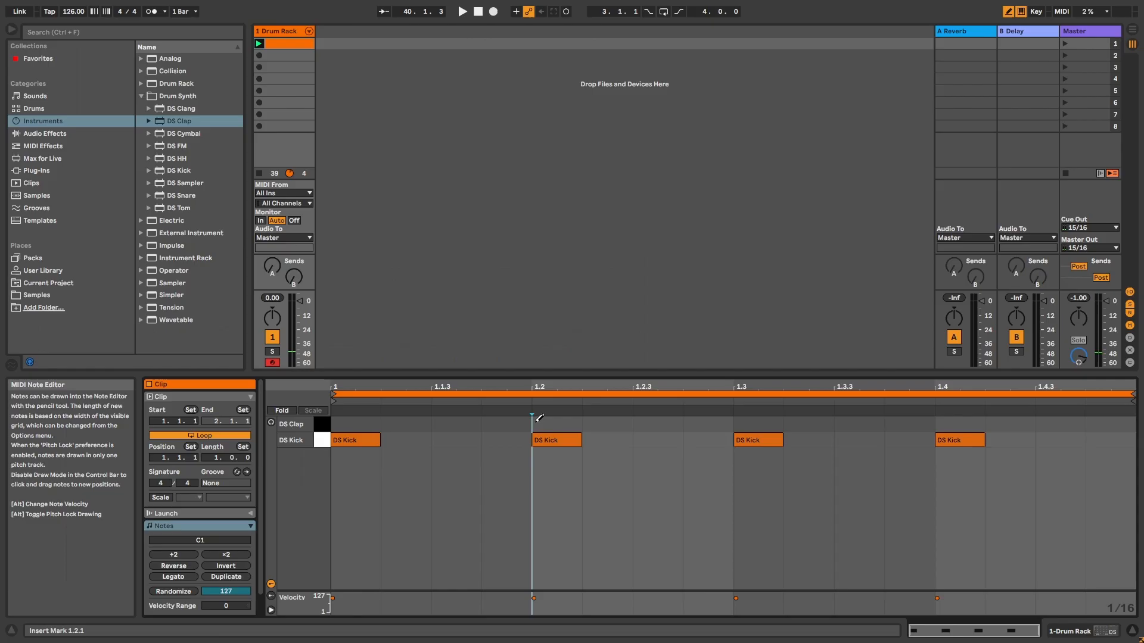
{"action": "left_click", "coordinate": [551, 424]}
{"action": "left_click", "coordinate": [959, 425]}
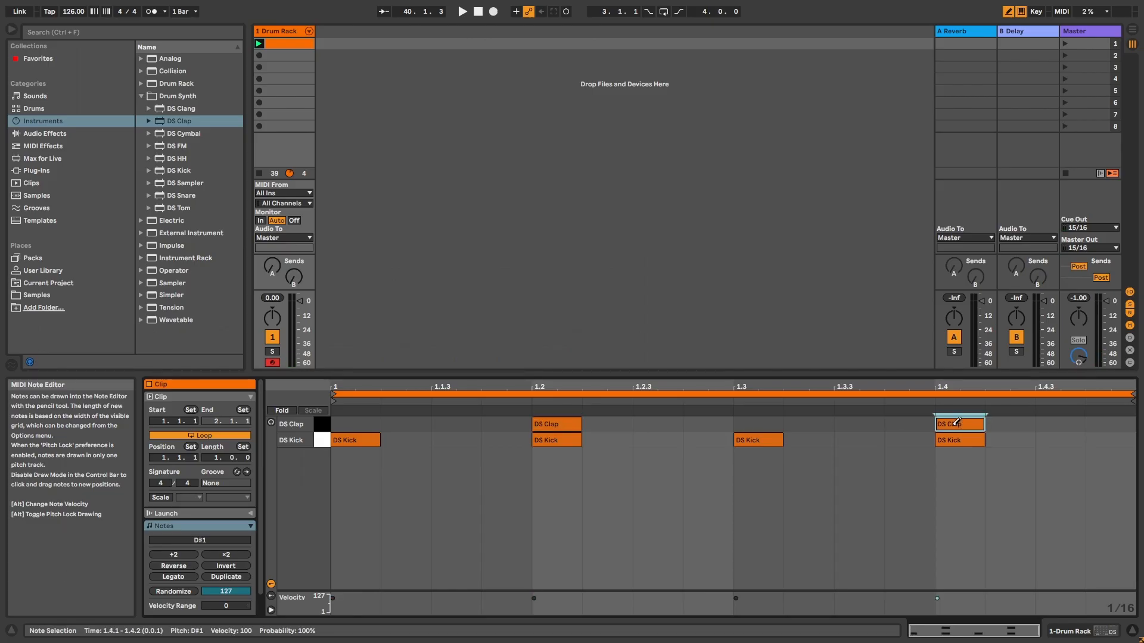
{"action": "key", "text": "space"}
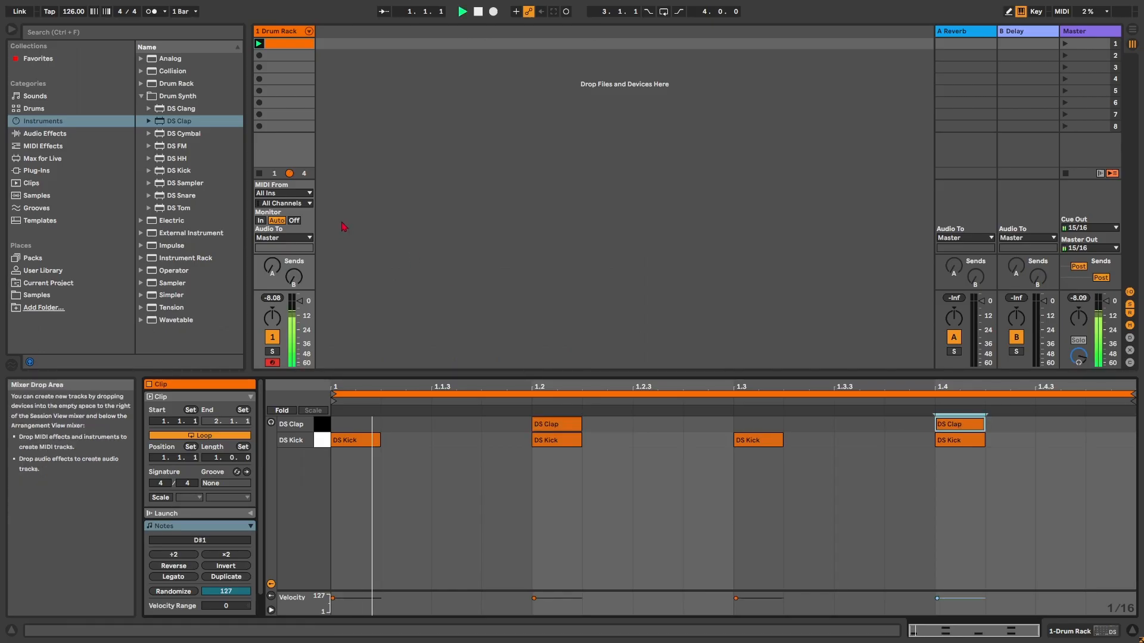
Step: Add a Utility audio effect after the Drum Rack and lower its gain to -11.1 dB
{"action": "double_click", "coordinate": [283, 33]}
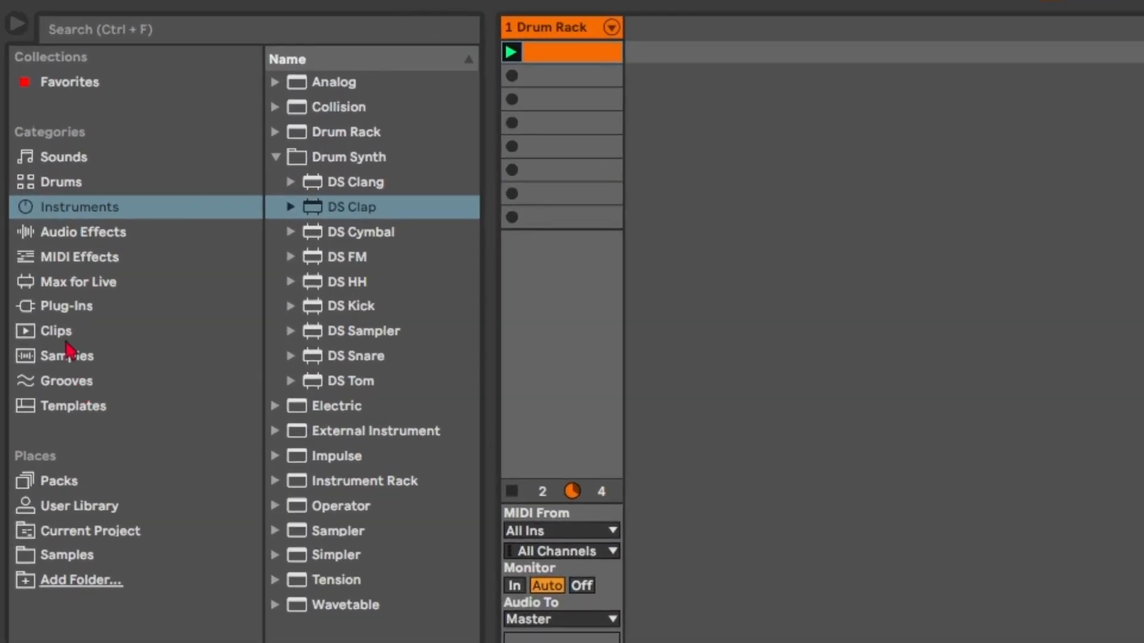
{"action": "left_click", "coordinate": [102, 233]}
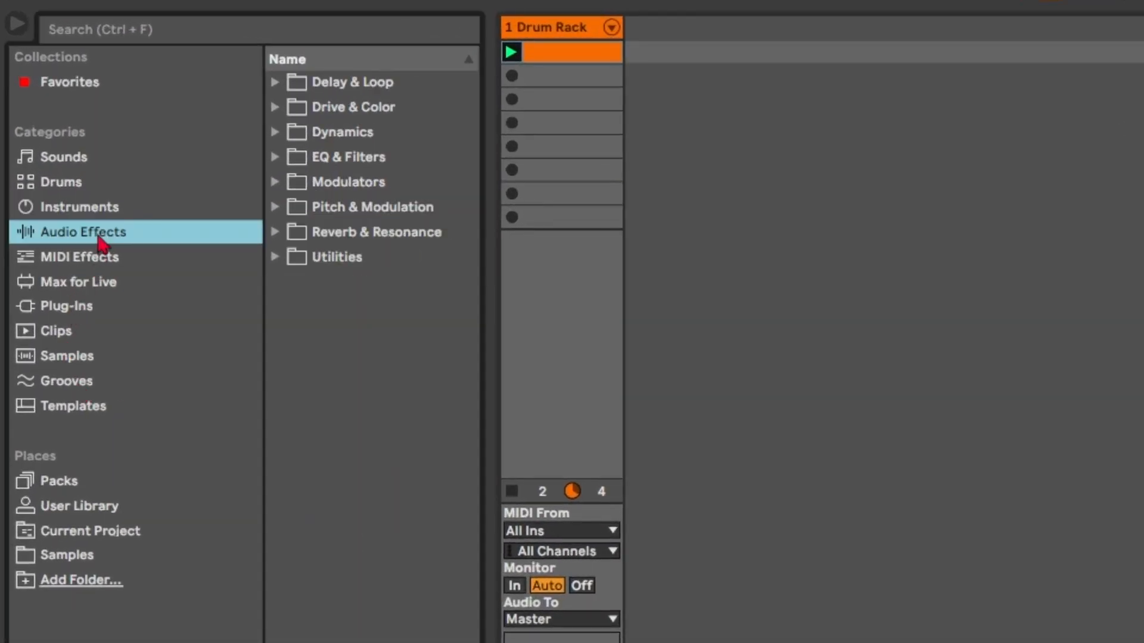
{"action": "left_click", "coordinate": [311, 258]}
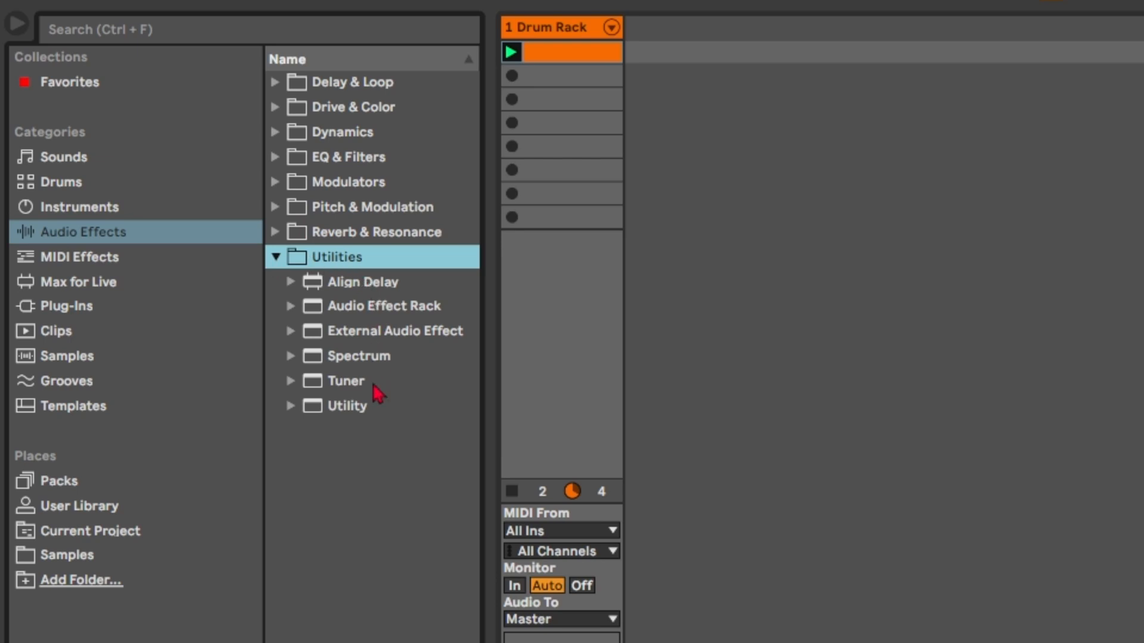
{"action": "left_click_drag", "start_coordinate": [357, 406], "coordinate": [352, 421]}
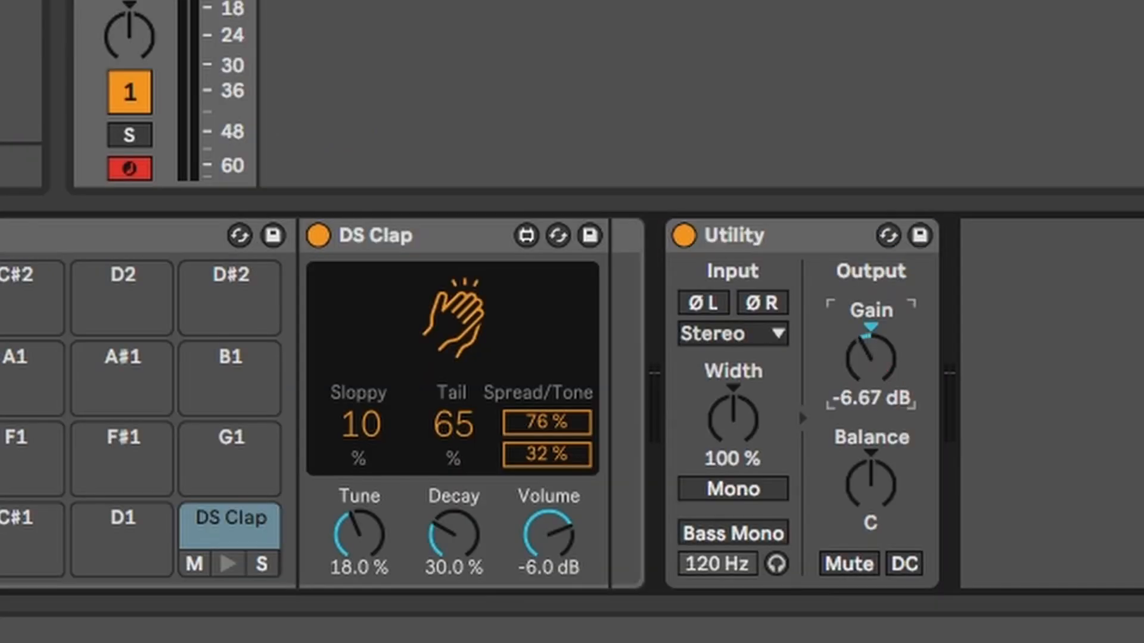
{"action": "left_click_drag", "start_coordinate": [859, 357], "coordinate": [859, 364]}
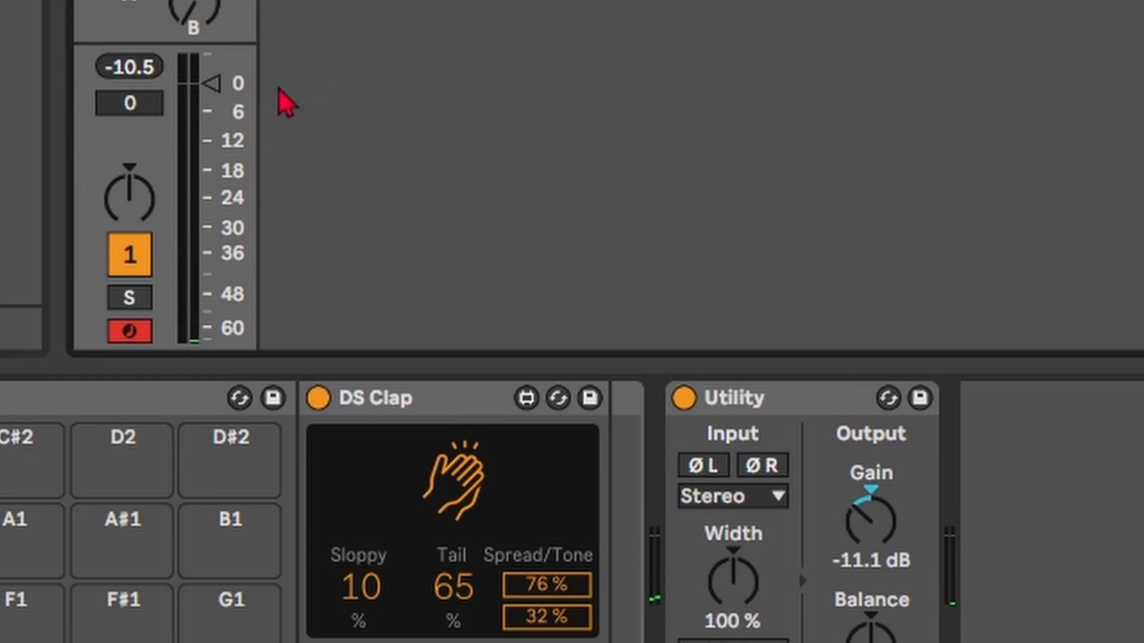
Step: Shape the DS Clap: volume -8.1 dB, Sloppy 24%, Tail 43%, Spread 65%, Decay 34.6% and Tune 27.0%
{"action": "left_click_drag", "start_coordinate": [567, 531], "coordinate": [567, 576]}
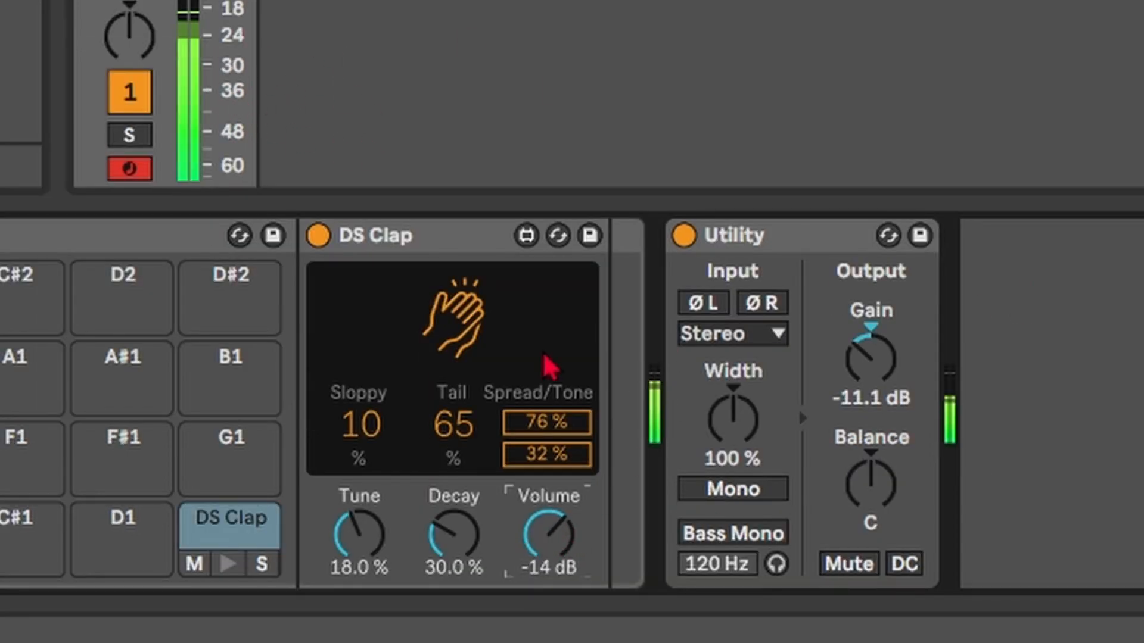
{"action": "left_click_drag", "start_coordinate": [567, 577], "coordinate": [567, 543]}
{"action": "left_click_drag", "start_coordinate": [372, 527], "coordinate": [379, 425]}
{"action": "mouse_move", "coordinate": [453, 431]}
{"action": "left_mouse_down"}
{"action": "mouse_move", "coordinate": [453, 410]}
{"action": "mouse_move", "coordinate": [452, 469]}
{"action": "mouse_move", "coordinate": [453, 446]}
{"action": "left_mouse_up"}
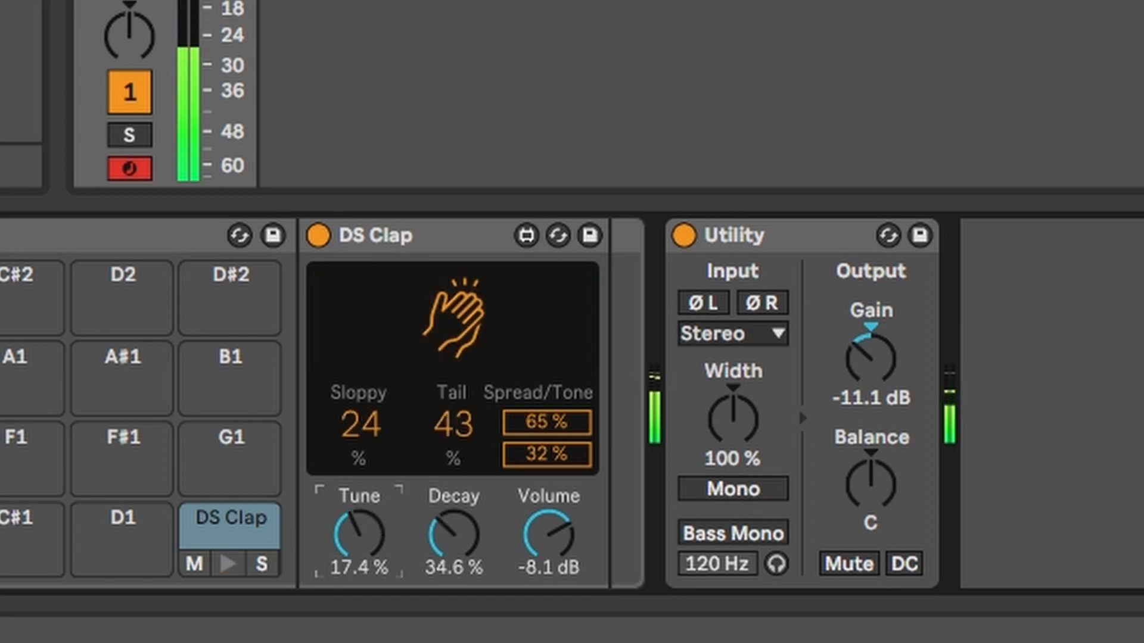
{"action": "left_click_drag", "start_coordinate": [359, 534], "coordinate": [358, 529]}
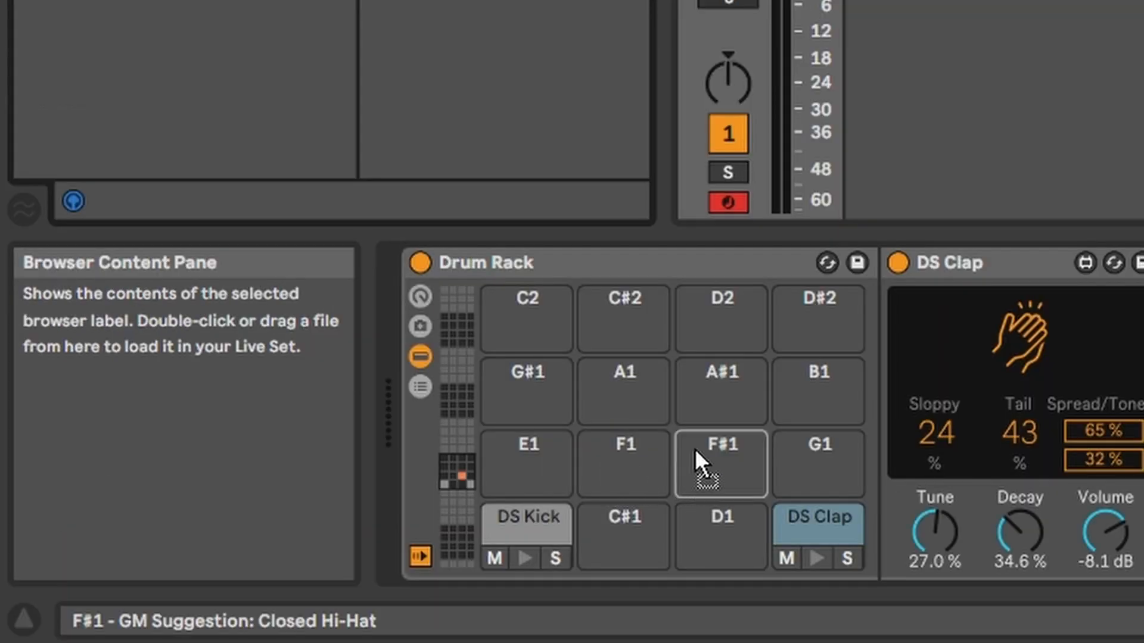
Step: Load DS HH onto the F#1 pad, add hi-hat notes at 1.1.3, 1.2.3, 1.3.3 and 1.4.3, and play the clip
{"action": "left_click_drag", "start_coordinate": [697, 453], "coordinate": [711, 464]}
{"action": "left_click", "coordinate": [719, 486]}
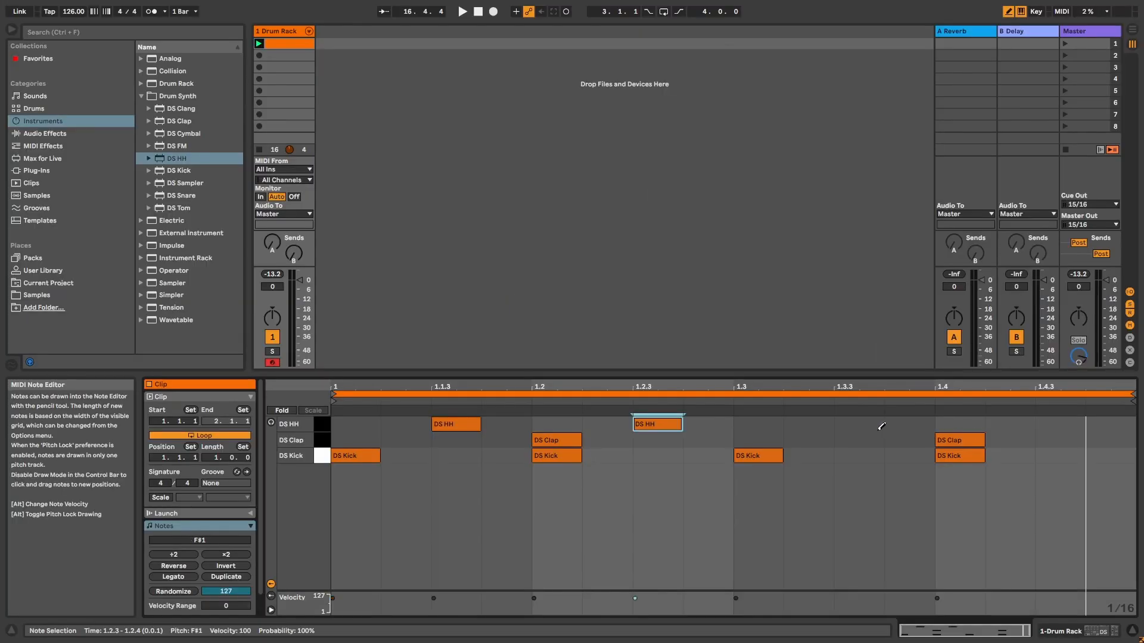
{"action": "left_click", "coordinate": [881, 427]}
{"action": "left_click", "coordinate": [1060, 424]}
{"action": "key", "text": "b"}
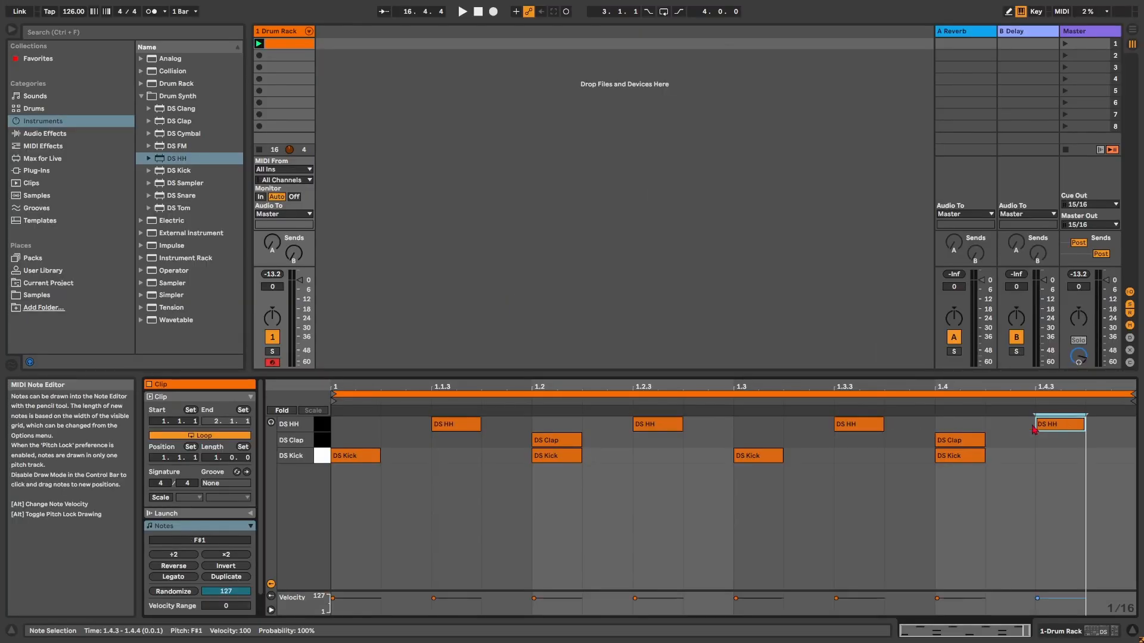
{"action": "key", "text": "space"}
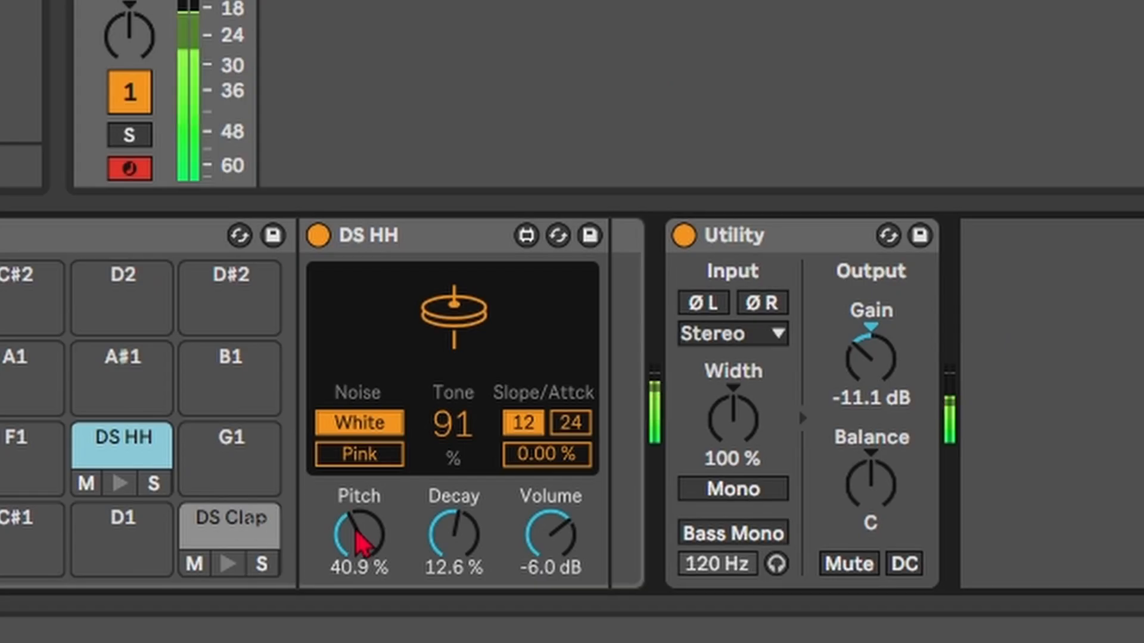
Step: Set the DS HH pitch to 1.57%, decay to 6.61% and tone to 0%, comparing Pink noise before choosing White
{"action": "left_click_drag", "start_coordinate": [357, 536], "coordinate": [360, 572]}
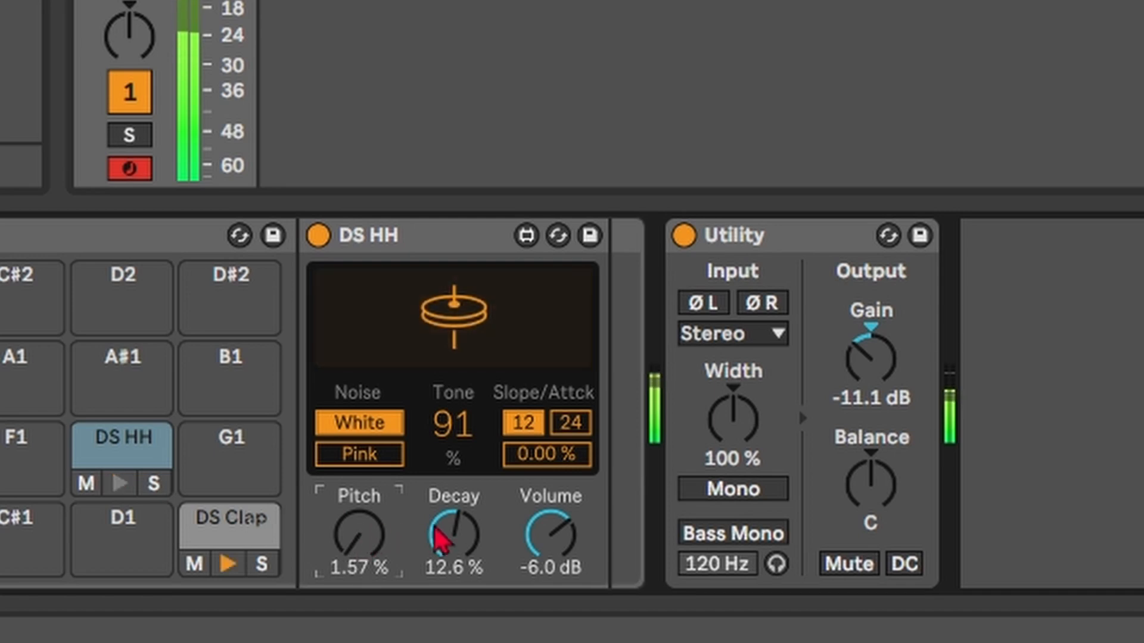
{"action": "mouse_move", "coordinate": [441, 539]}
{"action": "left_mouse_down"}
{"action": "mouse_move", "coordinate": [440, 572]}
{"action": "mouse_move", "coordinate": [441, 554]}
{"action": "left_mouse_up"}
{"action": "left_click", "coordinate": [382, 450]}
{"action": "left_click", "coordinate": [380, 430]}
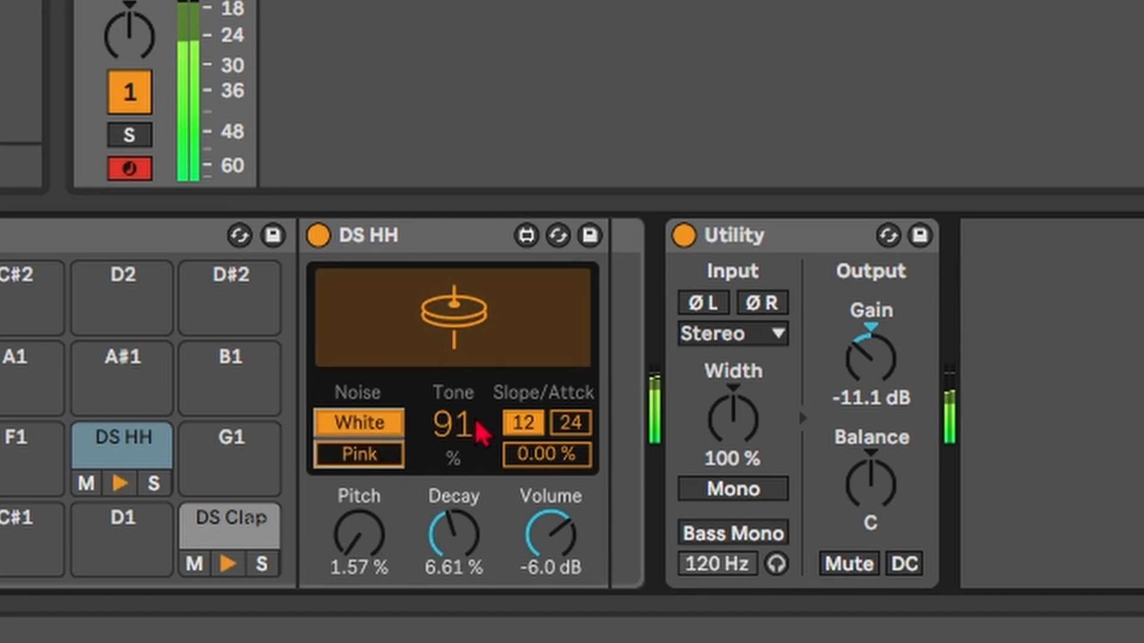
{"action": "left_click_drag", "start_coordinate": [477, 421], "coordinate": [477, 464]}
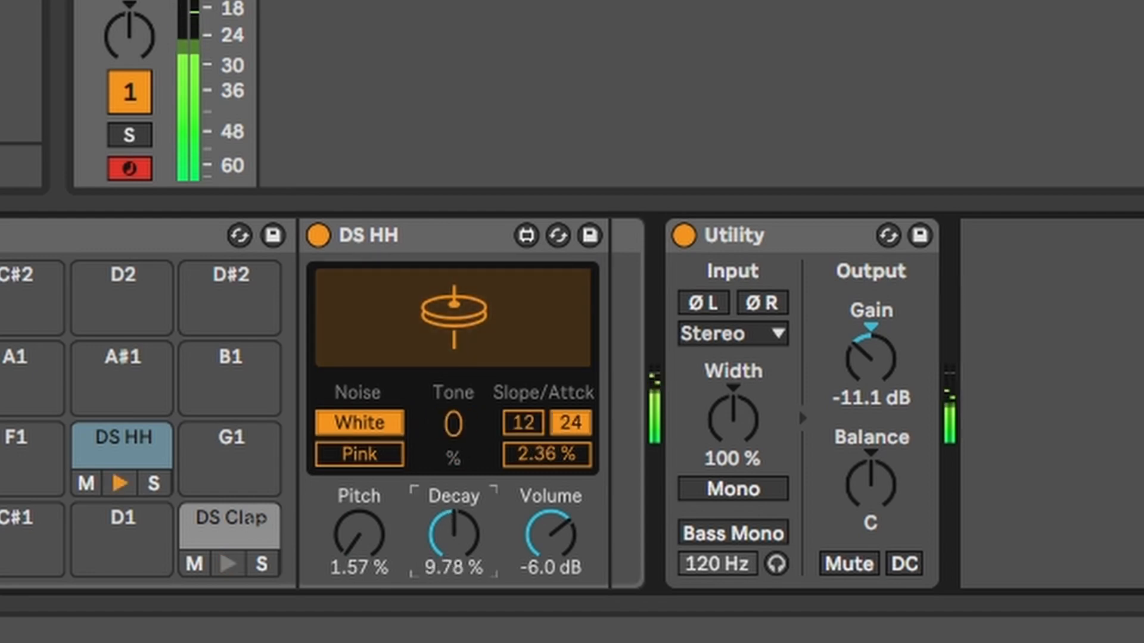
Step: Refine the DS HH decay to 7.43% and tone to 70%, rechecking Pink noise but keeping White
{"action": "mouse_move", "coordinate": [453, 536]}
{"action": "left_mouse_down"}
{"action": "mouse_move", "coordinate": [453, 519]}
{"action": "mouse_move", "coordinate": [453, 534]}
{"action": "left_mouse_up"}
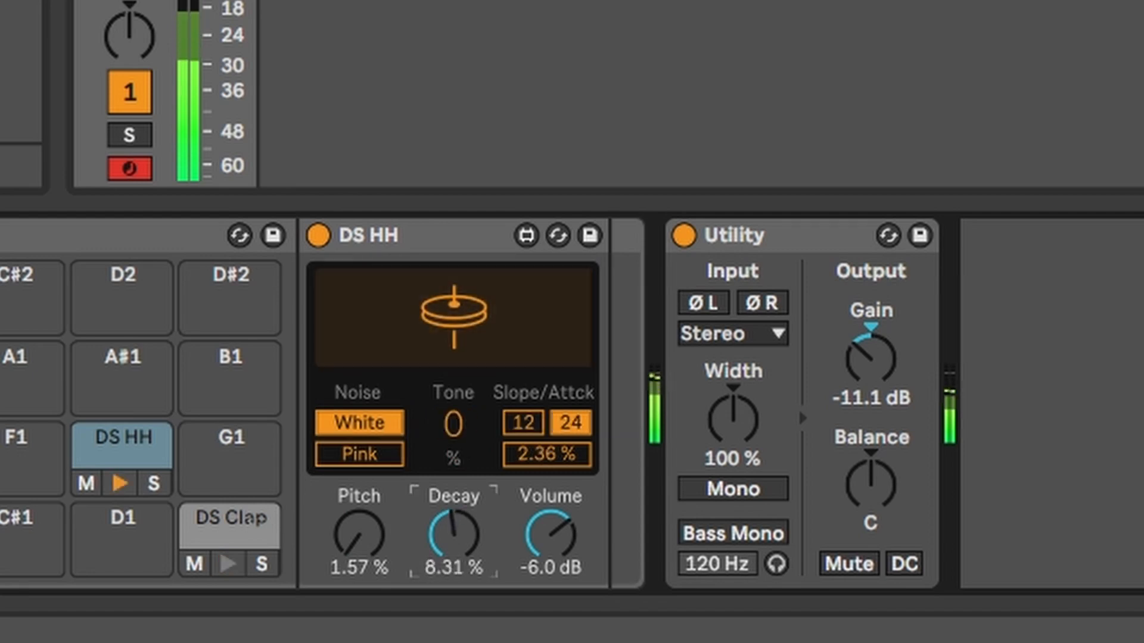
{"action": "left_click", "coordinate": [387, 456]}
{"action": "left_click", "coordinate": [390, 424]}
{"action": "left_click_drag", "start_coordinate": [453, 424], "coordinate": [453, 379]}
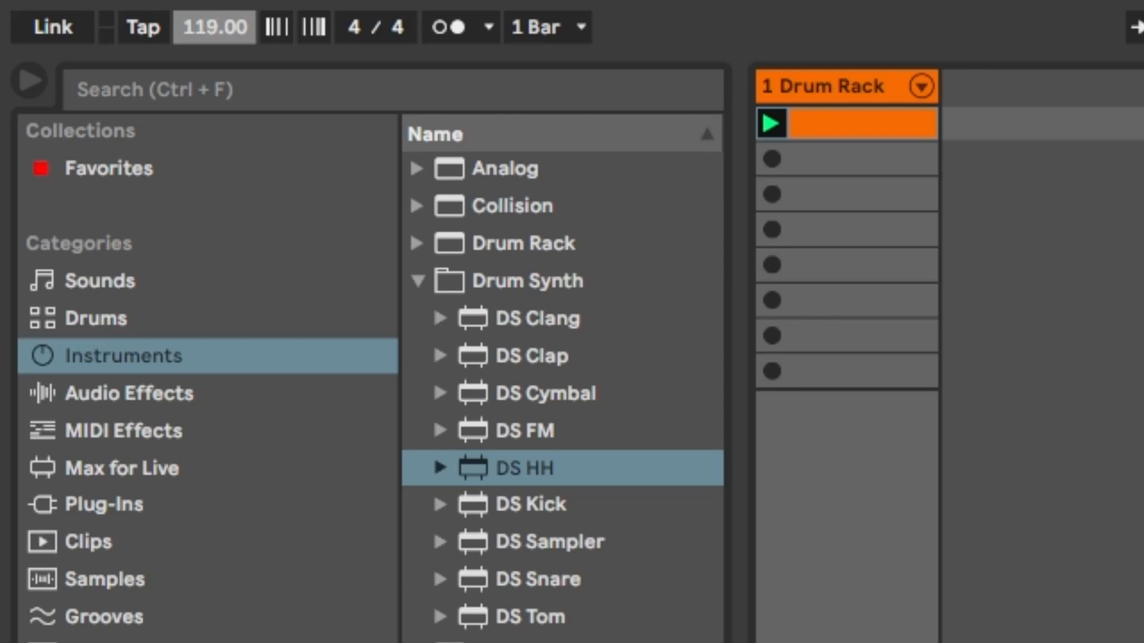
Step: Set the song tempo to 118 BPM and lower the DS HH volume to -11 dB, then stop playback
{"action": "left_click_drag", "start_coordinate": [223, 24], "coordinate": [223, 29]}
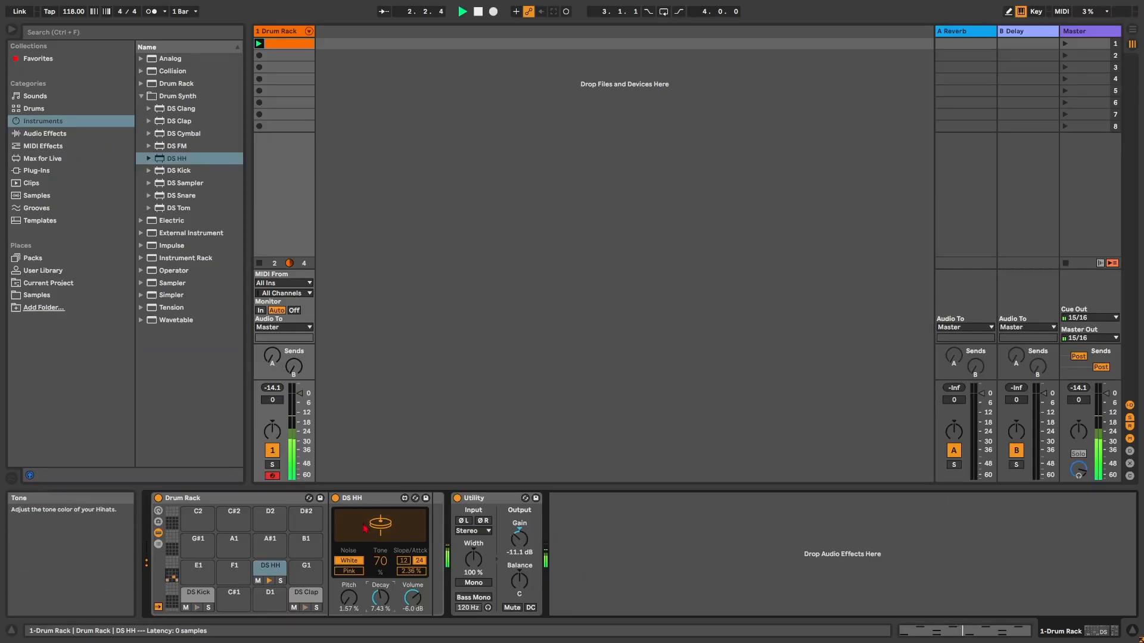
{"action": "left_click", "coordinate": [381, 593]}
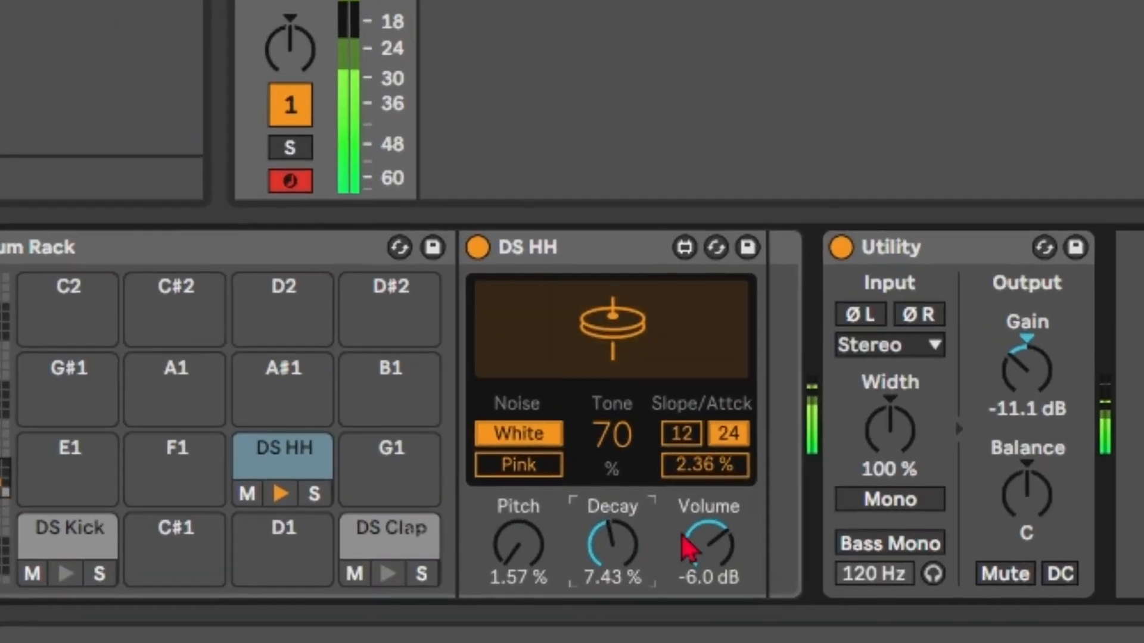
{"action": "left_click_drag", "start_coordinate": [467, 602], "coordinate": [467, 623]}
{"action": "left_click_drag", "start_coordinate": [712, 544], "coordinate": [712, 532]}
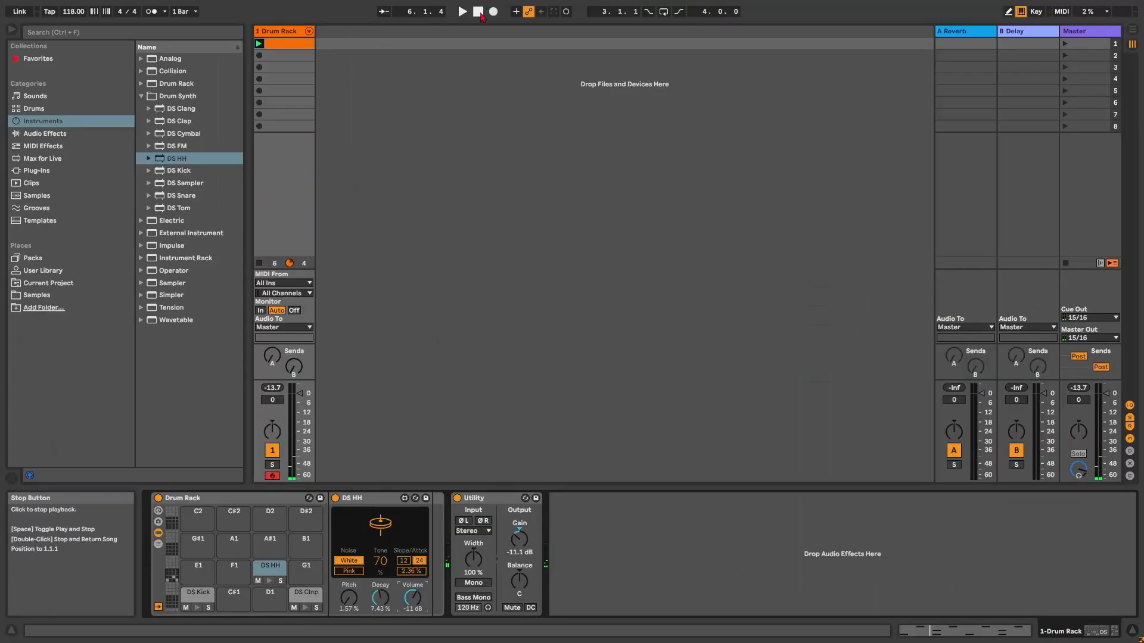
{"action": "left_click", "coordinate": [479, 12]}
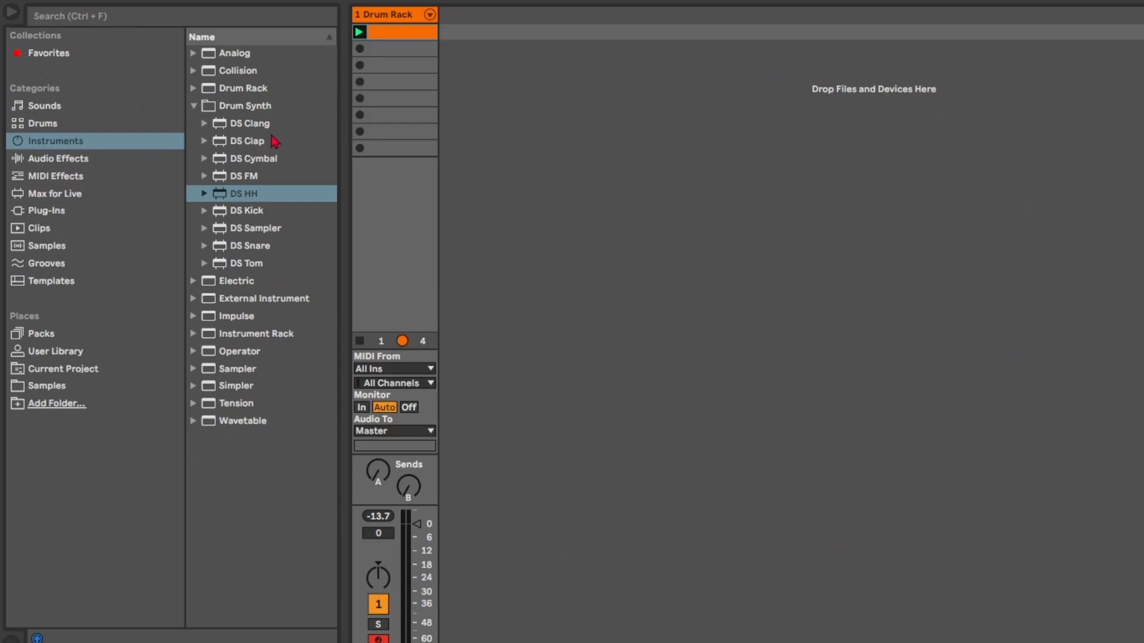
Step: Audition grand piano presets among the Piano & Keys sounds, ending on Grand Piano Stretch Bright Production.adg
{"action": "left_click", "coordinate": [34, 96]}
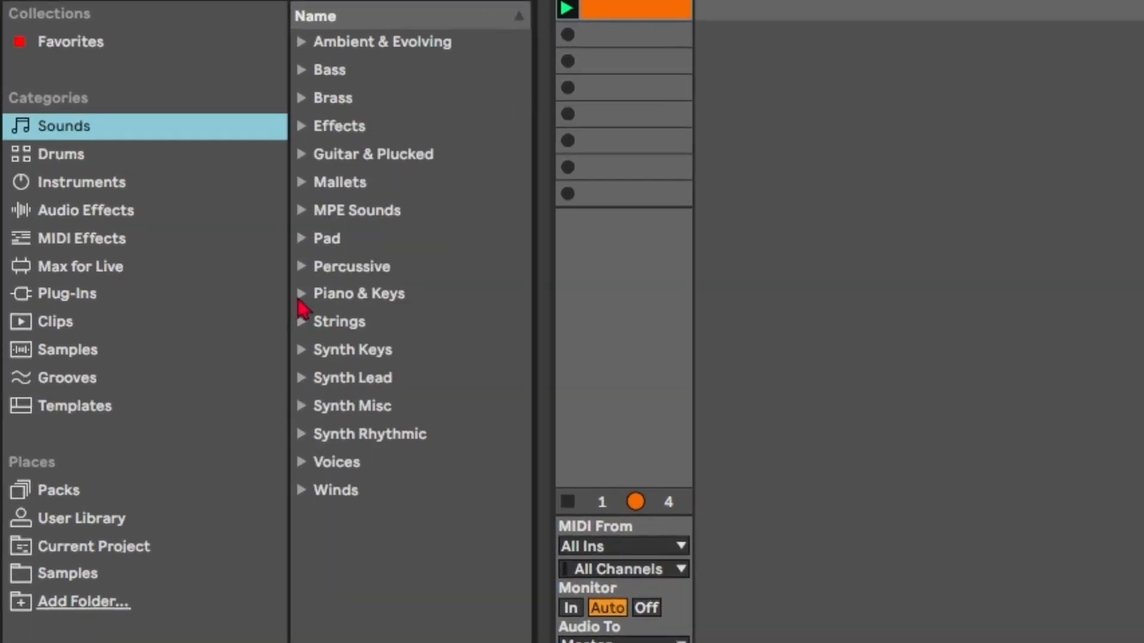
{"action": "left_click", "coordinate": [141, 173]}
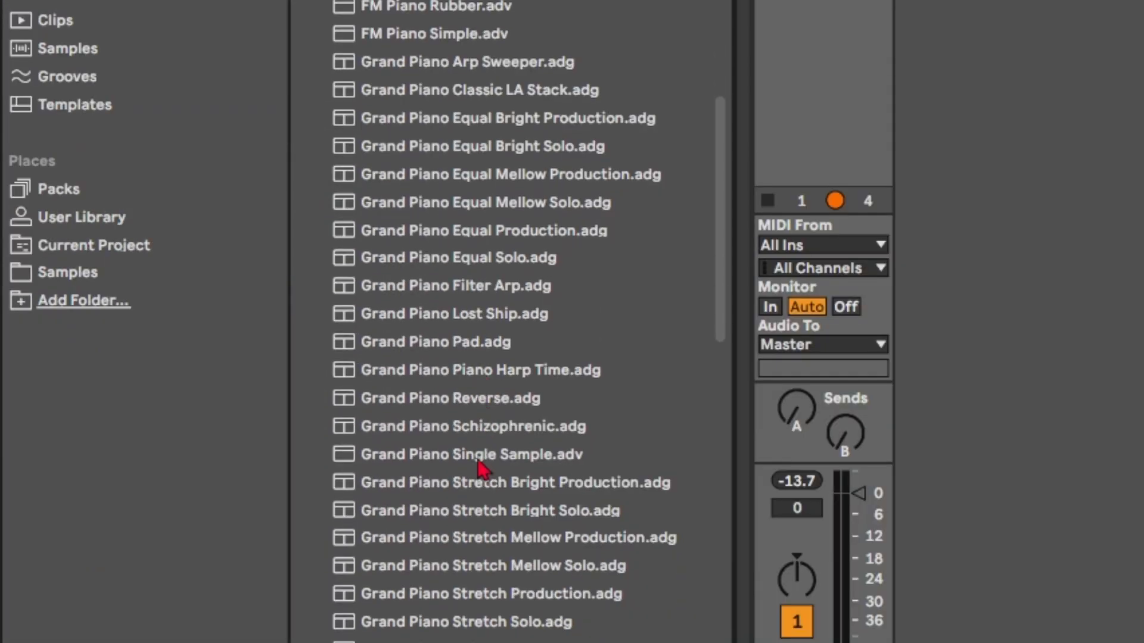
{"action": "left_click", "coordinate": [510, 372]}
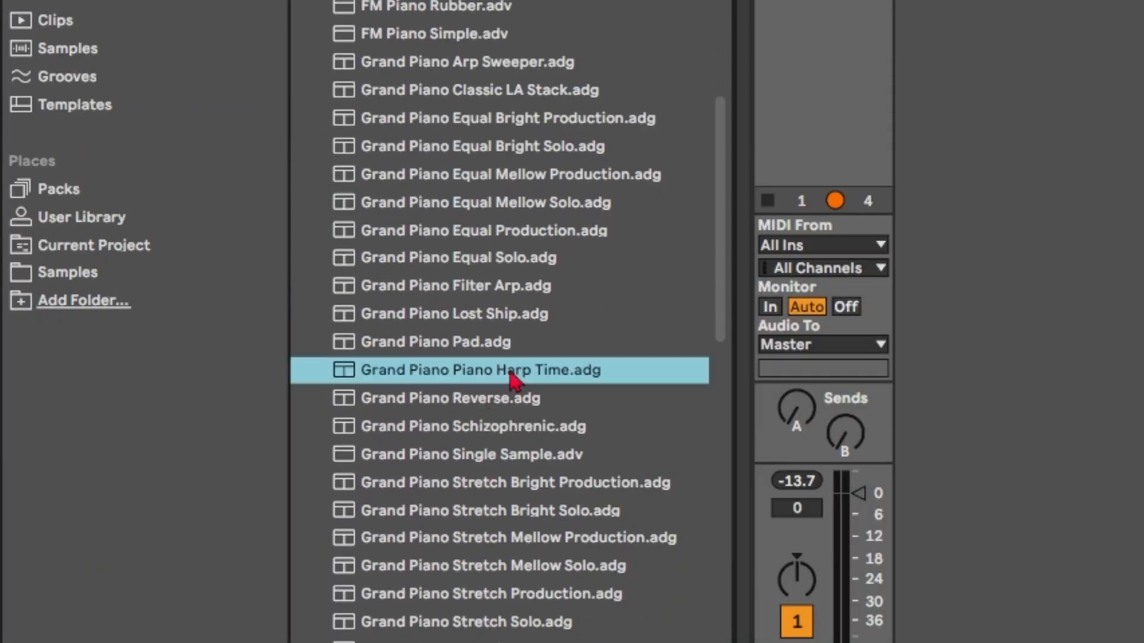
{"action": "left_click", "coordinate": [499, 403]}
{"action": "left_click", "coordinate": [492, 457]}
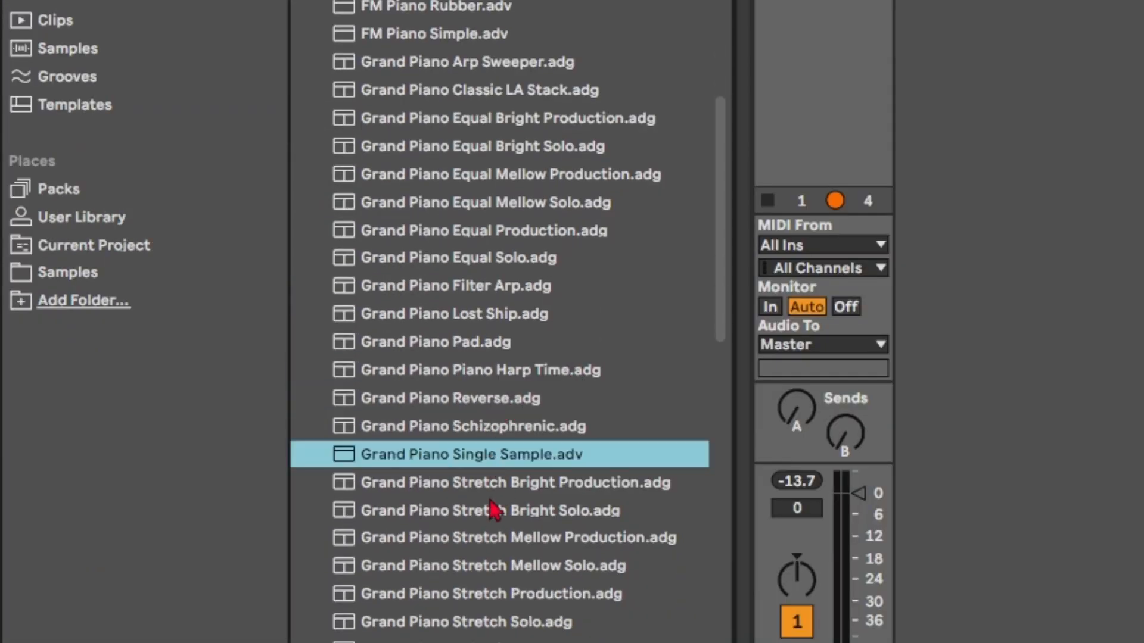
{"action": "scroll", "coordinate": [494, 476], "scroll_direction": "down", "scroll_amount": 2}
{"action": "left_click", "coordinate": [498, 430]}
Step: Load Grand Piano Stretch Bright Production.adg onto a new green track named Piano
{"action": "left_click_drag", "start_coordinate": [472, 429], "coordinate": [666, 379]}
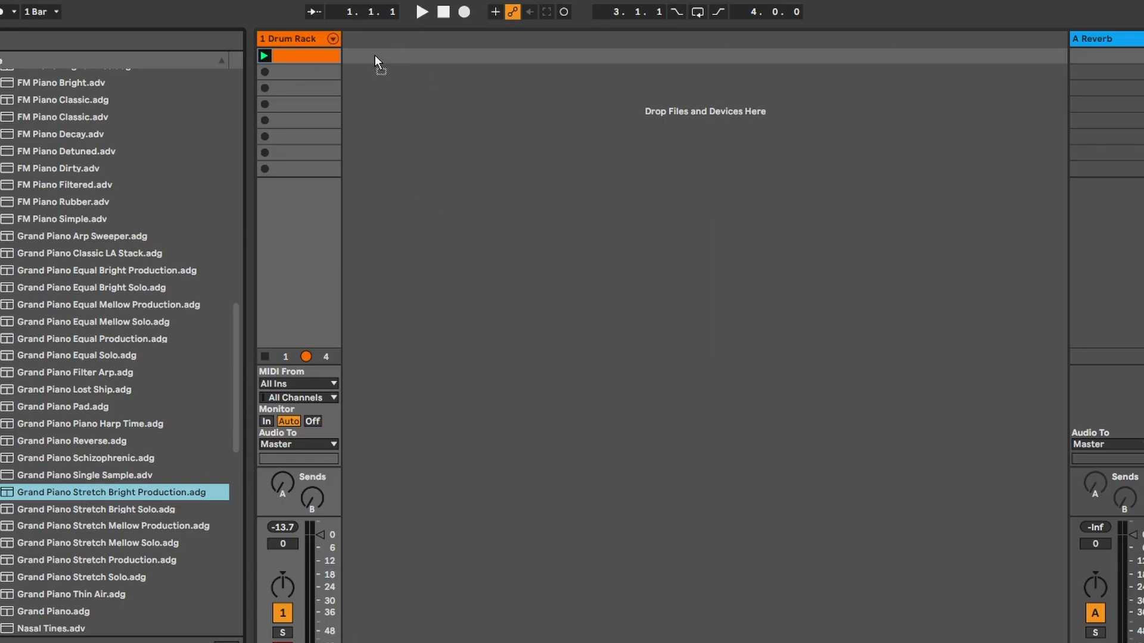
{"action": "left_click_drag", "start_coordinate": [375, 56], "coordinate": [377, 57]}
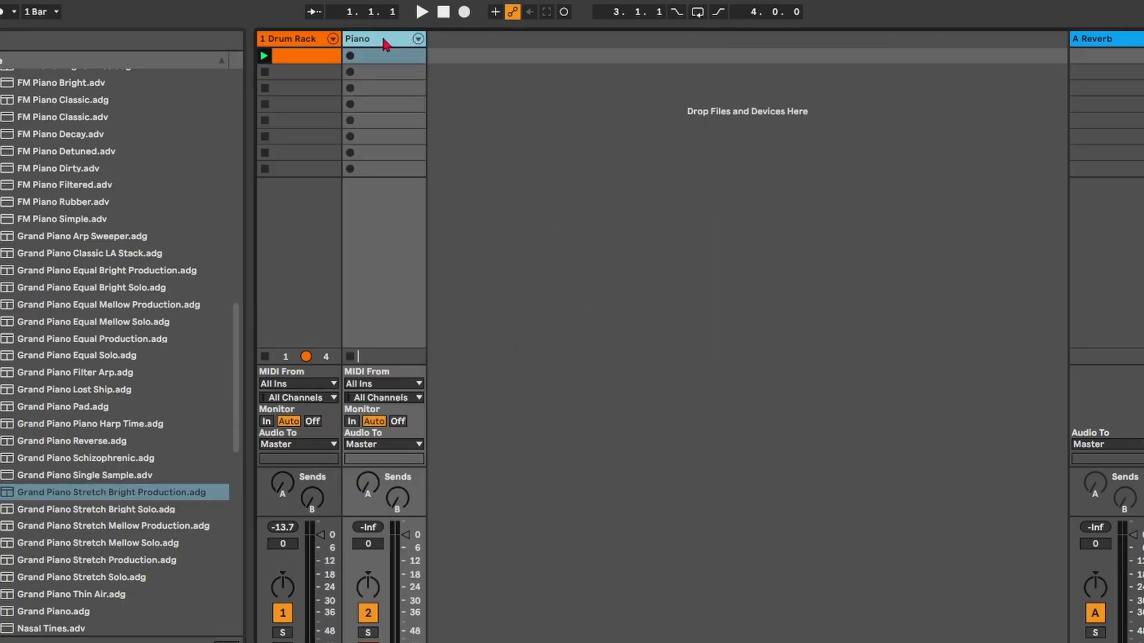
{"action": "right_click", "coordinate": [383, 39]}
{"action": "left_click", "coordinate": [469, 265]}
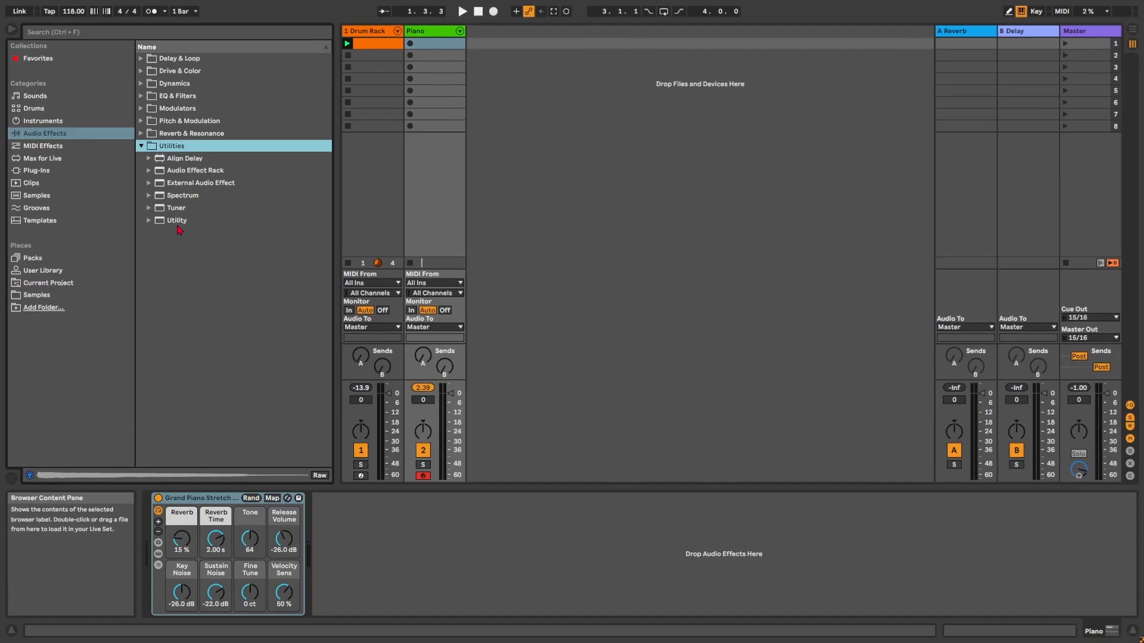
Step: Add a Utility with -10 dB gain to the Piano track and save it as the default preset
{"action": "left_click_drag", "start_coordinate": [178, 226], "coordinate": [441, 453]}
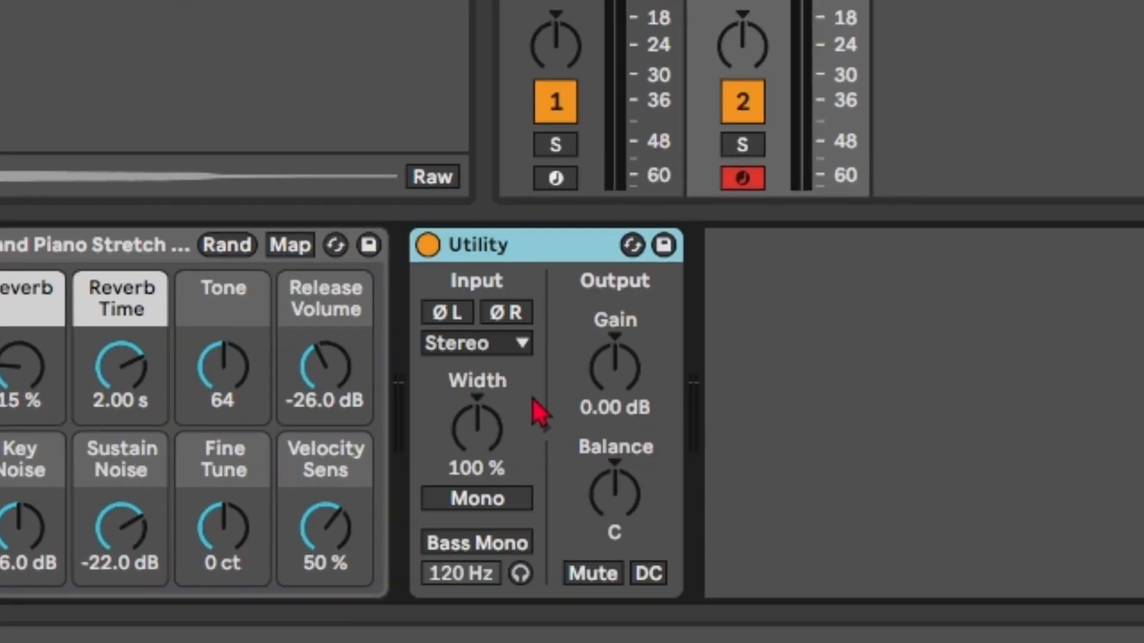
{"action": "left_click", "coordinate": [621, 368]}
{"action": "type", "text": "-10"}
{"action": "key", "text": "Return"}
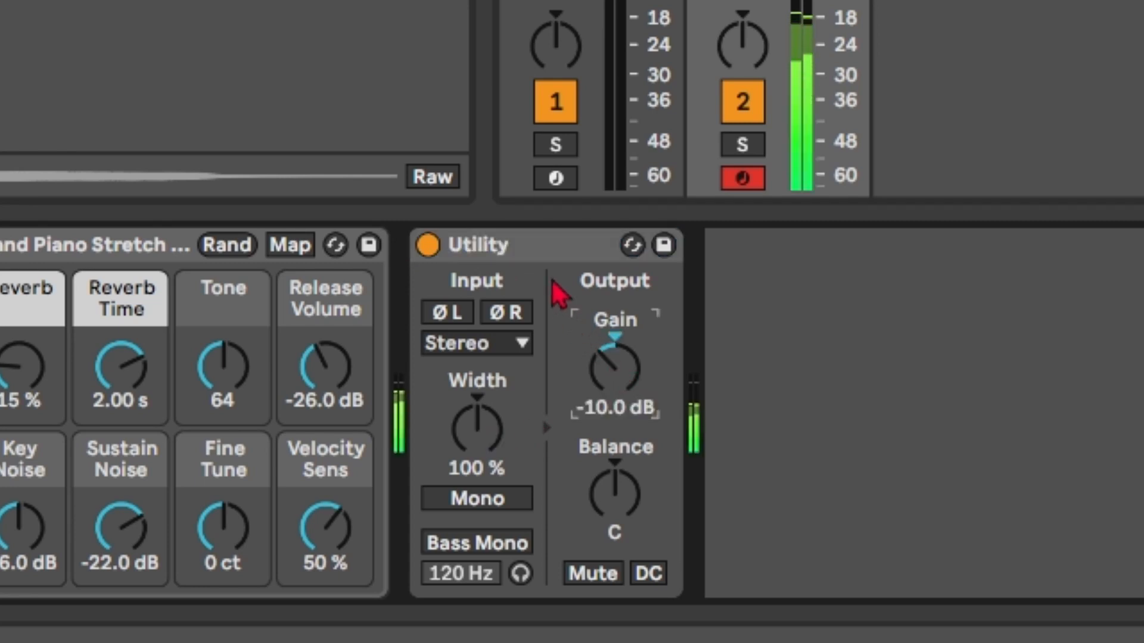
{"action": "right_click", "coordinate": [524, 251]}
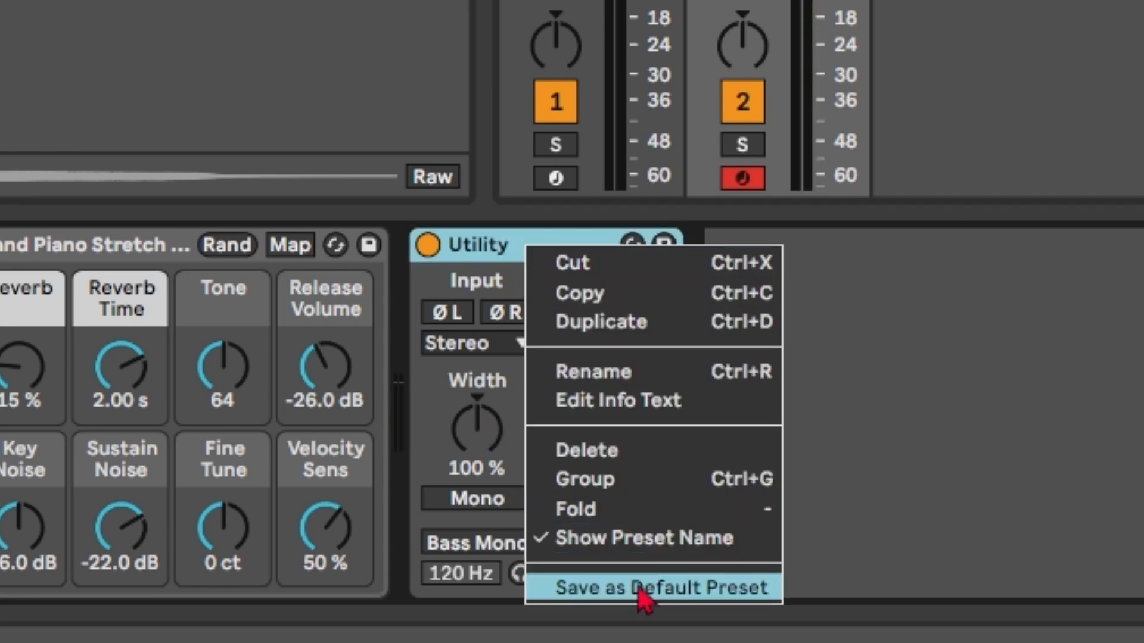
{"action": "left_click", "coordinate": [658, 588]}
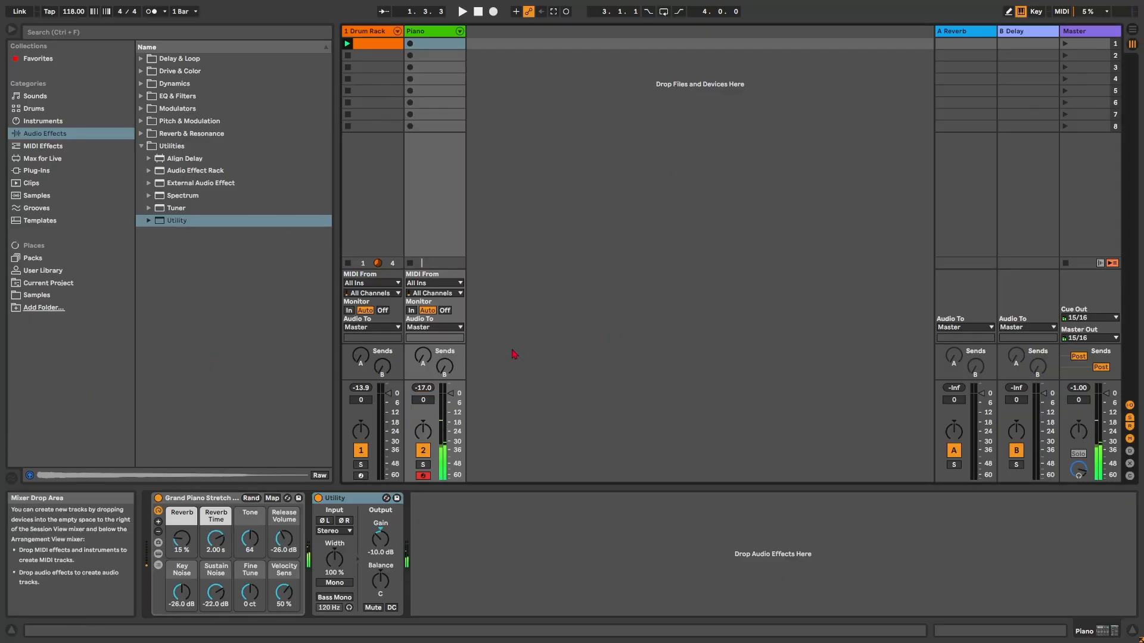
Step: Record a piano clip in the second slot of the Piano track and configure its quantize grid and amount
{"action": "left_click", "coordinate": [410, 56]}
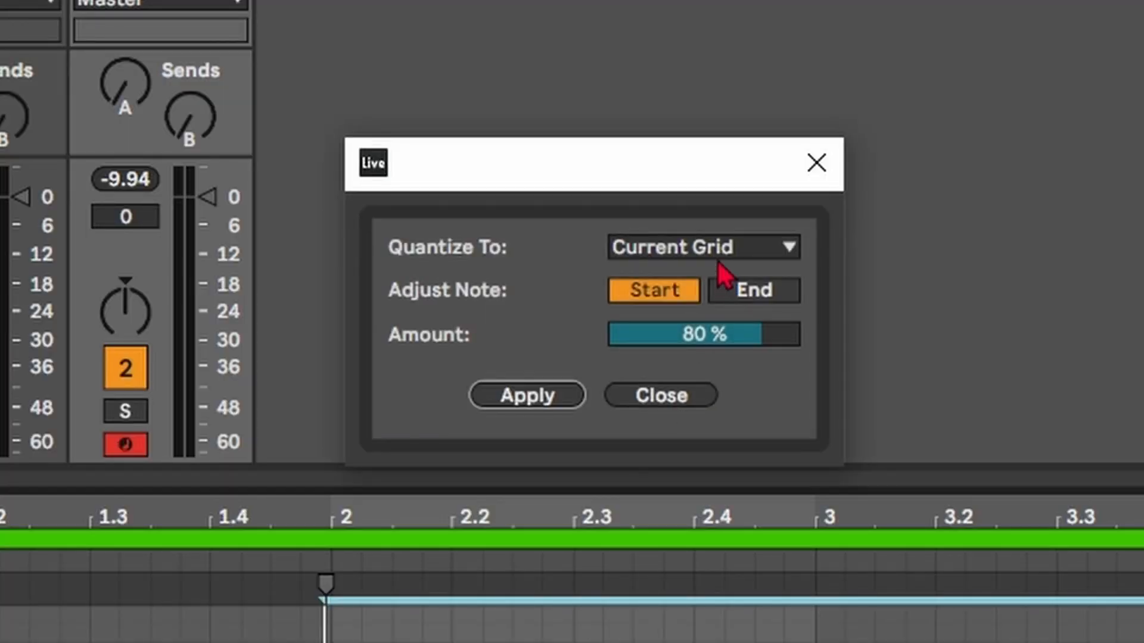
{"action": "left_click", "coordinate": [718, 247]}
{"action": "left_click", "coordinate": [657, 426]}
{"action": "left_click_drag", "start_coordinate": [685, 335], "coordinate": [685, 369]}
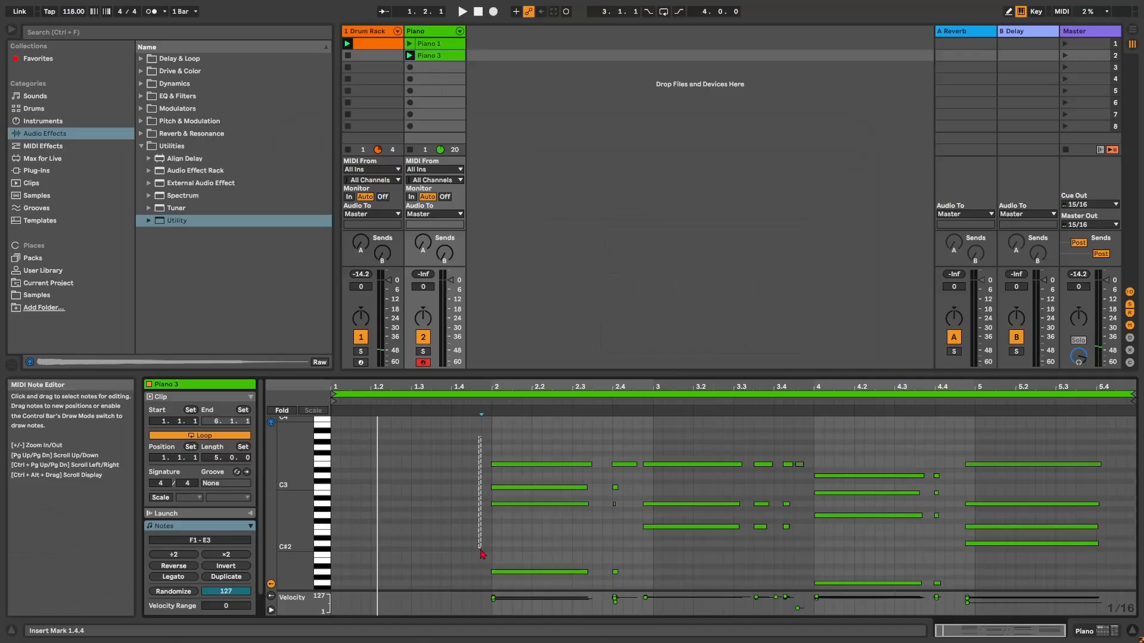
Step: Set 1.1.1 at the start of the recorded piano clip's first chord and move the loop start to that point
{"action": "left_click_drag", "start_coordinate": [479, 437], "coordinate": [502, 585]}
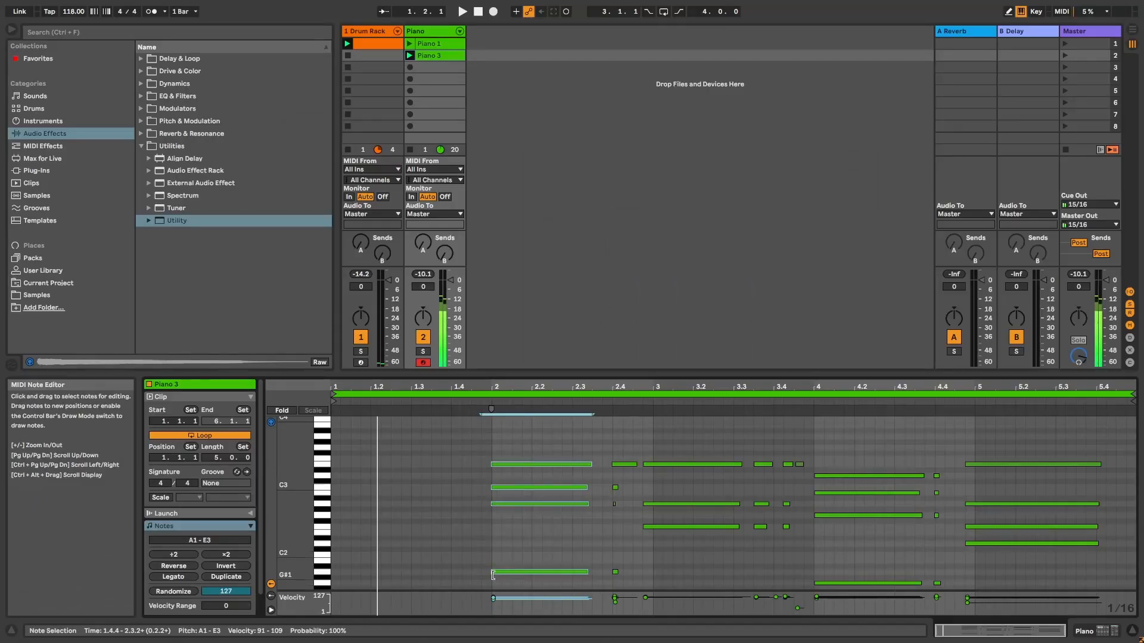
{"action": "left_click", "coordinate": [496, 566]}
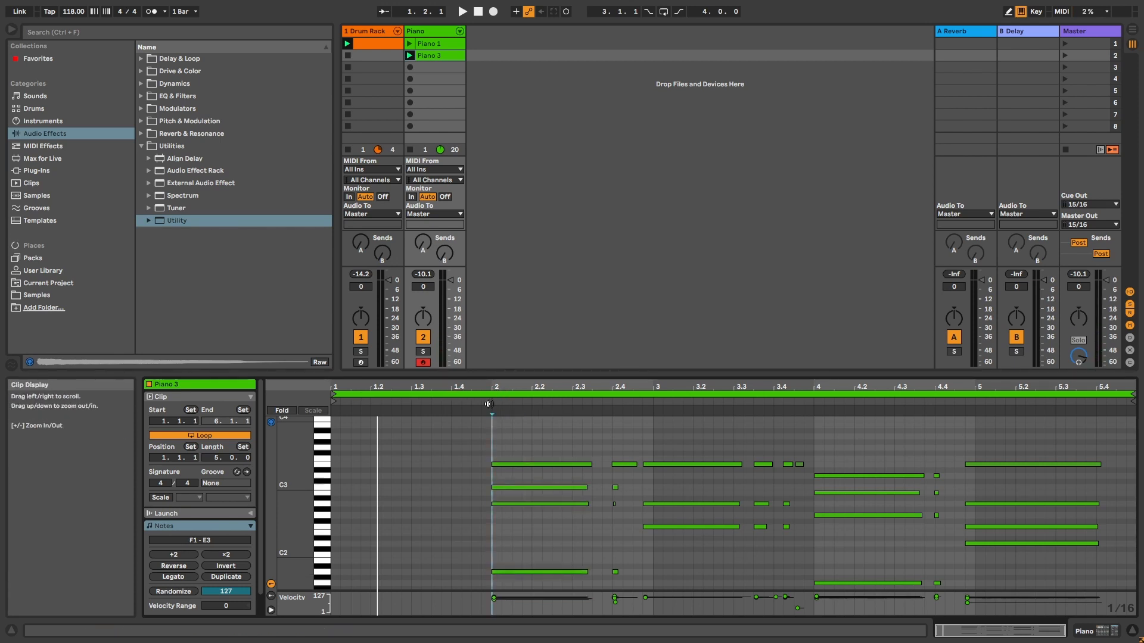
{"action": "right_click", "coordinate": [492, 441]}
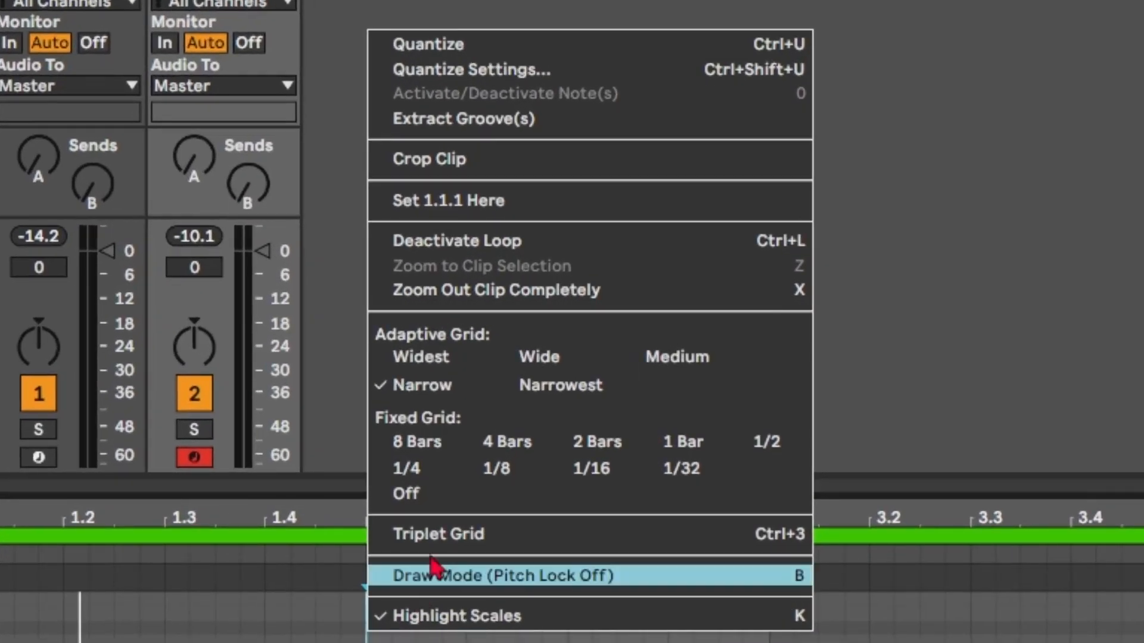
{"action": "left_click", "coordinate": [454, 202]}
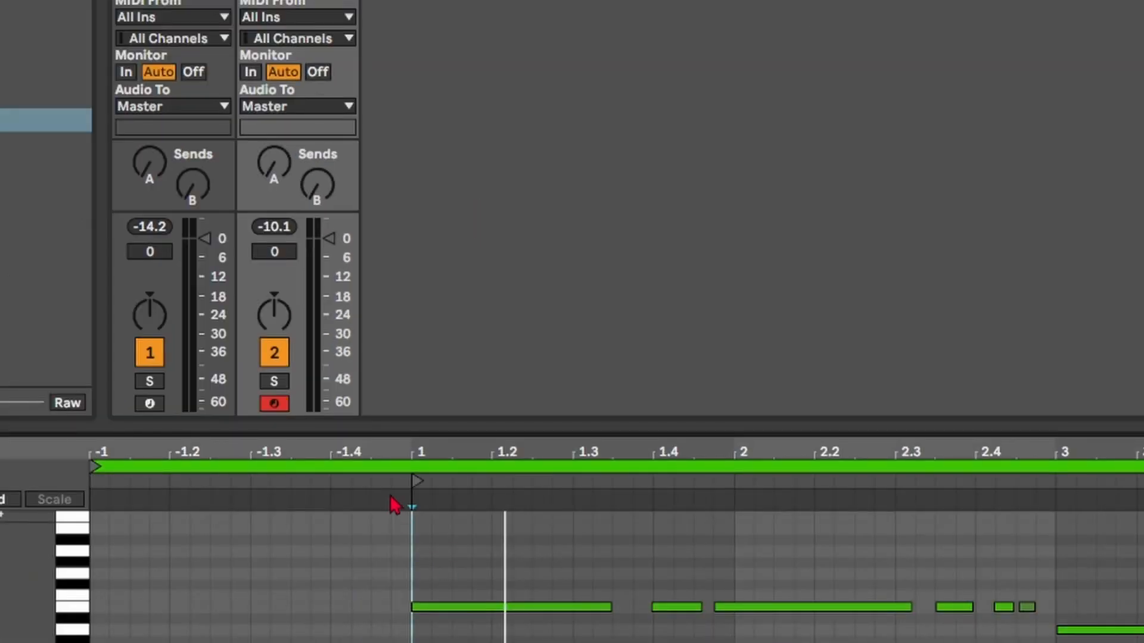
{"action": "left_click_drag", "start_coordinate": [99, 467], "coordinate": [411, 467]}
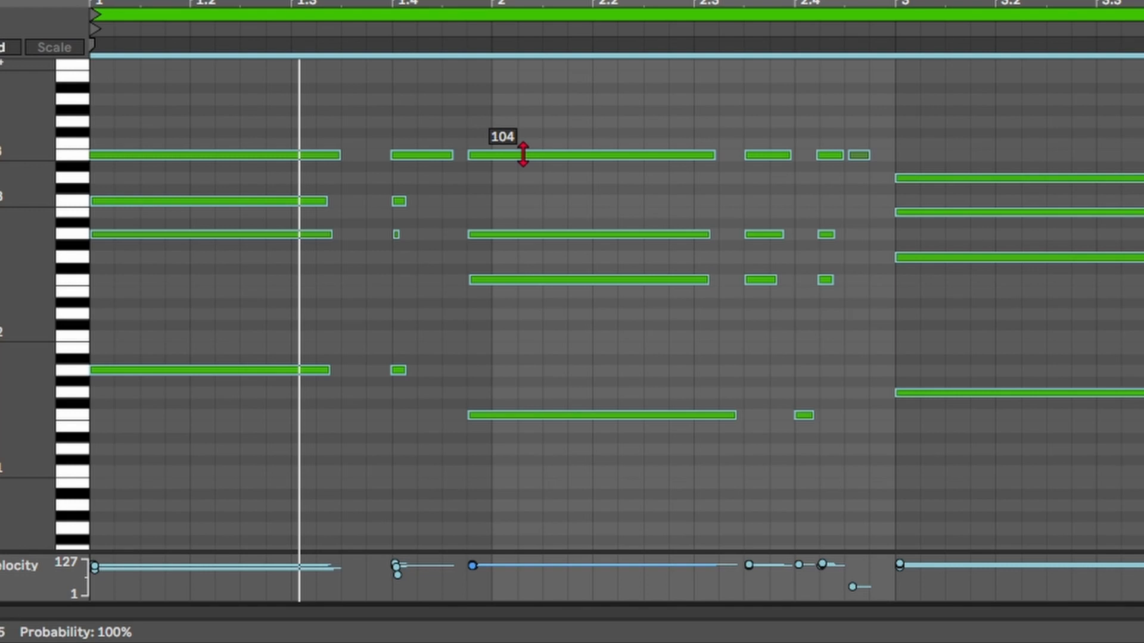
Step: Adjust the velocities of all notes in the Verse piano clip together to a range of about 24 to 90, checking with playback
{"action": "left_click_drag", "start_coordinate": [523, 154], "coordinate": [523, 178]}
{"action": "key", "text": "space"}
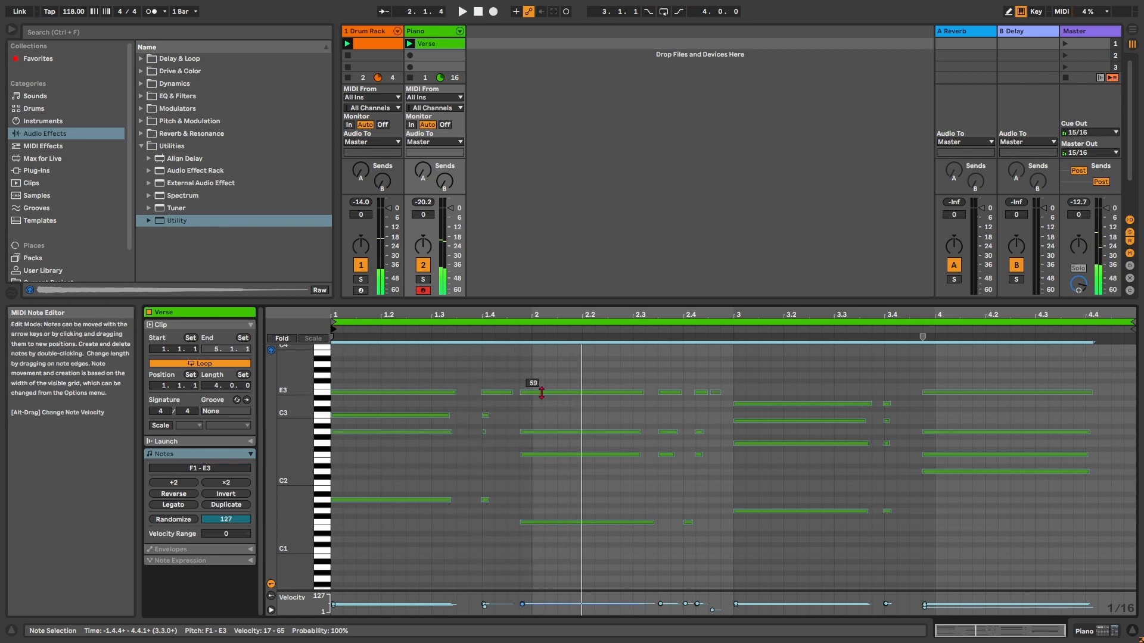
{"action": "mouse_move", "coordinate": [541, 392]}
{"action": "left_mouse_down"}
{"action": "mouse_move", "coordinate": [541, 375]}
{"action": "mouse_move", "coordinate": [540, 405]}
{"action": "left_mouse_up"}
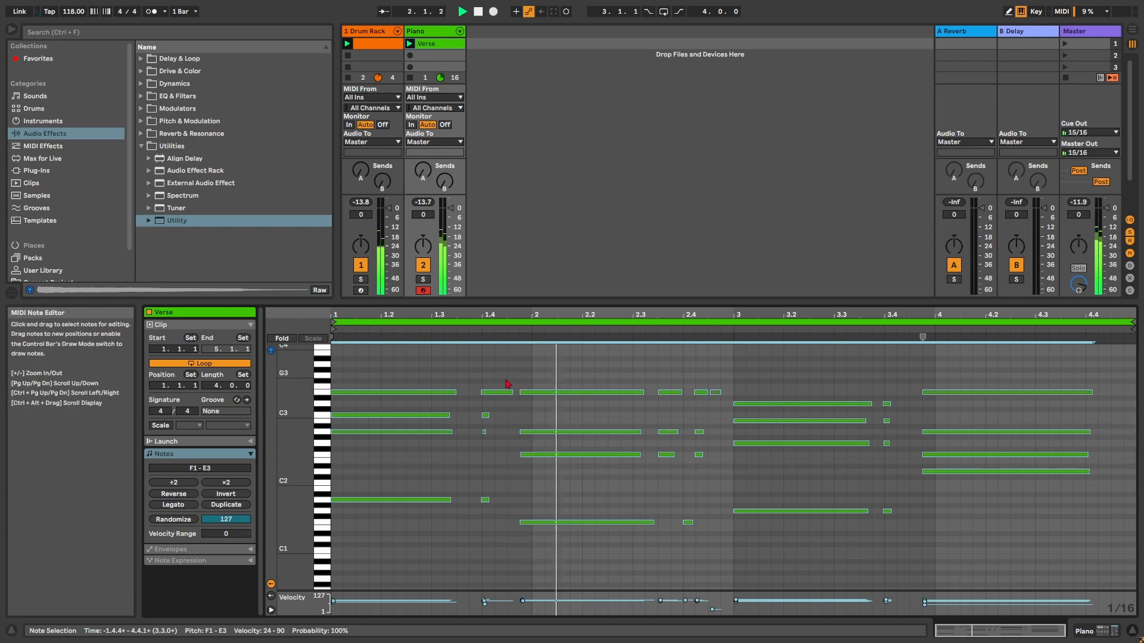
Step: Try the D2 note of the Verse clip's last chord one octave lower, then move it back up an octave
{"action": "left_click", "coordinate": [936, 472]}
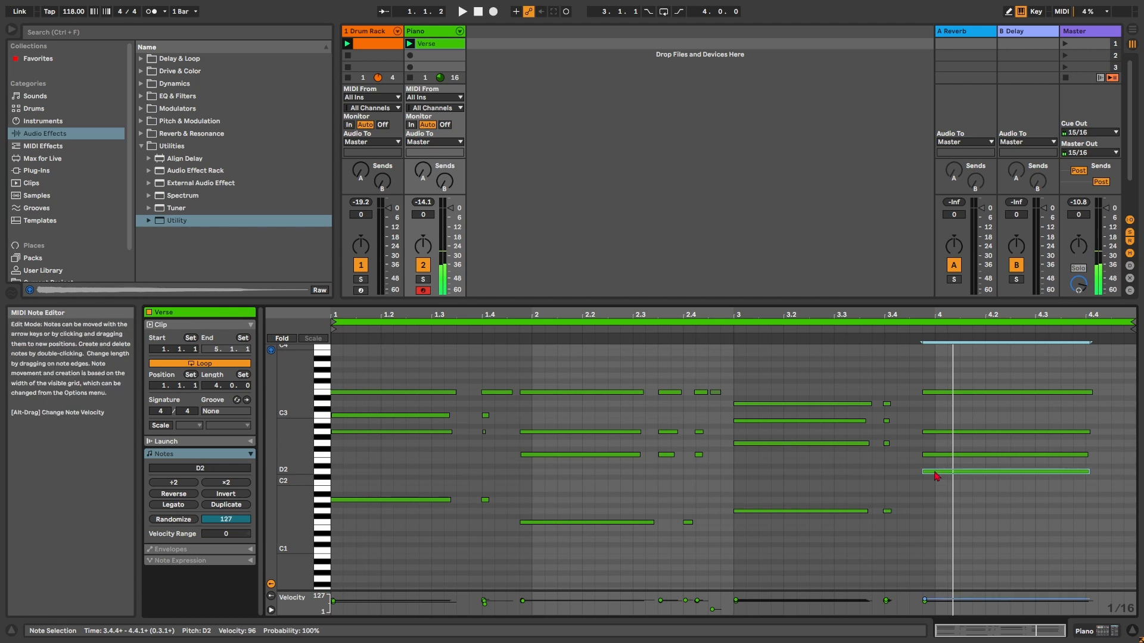
{"action": "key", "text": "shift+Down"}
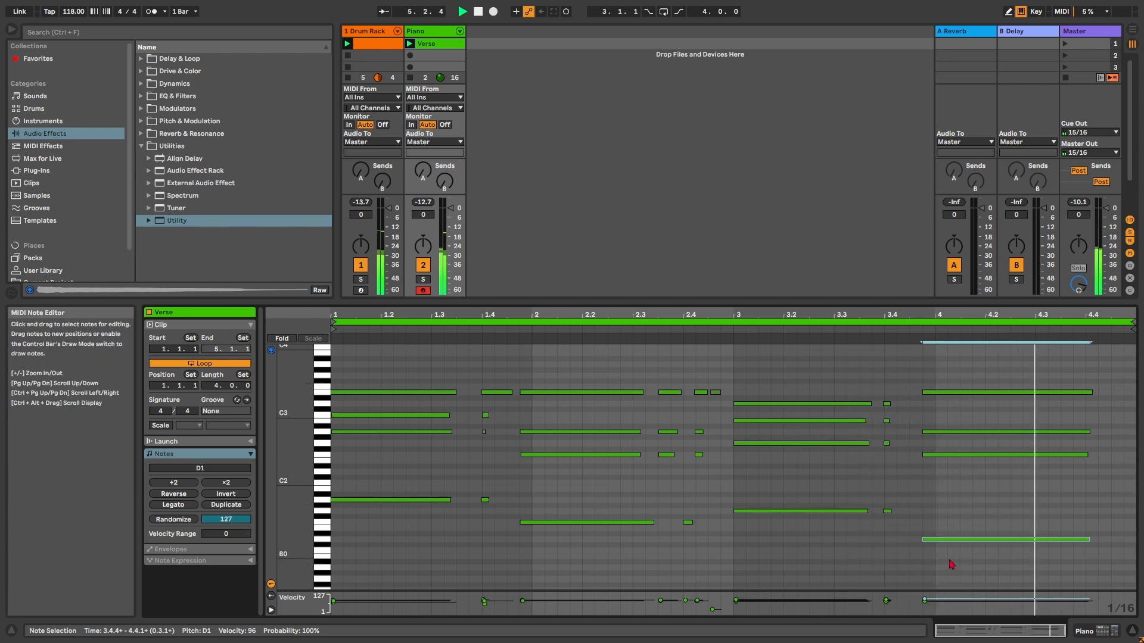
{"action": "key", "text": "shift+Up"}
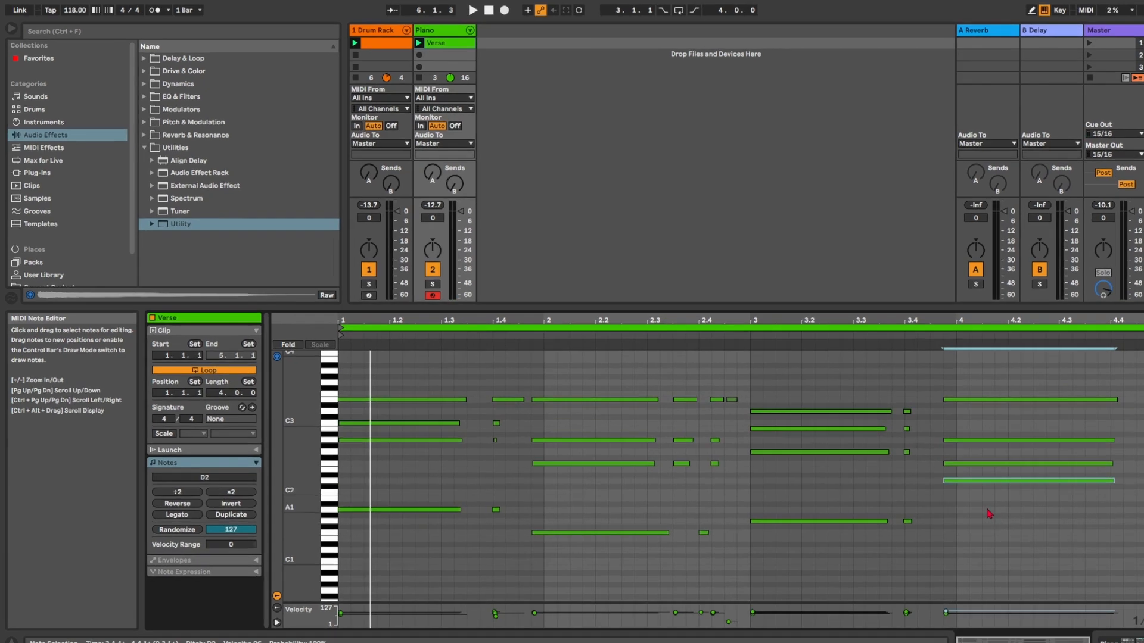
Step: Add an Analog instrument on a new track coloured red, and check the bass notes of the Verse piano clip
{"action": "left_click", "coordinate": [41, 121]}
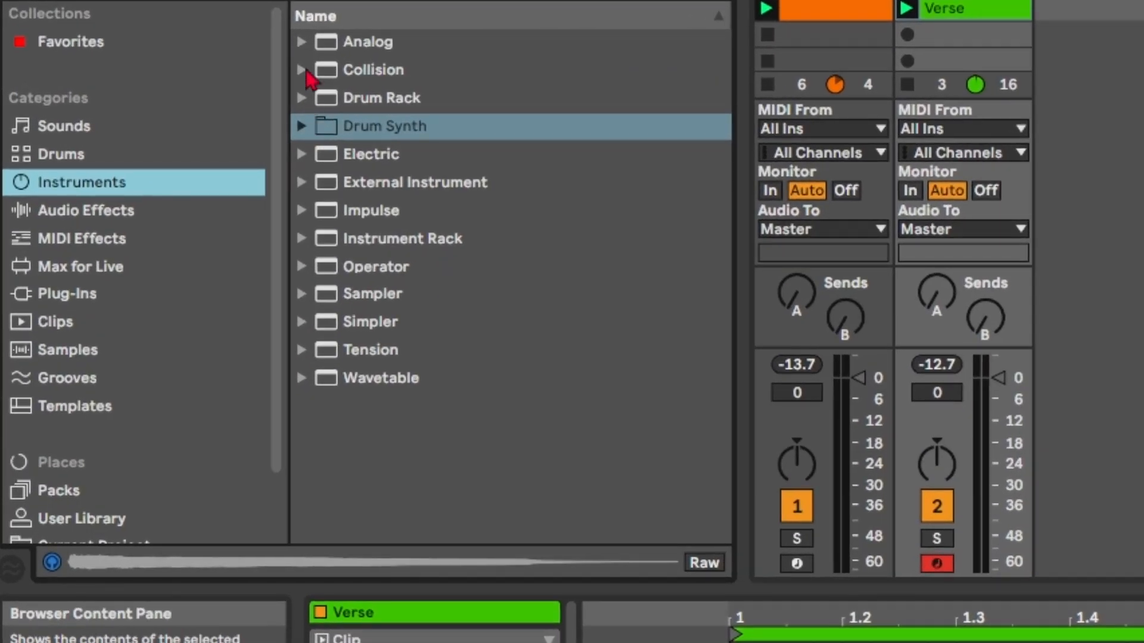
{"action": "left_click", "coordinate": [302, 41]}
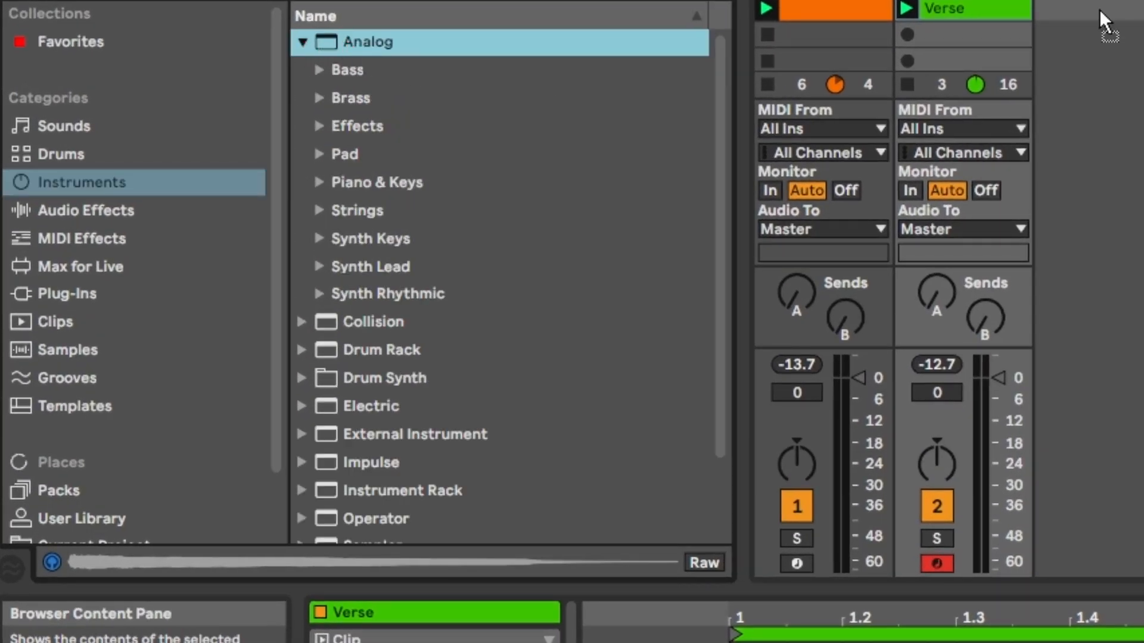
{"action": "left_click_drag", "start_coordinate": [1099, 21], "coordinate": [1067, 8]}
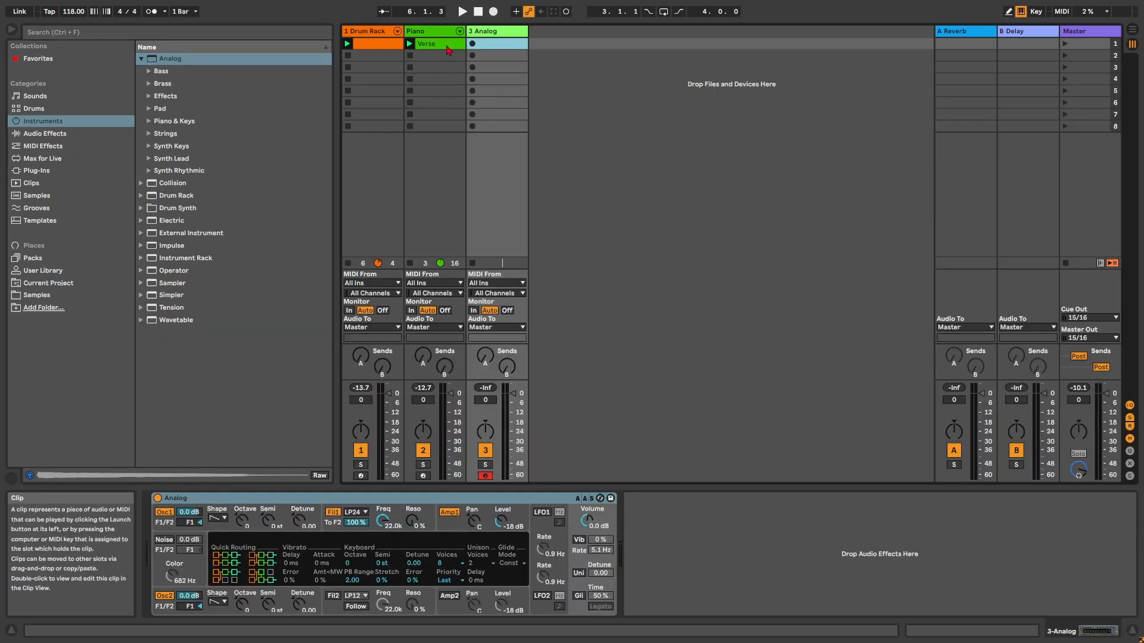
{"action": "left_click", "coordinate": [446, 47]}
{"action": "double_click", "coordinate": [425, 46]}
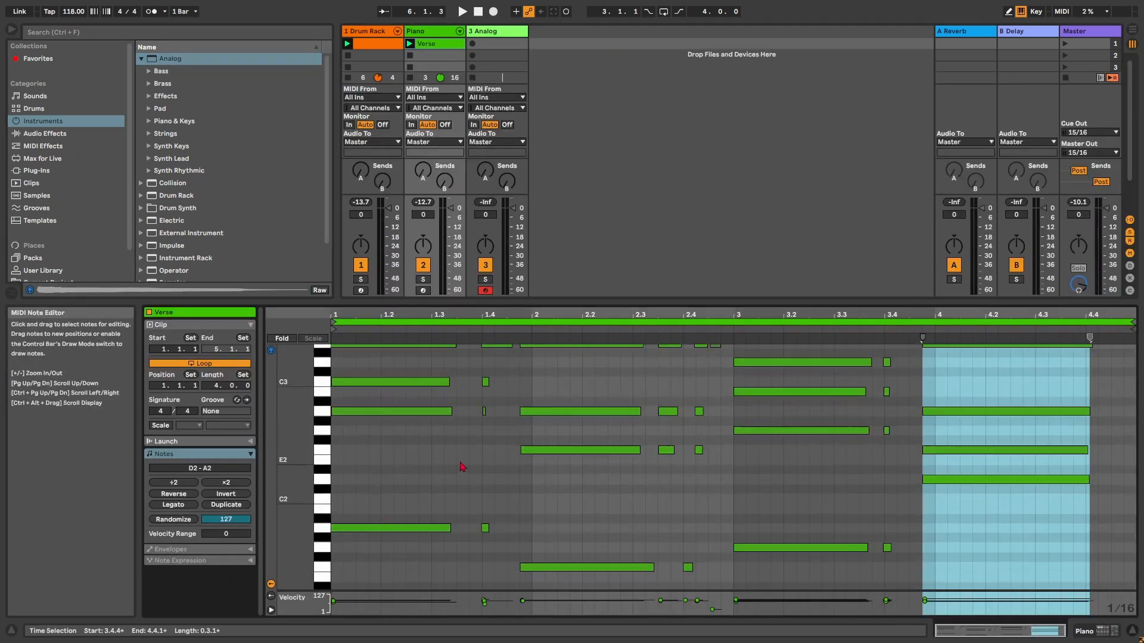
{"action": "scroll", "coordinate": [415, 530], "scroll_direction": "up", "scroll_amount": 1}
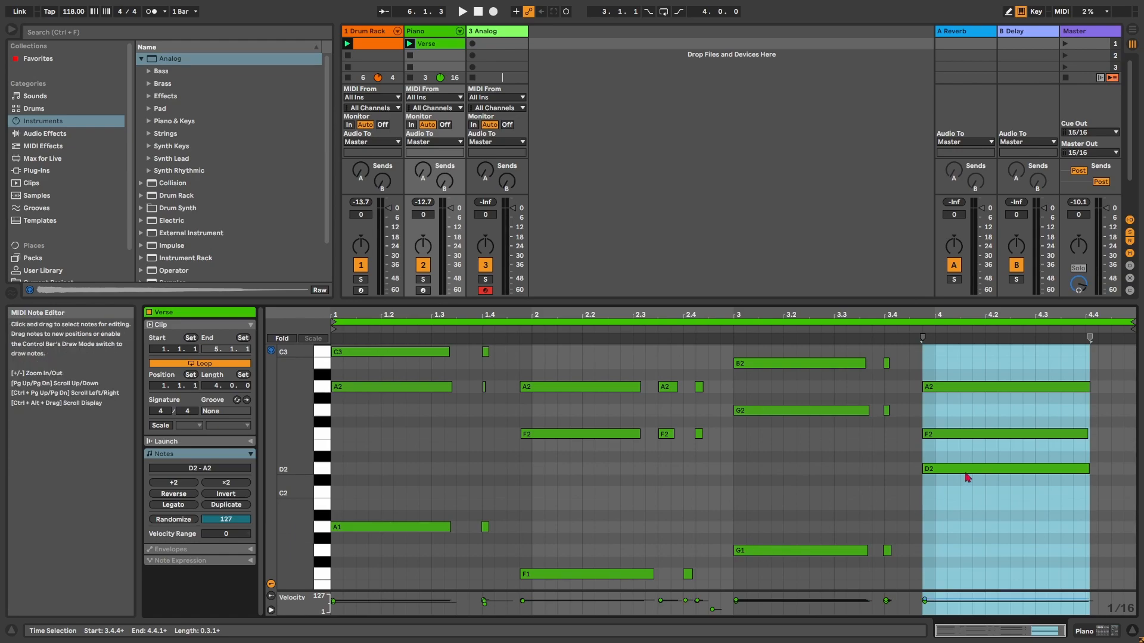
{"action": "scroll", "coordinate": [914, 522], "scroll_direction": "down", "scroll_amount": 1}
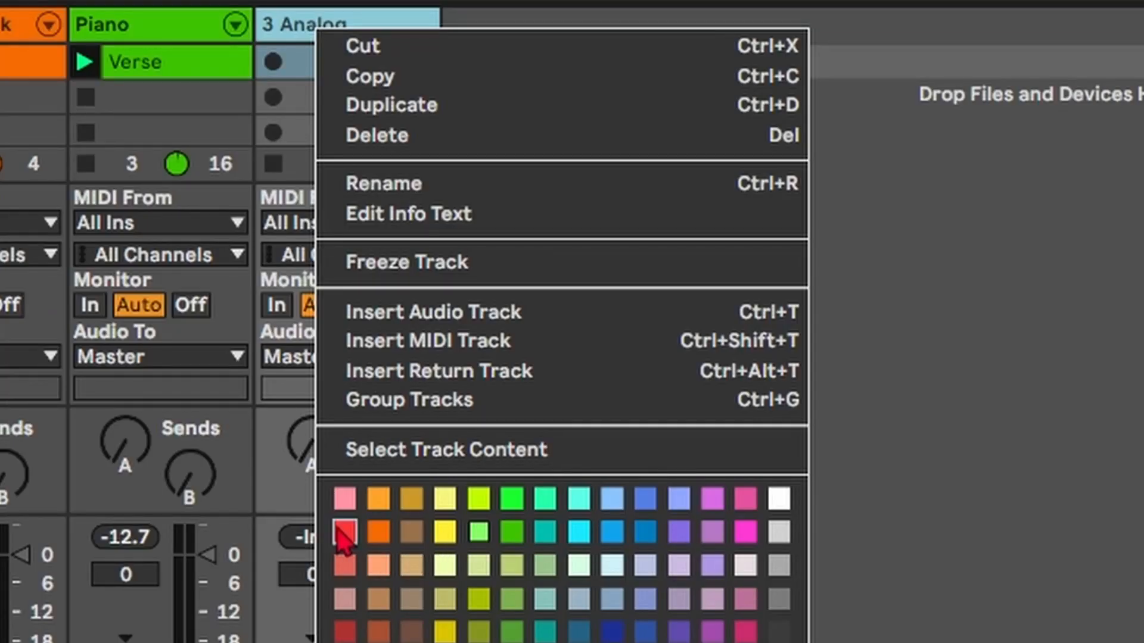
{"action": "left_click", "coordinate": [344, 531]}
Step: Draw a one-bar A1 note in the Analog track's clip and duplicate the loop twice to fill four bars
{"action": "double_click", "coordinate": [357, 495]}
{"action": "left_click_drag", "start_coordinate": [383, 496], "coordinate": [1119, 499]}
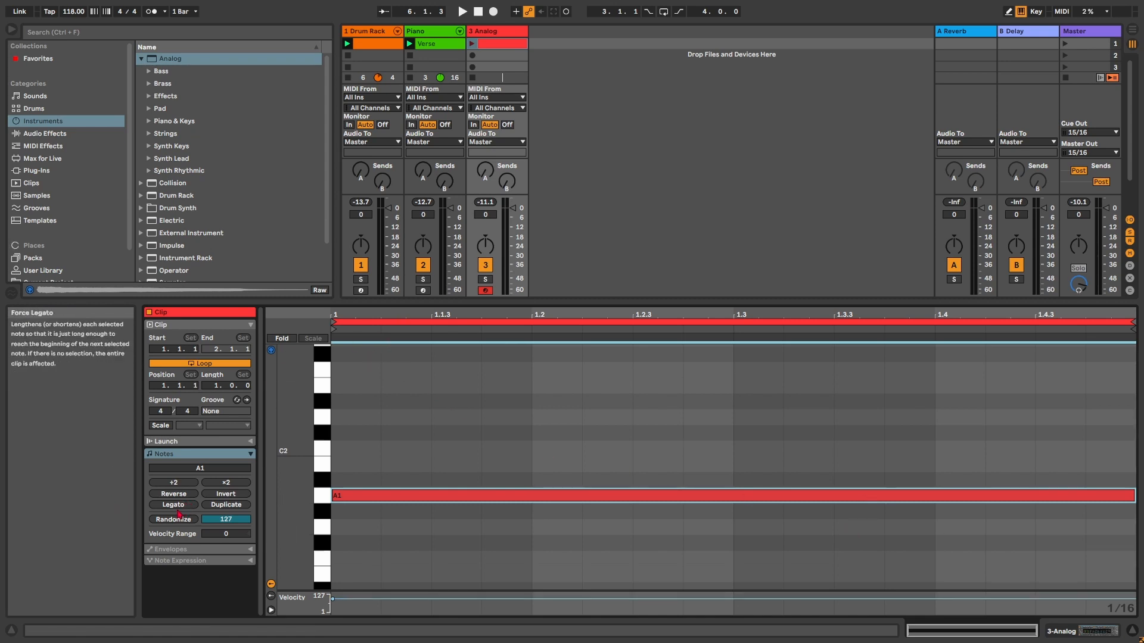
{"action": "left_click", "coordinate": [224, 507]}
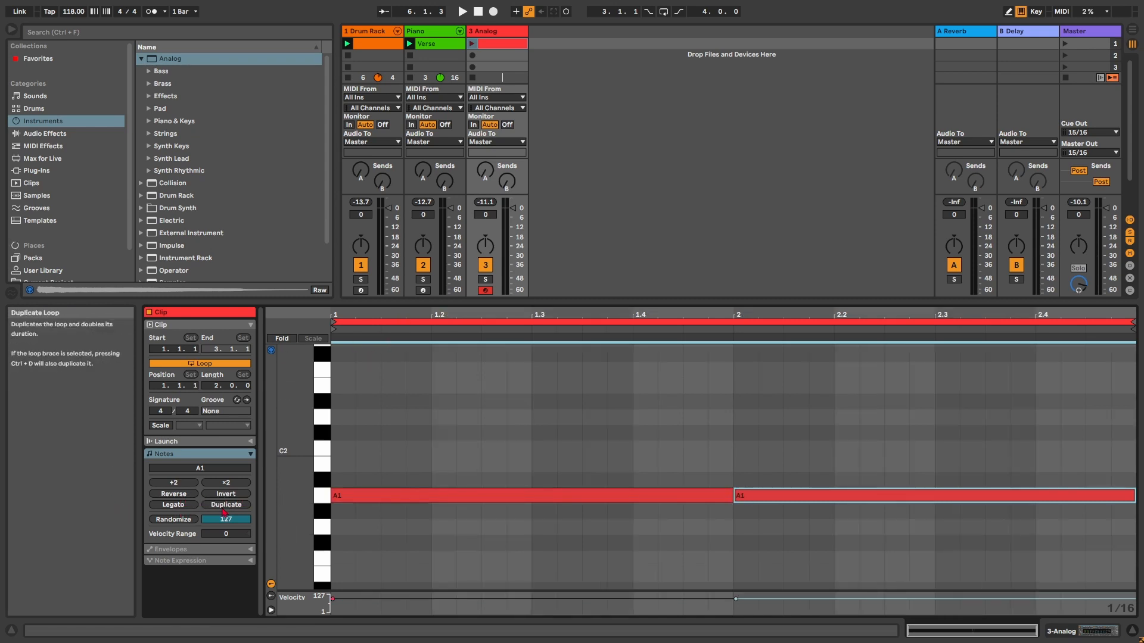
{"action": "left_click", "coordinate": [224, 511]}
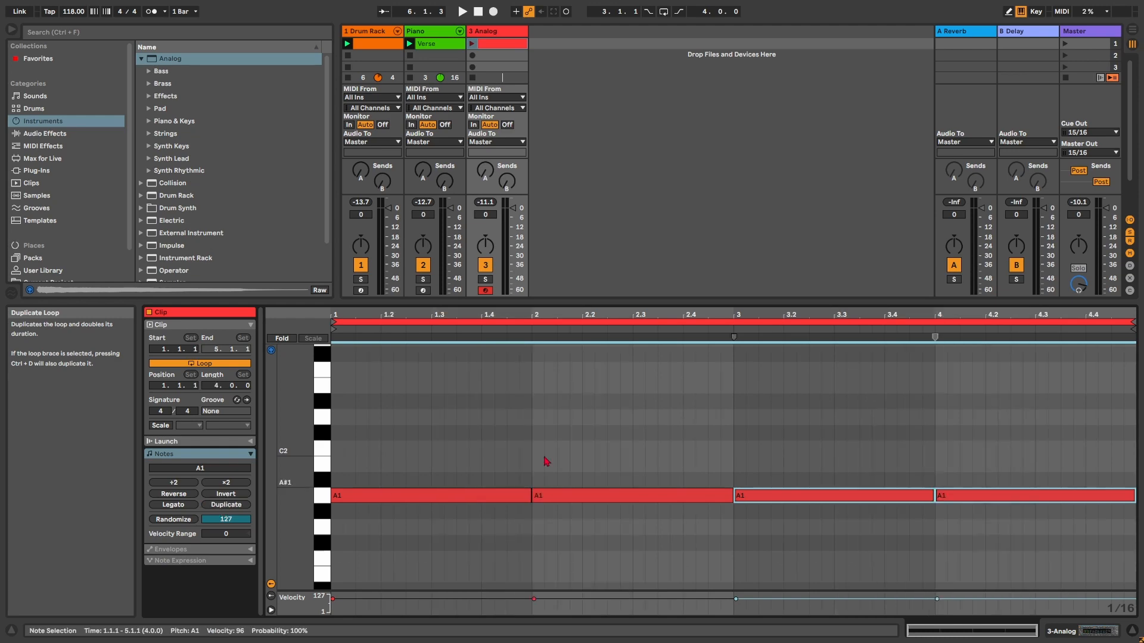
Step: Adjust the Analog volume and move the bass notes in bars 2, 3 and 4 to F1, G1 and D1
{"action": "left_click", "coordinate": [561, 499]}
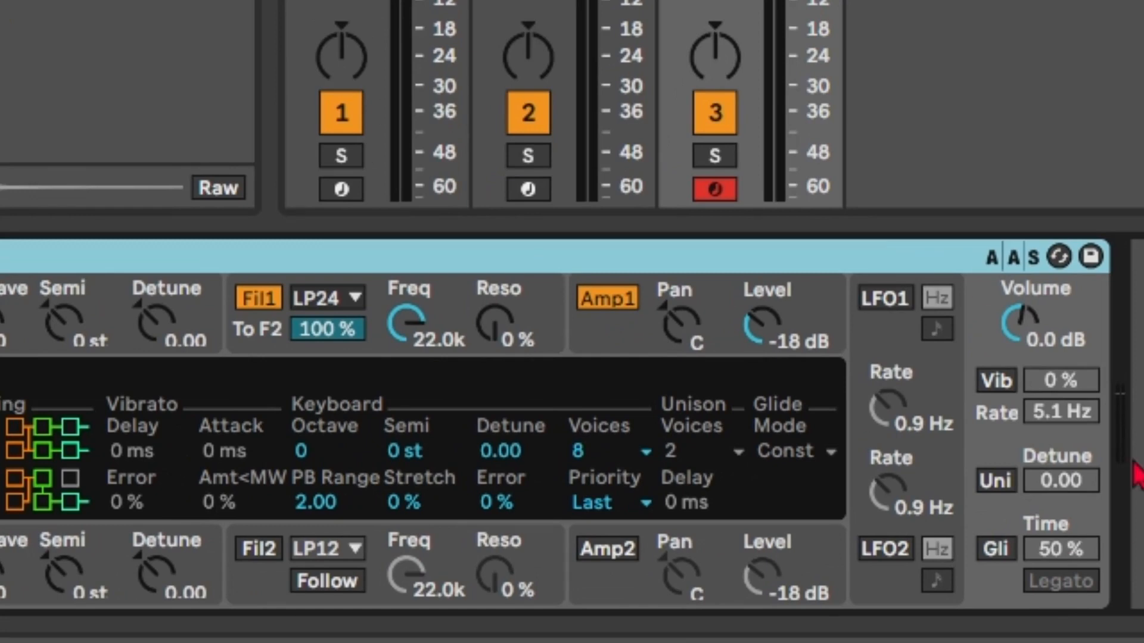
{"action": "mouse_move", "coordinate": [1026, 325]}
{"action": "left_mouse_down"}
{"action": "mouse_move", "coordinate": [1026, 336]}
{"action": "mouse_move", "coordinate": [1018, 316]}
{"action": "left_mouse_up"}
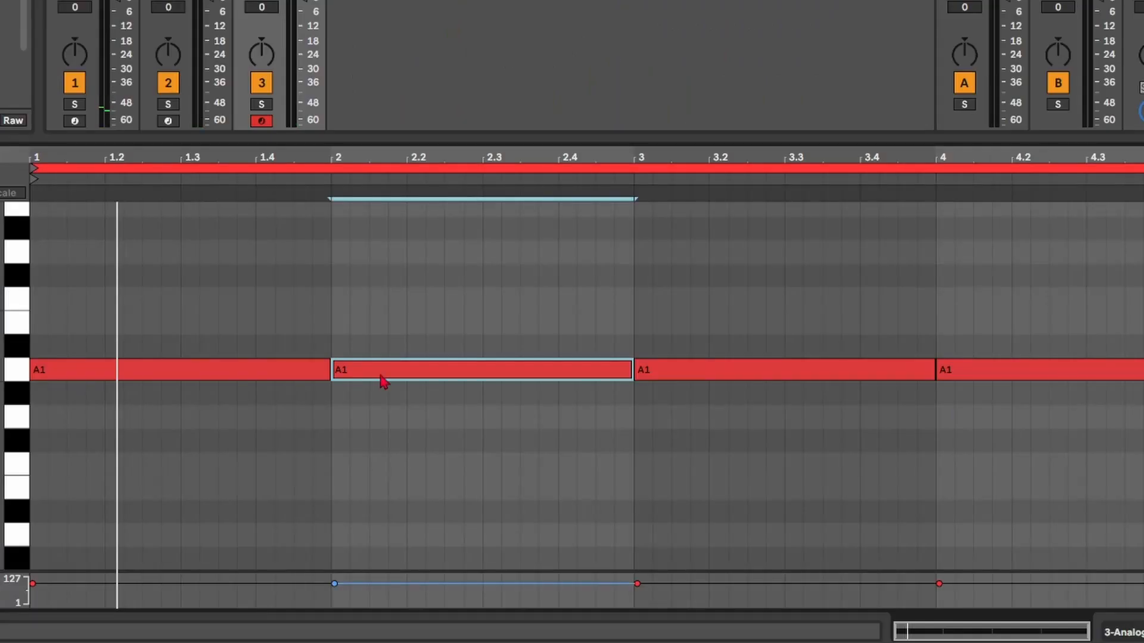
{"action": "left_click_drag", "start_coordinate": [383, 376], "coordinate": [378, 471]}
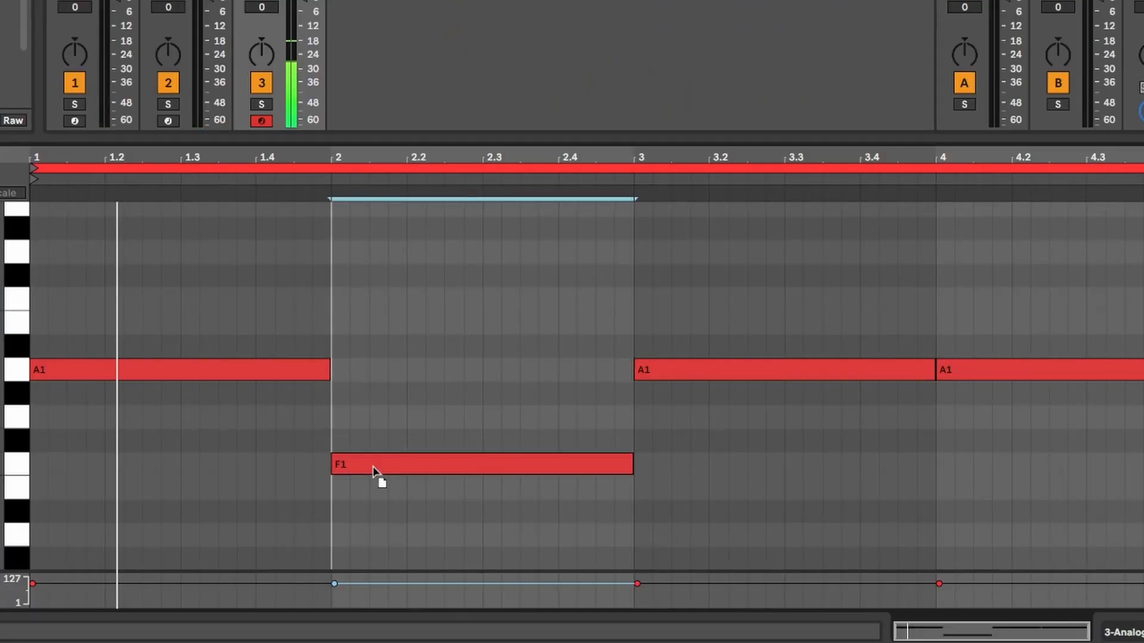
{"action": "left_click_drag", "start_coordinate": [761, 372], "coordinate": [753, 422]}
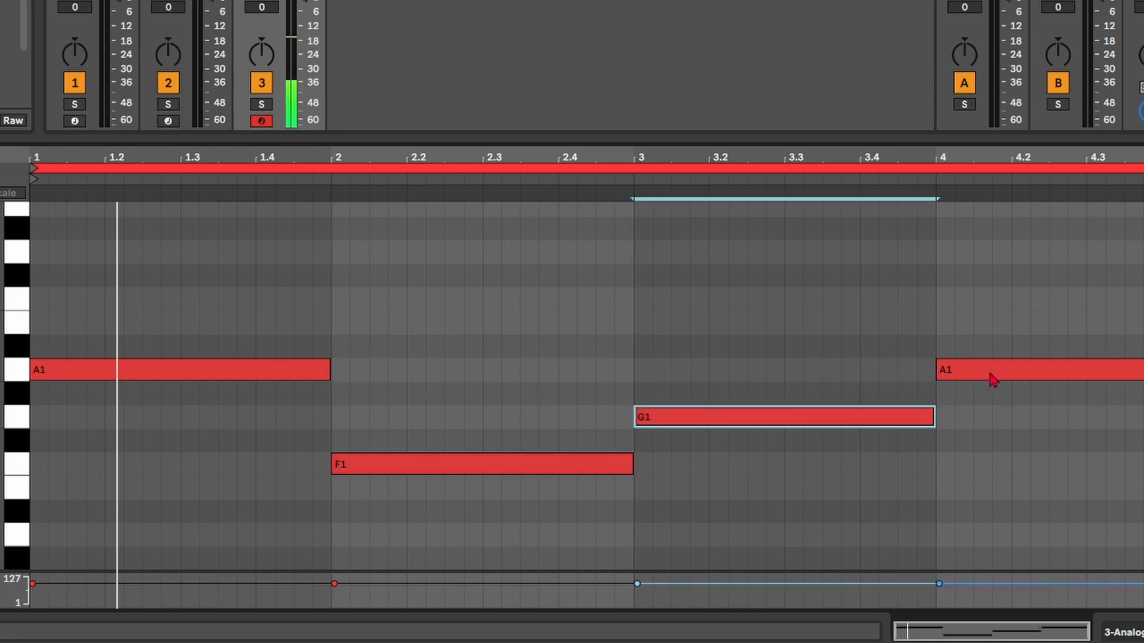
{"action": "left_click_drag", "start_coordinate": [990, 372], "coordinate": [996, 543]}
Step: Start the F1 and D1 bass notes a sixteenth early, shorten A1 and G1 to end where they begin, and play the result
{"action": "left_click_drag", "start_coordinate": [330, 382], "coordinate": [311, 376]}
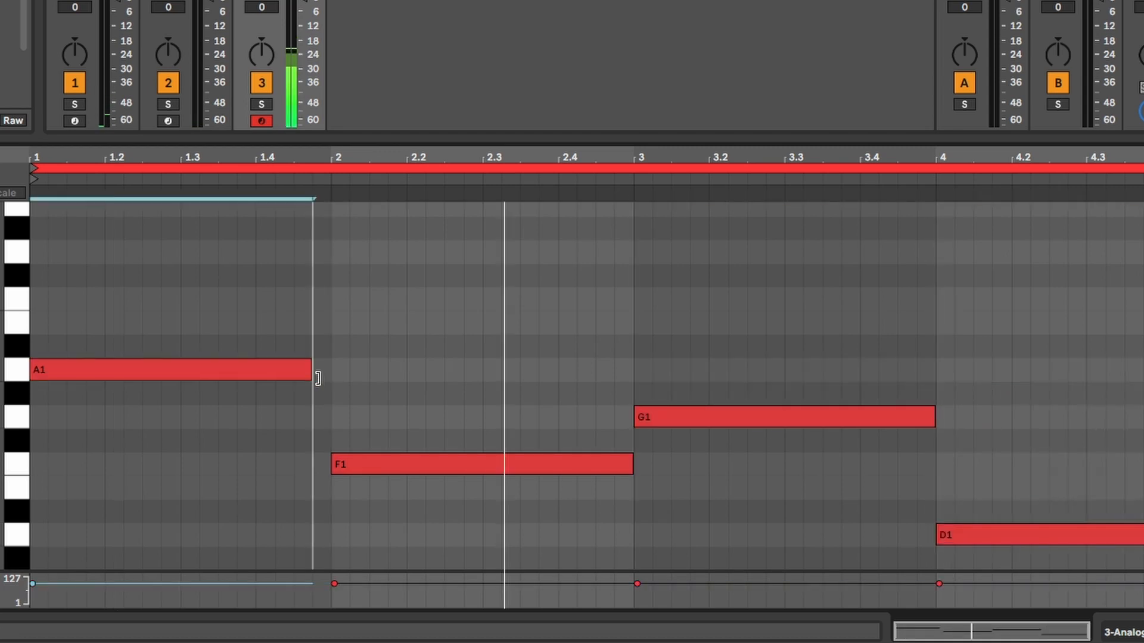
{"action": "left_click_drag", "start_coordinate": [331, 464], "coordinate": [311, 465]}
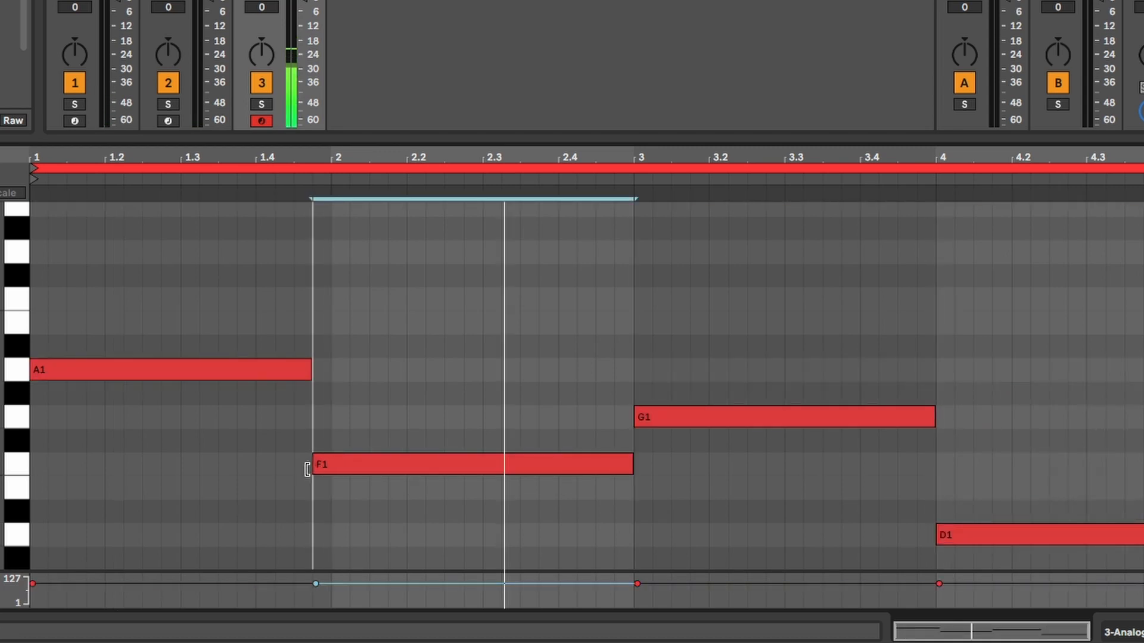
{"action": "key", "text": "space"}
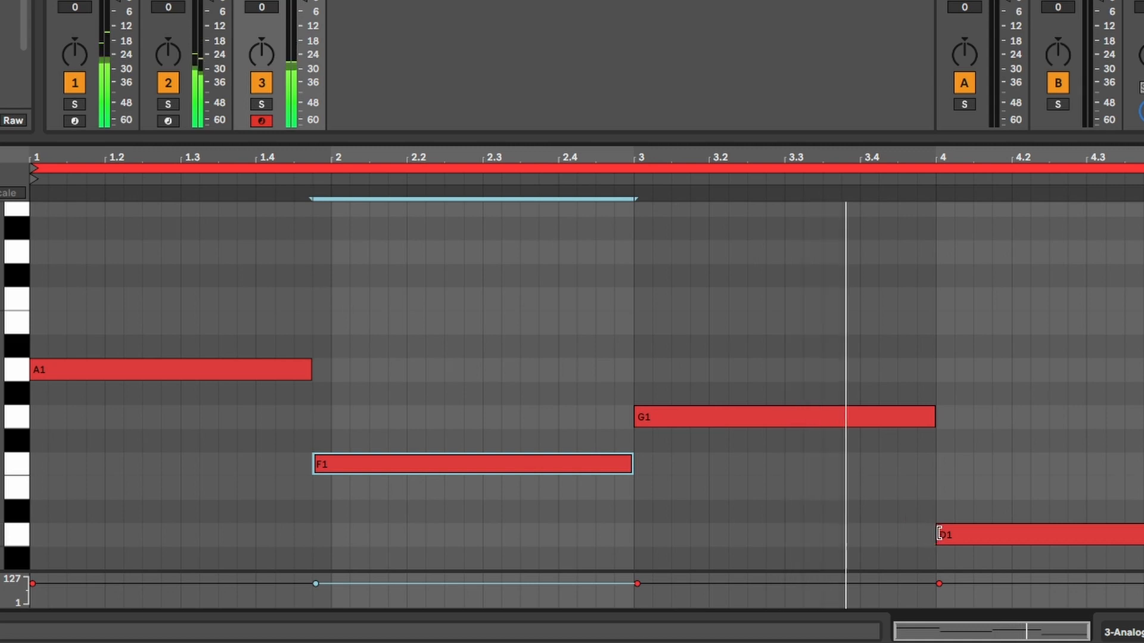
{"action": "left_click_drag", "start_coordinate": [940, 533], "coordinate": [918, 533]}
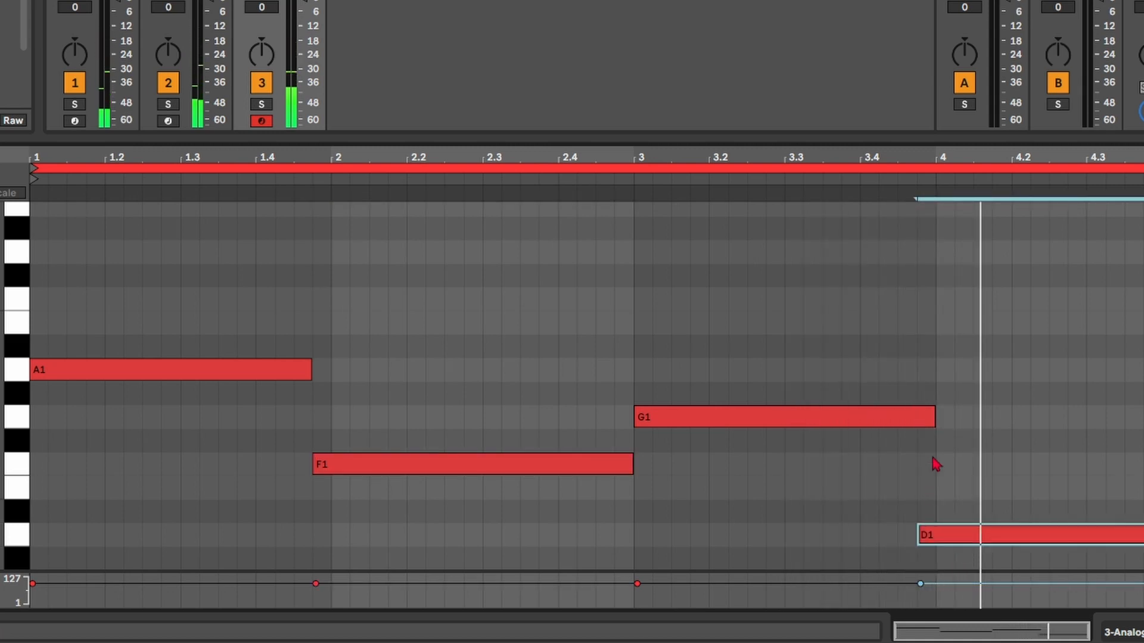
{"action": "left_click_drag", "start_coordinate": [933, 424], "coordinate": [916, 423]}
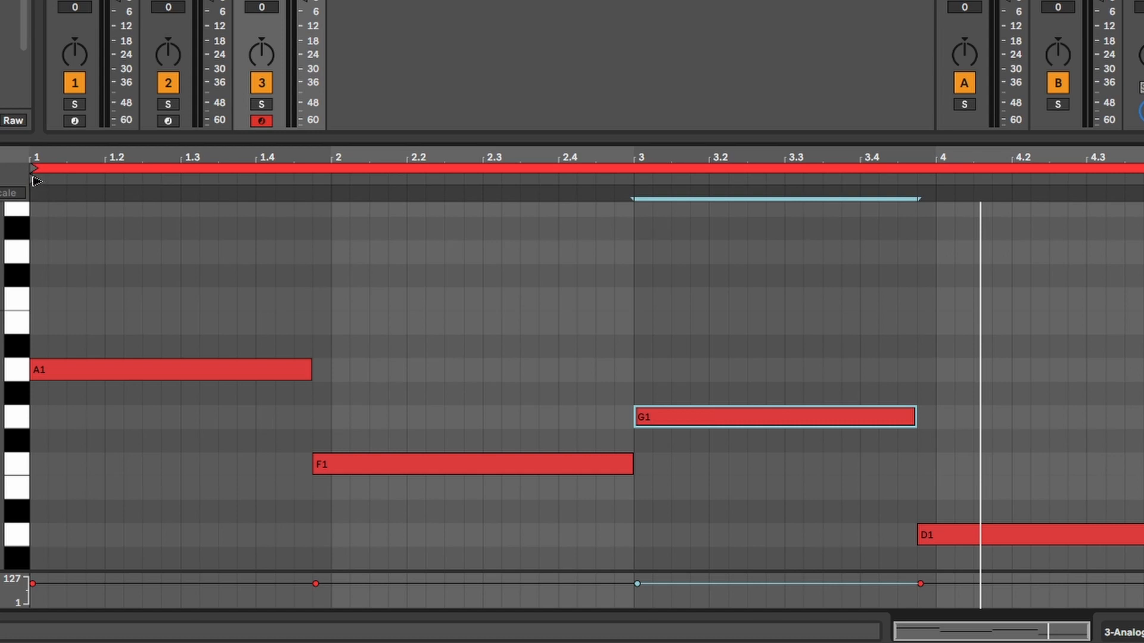
{"action": "key", "text": "space"}
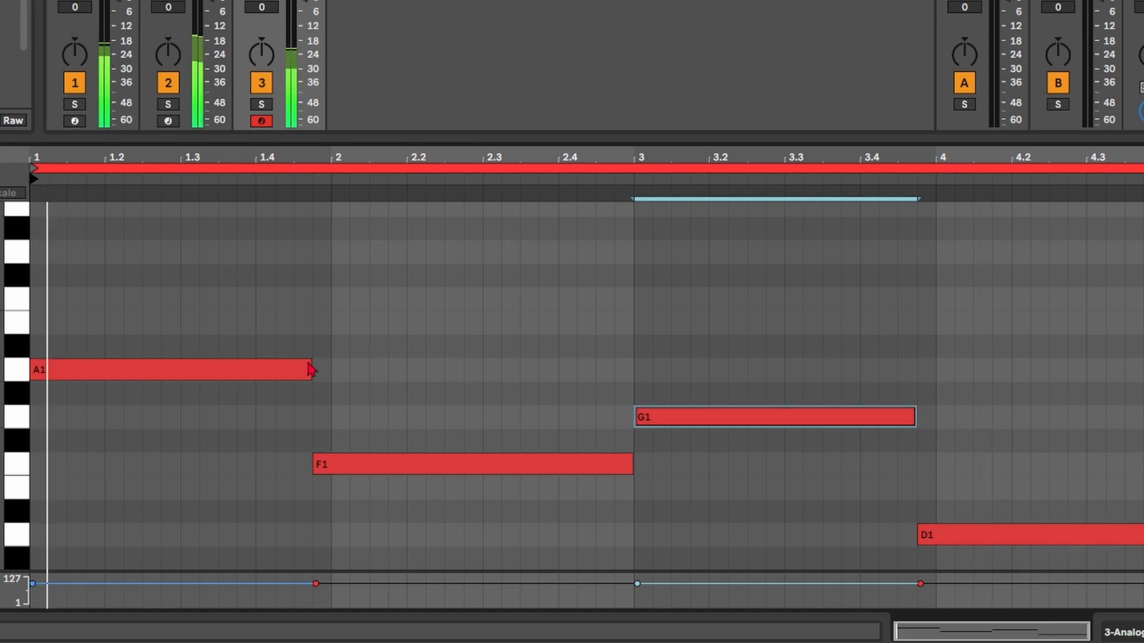
Step: Shorten the A1, F1 and G1 bass notes so they end at about 1.4, 2.4 and 3.4
{"action": "left_click_drag", "start_coordinate": [308, 369], "coordinate": [252, 370]}
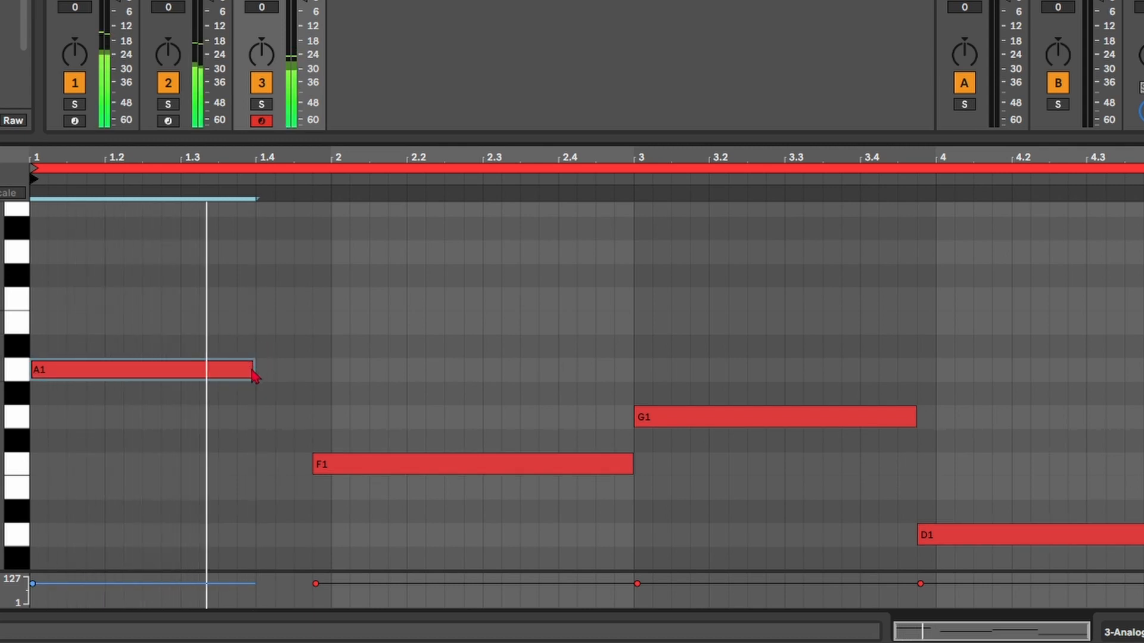
{"action": "left_click", "coordinate": [321, 464]}
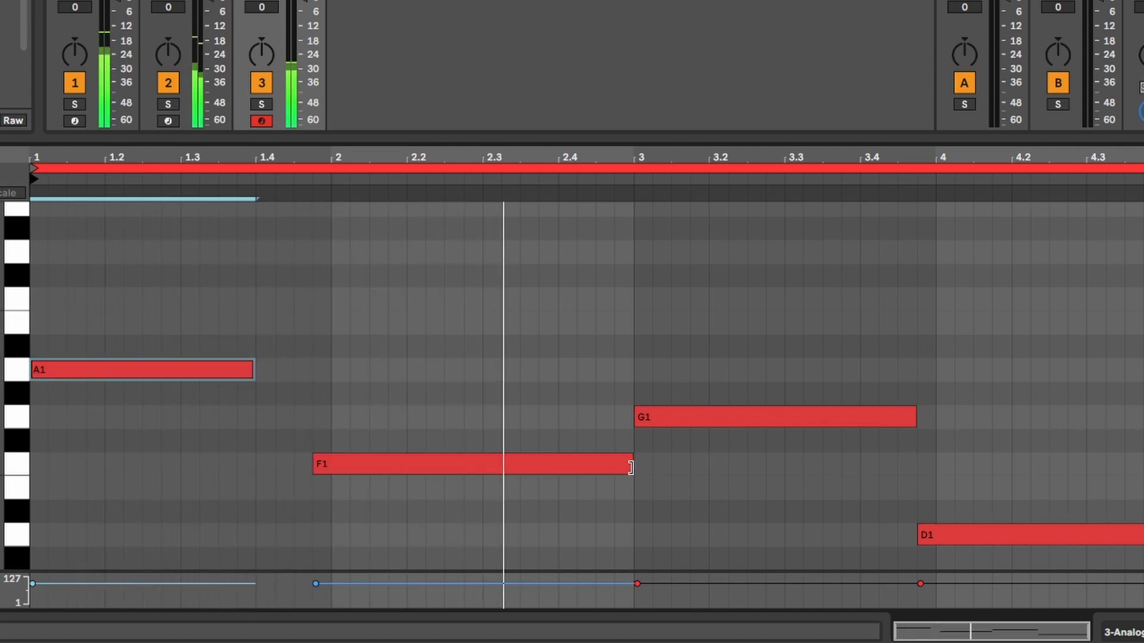
{"action": "left_click_drag", "start_coordinate": [631, 466], "coordinate": [555, 466]}
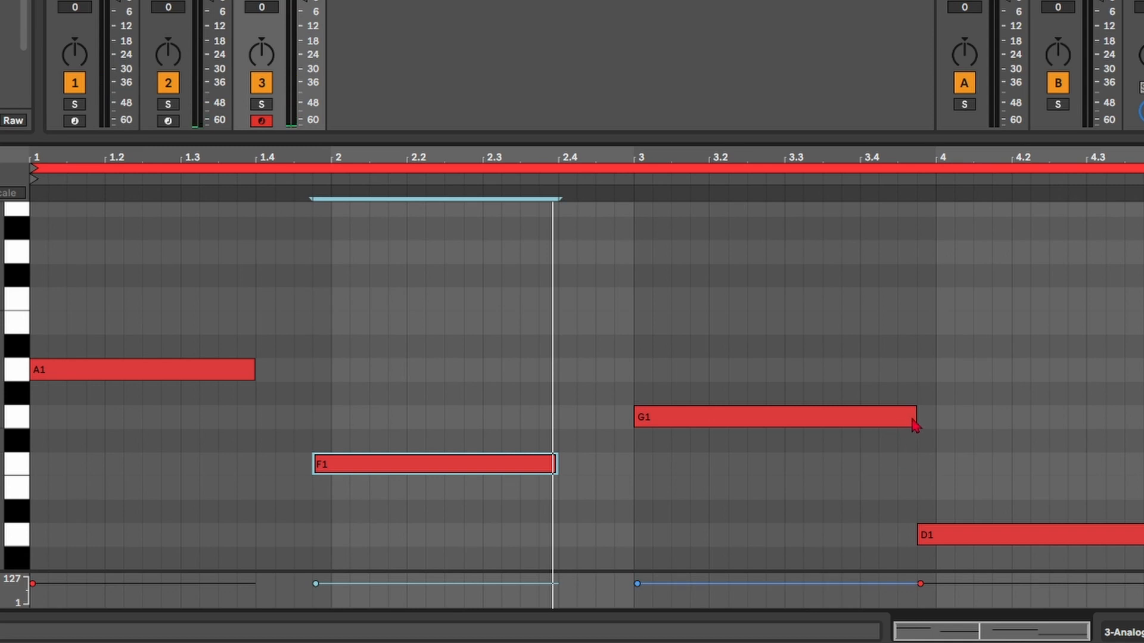
{"action": "left_click_drag", "start_coordinate": [915, 426], "coordinate": [858, 426]}
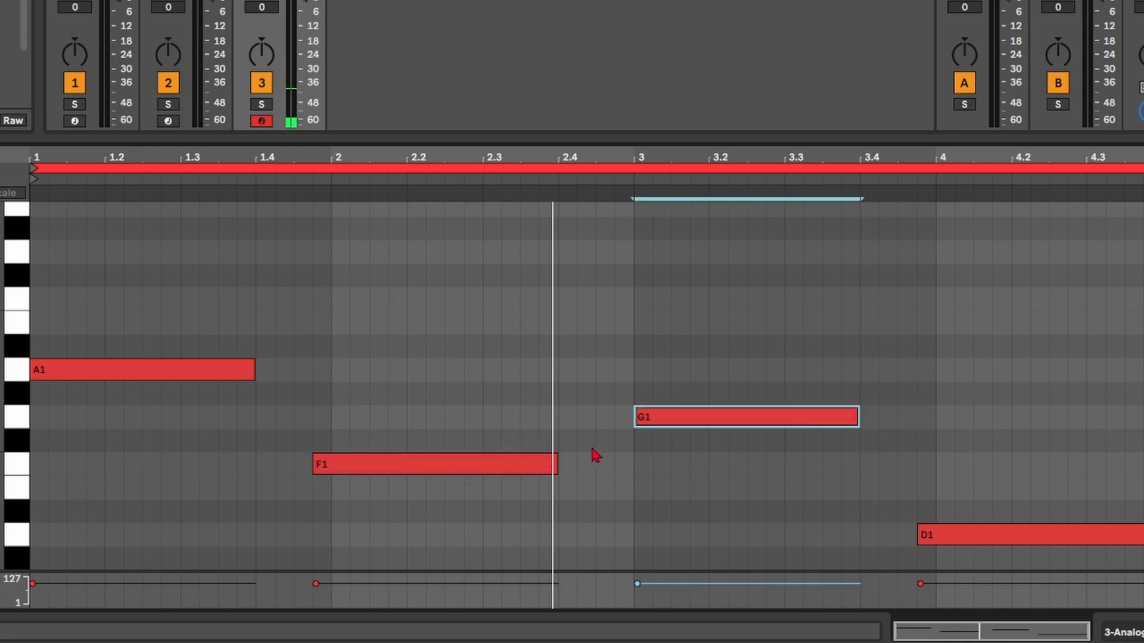
Step: Shorten the end of the F1 bass note by a sixteenth and stop playback
{"action": "left_click_drag", "start_coordinate": [557, 465], "coordinate": [536, 464]}
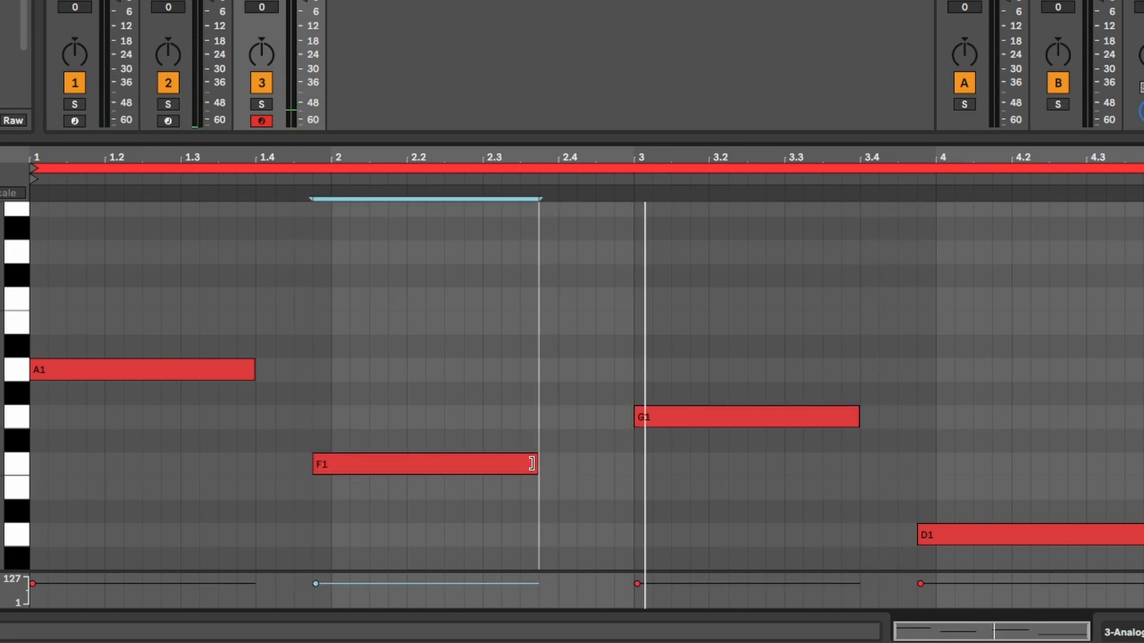
{"action": "key", "text": "space"}
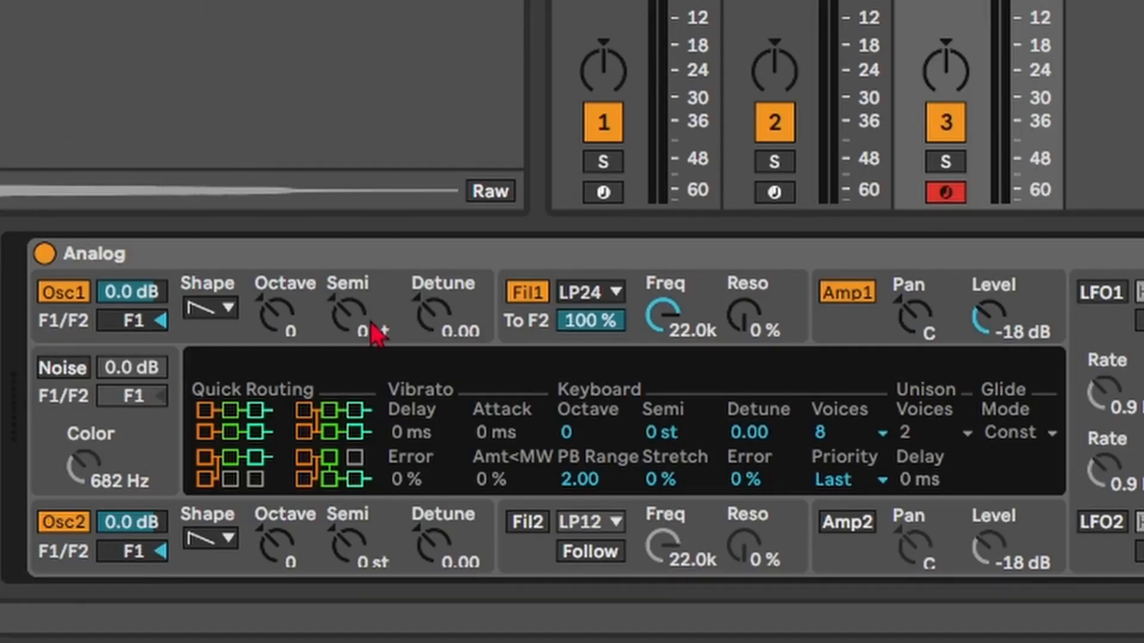
Step: Set Analog's oscillator 1 to a sine wave and switch oscillator 2 off
{"action": "left_click", "coordinate": [225, 309]}
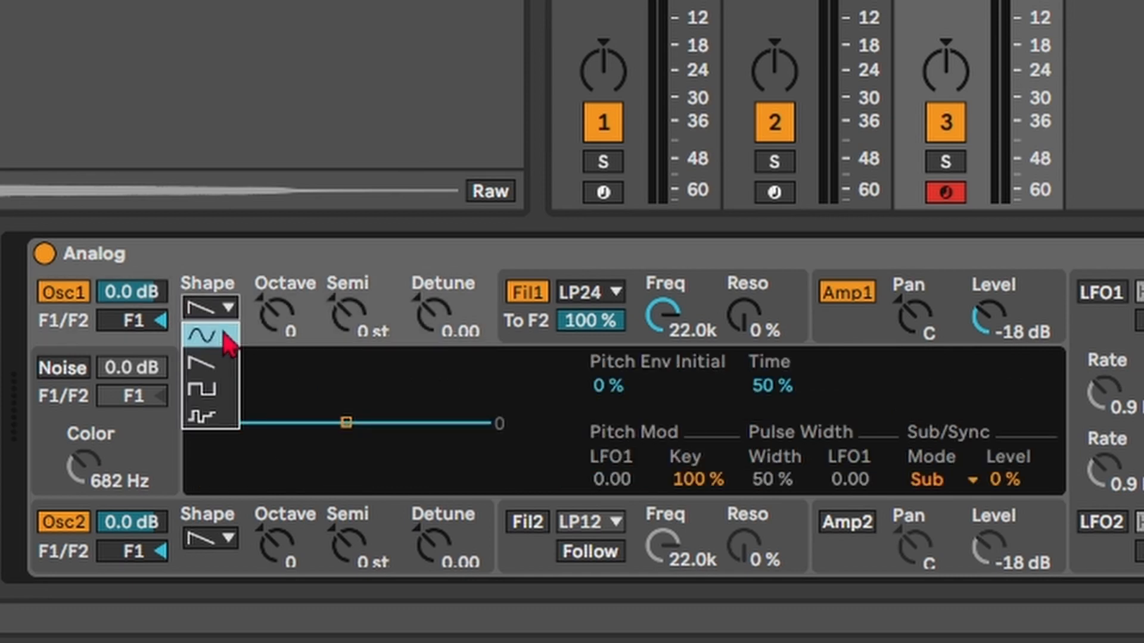
{"action": "left_click", "coordinate": [221, 351]}
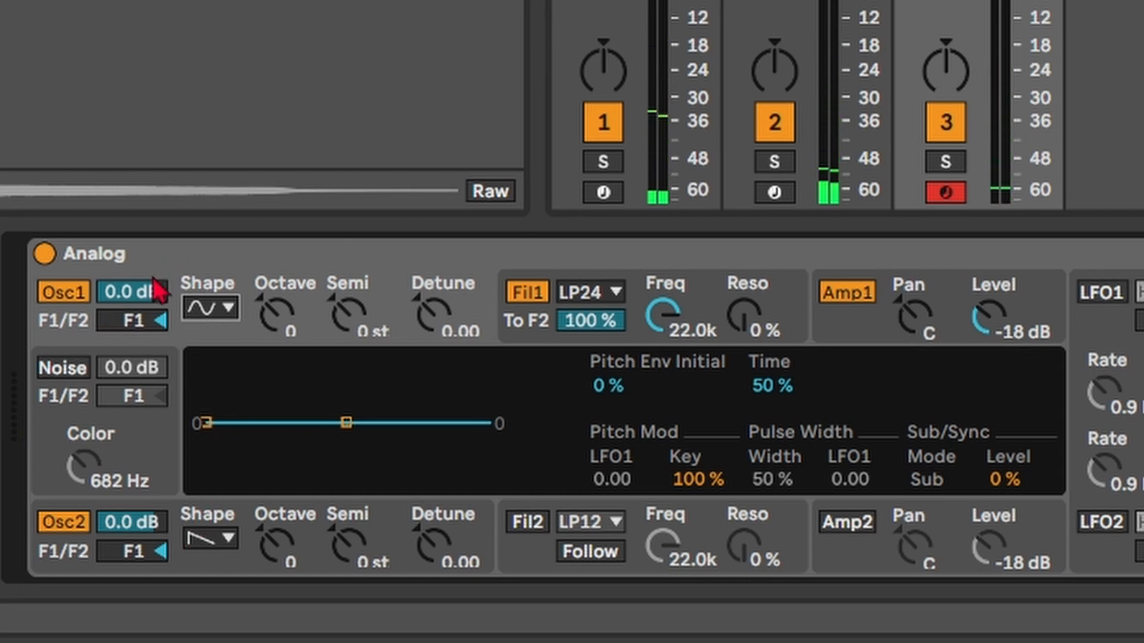
{"action": "left_click", "coordinate": [71, 524]}
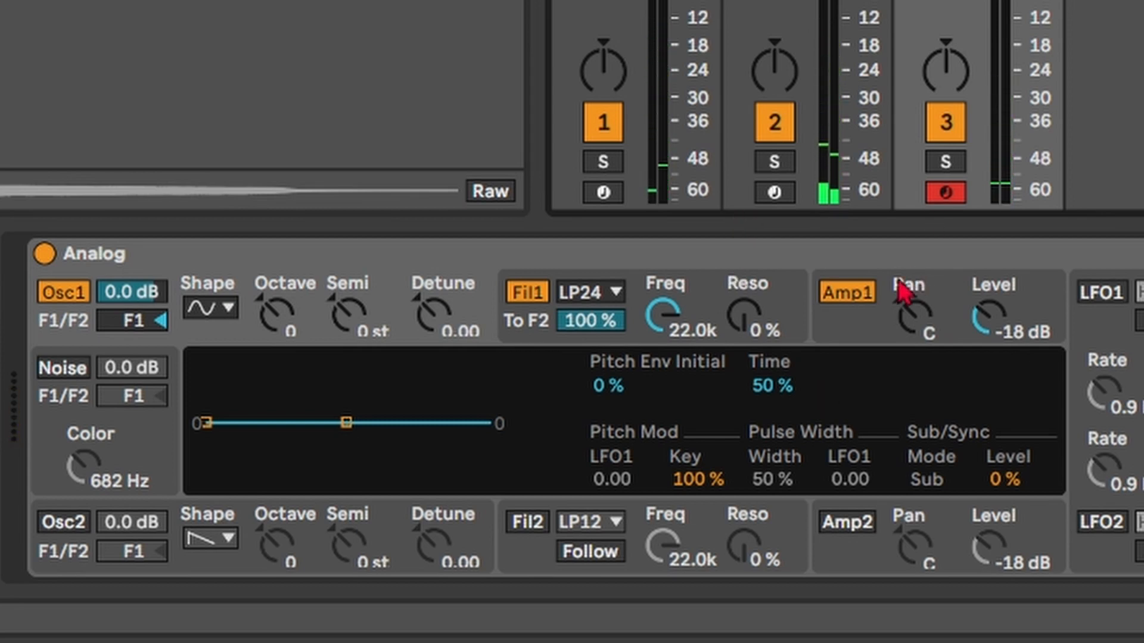
Step: Set the sustain of Analog's Amp1 envelope to 1.00
{"action": "left_click", "coordinate": [856, 329]}
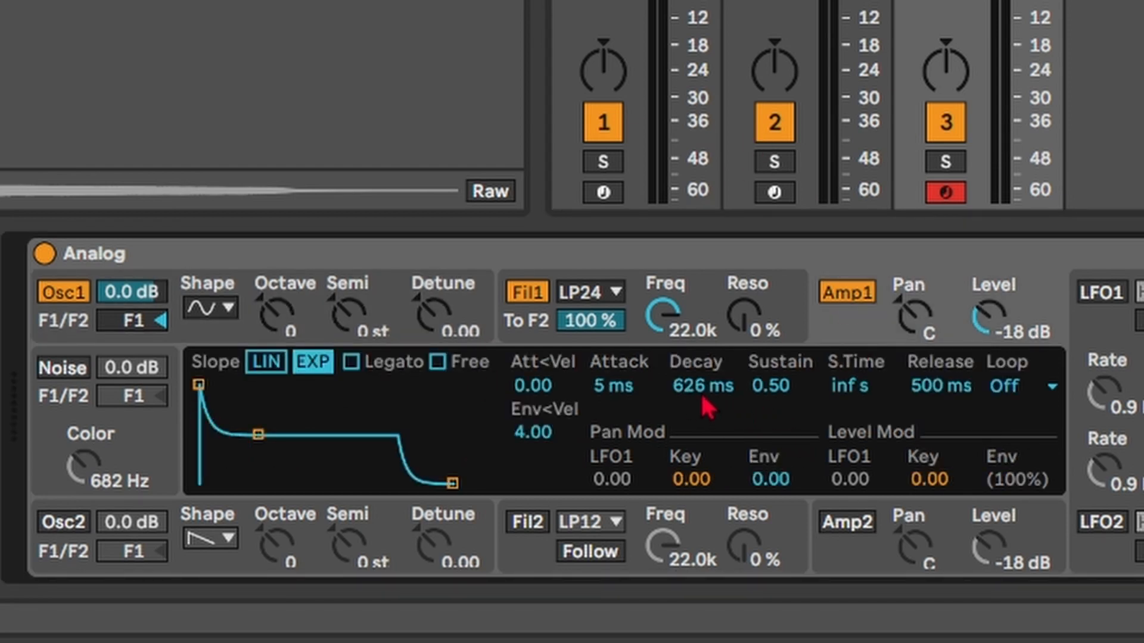
{"action": "left_click_drag", "start_coordinate": [789, 396], "coordinate": [780, 506]}
{"action": "left_click_drag", "start_coordinate": [788, 402], "coordinate": [788, 387]}
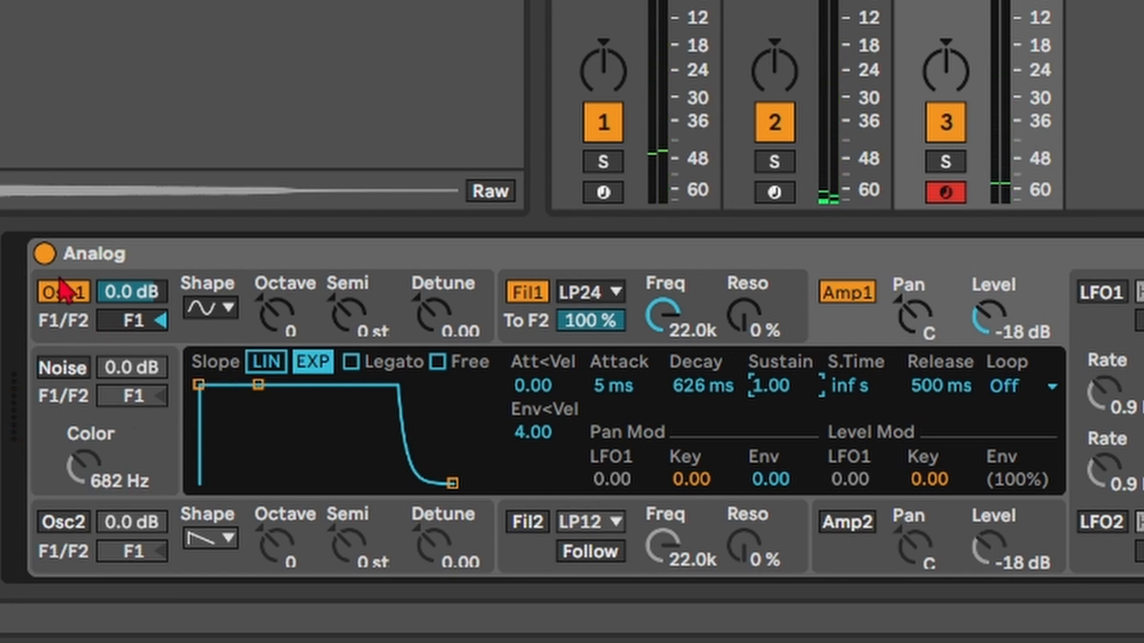
Step: Switch oscillator 2 on with a sine wave at octave -1, and try muting oscillator 1 before undoing that mute
{"action": "left_click", "coordinate": [88, 521]}
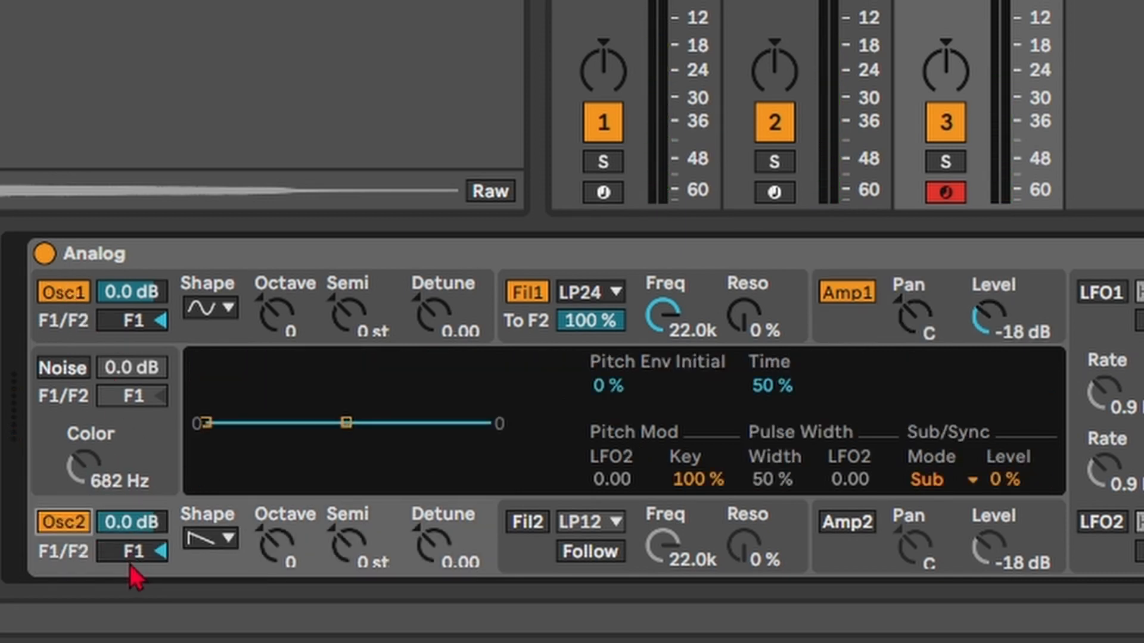
{"action": "left_click", "coordinate": [188, 548]}
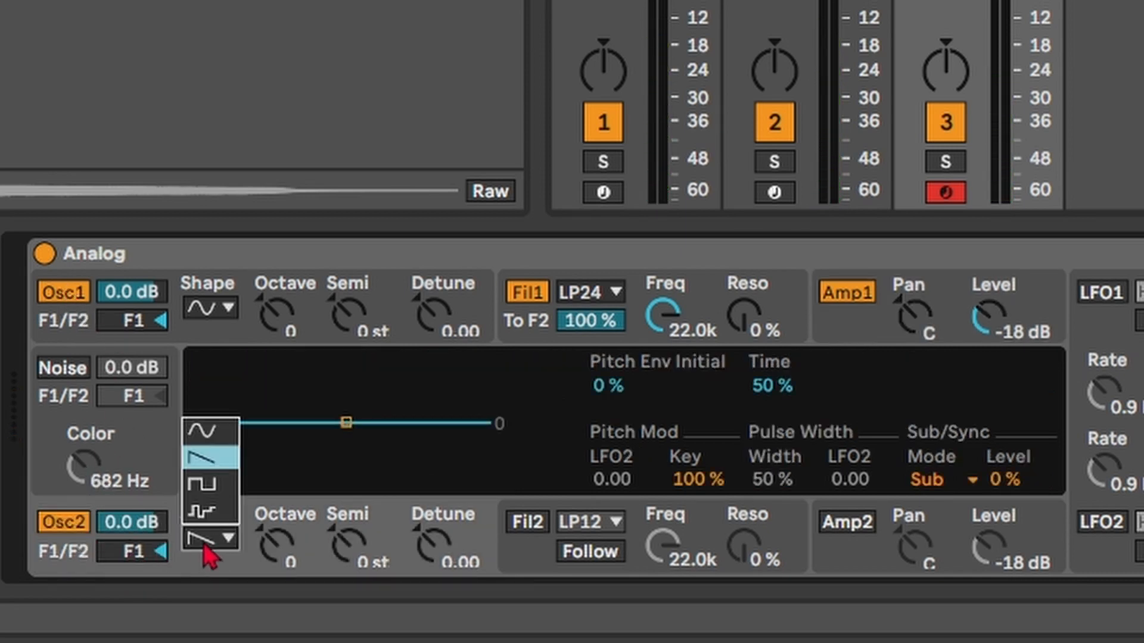
{"action": "left_click", "coordinate": [218, 431]}
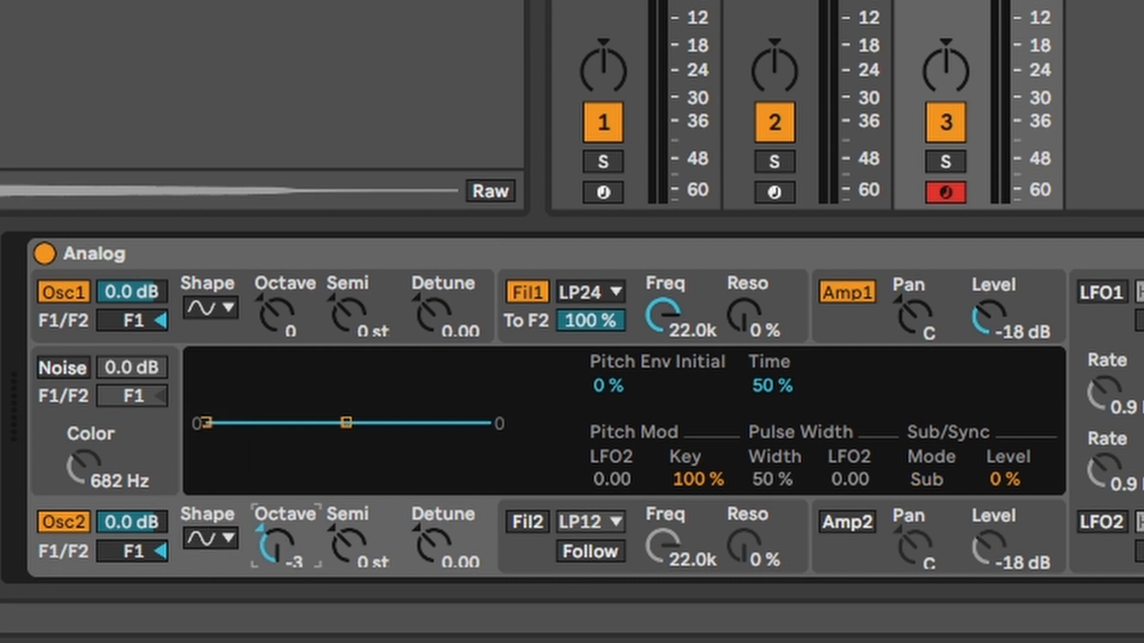
{"action": "left_click_drag", "start_coordinate": [277, 546], "coordinate": [276, 527]}
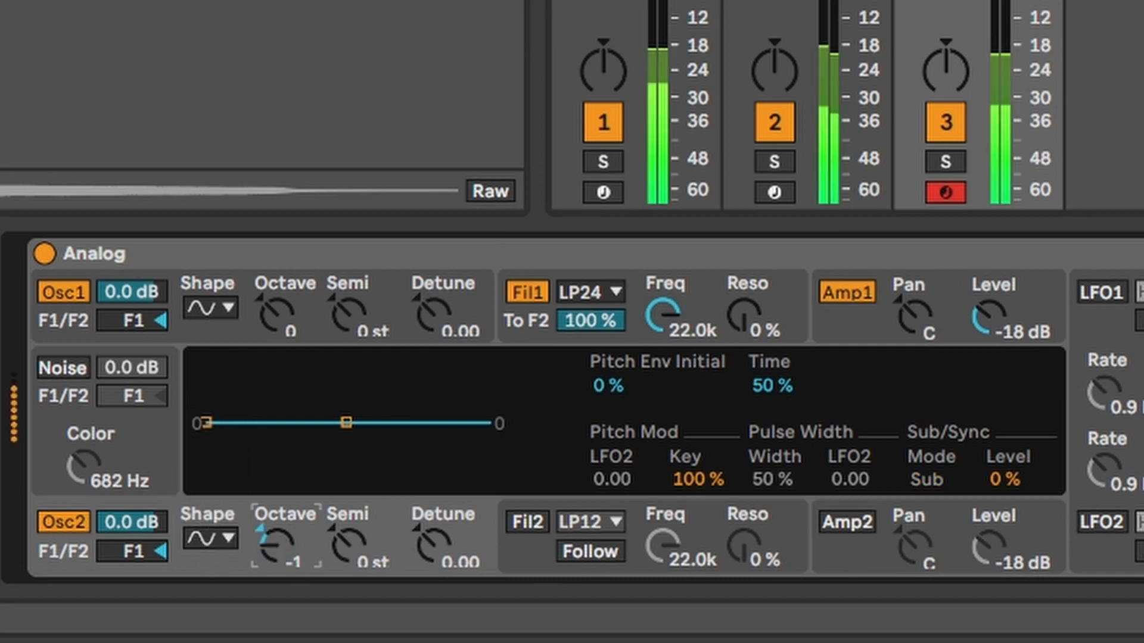
{"action": "left_click", "coordinate": [60, 298]}
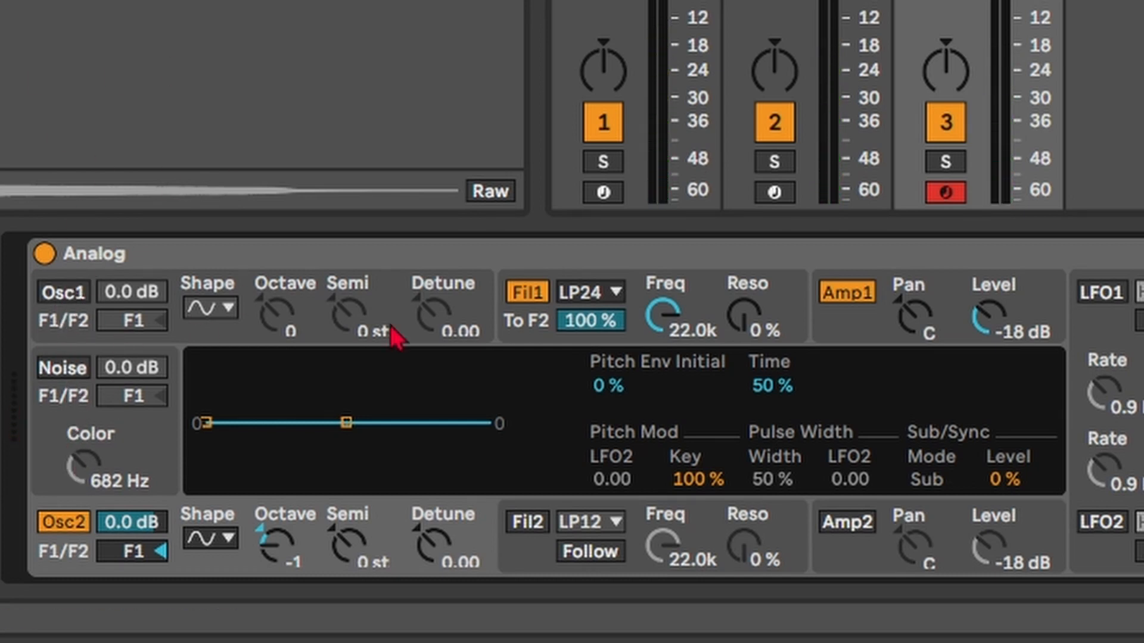
{"action": "key", "text": "ctrl+z"}
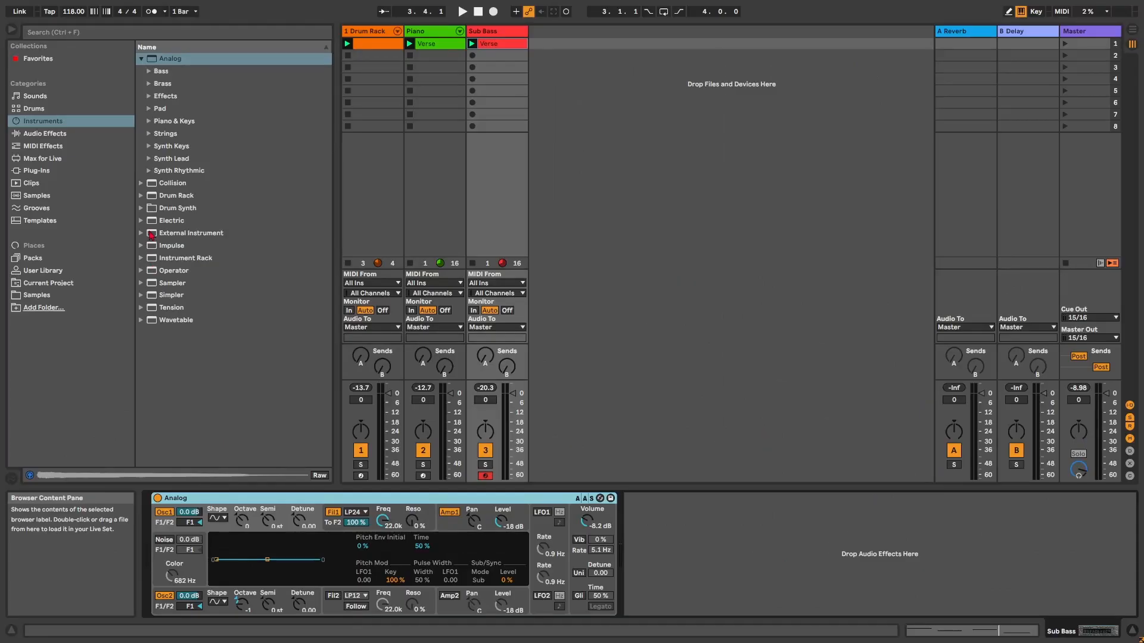
Step: Load EQ Eight from the EQ & Filters audio effects onto the Sub Bass track after Analog
{"action": "left_click", "coordinate": [36, 170]}
{"action": "left_click", "coordinate": [33, 132]}
{"action": "left_click", "coordinate": [140, 97]}
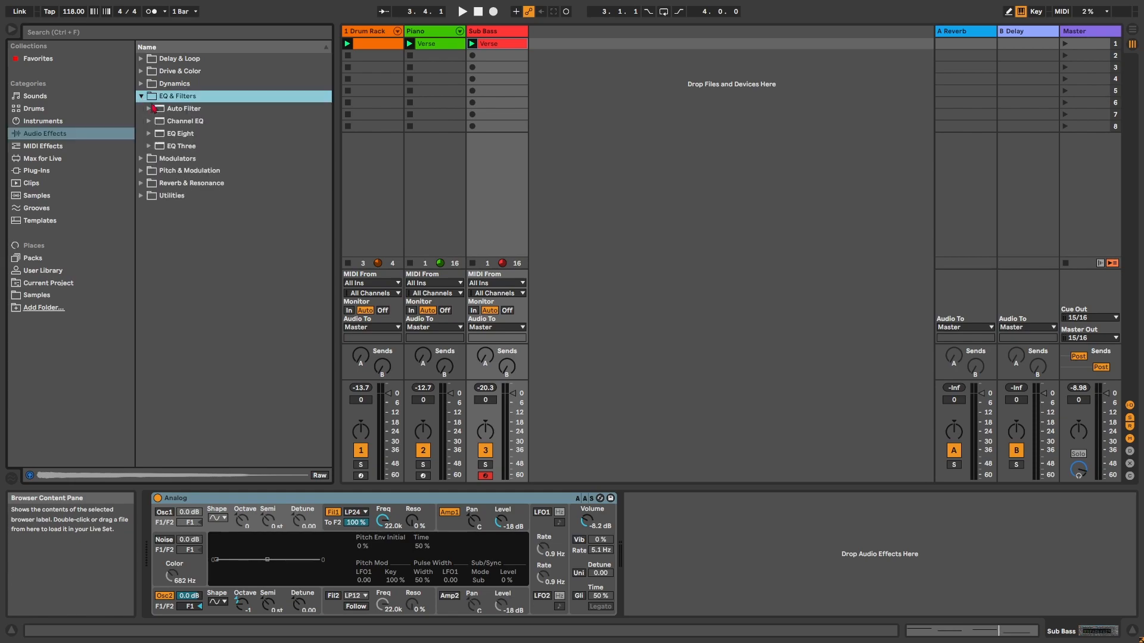
{"action": "double_click", "coordinate": [177, 141]}
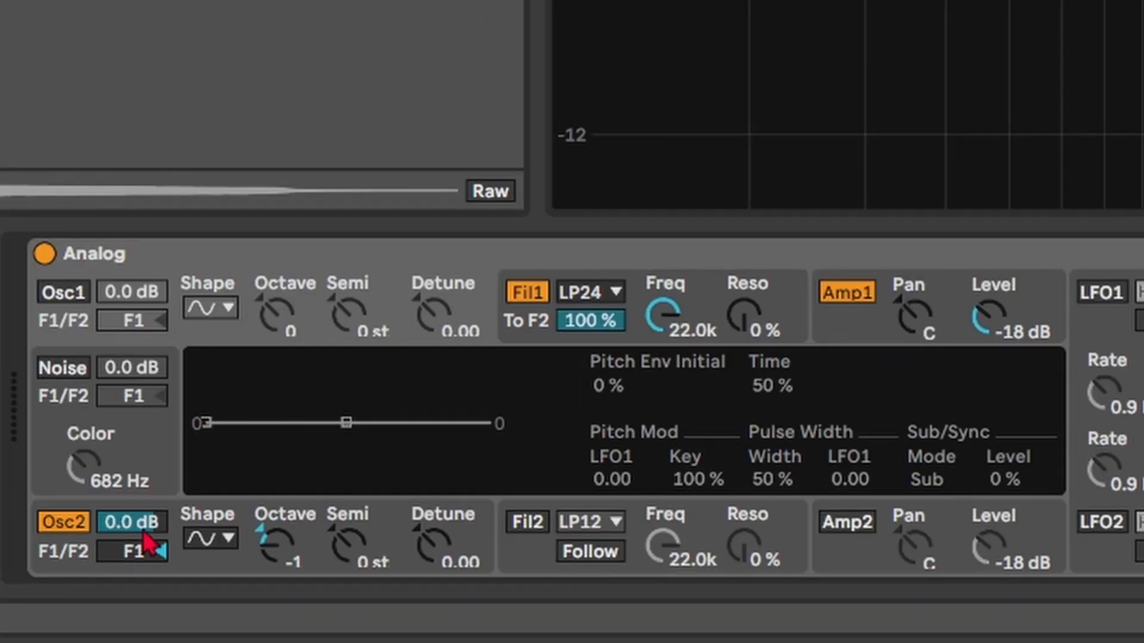
Step: Try the sawtooth shape on Analog's oscillator 2
{"action": "left_click", "coordinate": [203, 538]}
{"action": "left_click", "coordinate": [200, 463]}
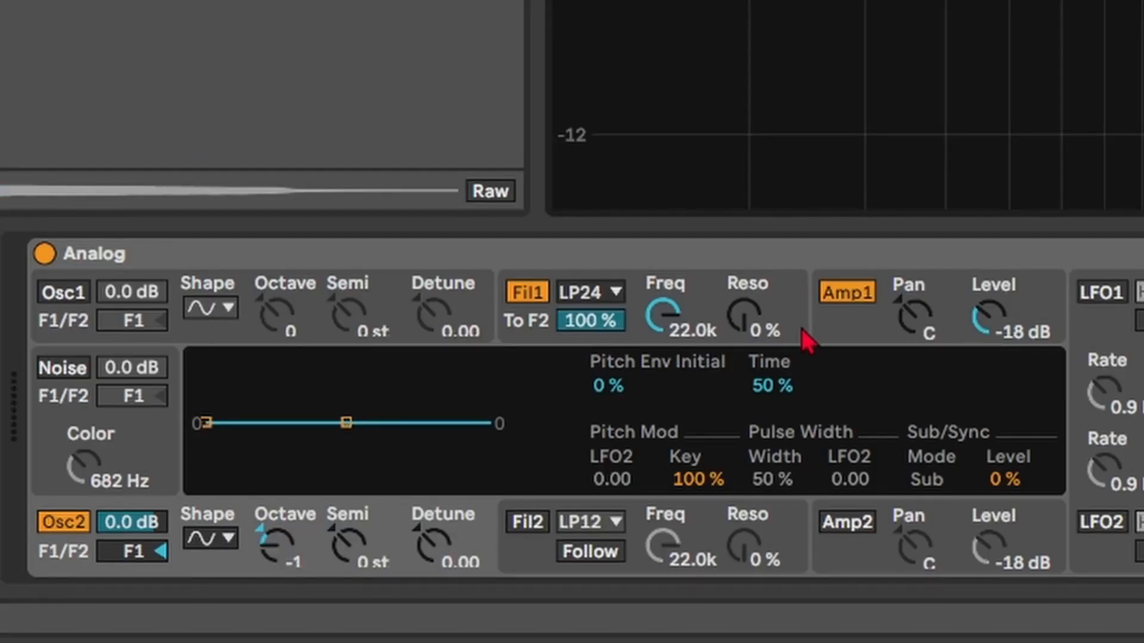
Step: Set the drive of Analog's filter 1 to Sym2 and then to Sym3
{"action": "left_click", "coordinate": [802, 323]}
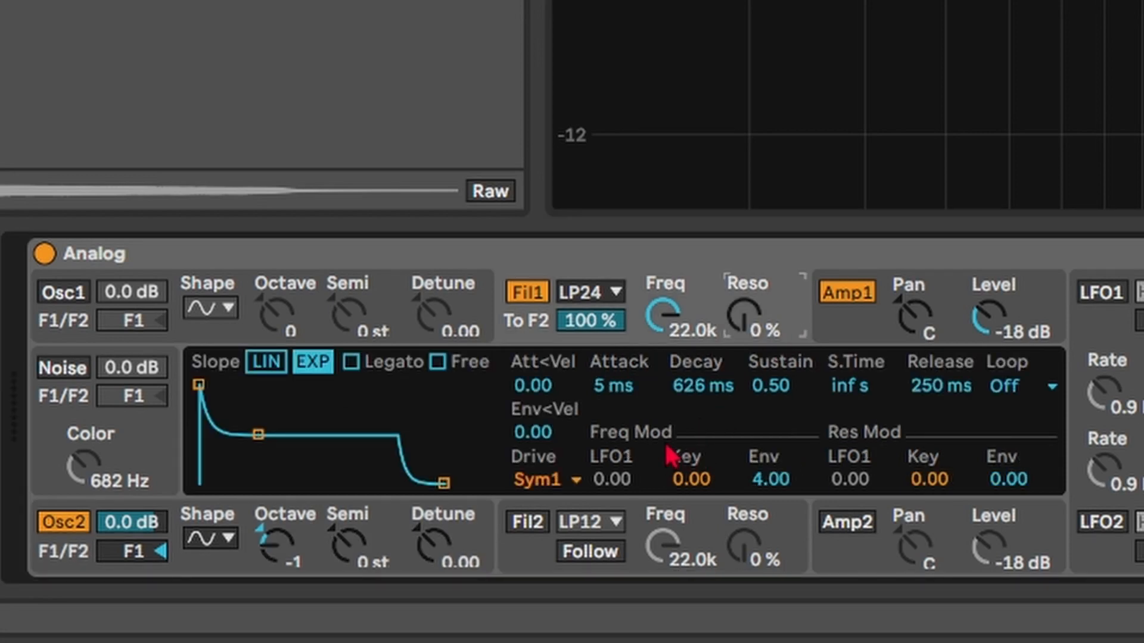
{"action": "left_click", "coordinate": [547, 484]}
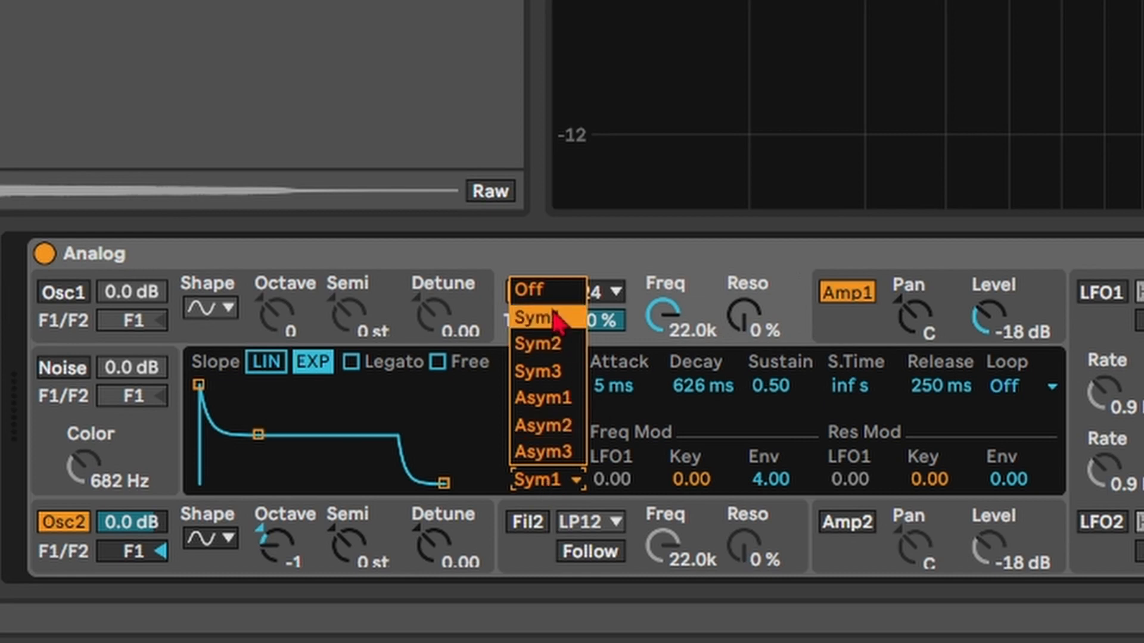
{"action": "left_click", "coordinate": [548, 346]}
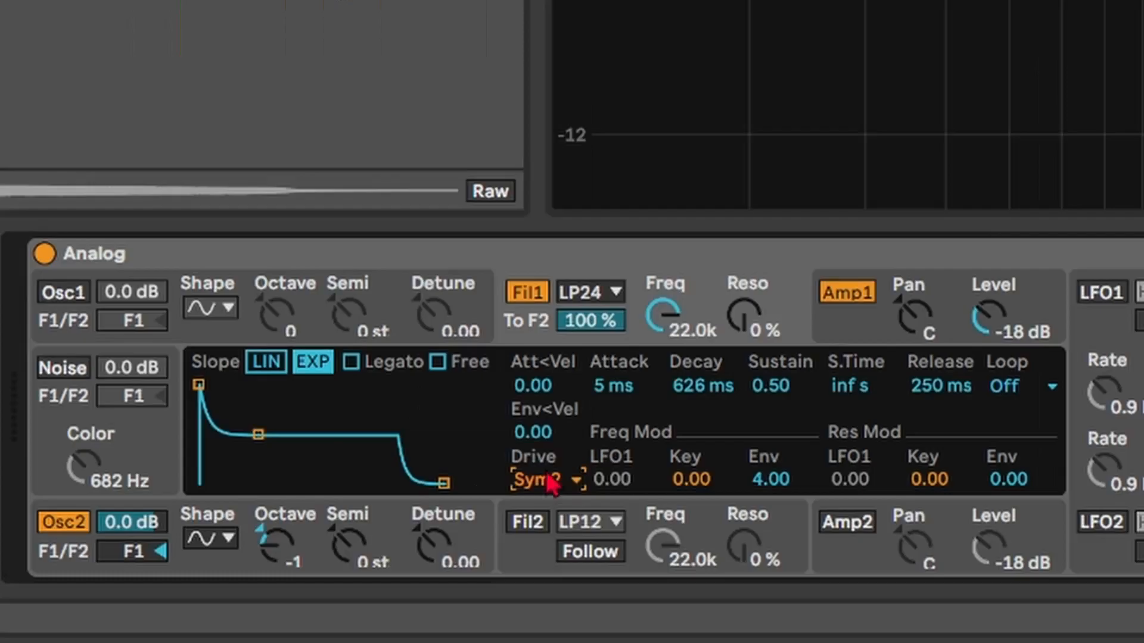
{"action": "left_click", "coordinate": [551, 481]}
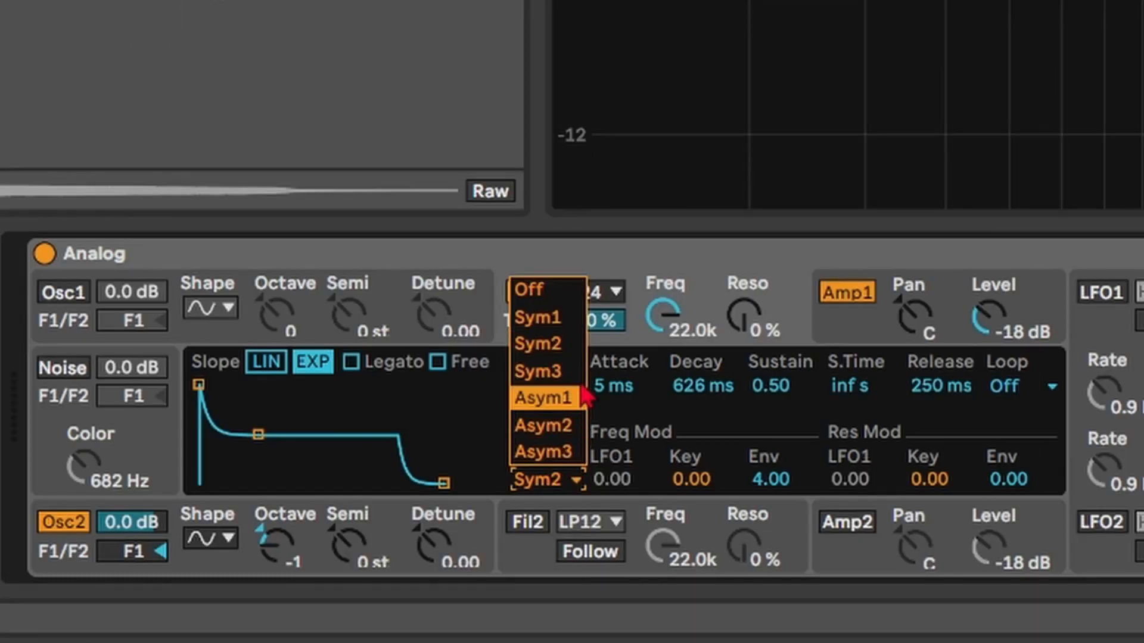
{"action": "left_click", "coordinate": [578, 372]}
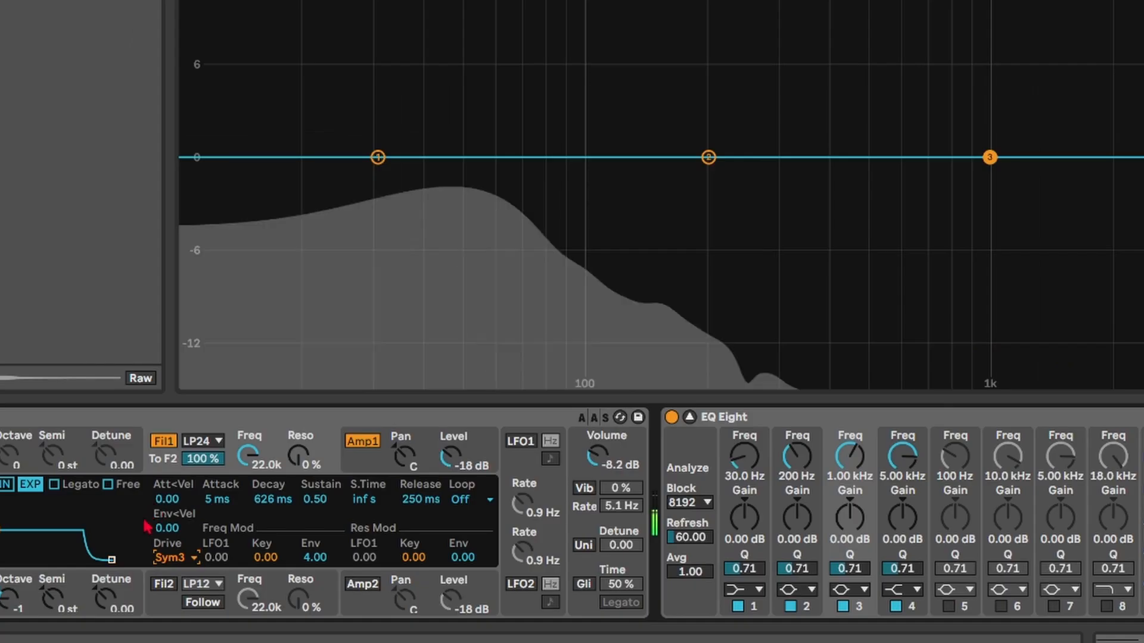
Step: Switch filter 1's drive to Sym1 to compare its spectrum, and return it to Sym3
{"action": "left_click", "coordinate": [170, 557]}
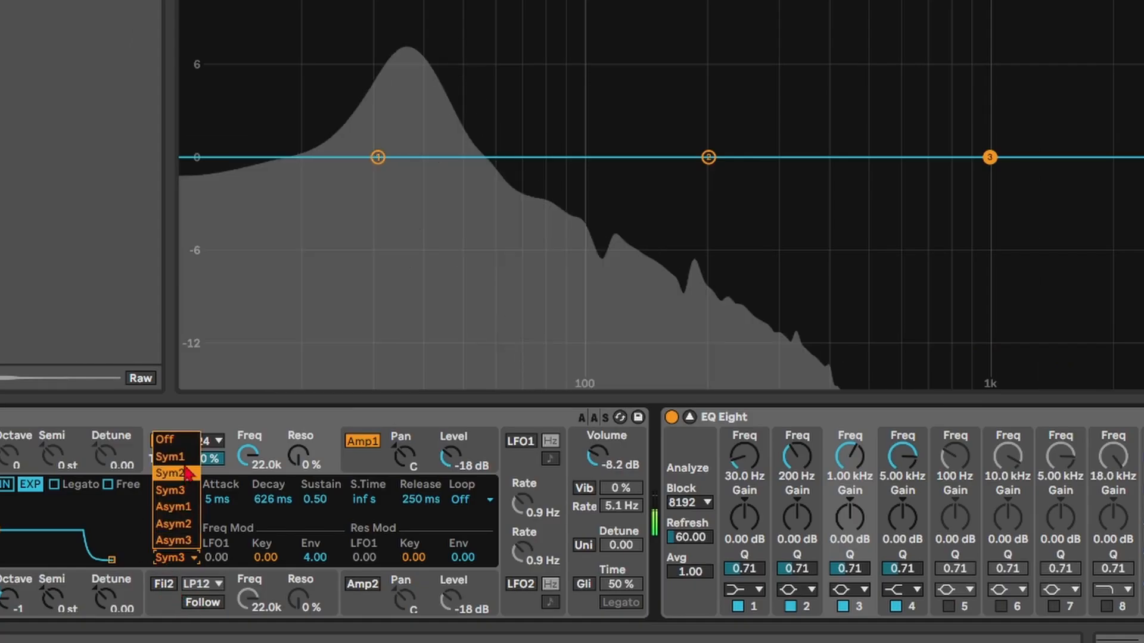
{"action": "left_click", "coordinate": [170, 452]}
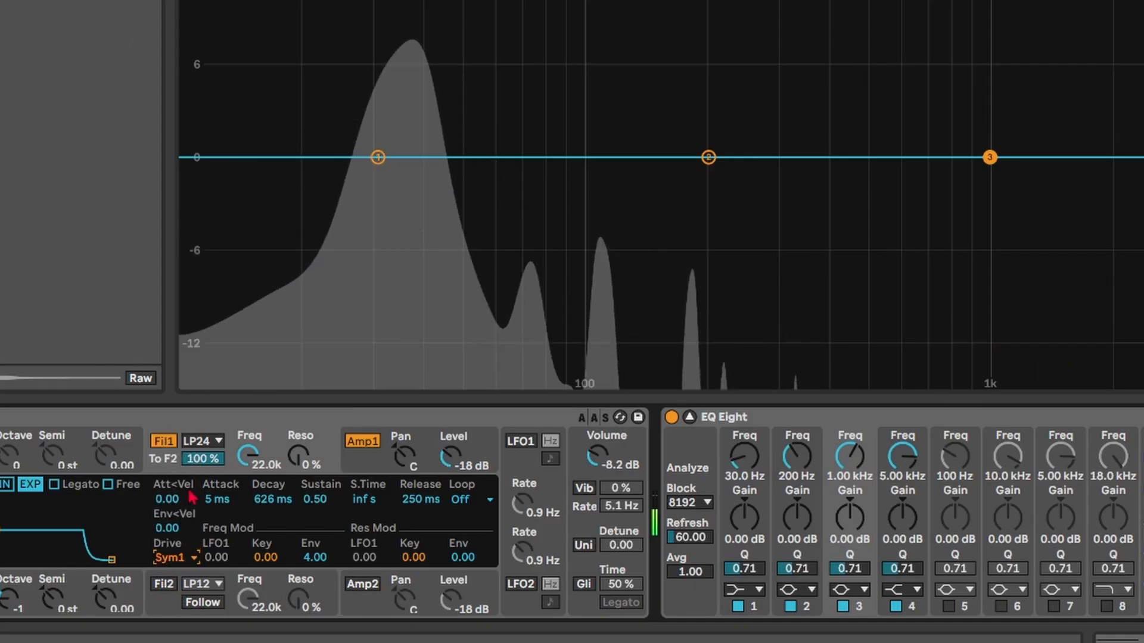
{"action": "left_click", "coordinate": [186, 559]}
{"action": "left_click", "coordinate": [193, 487]}
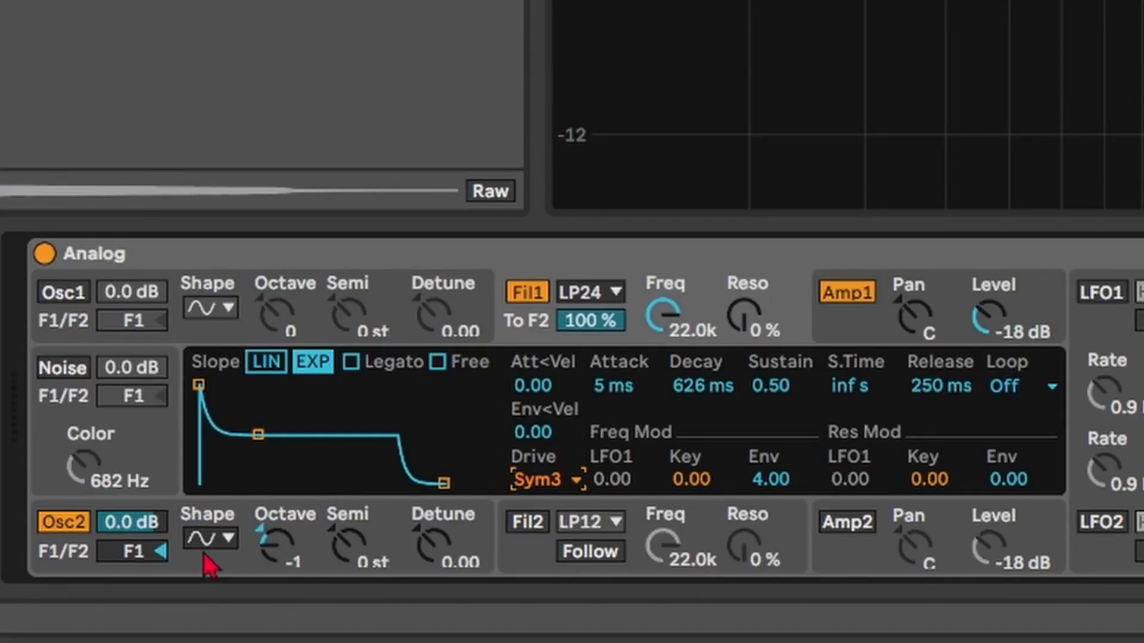
Step: Switch oscillator 2 to a sawtooth wave and check its harmonics in EQ Eight
{"action": "left_click", "coordinate": [221, 539]}
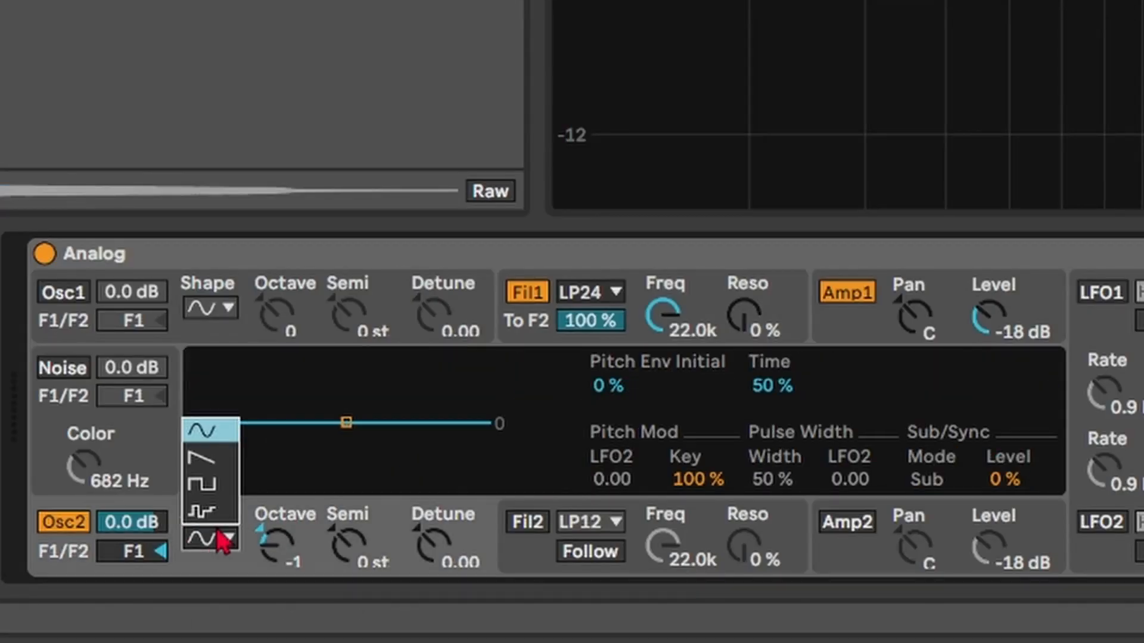
{"action": "left_click", "coordinate": [224, 459]}
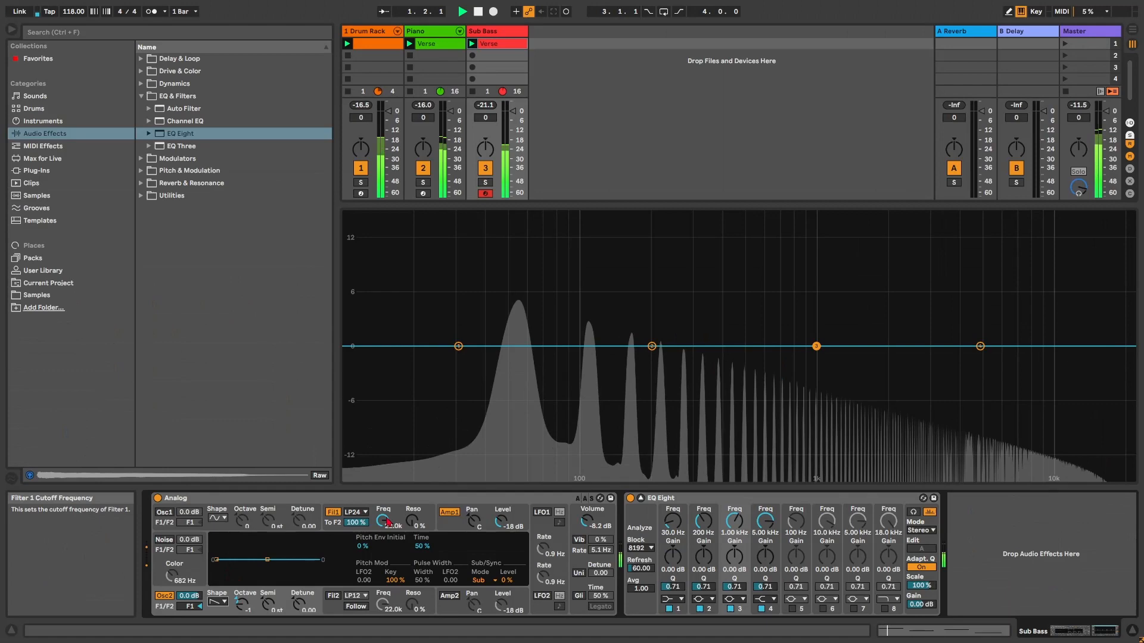
{"action": "key", "text": "space"}
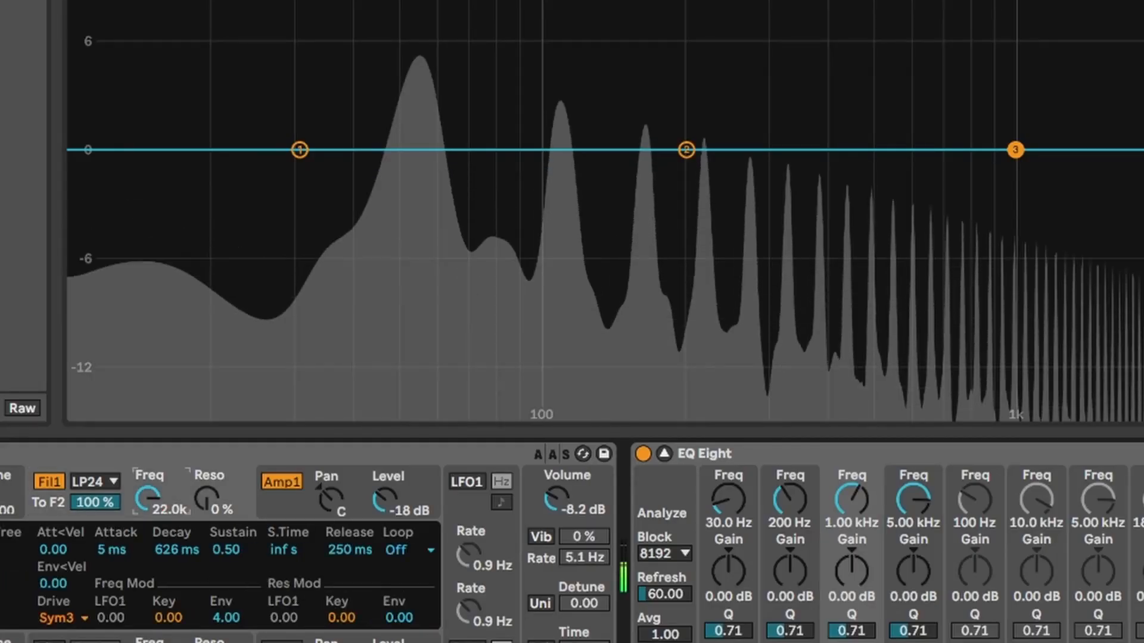
Step: Sweep filter 1's cutoff down to about 43 Hz and up to 162 Hz, and reset it to 22.0k
{"action": "left_click_drag", "start_coordinate": [382, 521], "coordinate": [382, 539]}
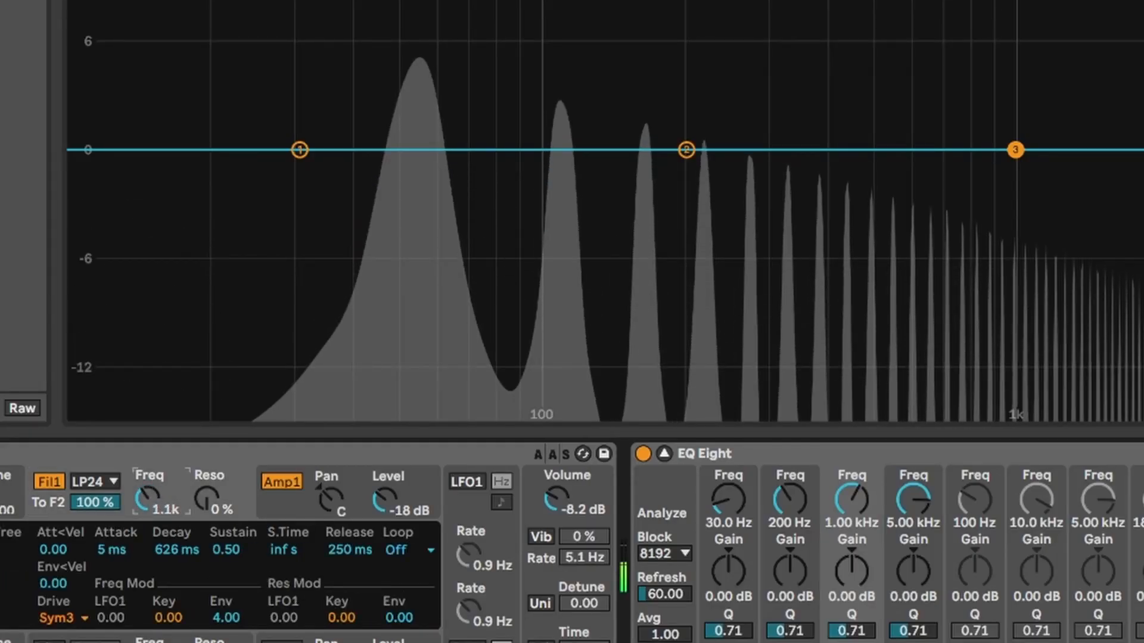
{"action": "left_click_drag", "start_coordinate": [147, 500], "coordinate": [147, 551]}
{"action": "left_click_drag", "start_coordinate": [148, 501], "coordinate": [148, 496]}
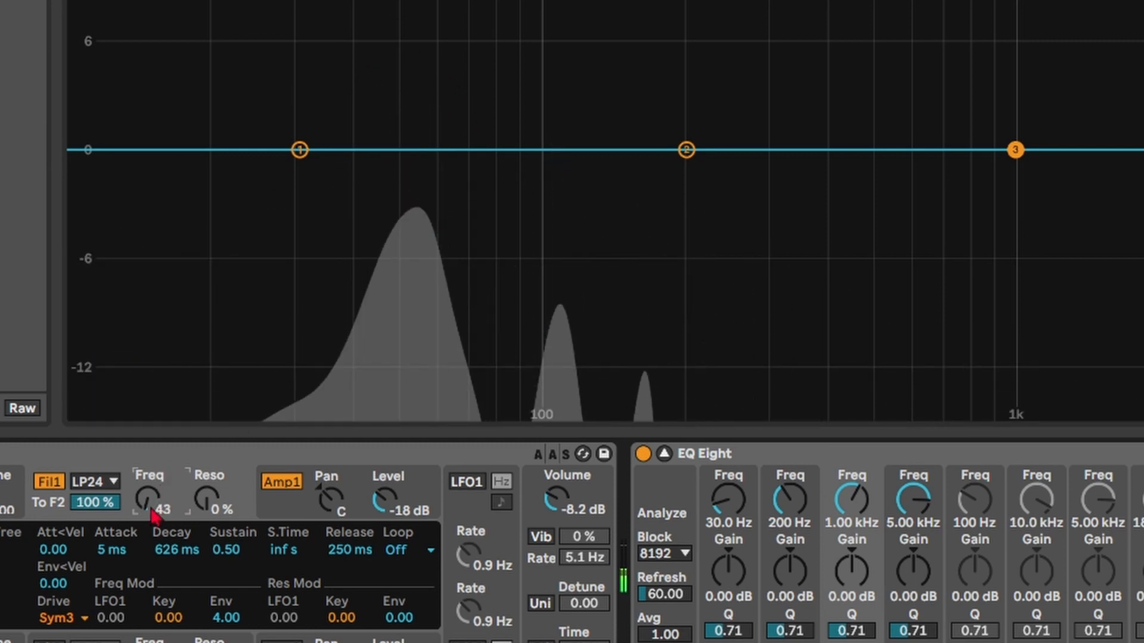
{"action": "left_click_drag", "start_coordinate": [150, 501], "coordinate": [150, 493]}
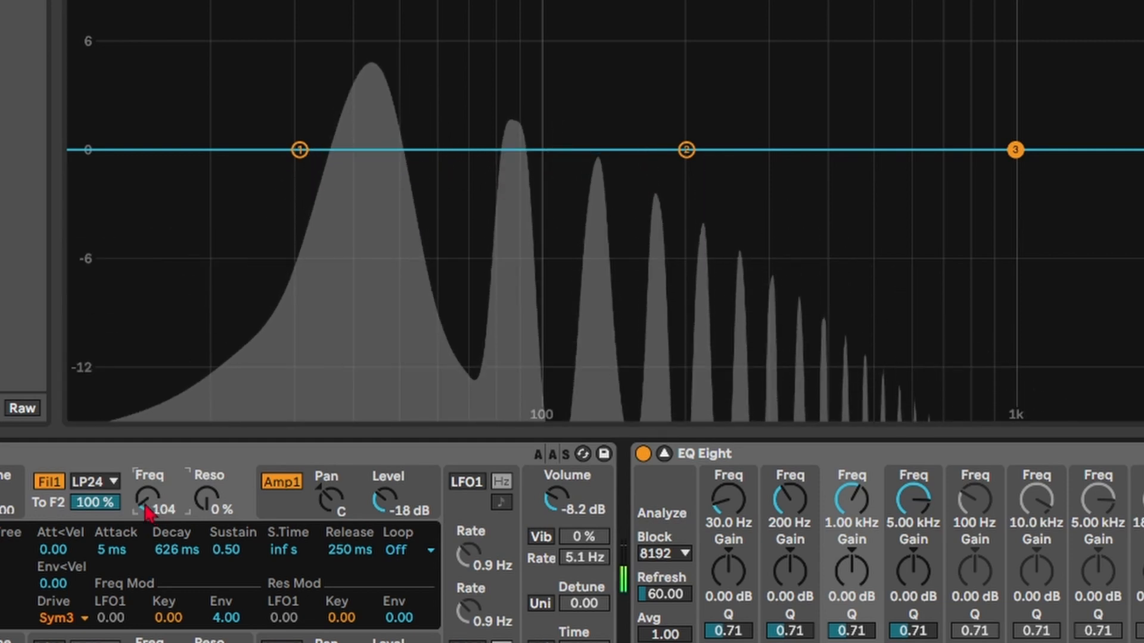
{"action": "left_click_drag", "start_coordinate": [147, 507], "coordinate": [147, 492]}
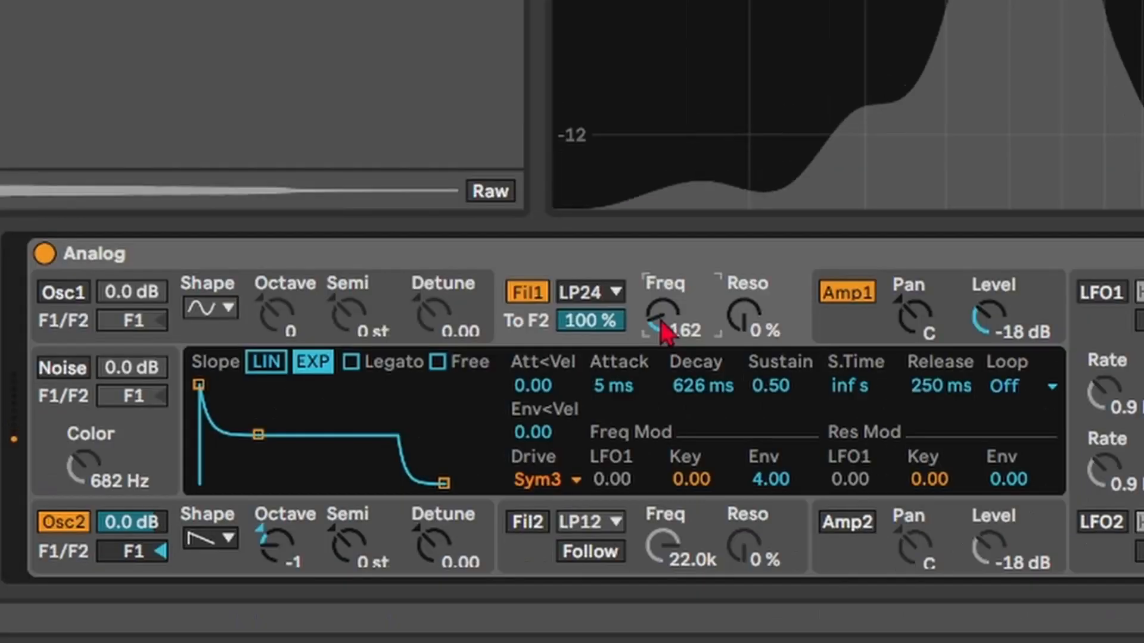
{"action": "double_click", "coordinate": [147, 502]}
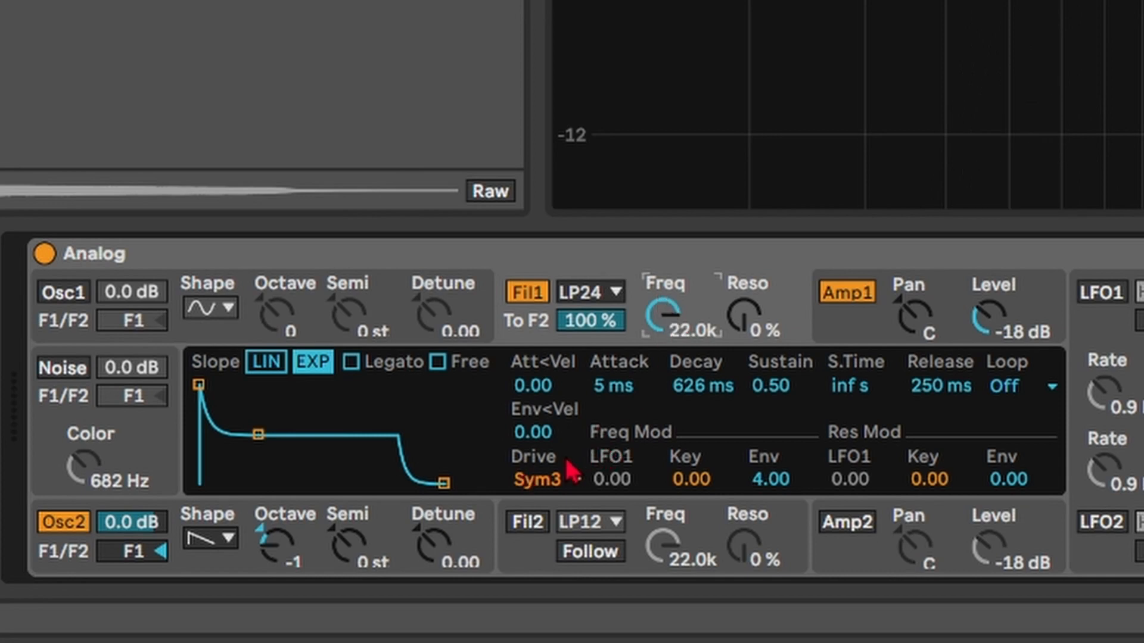
Step: Return oscillator 2 to a sine wave and switch oscillator 1 on with its level at about -6.2 dB
{"action": "left_click", "coordinate": [220, 524]}
{"action": "left_click", "coordinate": [219, 441]}
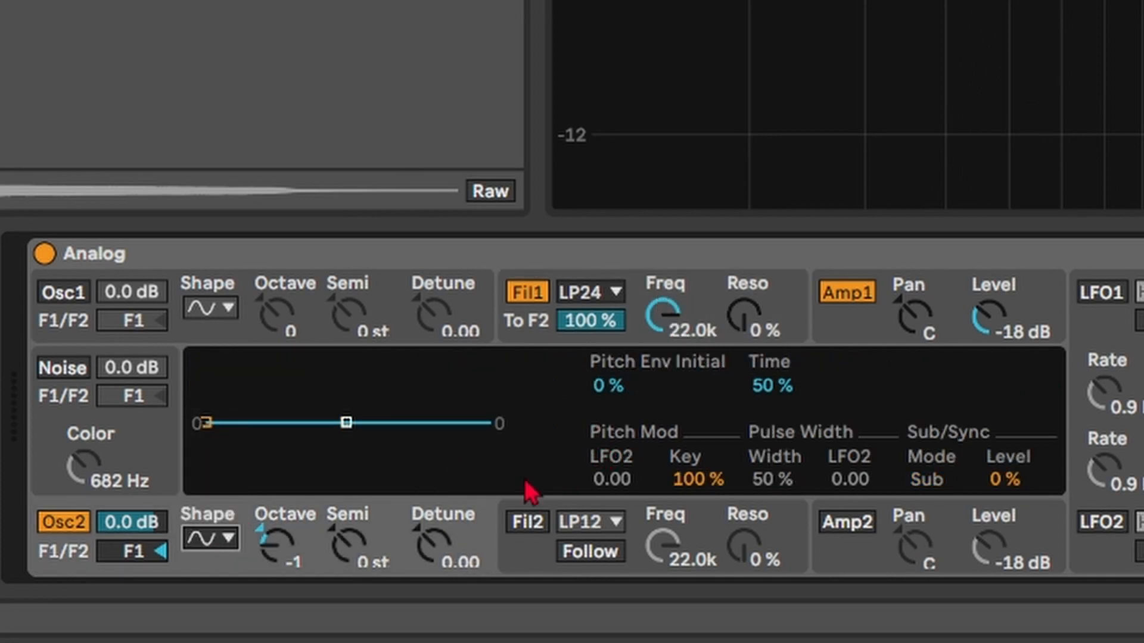
{"action": "left_click", "coordinate": [64, 293]}
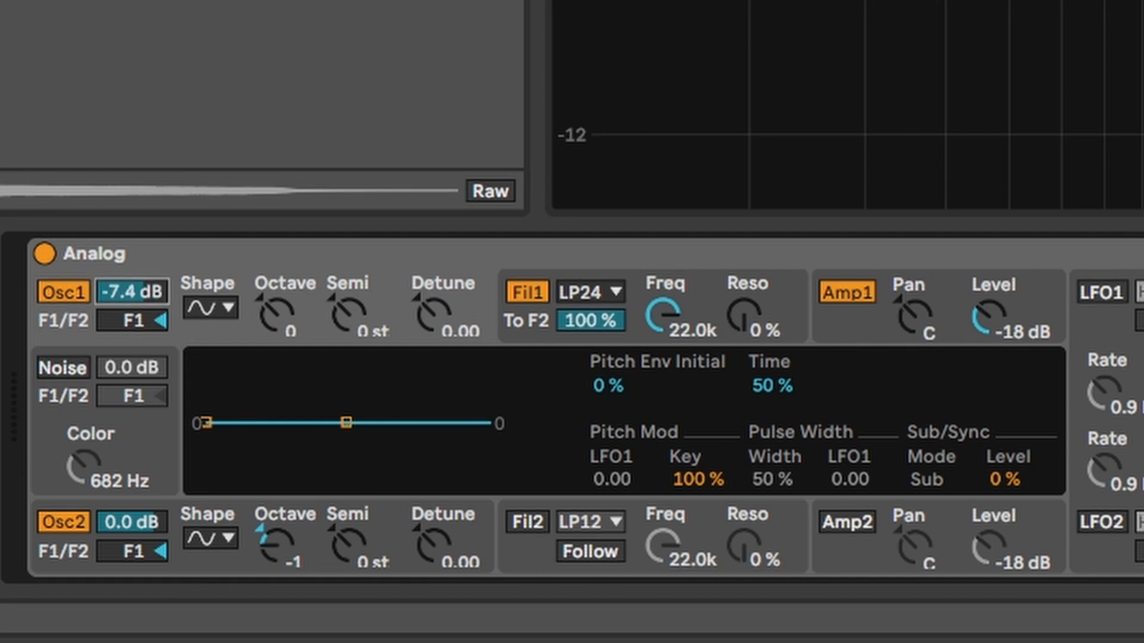
{"action": "left_click_drag", "start_coordinate": [146, 300], "coordinate": [123, 291]}
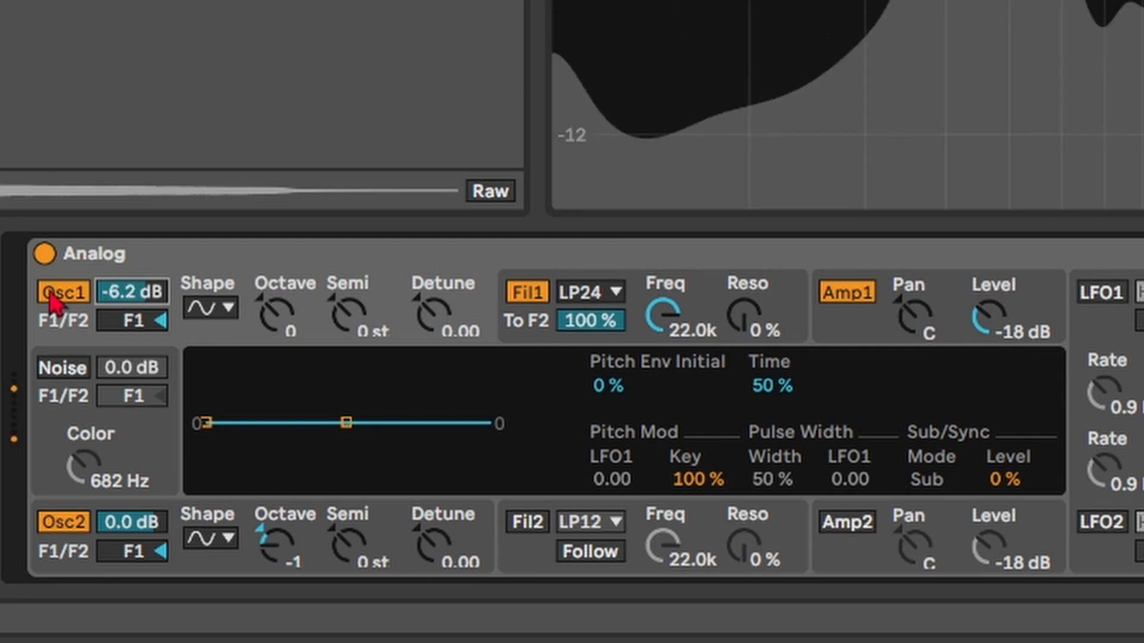
Step: Switch oscillator 2 off and back on to compare the spectrum with and without it
{"action": "left_click", "coordinate": [66, 527]}
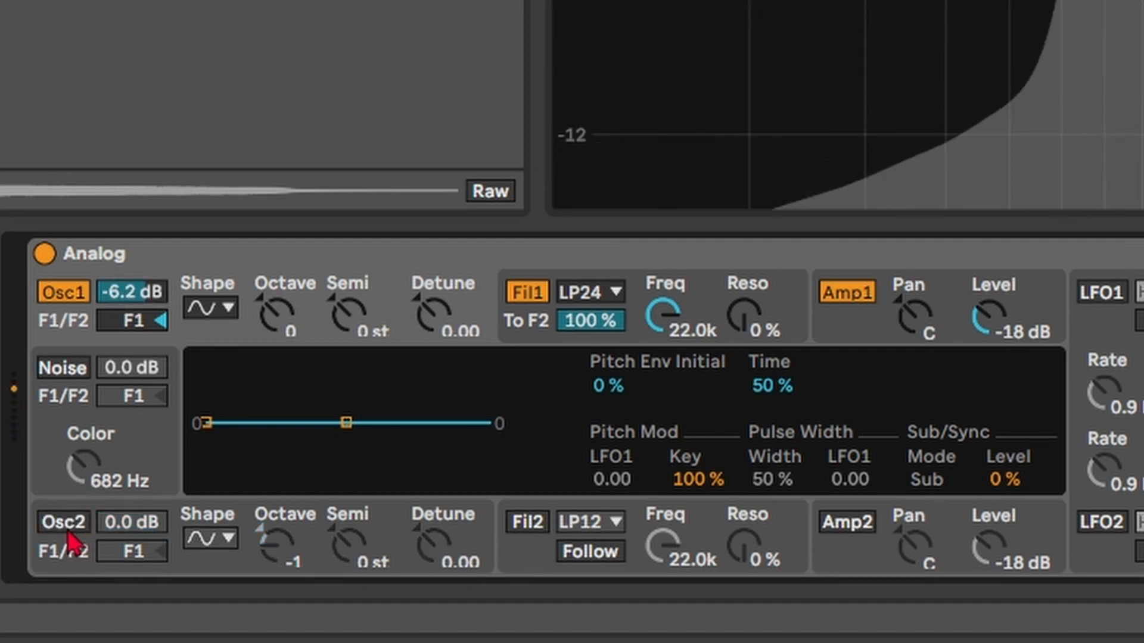
{"action": "left_click", "coordinate": [65, 525]}
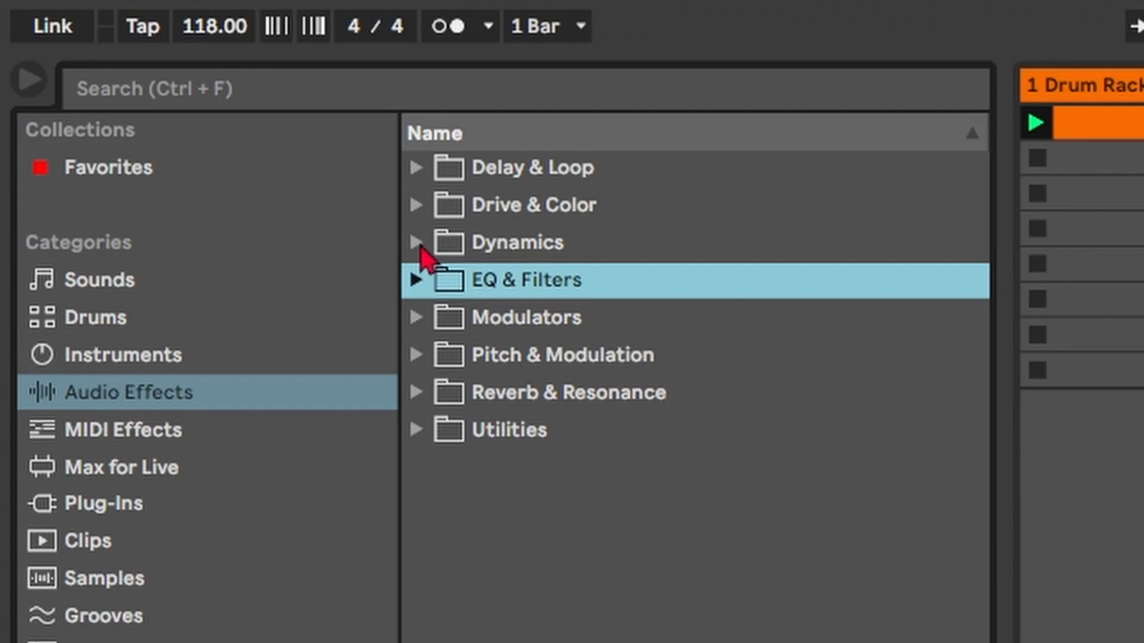
Step: Add a Compressor after Analog on the sub bass track and expand its sidechain section
{"action": "left_click", "coordinate": [416, 244]}
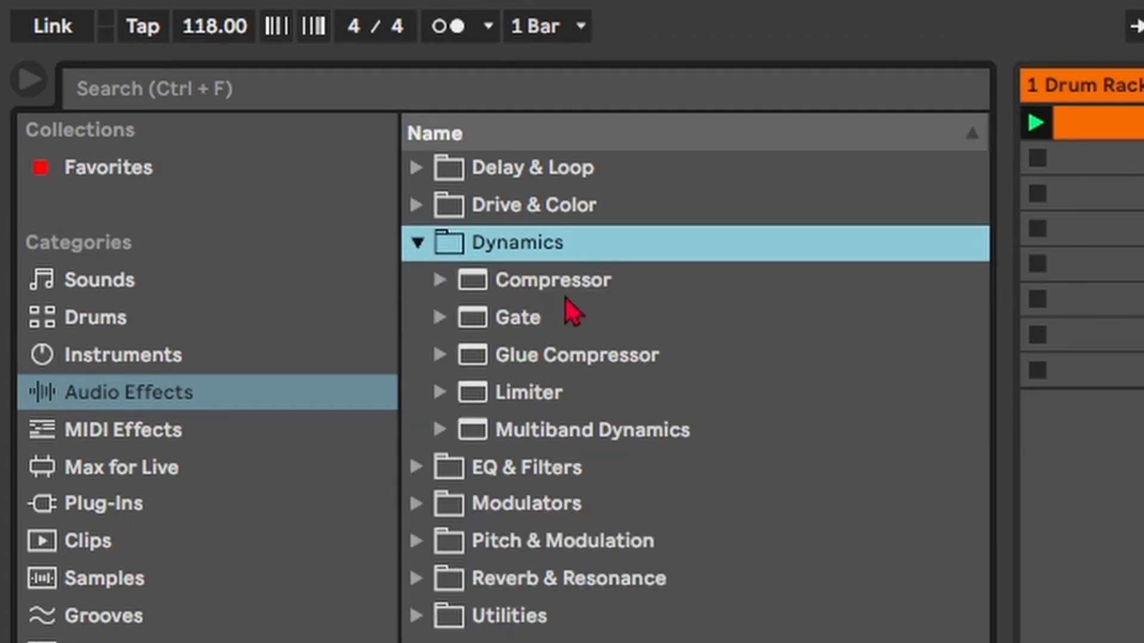
{"action": "left_click_drag", "start_coordinate": [557, 282], "coordinate": [667, 506]}
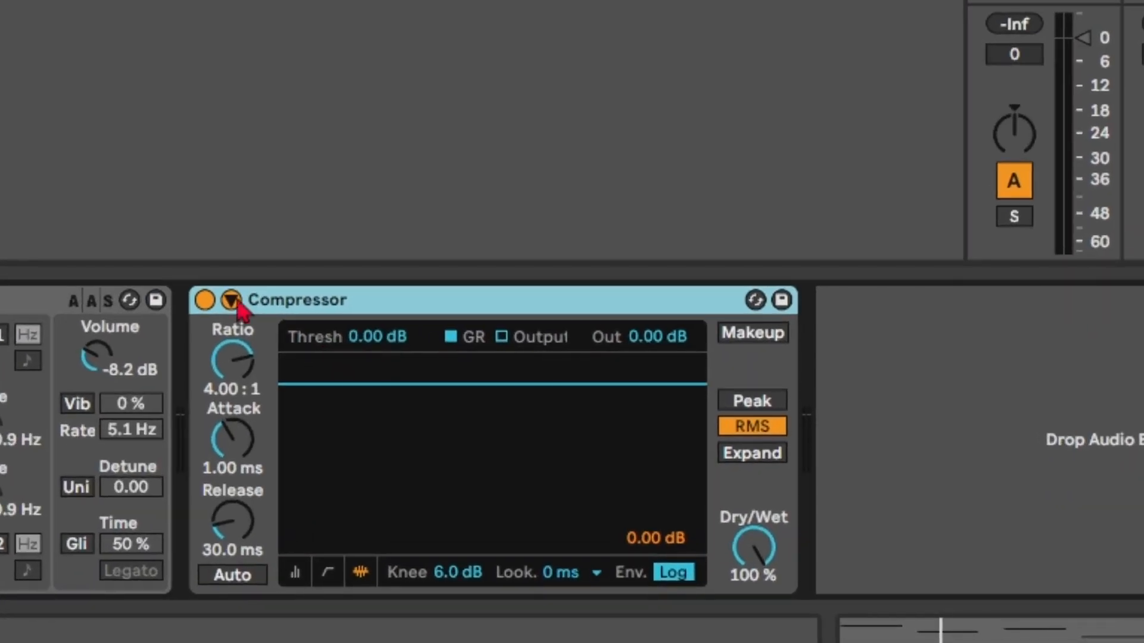
{"action": "left_click", "coordinate": [637, 498]}
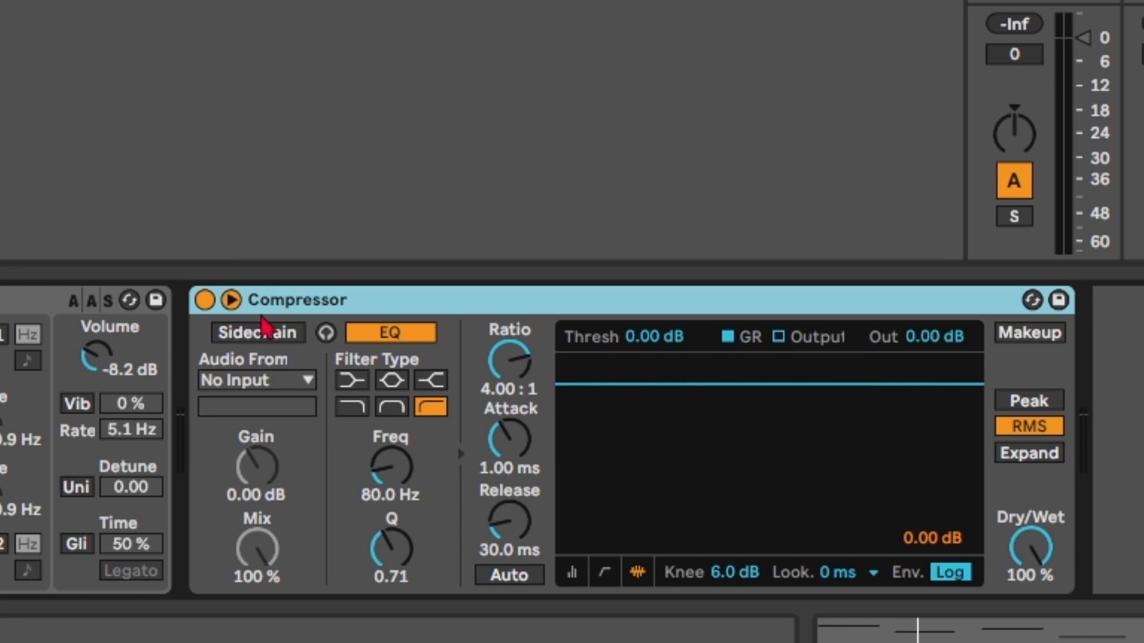
Step: Enable Sidechain on the Compressor and take its audio from 1-Drum Rack, DS Kick Pre FX
{"action": "left_click", "coordinate": [273, 337]}
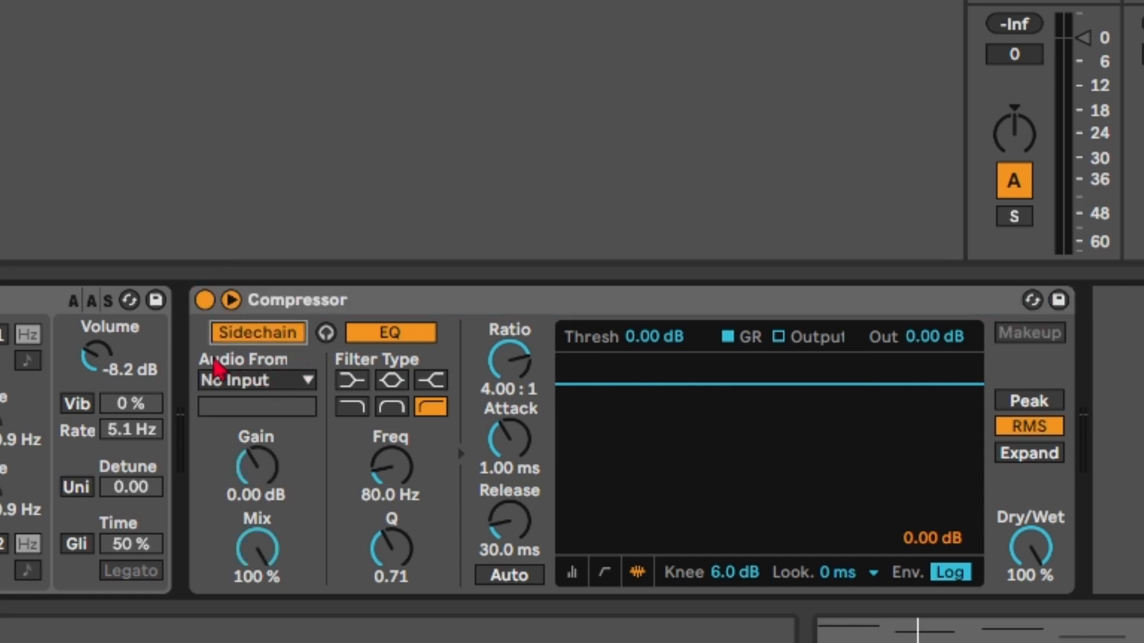
{"action": "left_click", "coordinate": [277, 386]}
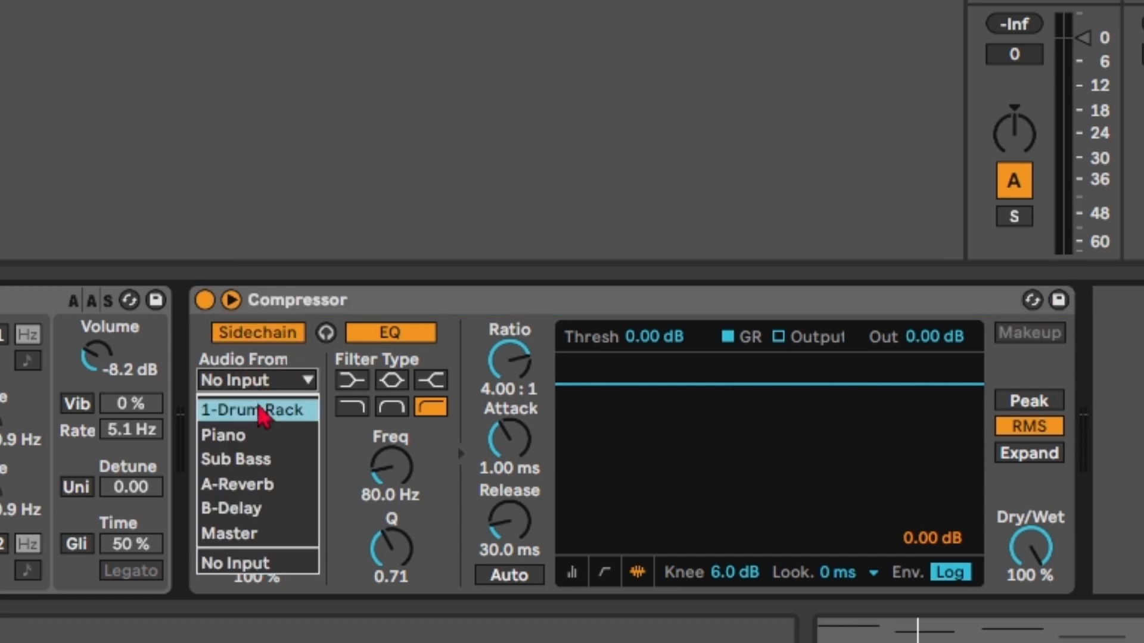
{"action": "left_click", "coordinate": [262, 411]}
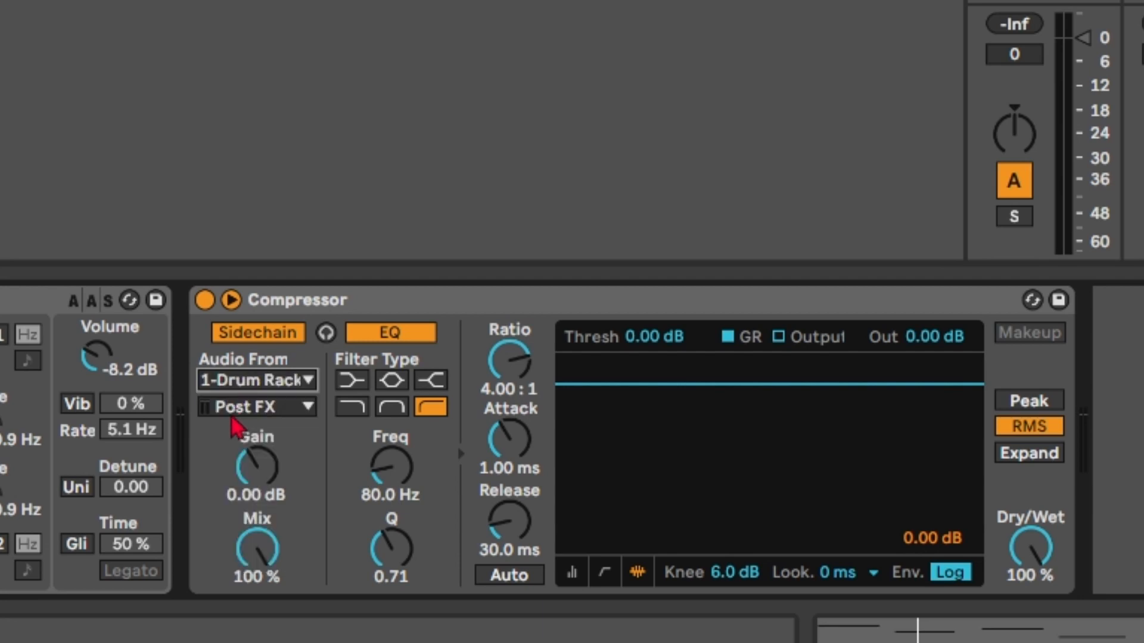
{"action": "left_click", "coordinate": [292, 411]}
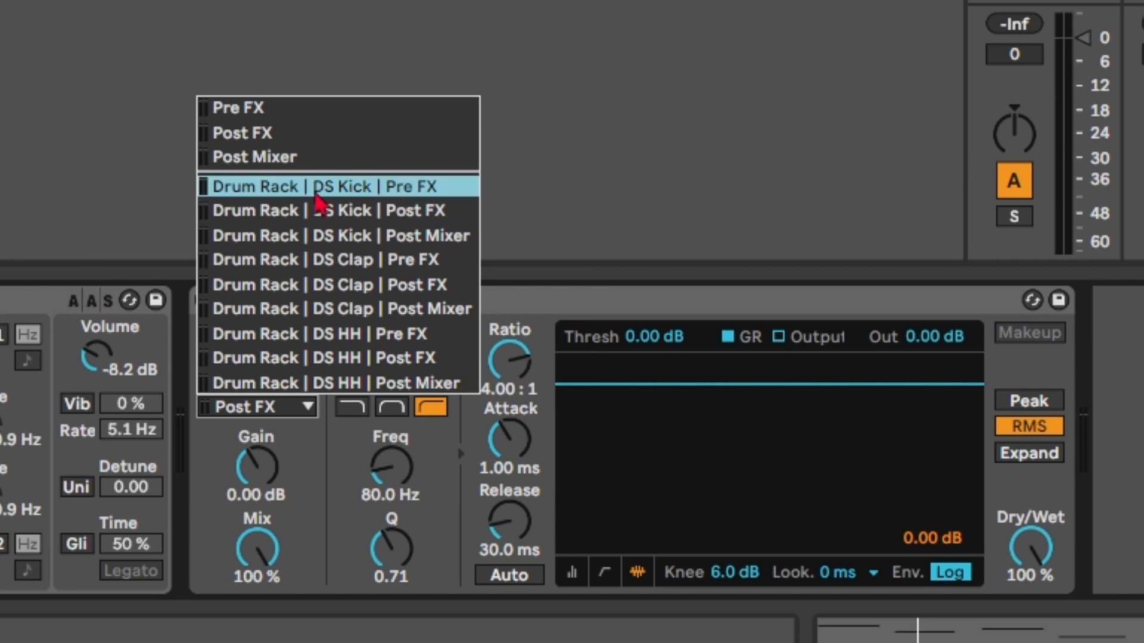
{"action": "left_click", "coordinate": [314, 190]}
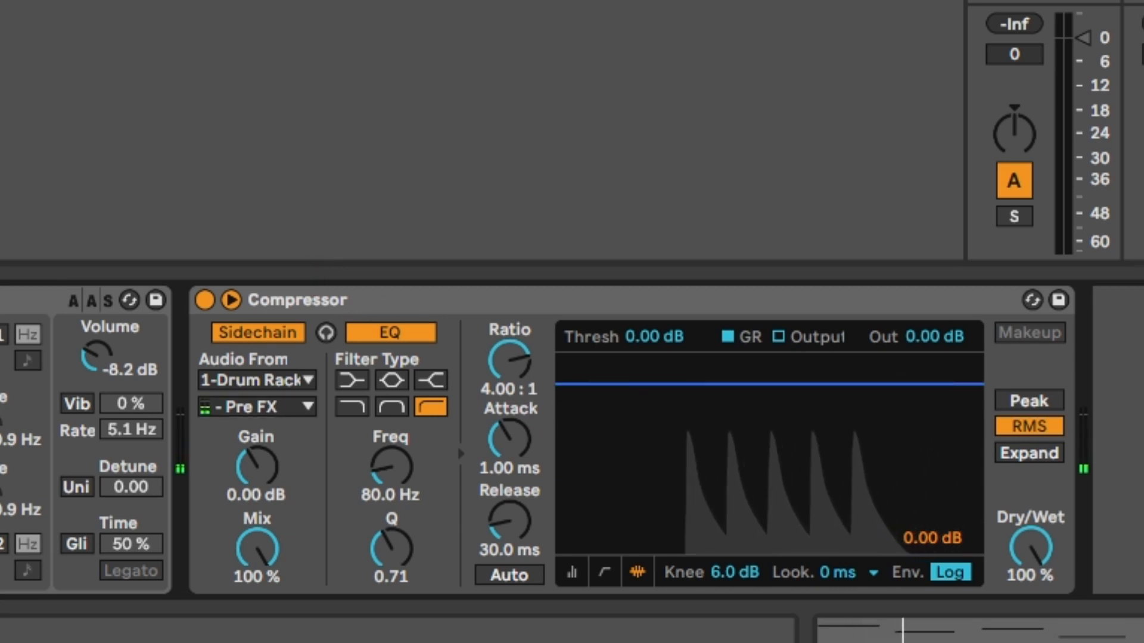
Step: Set the sub bass Compressor's threshold to about -19.2 dB and its release to 92.1 ms
{"action": "left_click_drag", "start_coordinate": [626, 384], "coordinate": [626, 437]}
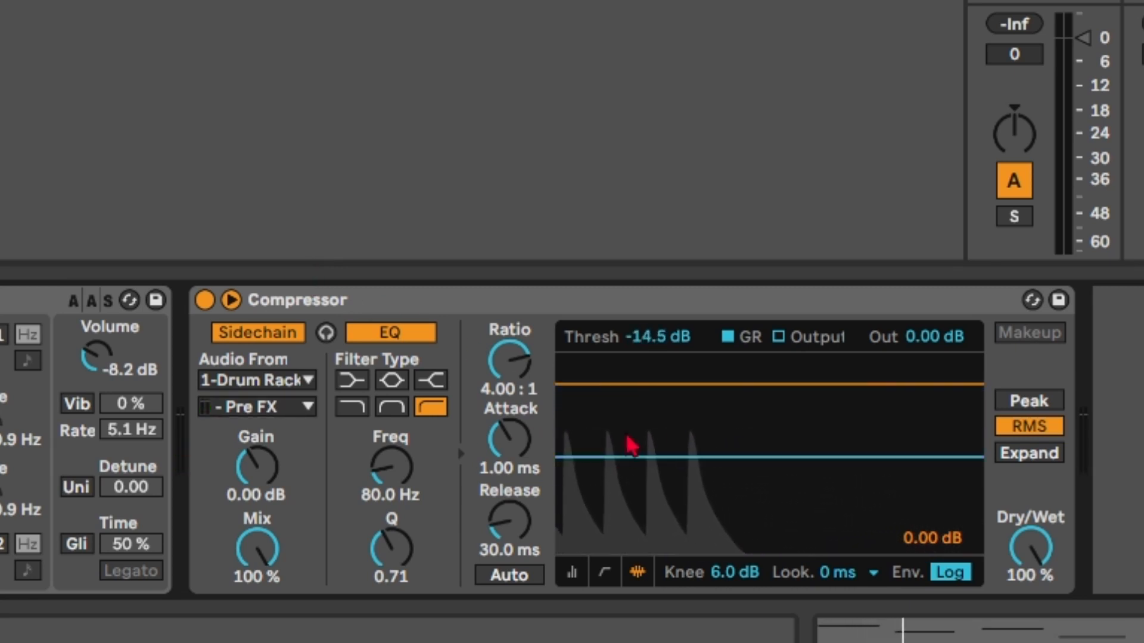
{"action": "left_click_drag", "start_coordinate": [698, 439], "coordinate": [648, 472]}
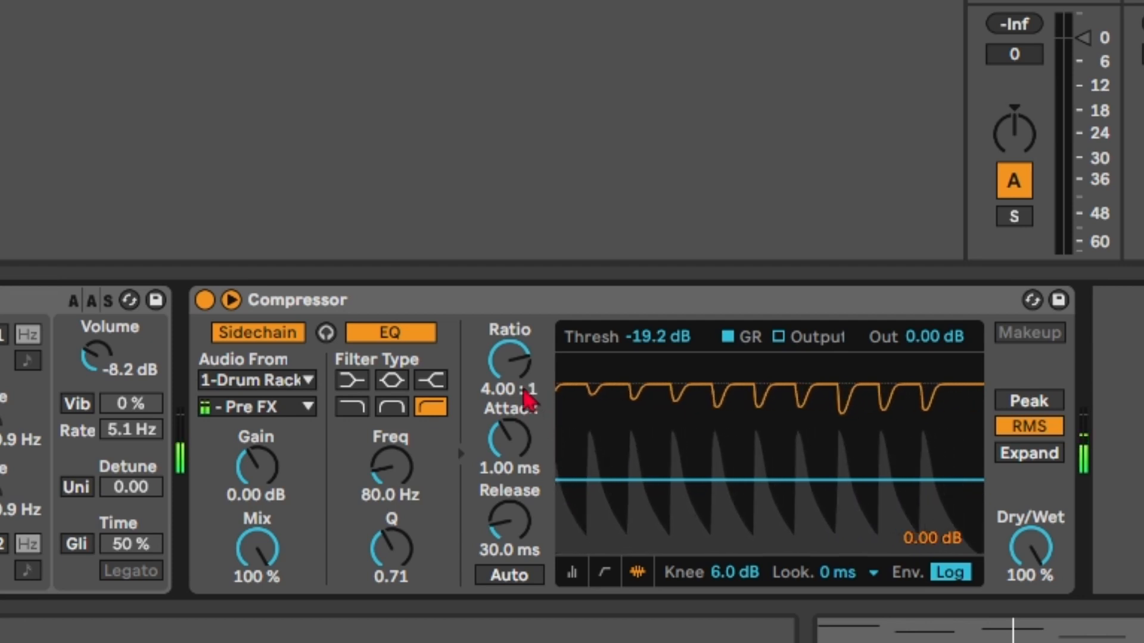
{"action": "left_click_drag", "start_coordinate": [505, 522], "coordinate": [511, 546]}
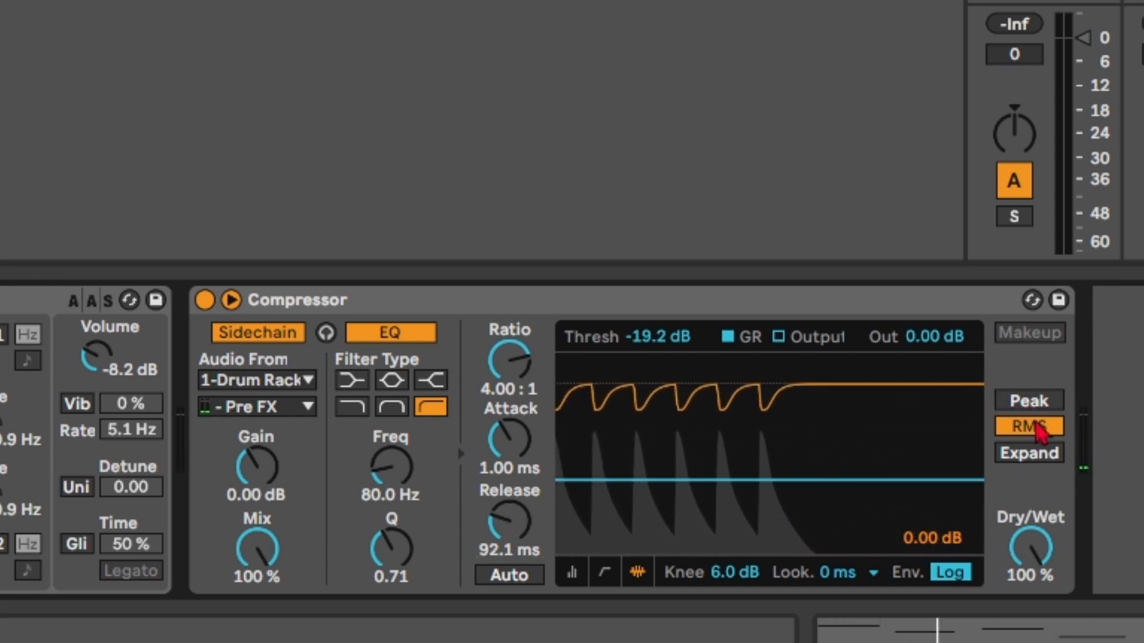
Step: Switch the sub bass Compressor to Peak mode with threshold at -21.1 dB and output gain at 3.38 dB
{"action": "left_click", "coordinate": [1037, 402]}
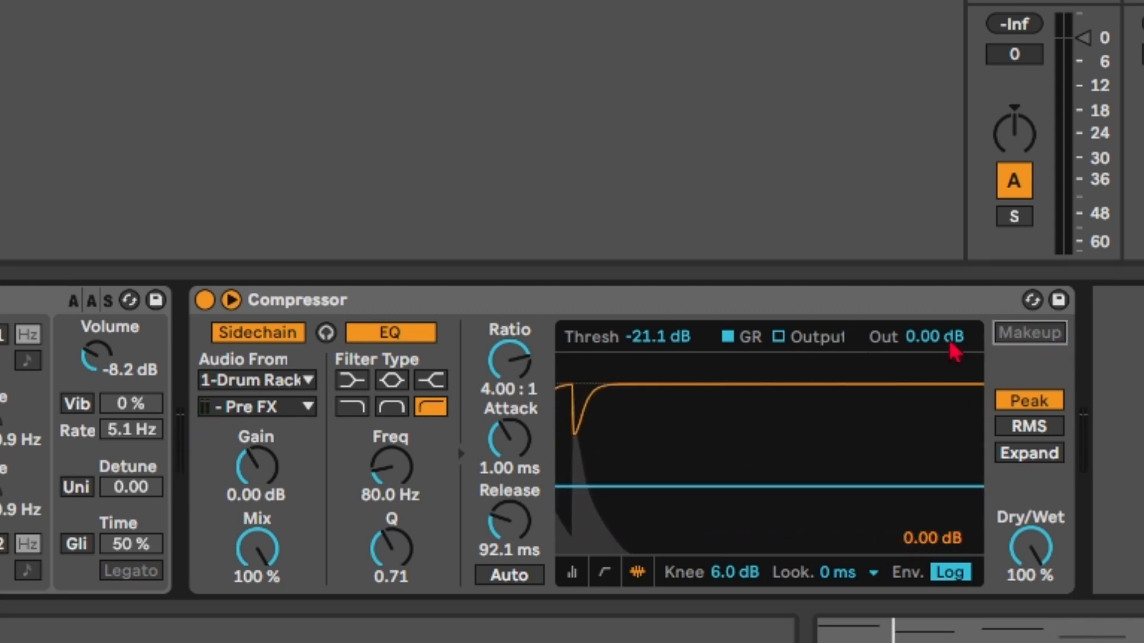
{"action": "left_click_drag", "start_coordinate": [937, 342], "coordinate": [936, 315]}
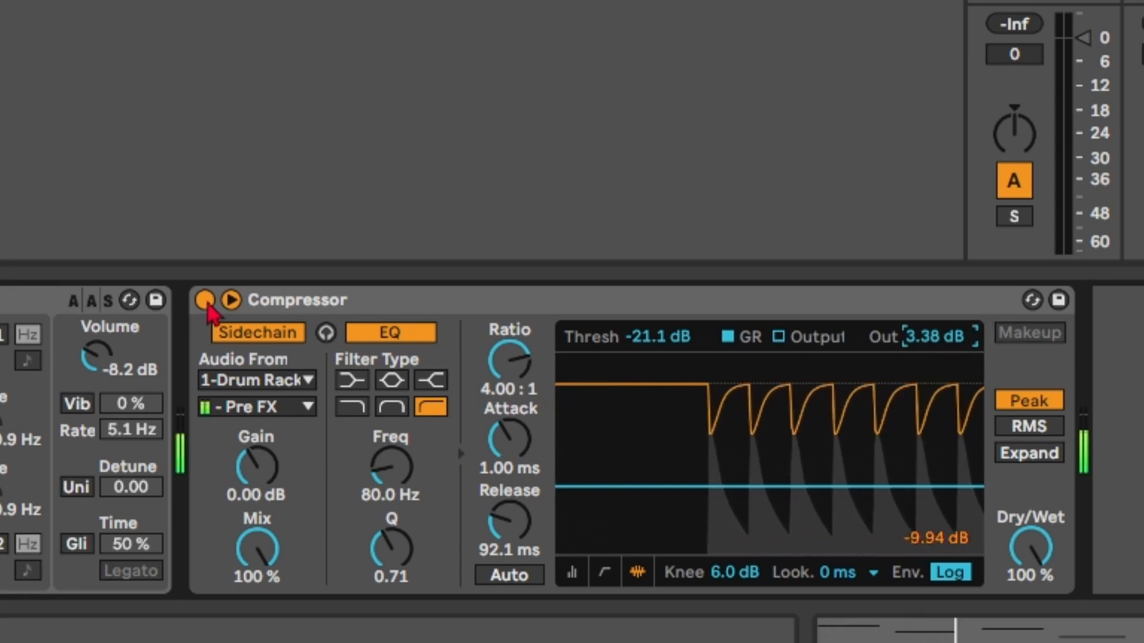
Step: Bypass and re-enable the sub bass Compressor twice to compare the sound with and without ducking
{"action": "left_click", "coordinate": [205, 301]}
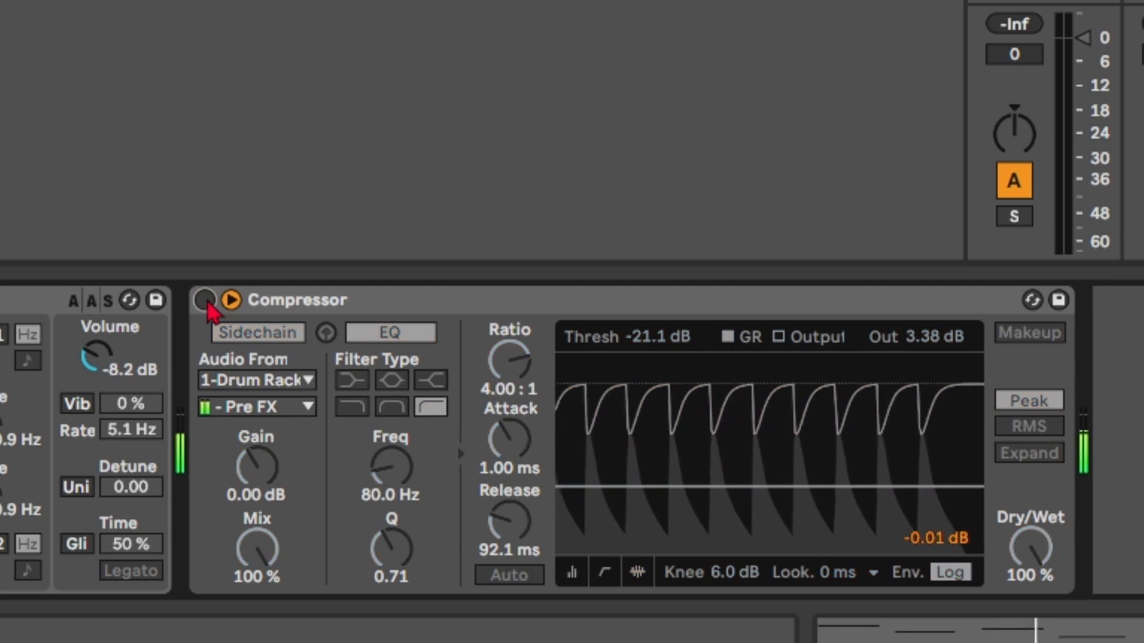
{"action": "left_click", "coordinate": [205, 300]}
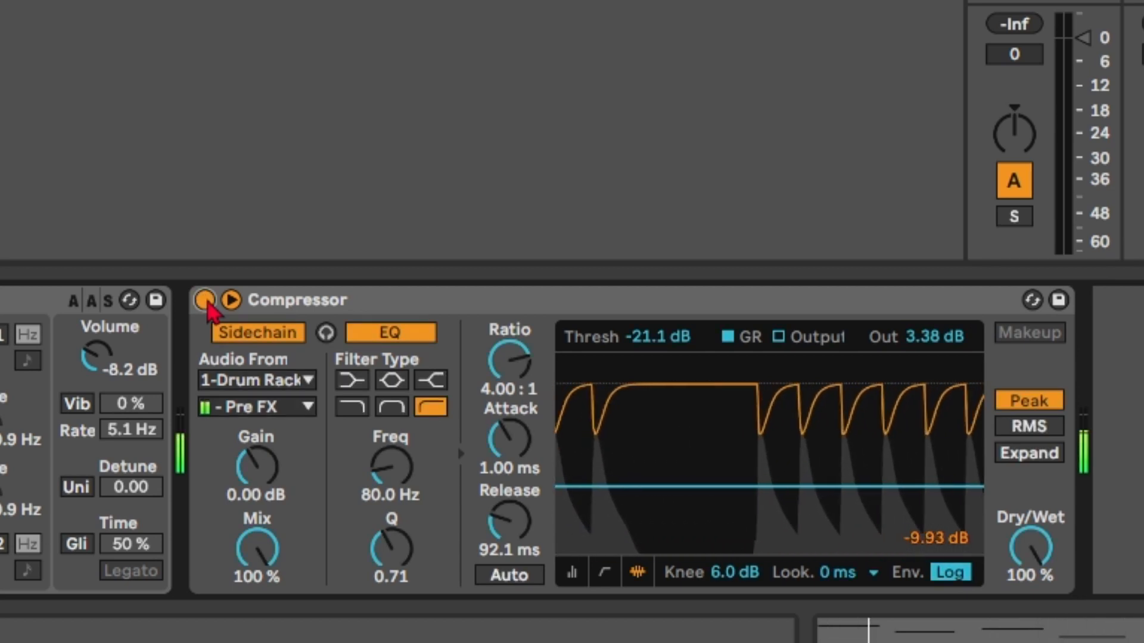
{"action": "left_click", "coordinate": [205, 300]}
{"action": "left_click", "coordinate": [205, 300]}
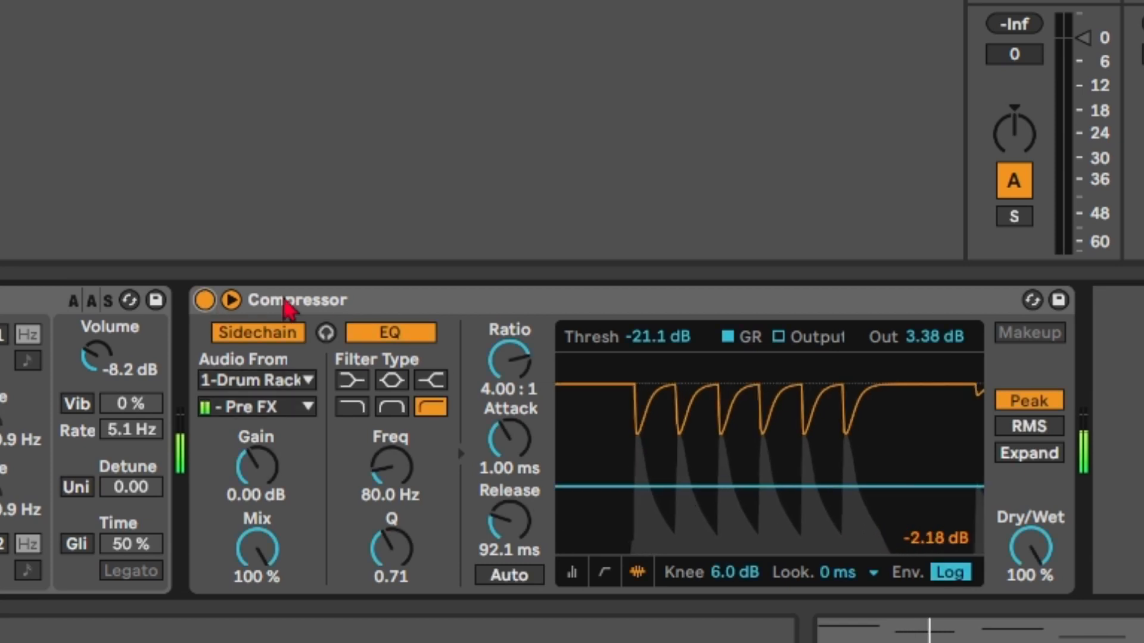
Step: Copy the sidechained Compressor to the Piano track after Utility and mute the Sub Bass track
{"action": "left_click", "coordinate": [359, 307]}
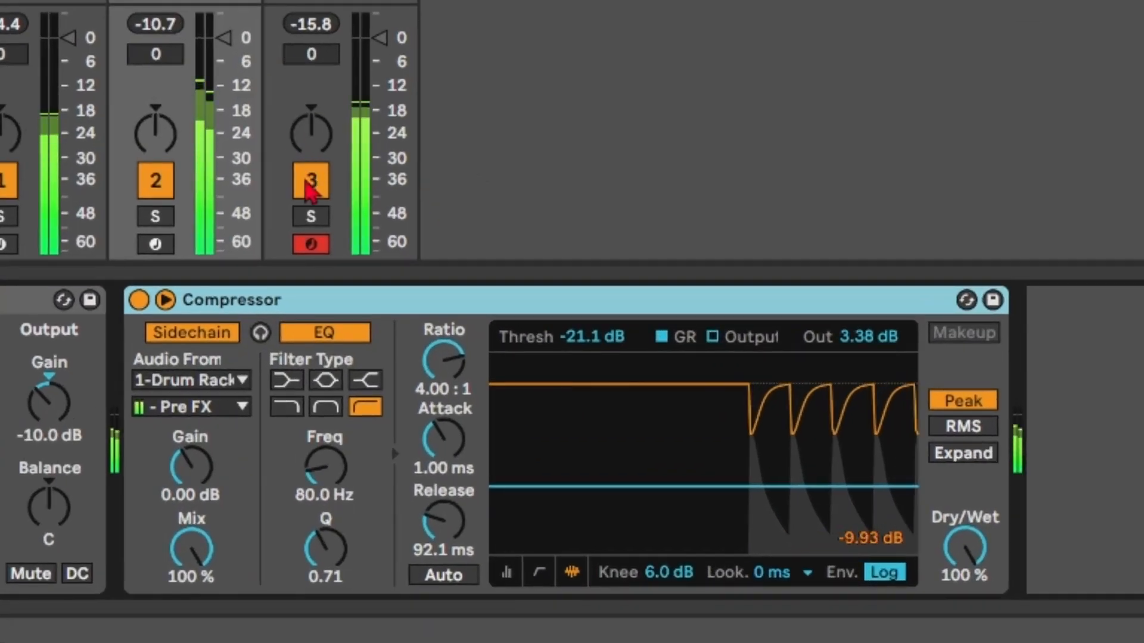
{"action": "left_click", "coordinate": [486, 450]}
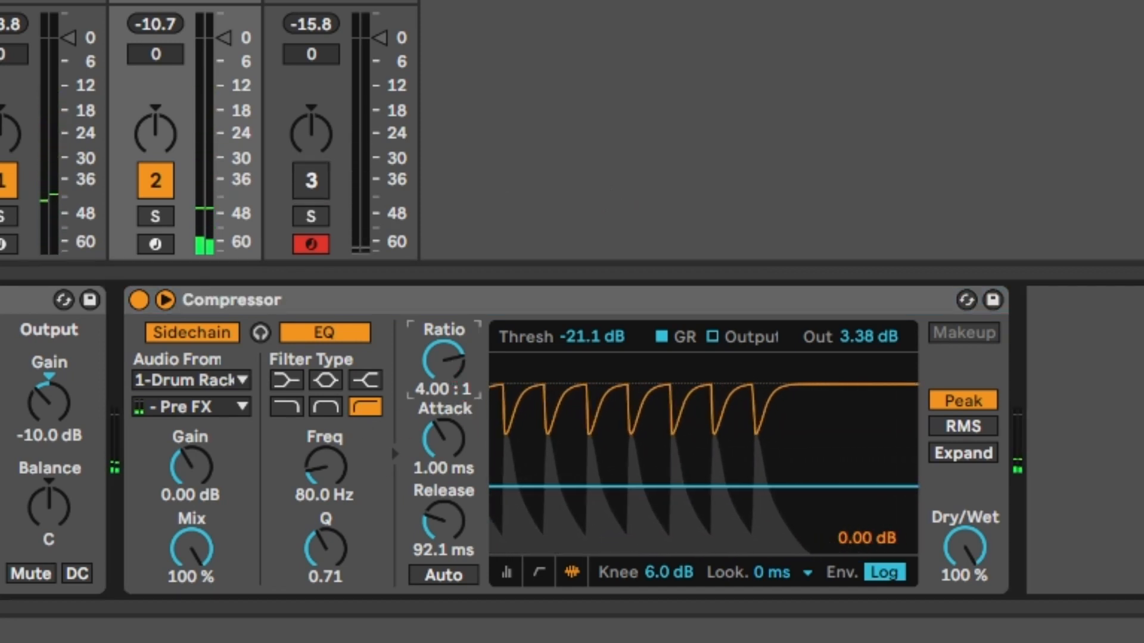
Step: Set the piano Compressor's ratio to 3.00:1, threshold to -13.5 dB and output gain to 1.12 dB
{"action": "left_click_drag", "start_coordinate": [444, 361], "coordinate": [444, 388]}
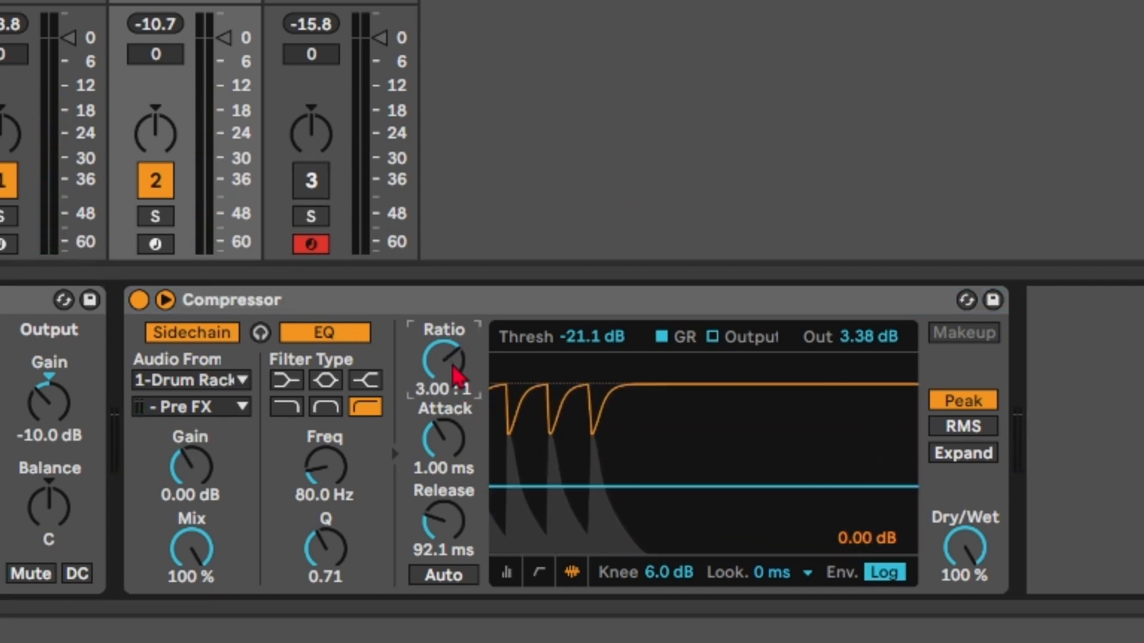
{"action": "left_click_drag", "start_coordinate": [585, 490], "coordinate": [585, 452]}
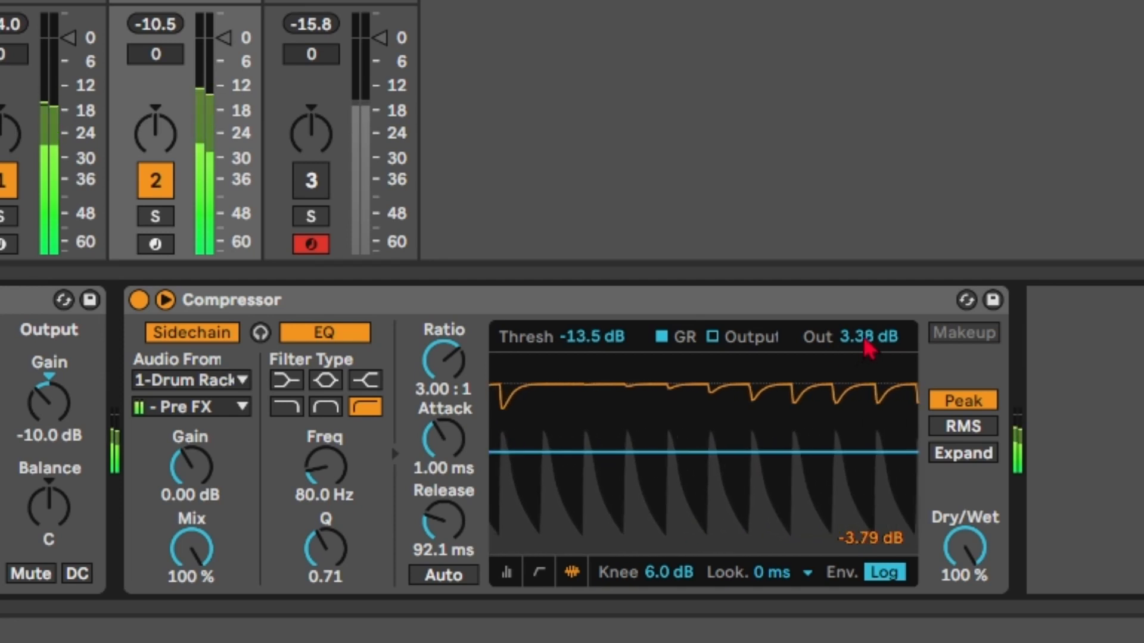
{"action": "left_click_drag", "start_coordinate": [868, 337], "coordinate": [868, 356]}
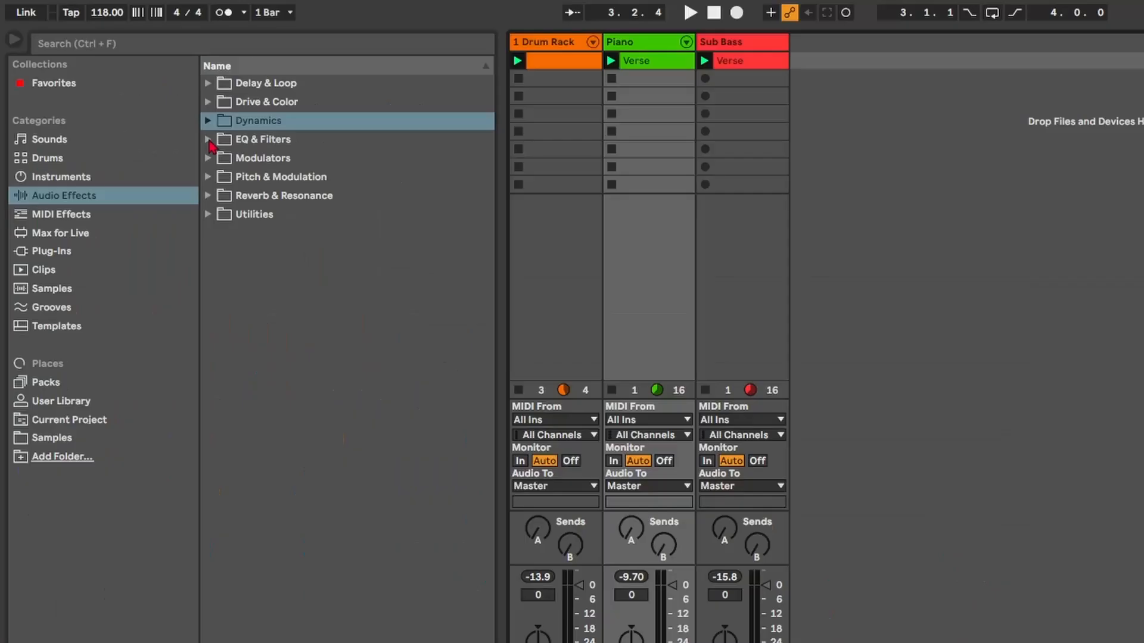
Step: Add an Auto Filter from EQ & Filters after the Compressor on the Piano track
{"action": "left_click", "coordinate": [210, 141]}
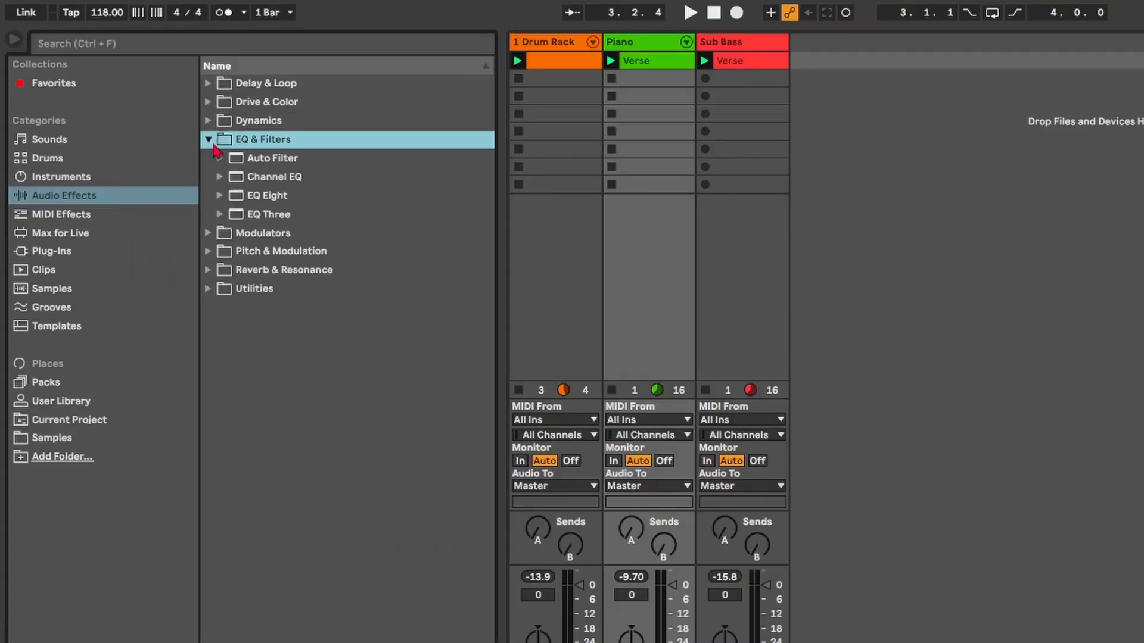
{"action": "left_click", "coordinate": [258, 156]}
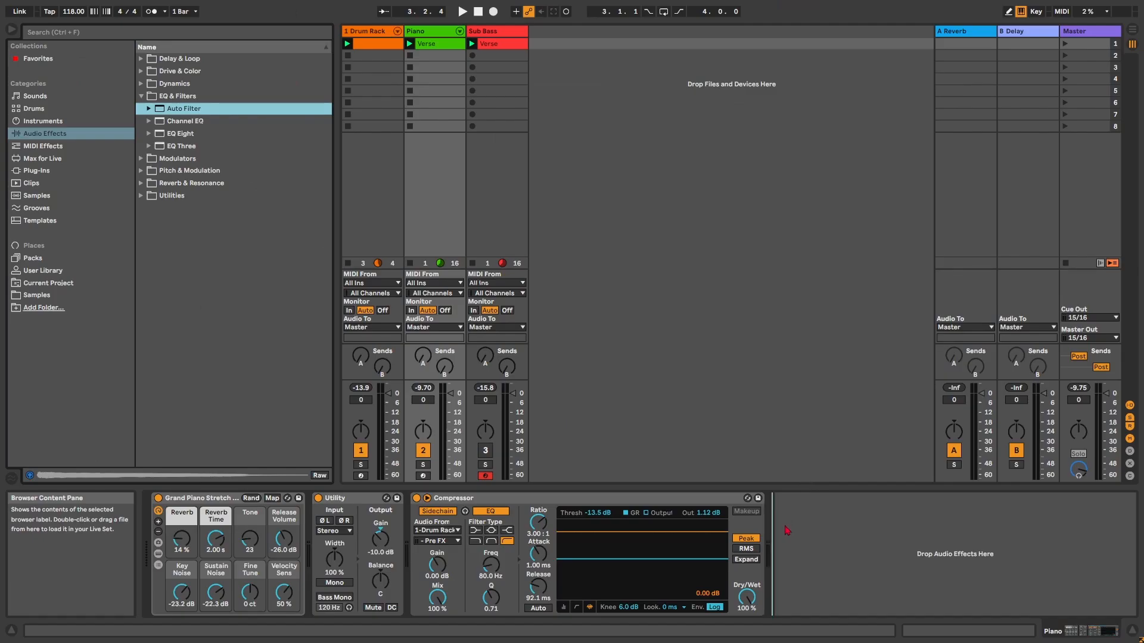
{"action": "left_click_drag", "start_coordinate": [787, 529], "coordinate": [789, 530]}
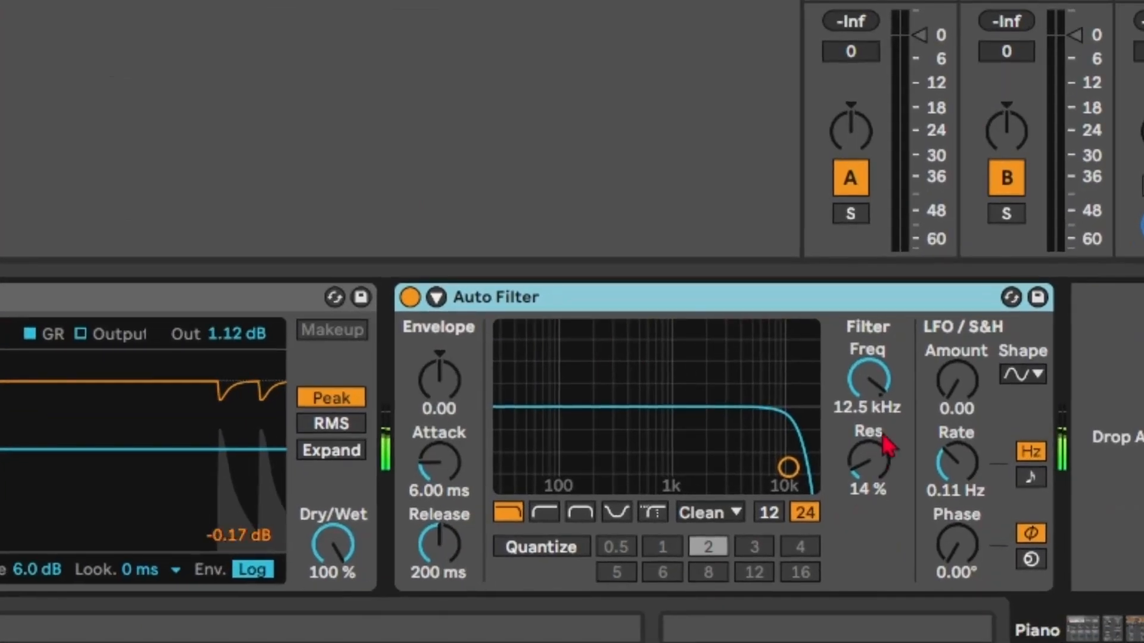
Step: Lower the Auto Filter's low-pass cutoff to about 403 Hz while auditioning the piano
{"action": "left_click_drag", "start_coordinate": [957, 545], "coordinate": [956, 580]}
{"action": "left_click_drag", "start_coordinate": [874, 388], "coordinate": [874, 389]}
{"action": "key", "text": "space"}
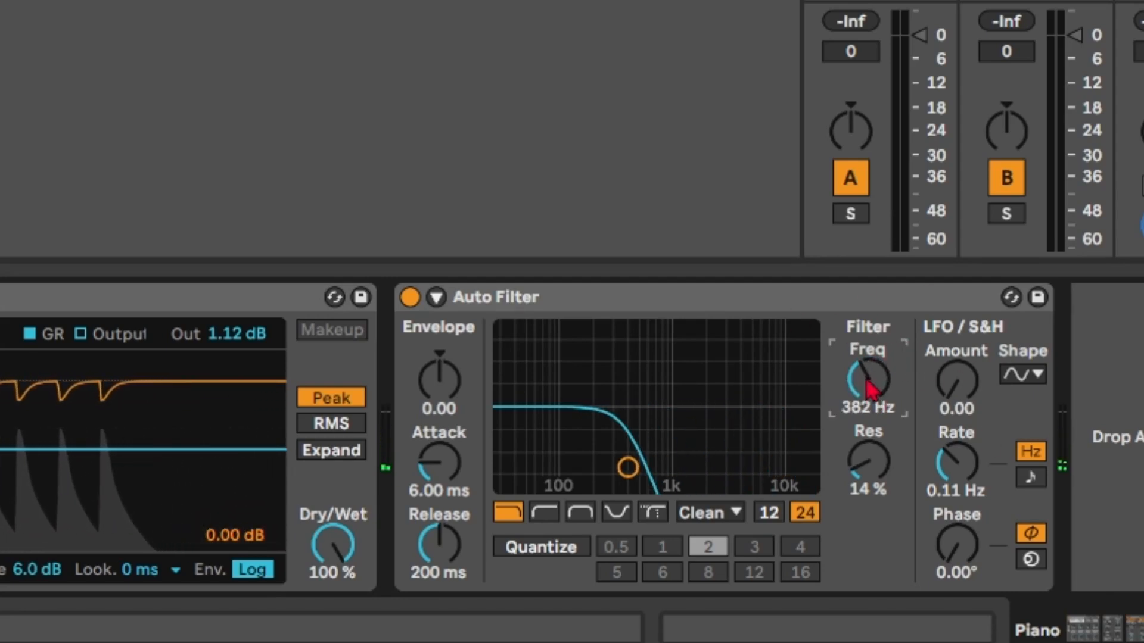
{"action": "key", "text": "space"}
{"action": "mouse_move", "coordinate": [870, 384]}
{"action": "left_mouse_down"}
{"action": "mouse_move", "coordinate": [870, 343]}
{"action": "mouse_move", "coordinate": [870, 391]}
{"action": "mouse_move", "coordinate": [870, 378]}
{"action": "left_mouse_up"}
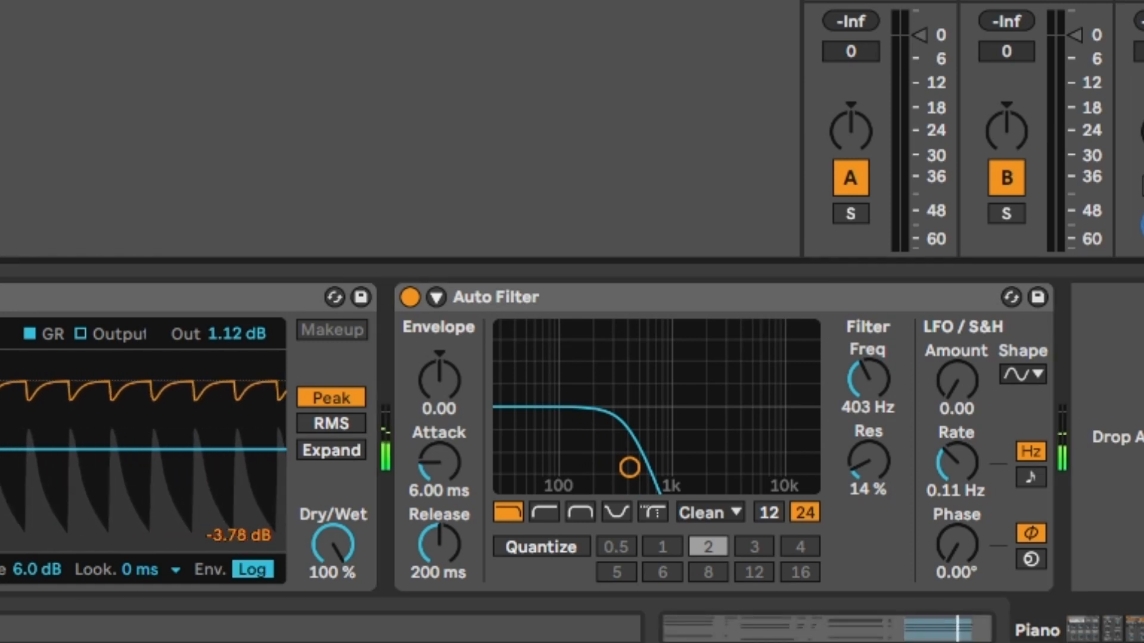
{"action": "key", "text": "space"}
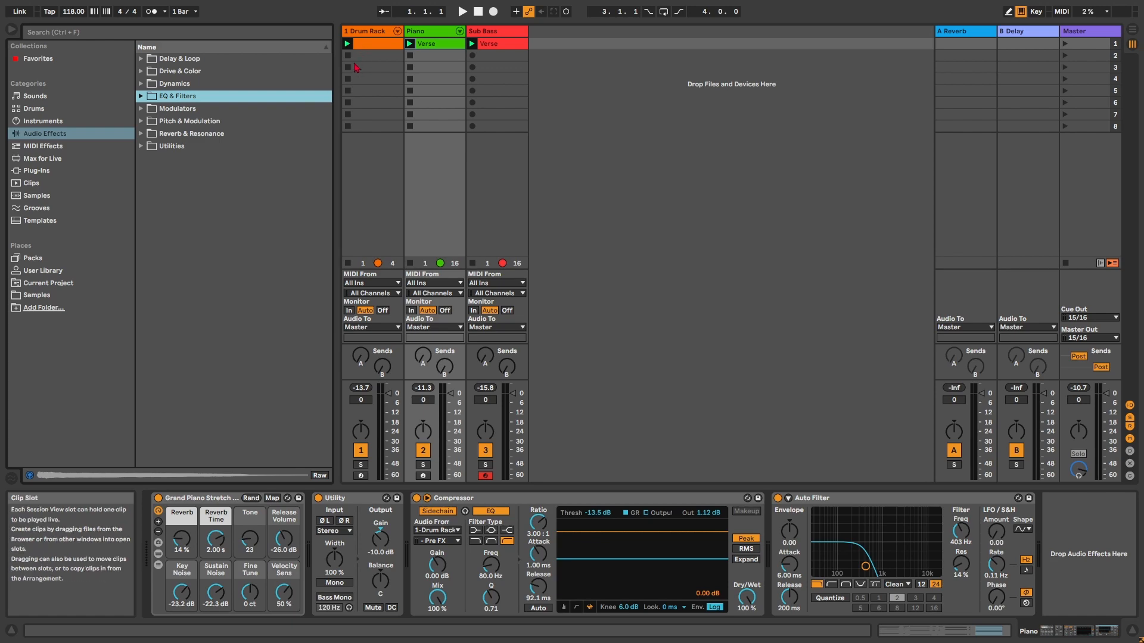
Step: Recolor the Drum Rack track and its Verse clip cyan
{"action": "right_click", "coordinate": [364, 34]}
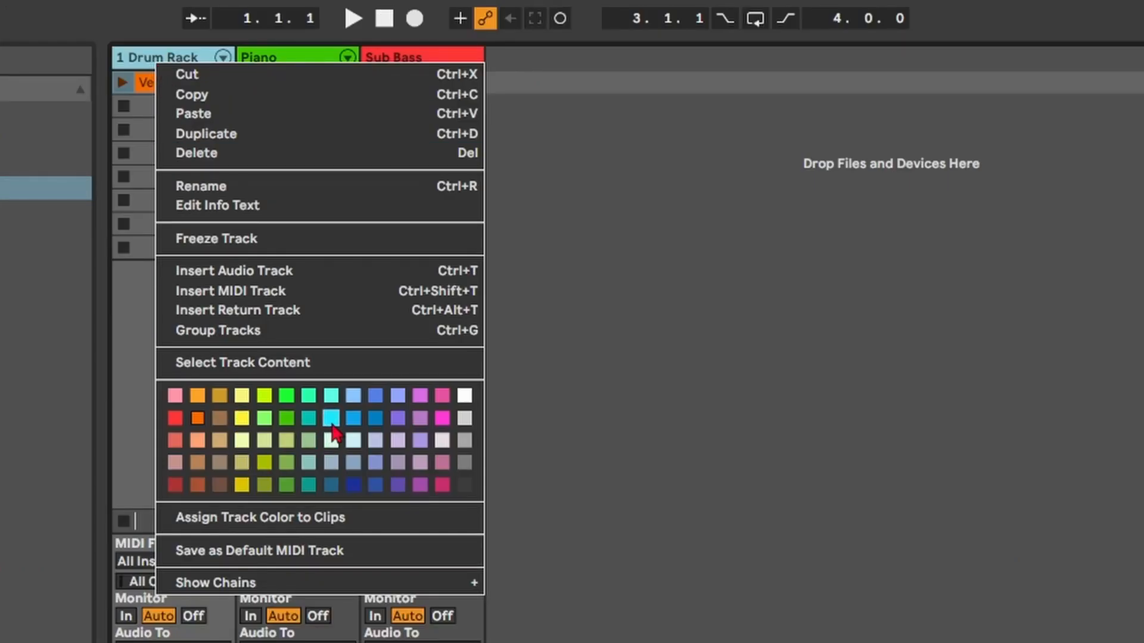
{"action": "left_click", "coordinate": [331, 423]}
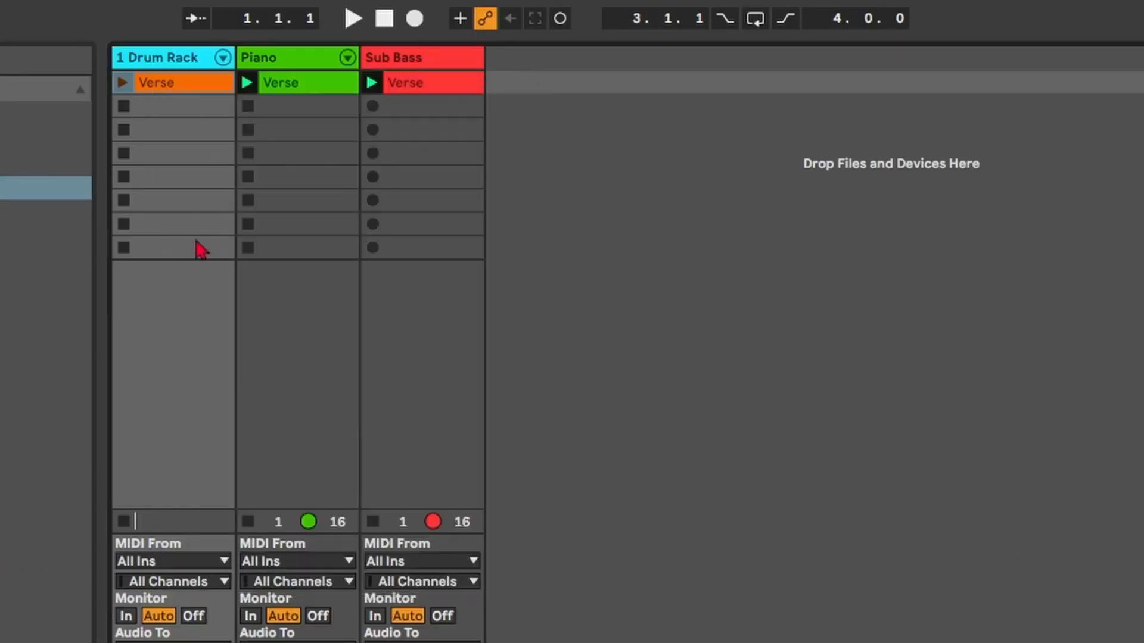
{"action": "right_click", "coordinate": [165, 88]}
{"action": "left_click", "coordinate": [346, 499]}
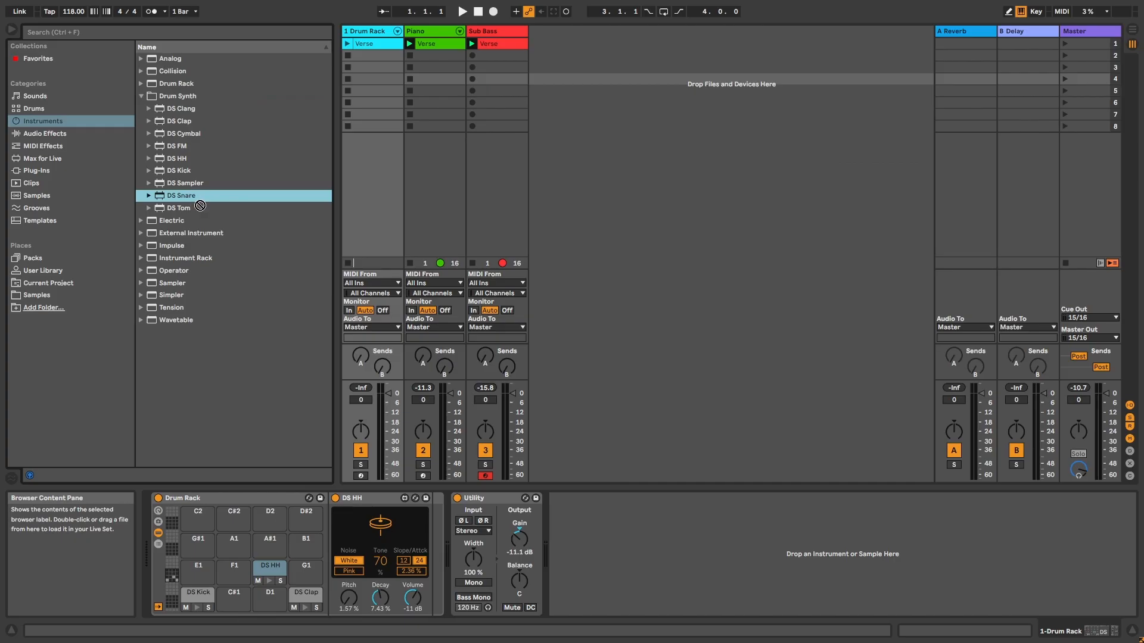
Step: Load DS Snare from the Drum Synth instruments onto the Drum Rack's D1 pad
{"action": "left_click_drag", "start_coordinate": [322, 289], "coordinate": [271, 601]}
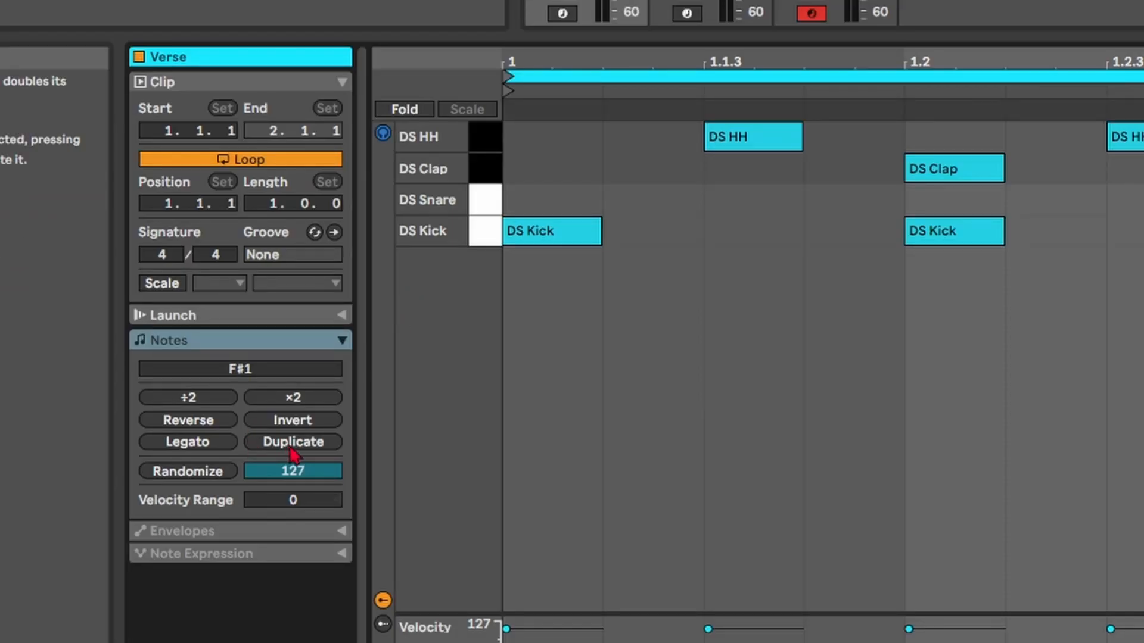
Step: Duplicate the Verse drum clip's loop to two bars and draw a DS Snare note at 2.4.2
{"action": "left_click", "coordinate": [292, 451]}
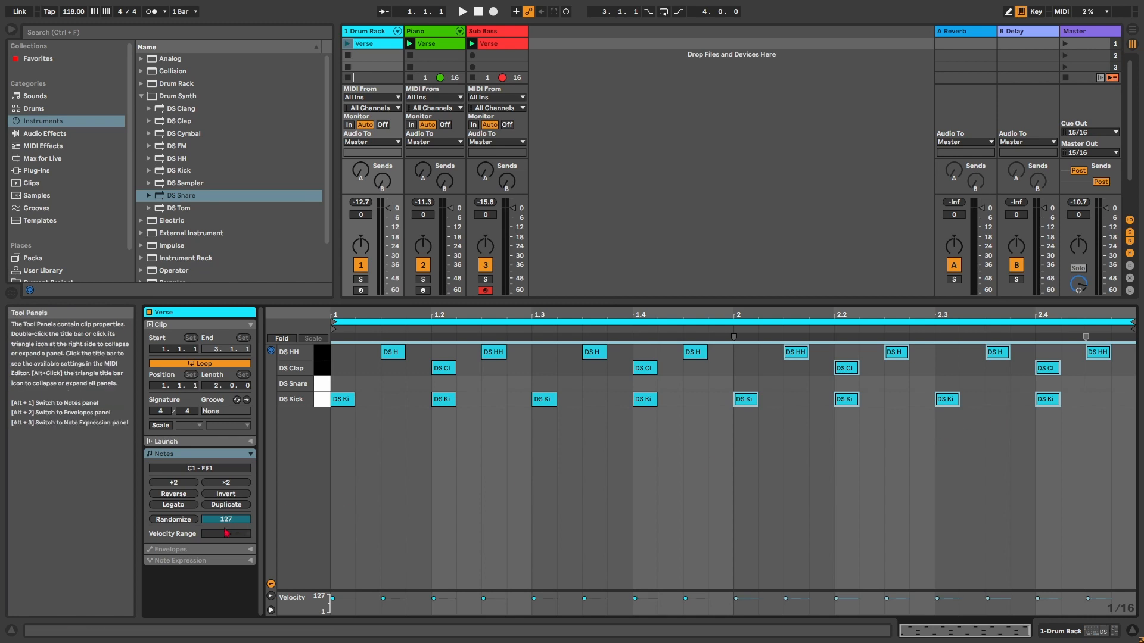
{"action": "left_click", "coordinate": [1073, 383]}
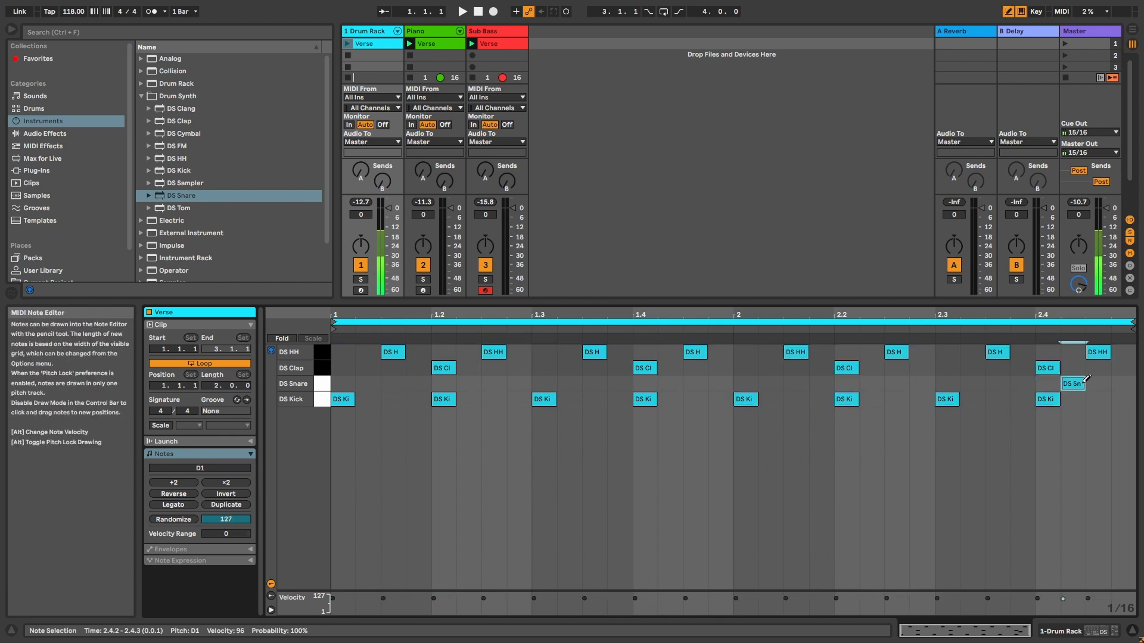
Step: Add DS Snare notes at 2.4.3 and 2.4.4 in the drum clip and lower their velocities
{"action": "left_click", "coordinate": [1098, 383]}
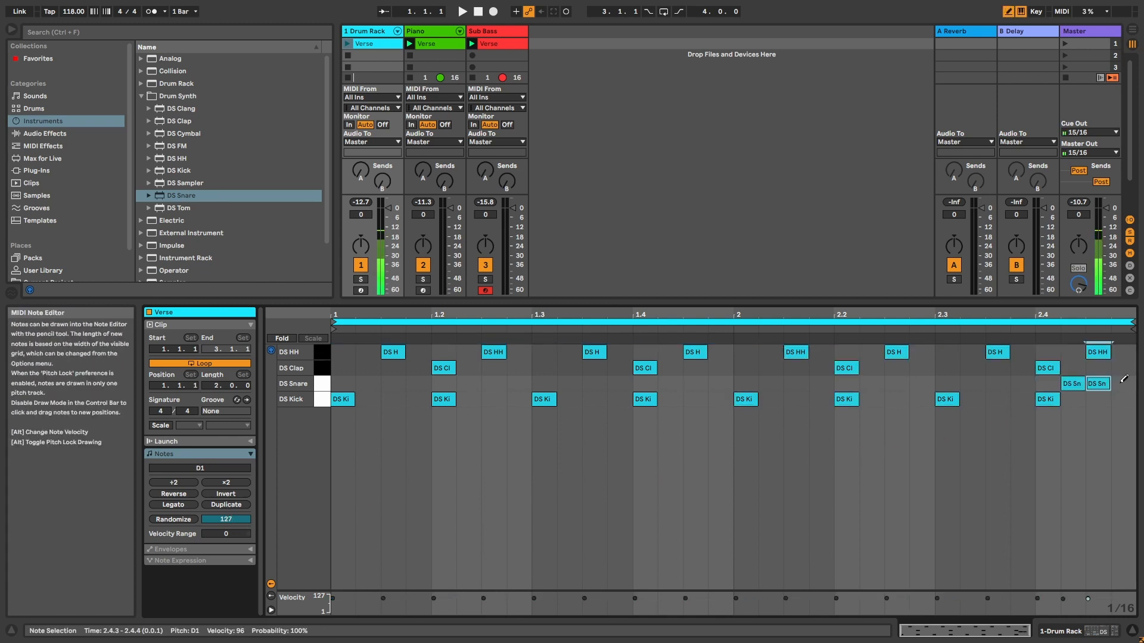
{"action": "left_click", "coordinate": [1122, 383]}
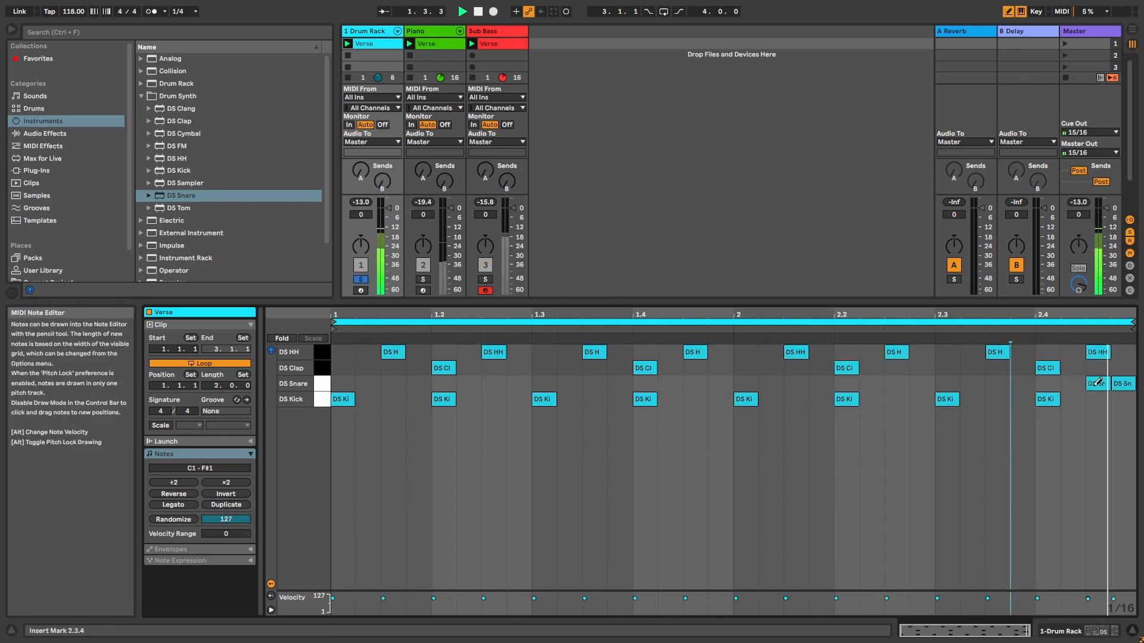
{"action": "key", "text": "space"}
{"action": "key", "text": "b"}
{"action": "left_click", "coordinate": [1096, 385]}
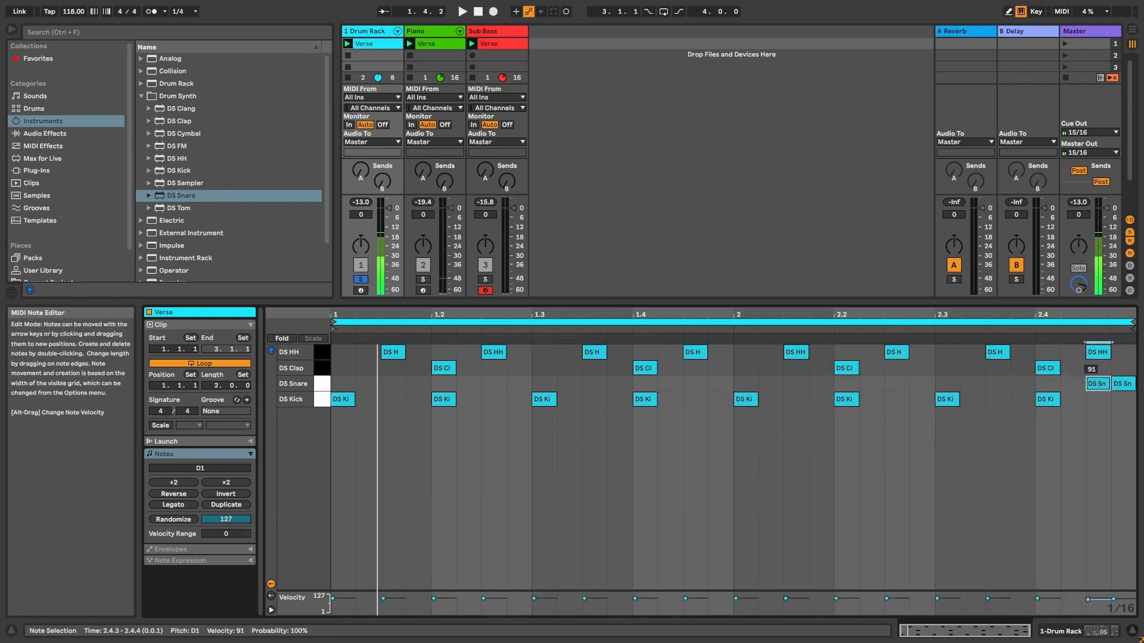
{"action": "left_click_drag", "start_coordinate": [1101, 386], "coordinate": [1118, 420]}
{"action": "left_click", "coordinate": [1060, 332]}
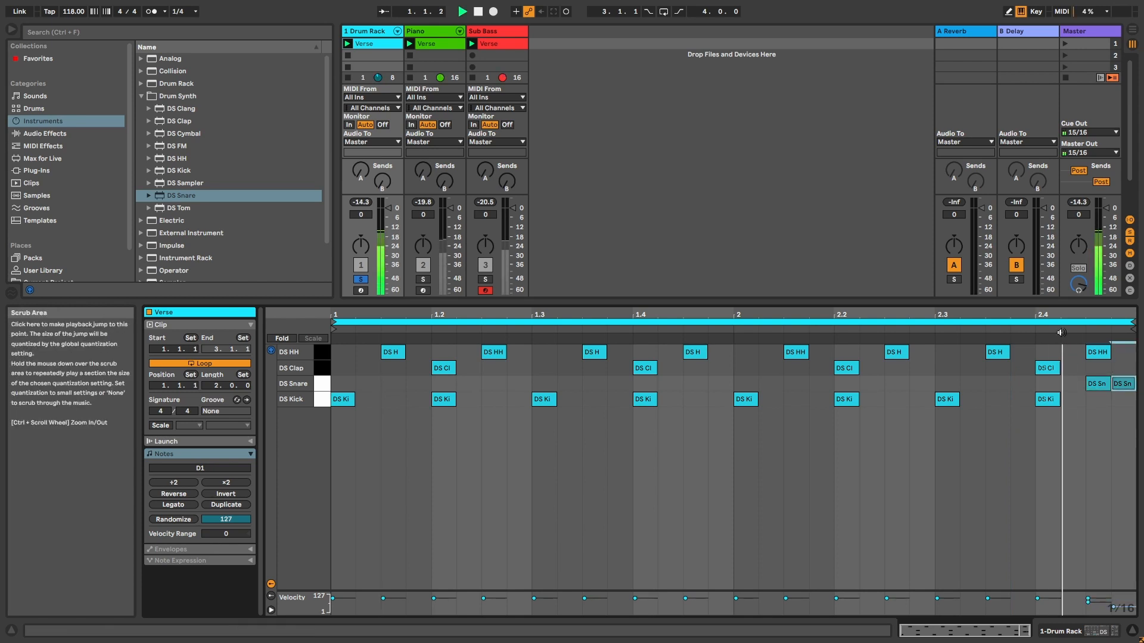
{"action": "key", "text": "space"}
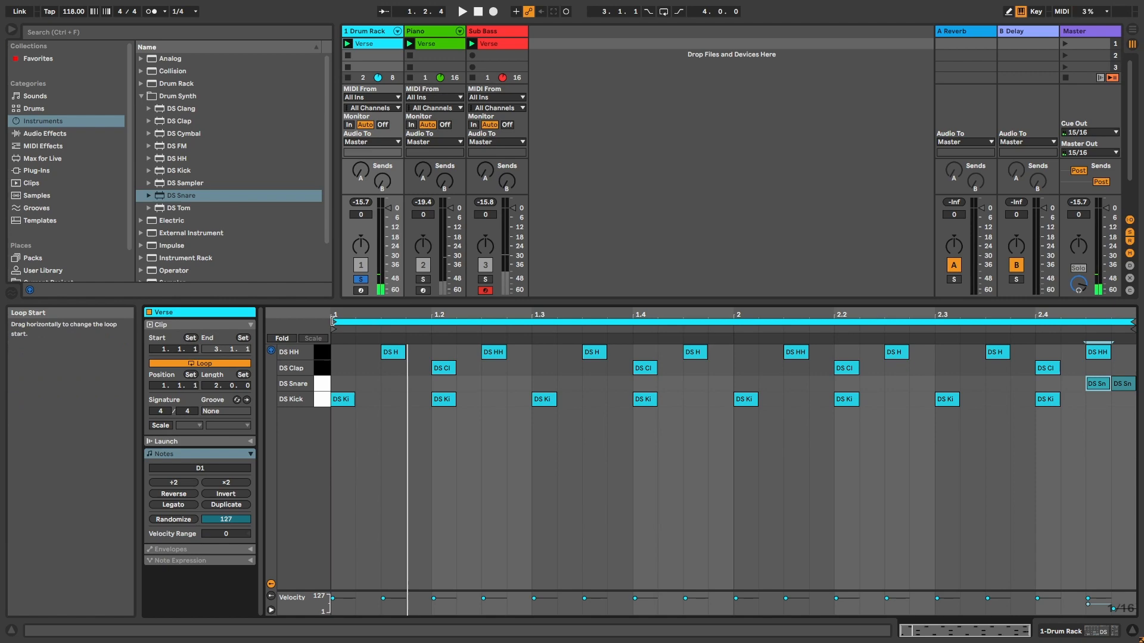
Step: Loop only the drum clip's last beat from 2.4.1 and solo the DS Snare pad during playback
{"action": "left_click_drag", "start_coordinate": [333, 321], "coordinate": [1037, 322]}
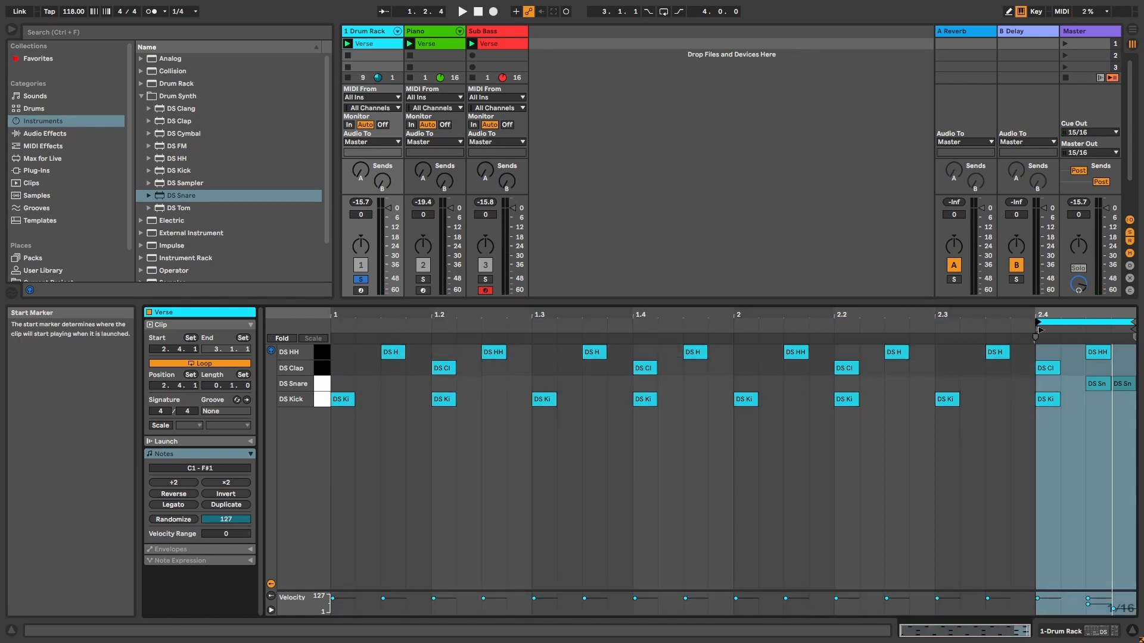
{"action": "key", "text": "shift+Tab"}
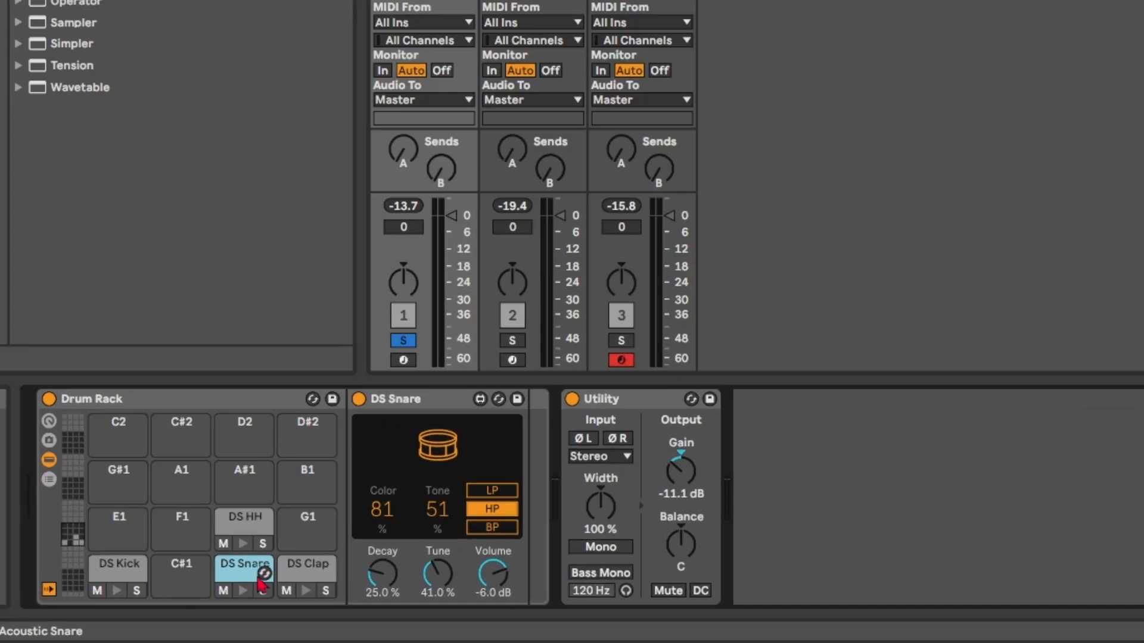
{"action": "left_click", "coordinate": [262, 589]}
{"action": "key", "text": "space"}
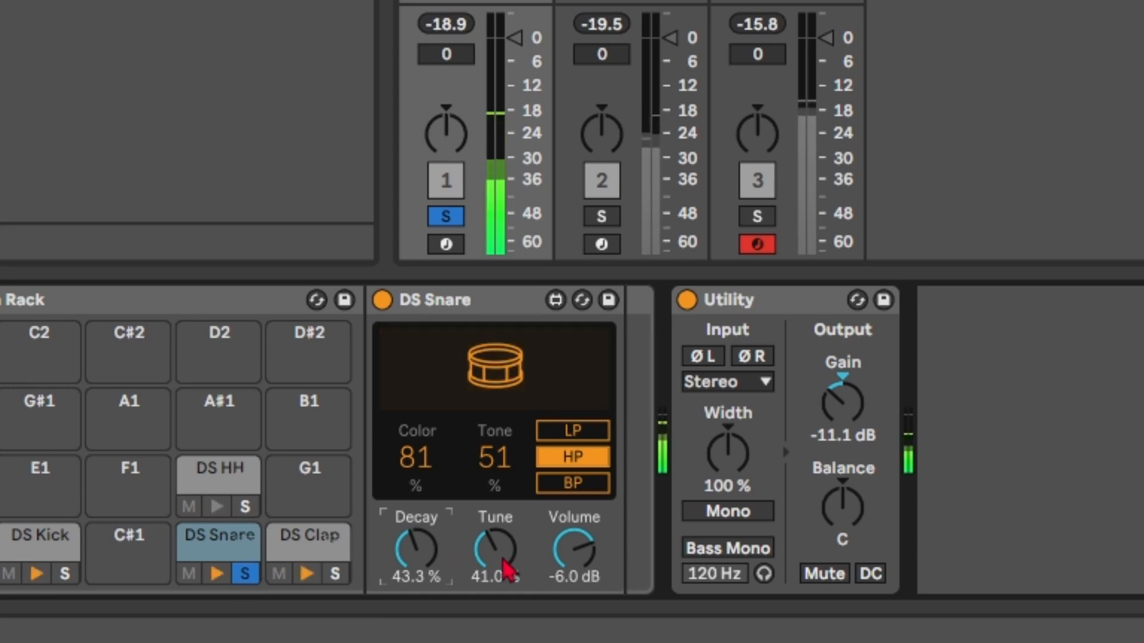
Step: Shape the DS Snare with Color 54%, Tone 45%, Tune 38.6%, Decay around 20% and the HP filter
{"action": "left_click_drag", "start_coordinate": [440, 580], "coordinate": [440, 625]}
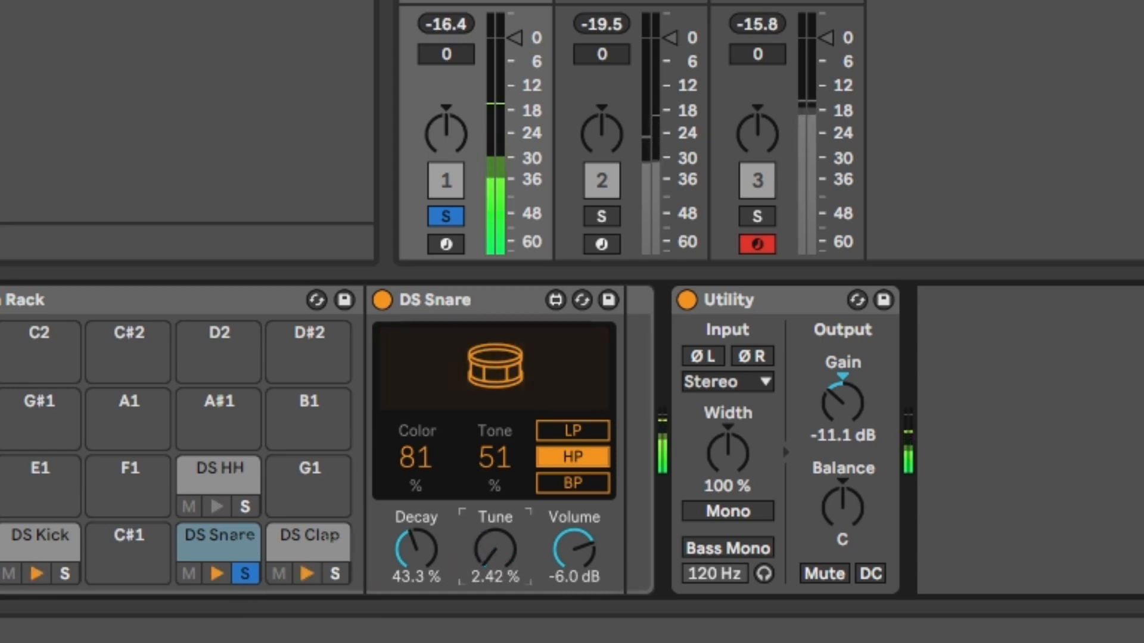
{"action": "left_click_drag", "start_coordinate": [495, 548], "coordinate": [495, 509]}
{"action": "left_click", "coordinate": [566, 430]}
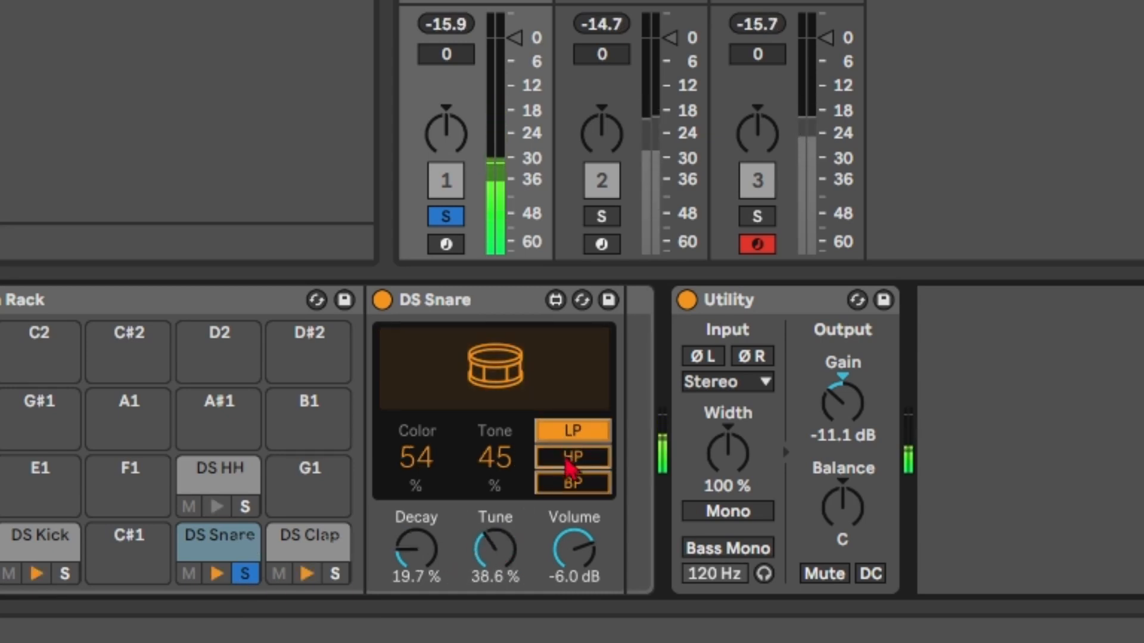
{"action": "left_click", "coordinate": [566, 459]}
{"action": "mouse_move", "coordinate": [416, 549]}
{"action": "left_mouse_down"}
{"action": "mouse_move", "coordinate": [416, 565]}
{"action": "mouse_move", "coordinate": [417, 542]}
{"action": "left_mouse_up"}
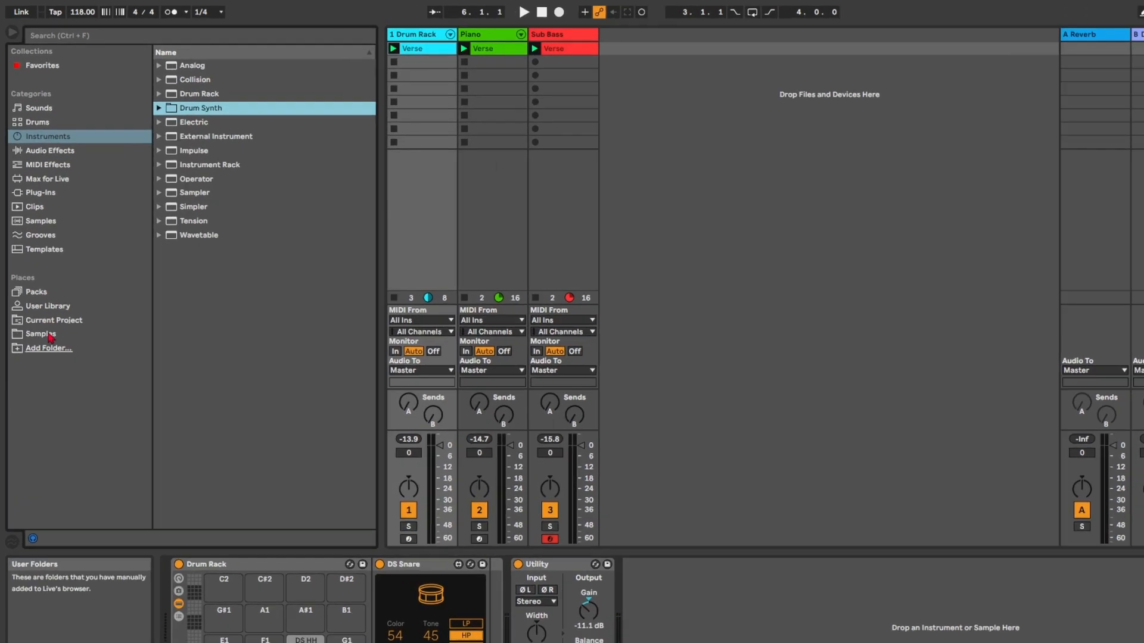
Step: Browse the Samples folder down to the Audio-Apple Loops in the Noisefirm Complete Shaker&Tambourine library
{"action": "left_click", "coordinate": [51, 335]}
{"action": "left_click", "coordinate": [159, 122]}
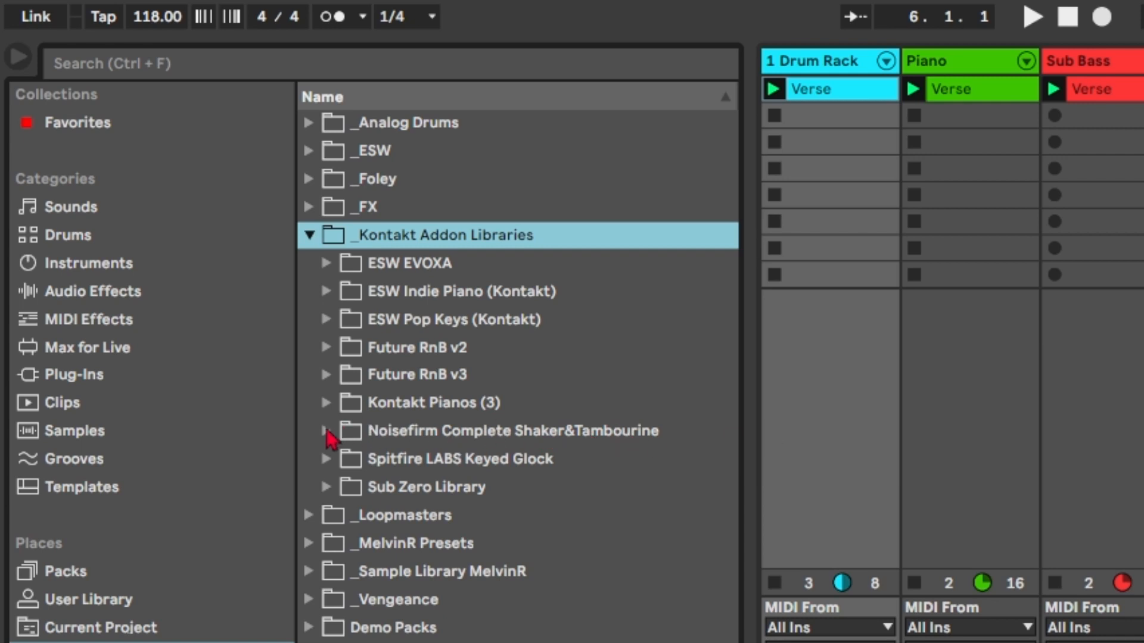
{"action": "left_click", "coordinate": [327, 431]}
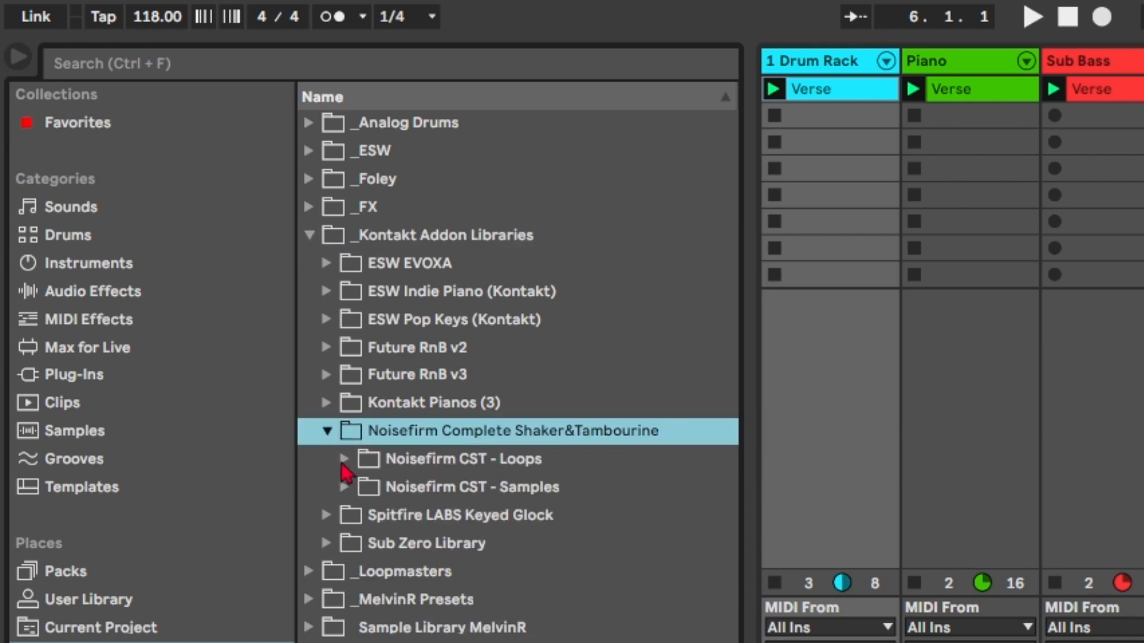
{"action": "left_click", "coordinate": [344, 460]}
{"action": "left_click", "coordinate": [363, 489]}
{"action": "left_click", "coordinate": [380, 515]}
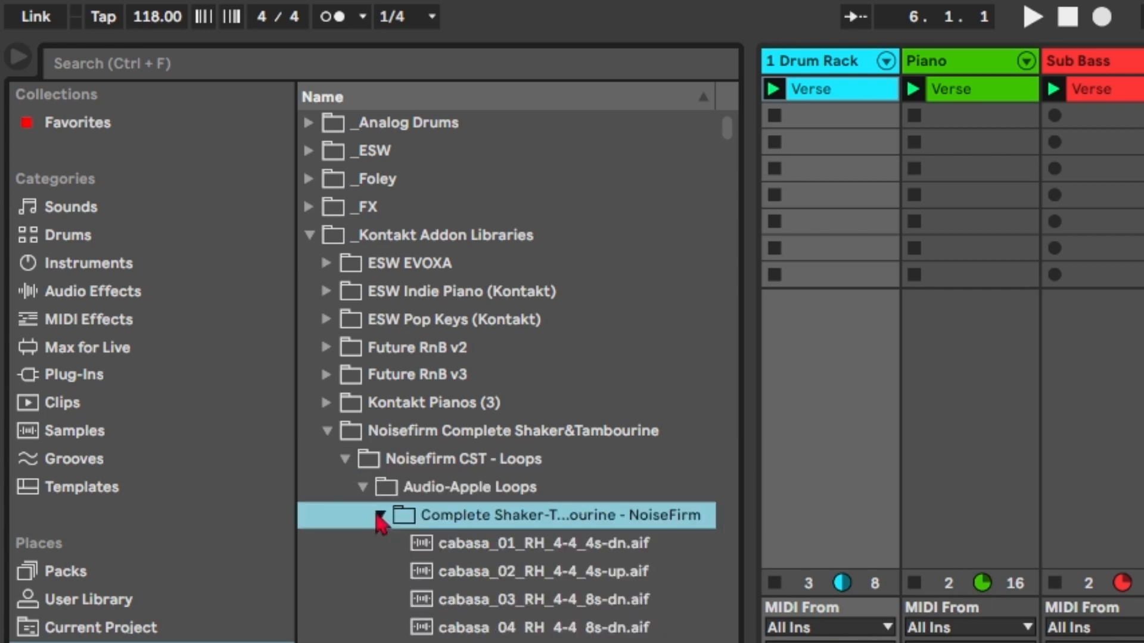
{"action": "key", "text": "Down"}
Step: Search the Samples folder for "RH 4-4 16" loops
{"action": "left_click", "coordinate": [219, 65]}
{"action": "type", "text": "R"}
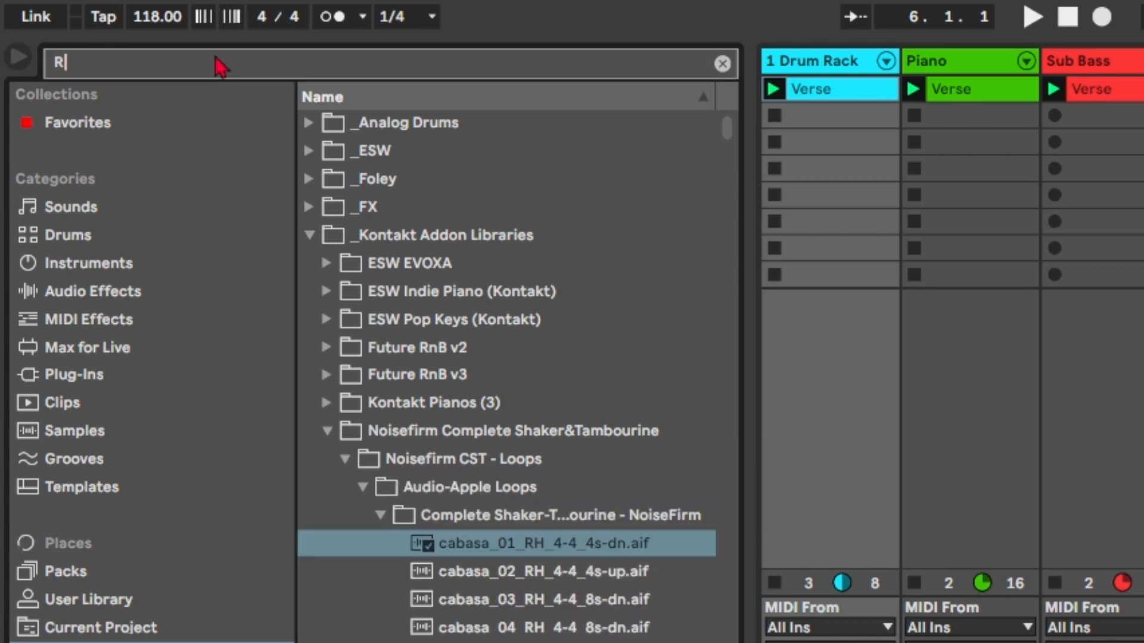
{"action": "type", "text": "H"}
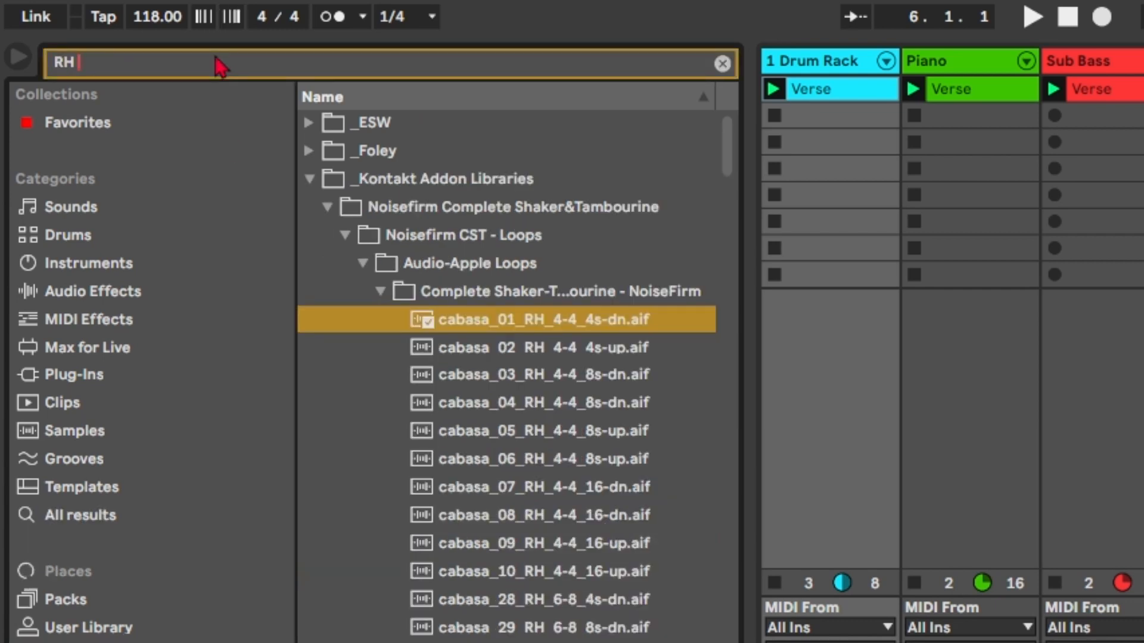
{"action": "type", "text": " 4-4"}
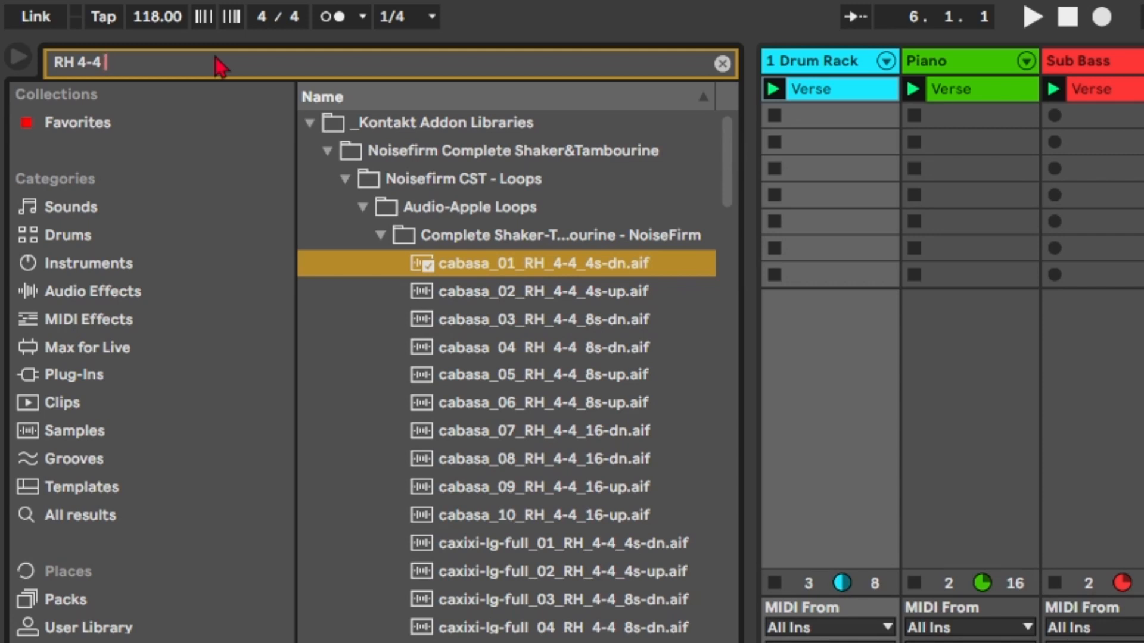
{"action": "type", "text": " 16"}
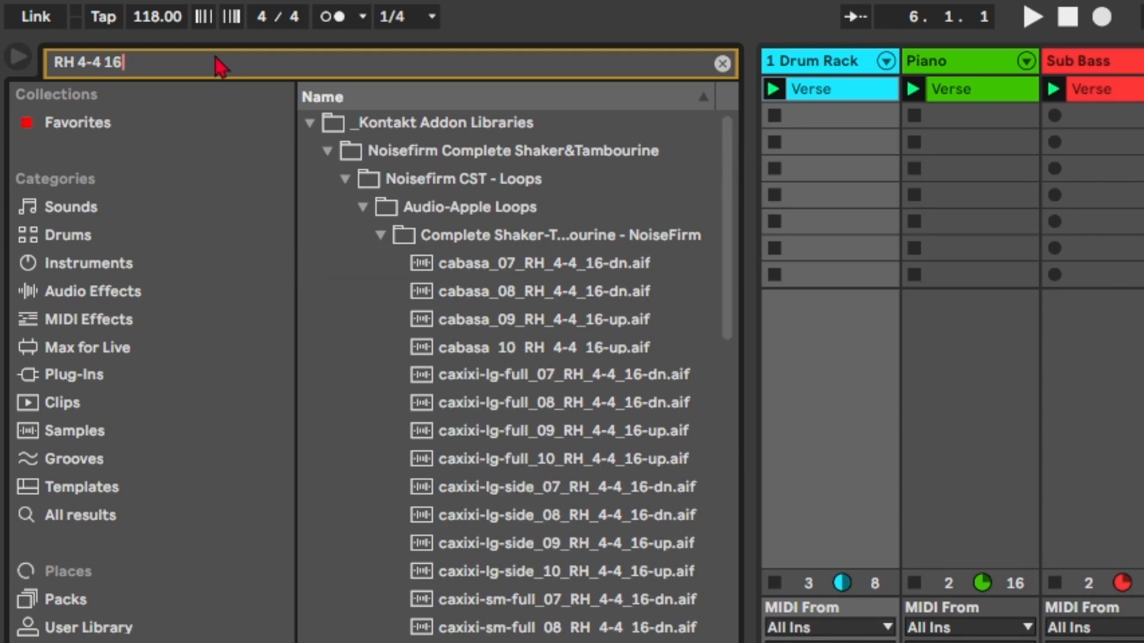
Step: Try previewing cabasa_07_RH_4-4_16-dn.aif at a tempo of 102 BPM and undo the tempo change
{"action": "left_click_drag", "start_coordinate": [152, 19], "coordinate": [151, 33]}
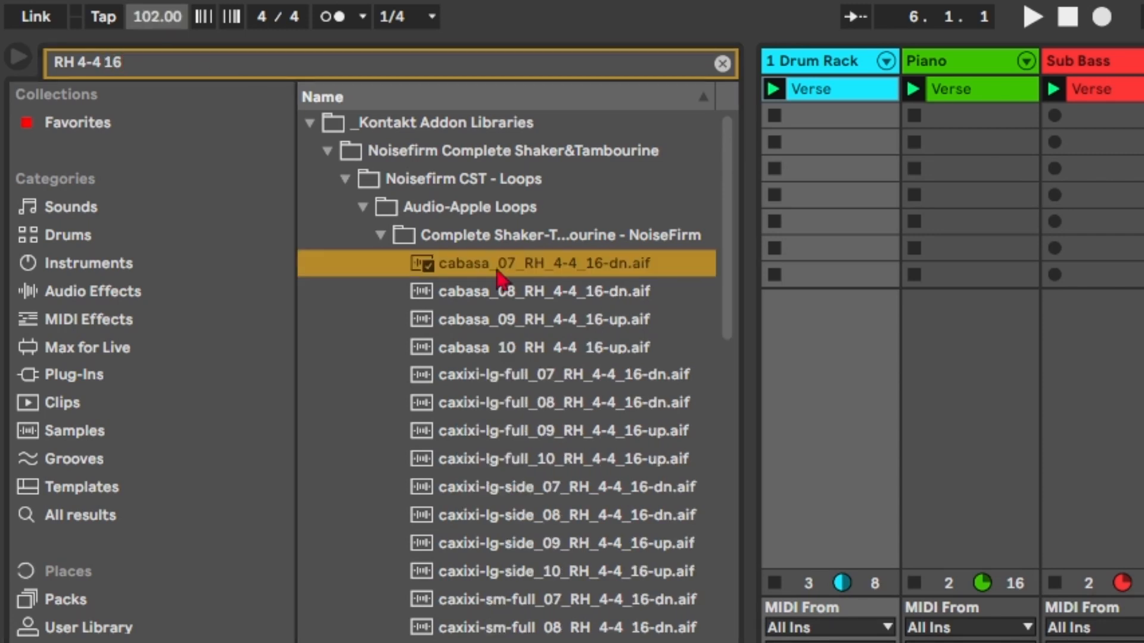
{"action": "key", "text": "space"}
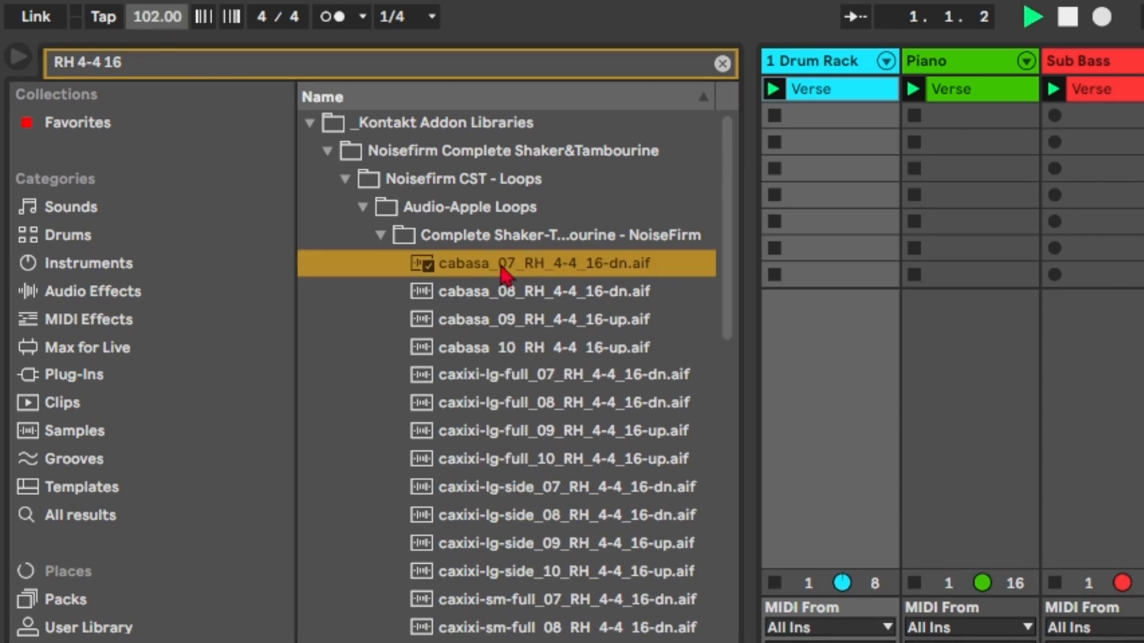
{"action": "left_click", "coordinate": [500, 268]}
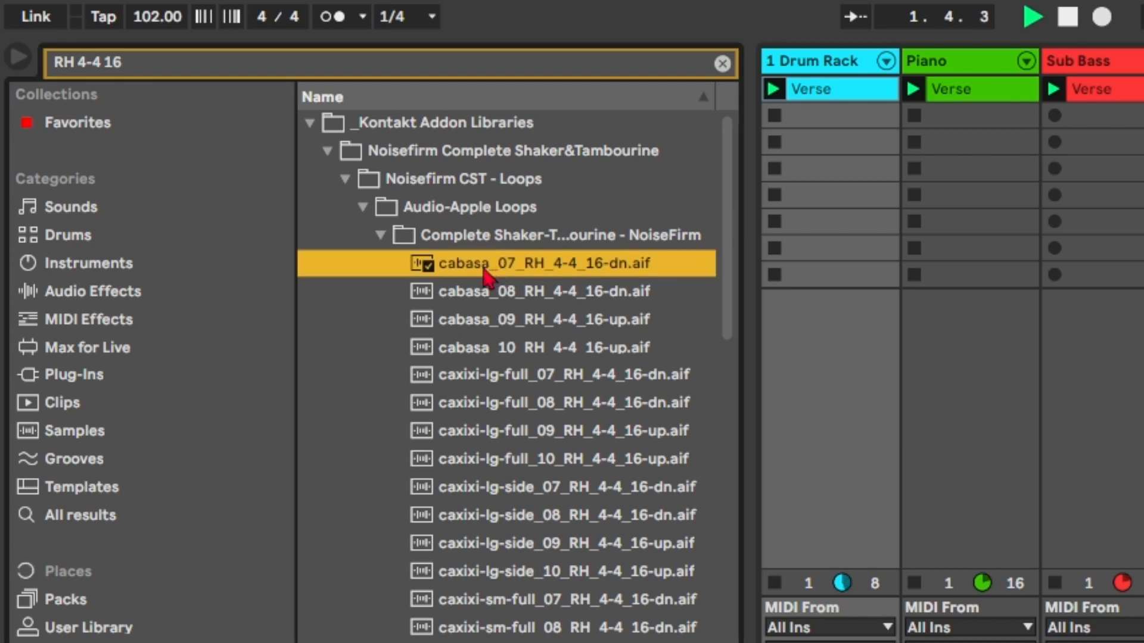
{"action": "key", "text": "space"}
{"action": "key", "text": "ctrl+z"}
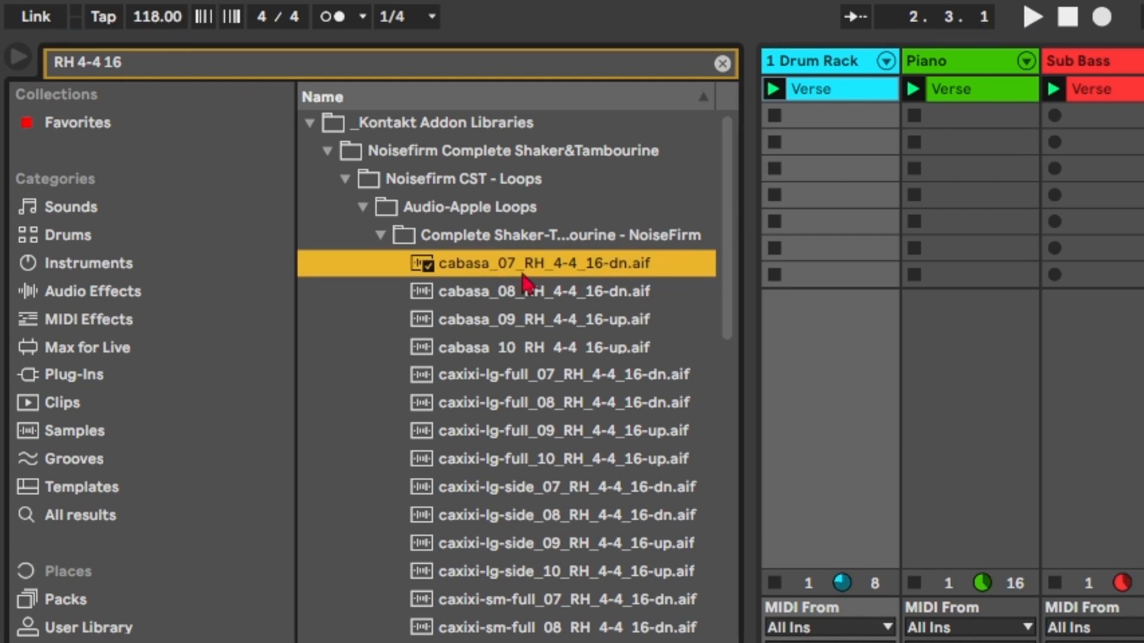
Step: Audition the cabasa and caxixi loops against the playing track, adjusting the cue volume
{"action": "key", "text": "space"}
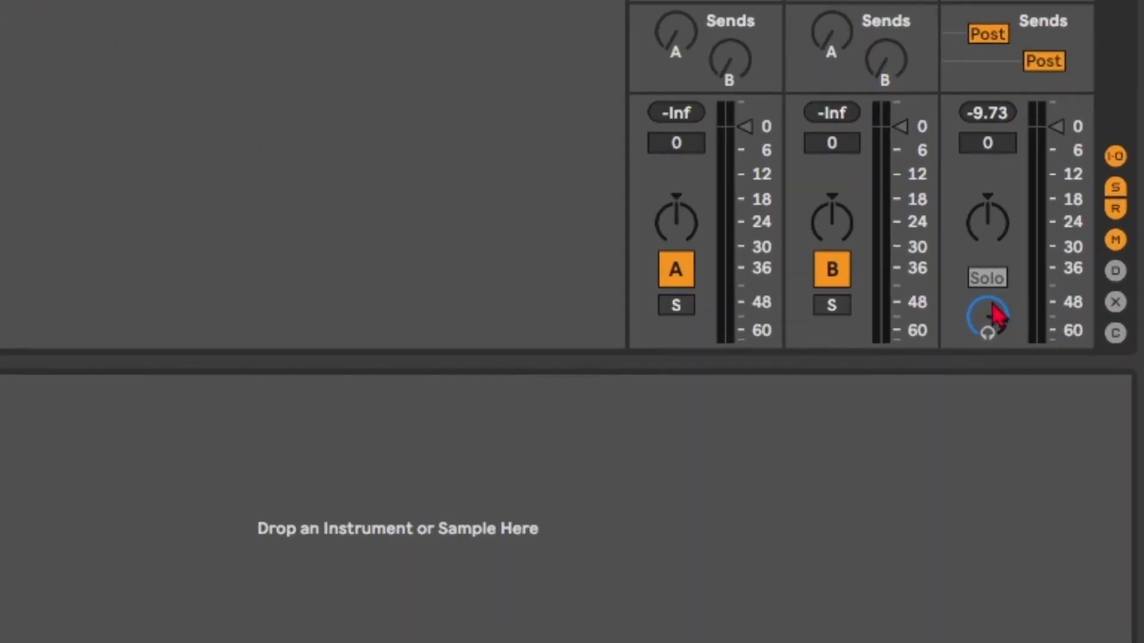
{"action": "left_click", "coordinate": [991, 314]}
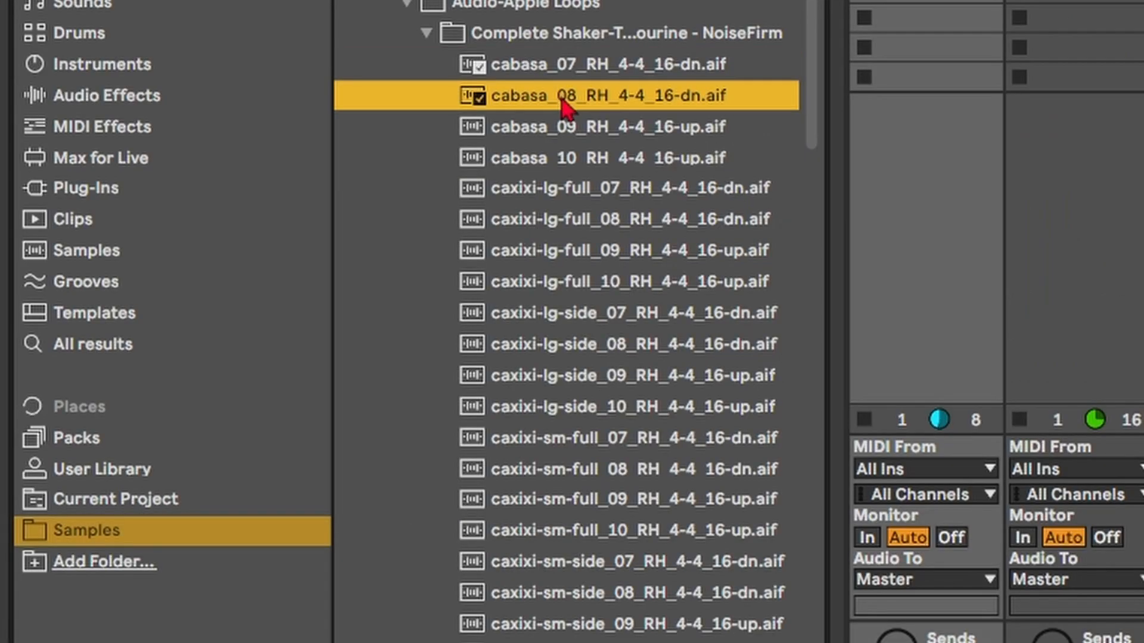
{"action": "left_click", "coordinate": [670, 139]}
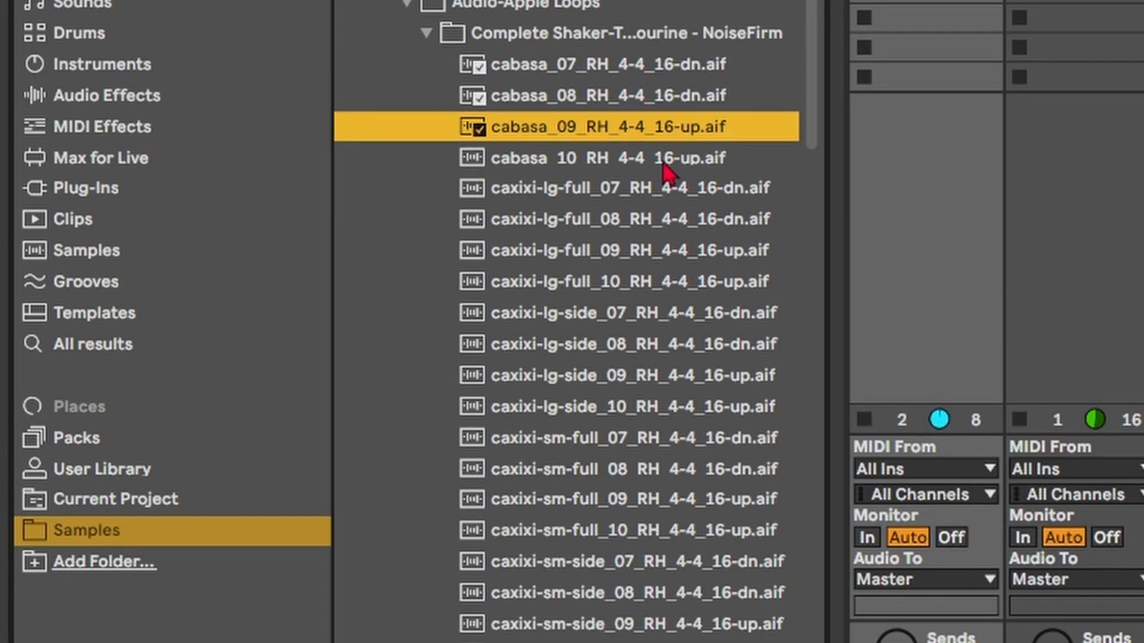
{"action": "left_click", "coordinate": [629, 324]}
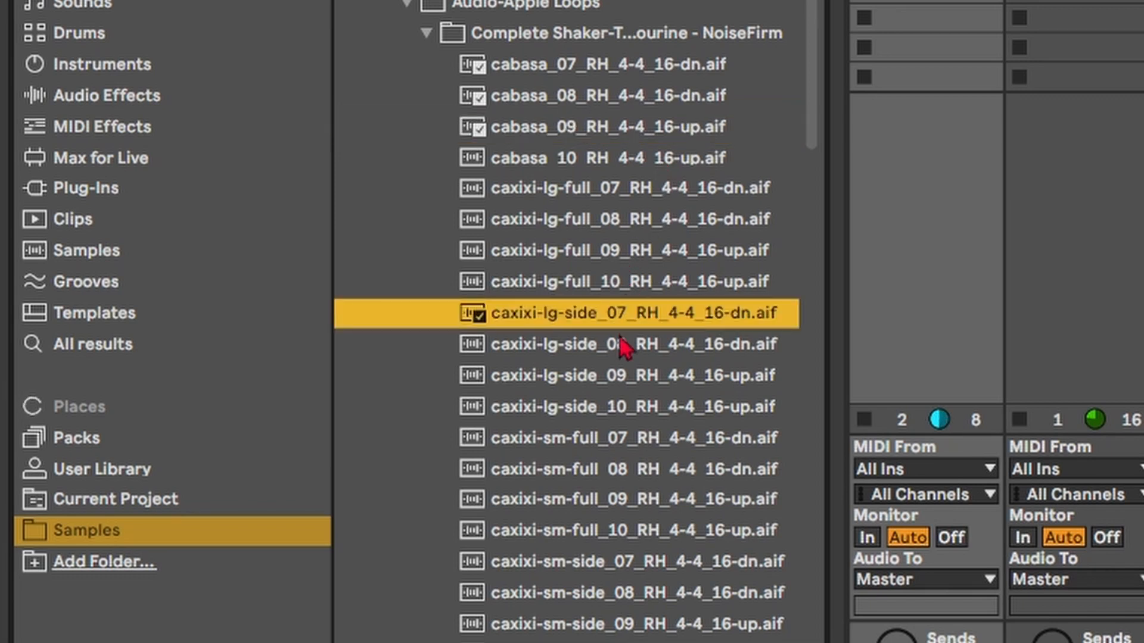
{"action": "left_click", "coordinate": [645, 381]}
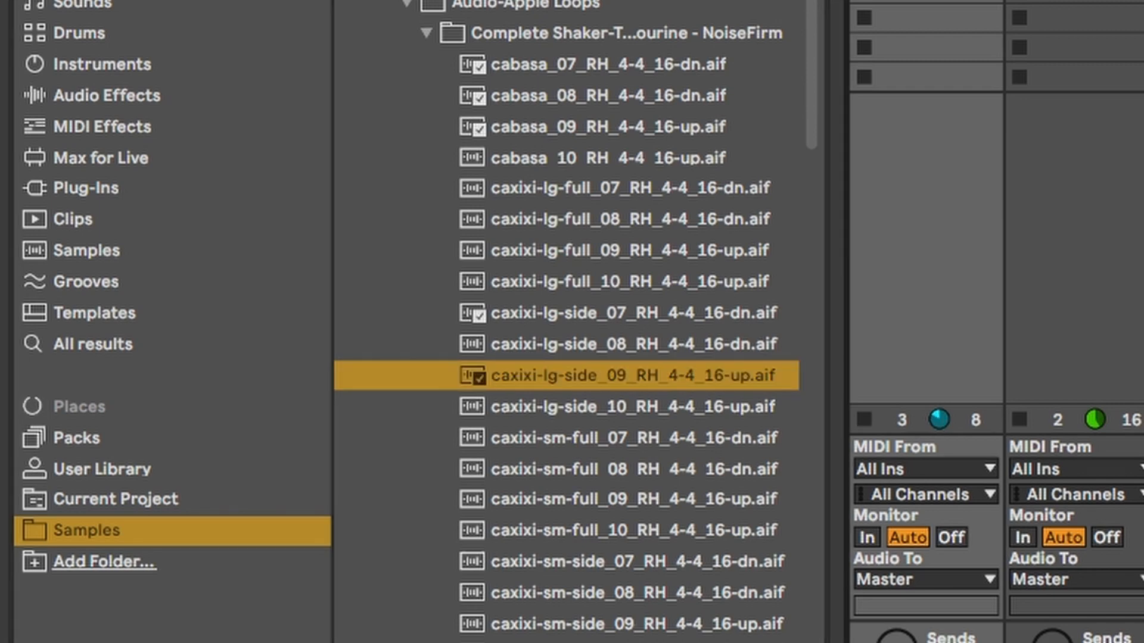
Step: Place caxixi-lg-side_09_RH_4-4_16-up.aif on a new audio track and name the track Shaker
{"action": "left_click_drag", "start_coordinate": [483, 387], "coordinate": [547, 43]}
{"action": "left_click", "coordinate": [560, 32]}
{"action": "key", "text": "ctrl+r"}
{"action": "type", "text": "Shak"}
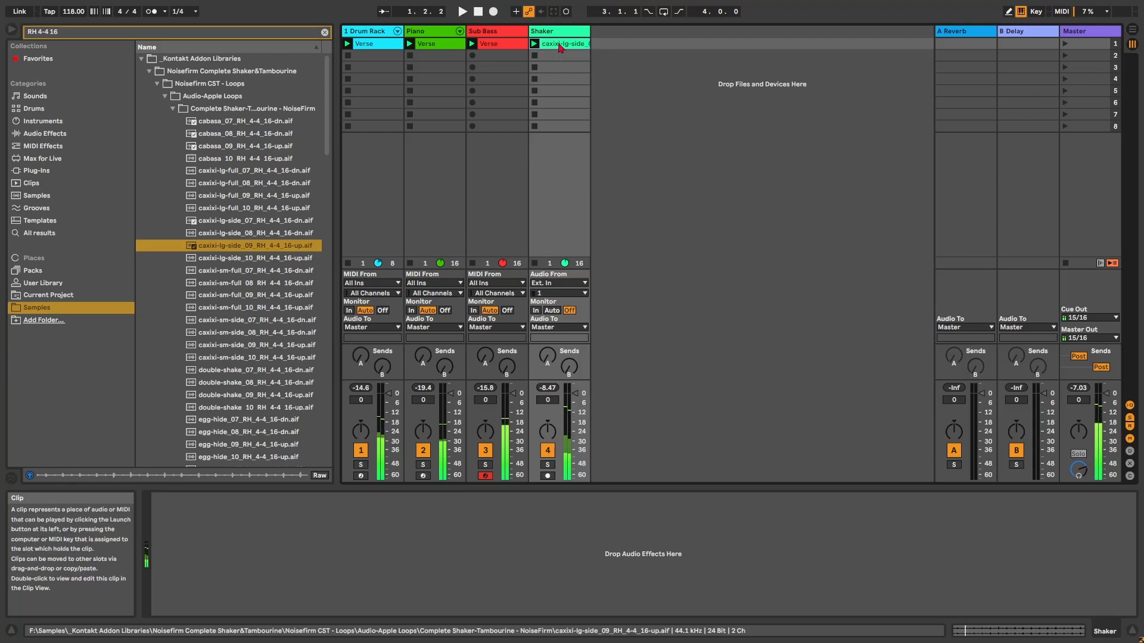
Step: Lower the caxixi clip's gain to -14.2 dB while auditioning it with the other tracks
{"action": "double_click", "coordinate": [523, 162]}
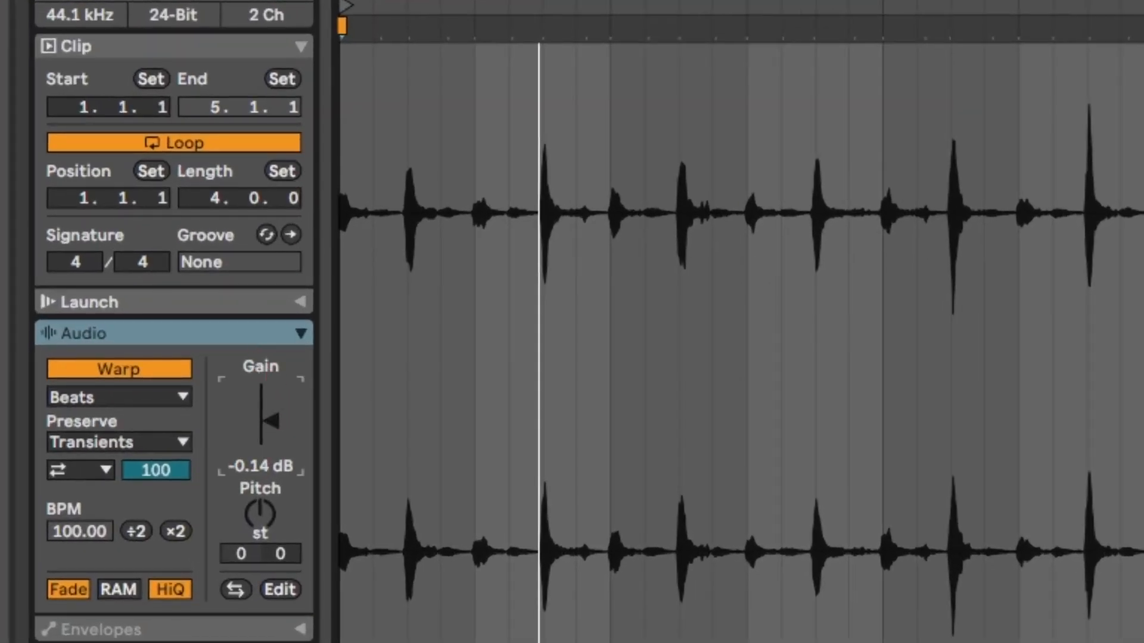
{"action": "left_click_drag", "start_coordinate": [271, 421], "coordinate": [271, 423]}
{"action": "key", "text": "space"}
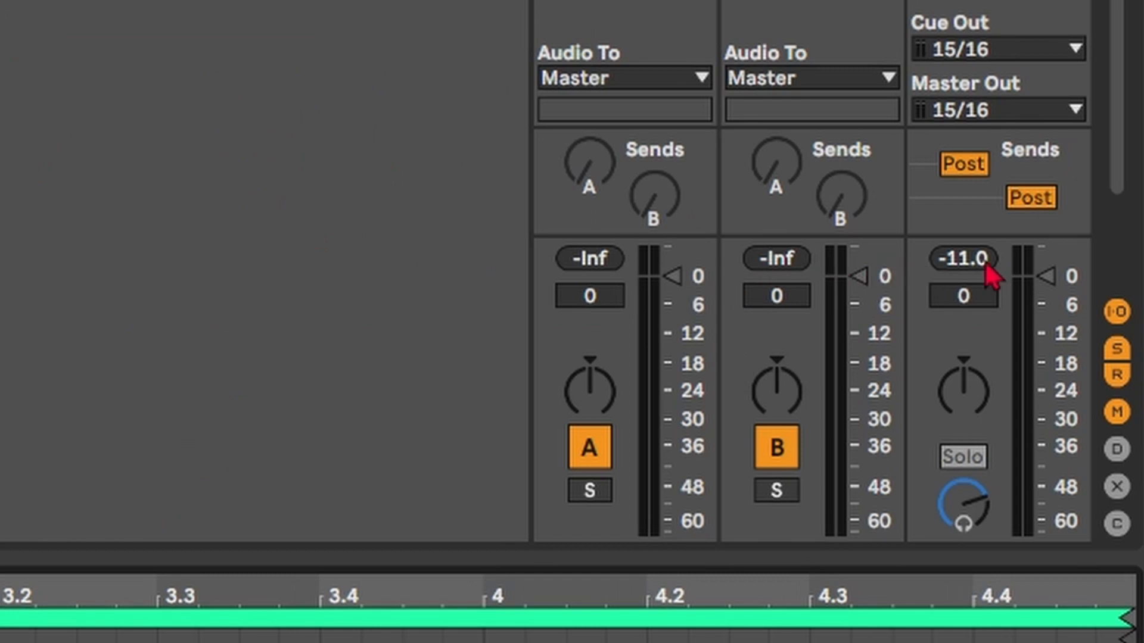
{"action": "key", "text": "space"}
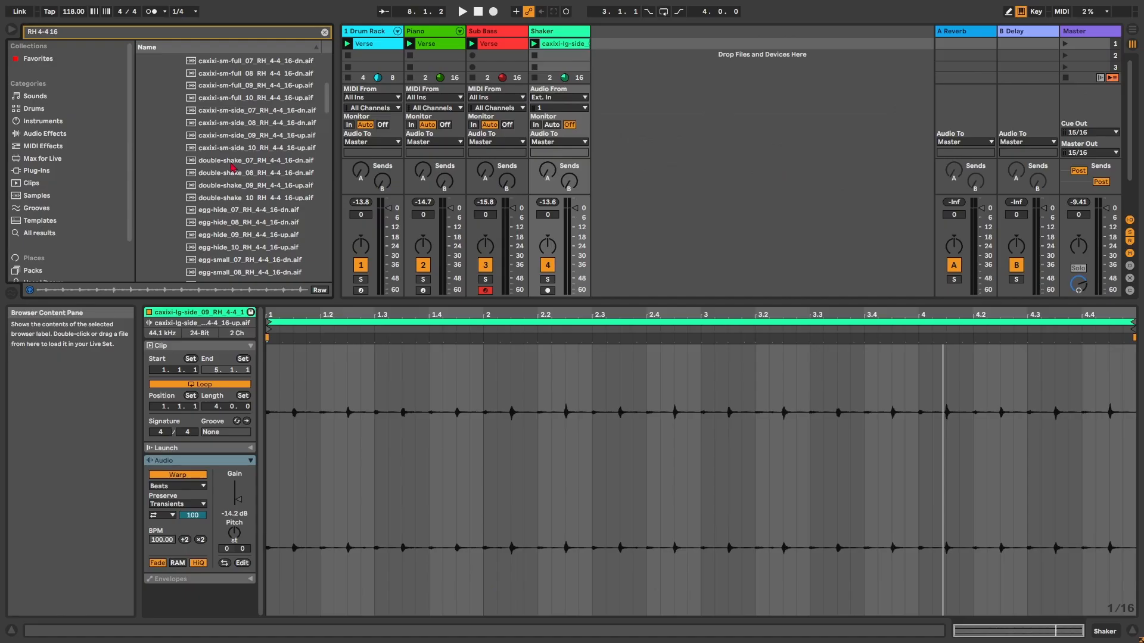
Step: Audition the maraca-hide and maraca-plastic shaker loops against the playing track
{"action": "scroll", "coordinate": [234, 177], "scroll_direction": "down", "scroll_amount": 5}
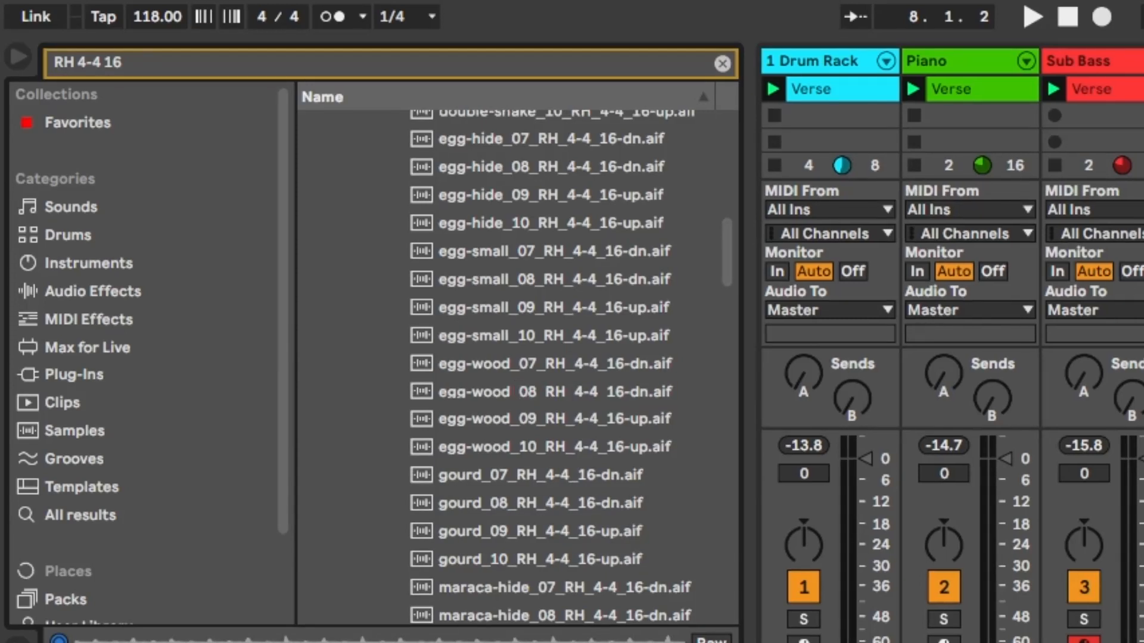
{"action": "scroll", "coordinate": [582, 459], "scroll_direction": "down", "scroll_amount": 4}
{"action": "key", "text": "space"}
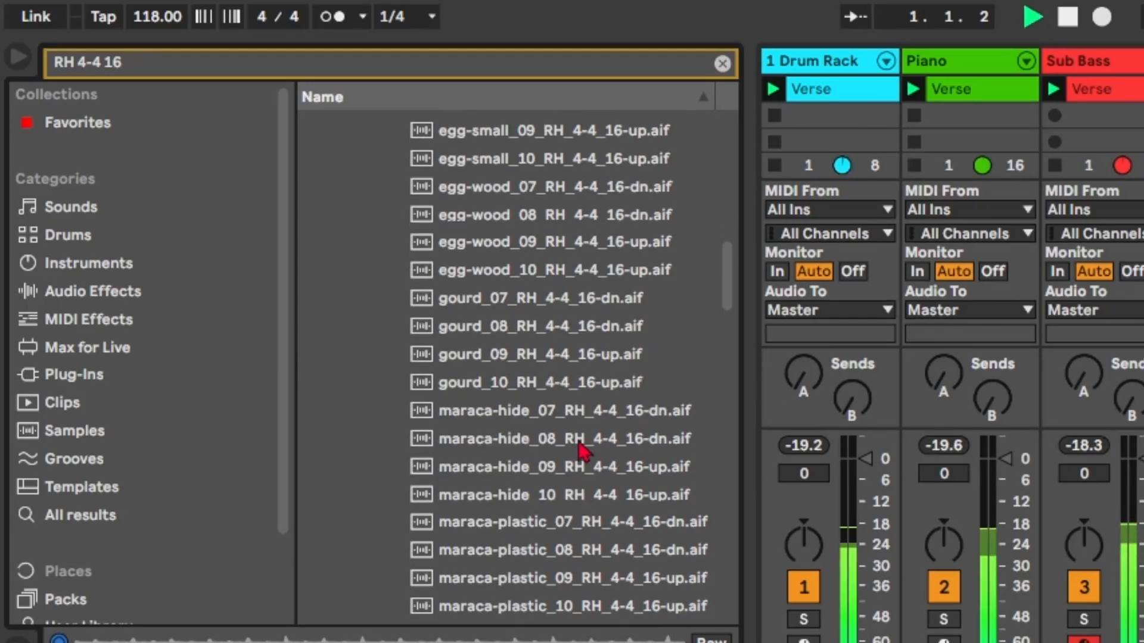
{"action": "left_click", "coordinate": [1143, 619]}
{"action": "key", "text": "space"}
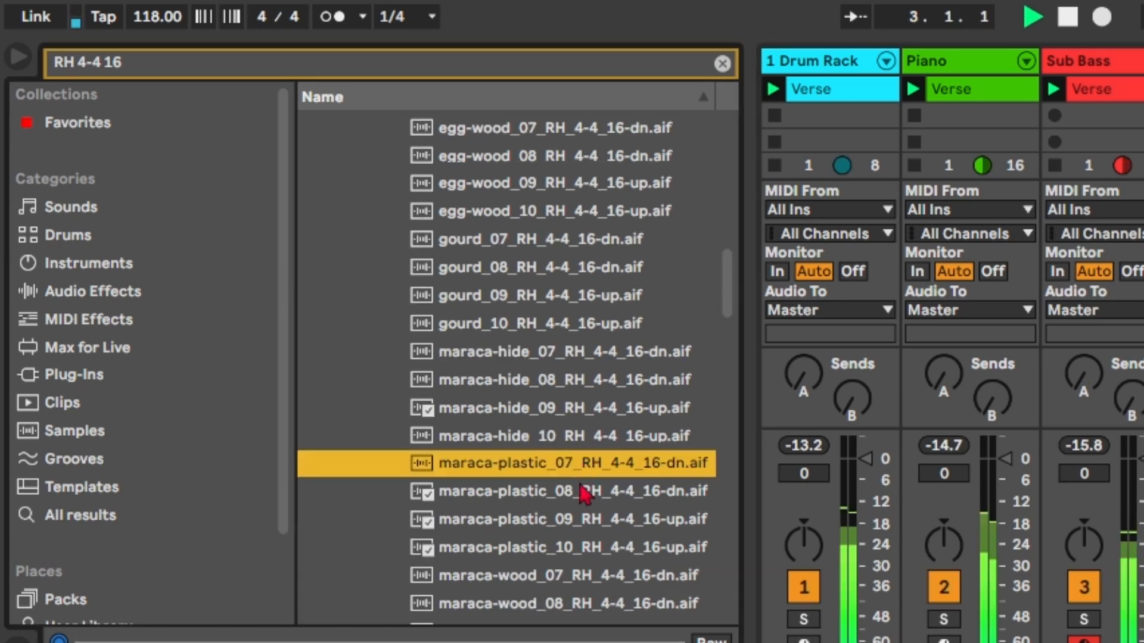
{"action": "left_click", "coordinate": [586, 497]}
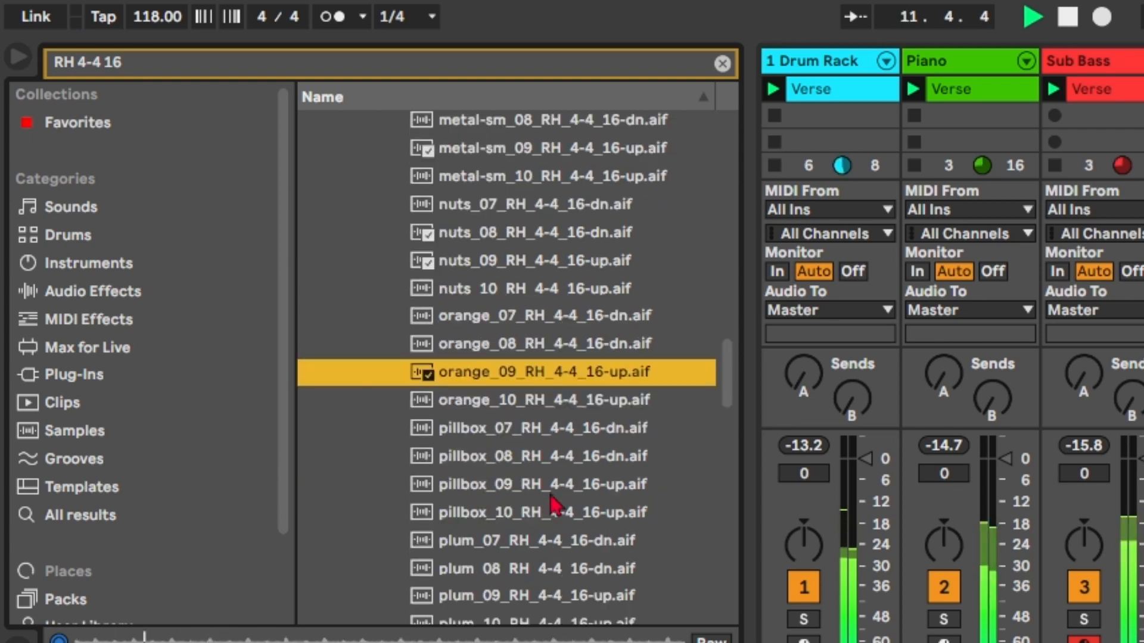
Step: Audition the pillbox, plum, seed-rattle and sistrum loops together with the playing track
{"action": "left_click", "coordinate": [560, 486]}
{"action": "scroll", "coordinate": [565, 548], "scroll_direction": "down", "scroll_amount": 2}
{"action": "left_click", "coordinate": [569, 517]}
{"action": "scroll", "coordinate": [595, 524], "scroll_direction": "down", "scroll_amount": 2}
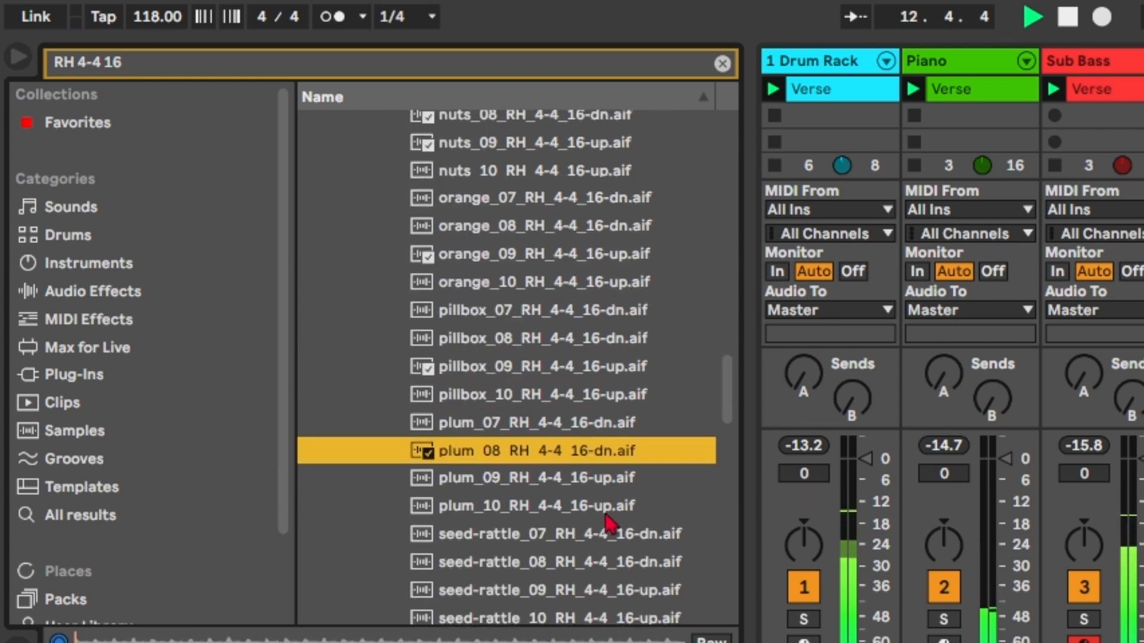
{"action": "left_click", "coordinate": [579, 475]}
{"action": "scroll", "coordinate": [620, 501], "scroll_direction": "down", "scroll_amount": 3}
{"action": "left_click", "coordinate": [590, 502]}
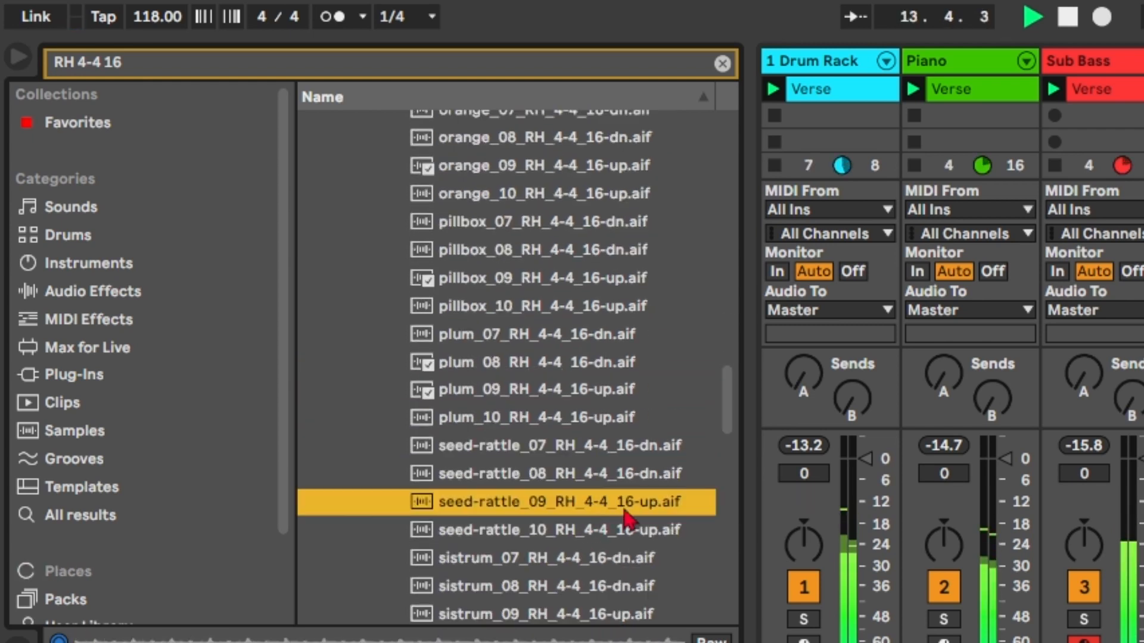
{"action": "scroll", "coordinate": [592, 503], "scroll_direction": "down", "scroll_amount": 2}
{"action": "left_click", "coordinate": [579, 503]}
{"action": "scroll", "coordinate": [603, 519], "scroll_direction": "down", "scroll_amount": 2}
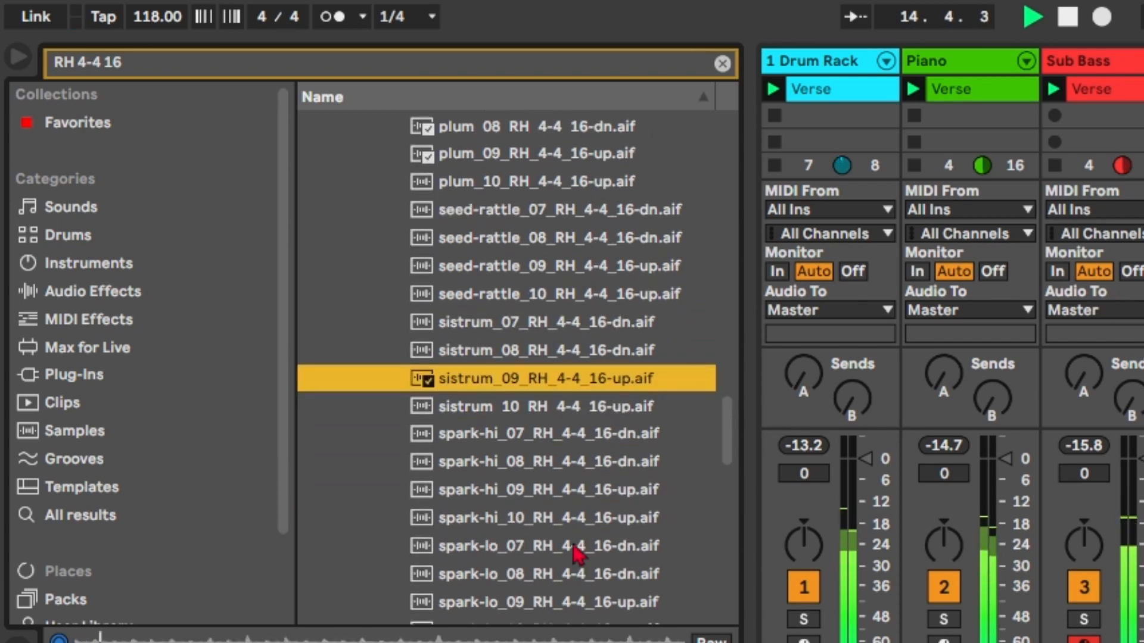
{"action": "scroll", "coordinate": [572, 475], "scroll_direction": "up", "scroll_amount": 1}
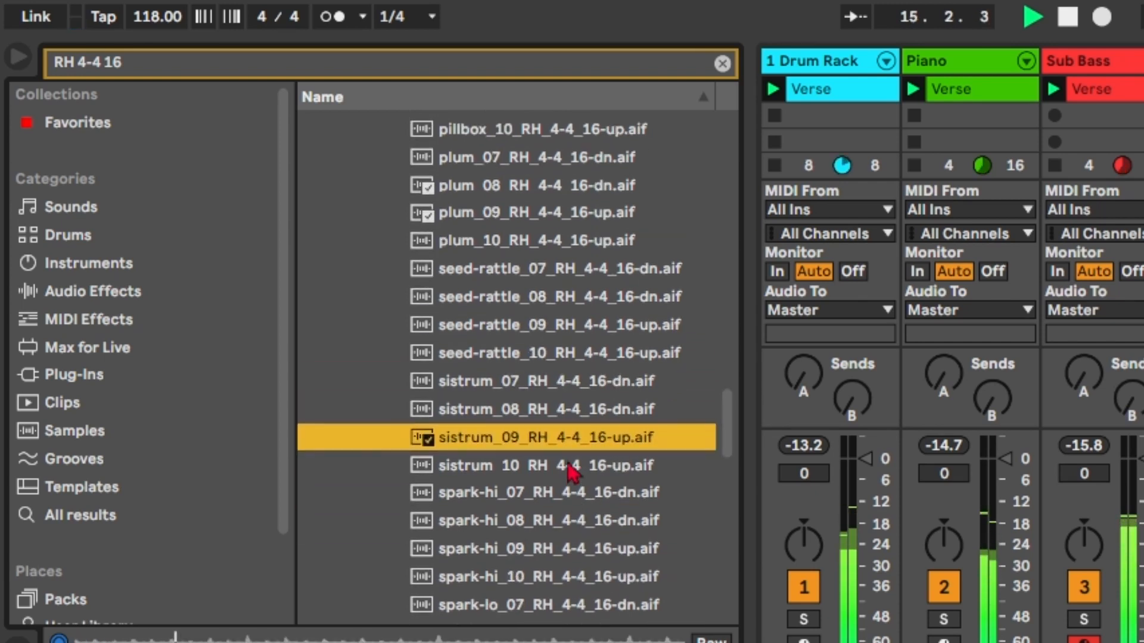
Step: Place sistrum_08_RH_4-4_16-dn.aif on a new audio track, name the track Shaker 2 and colour it blue
{"action": "left_click", "coordinate": [576, 391]}
{"action": "left_click", "coordinate": [577, 412]}
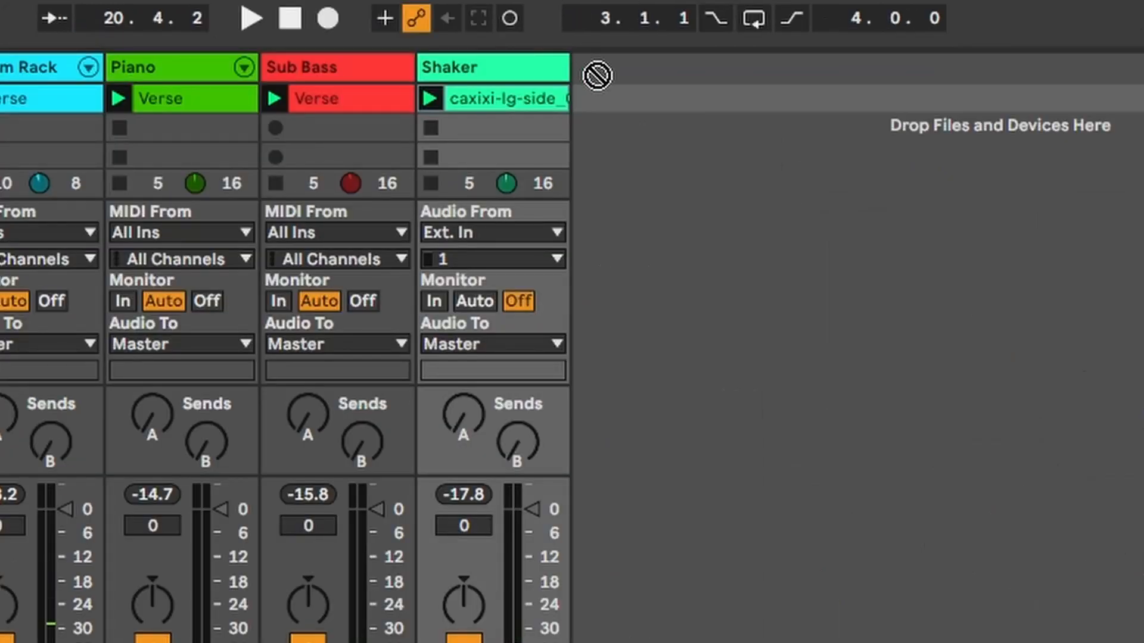
{"action": "left_click_drag", "start_coordinate": [593, 77], "coordinate": [634, 66]}
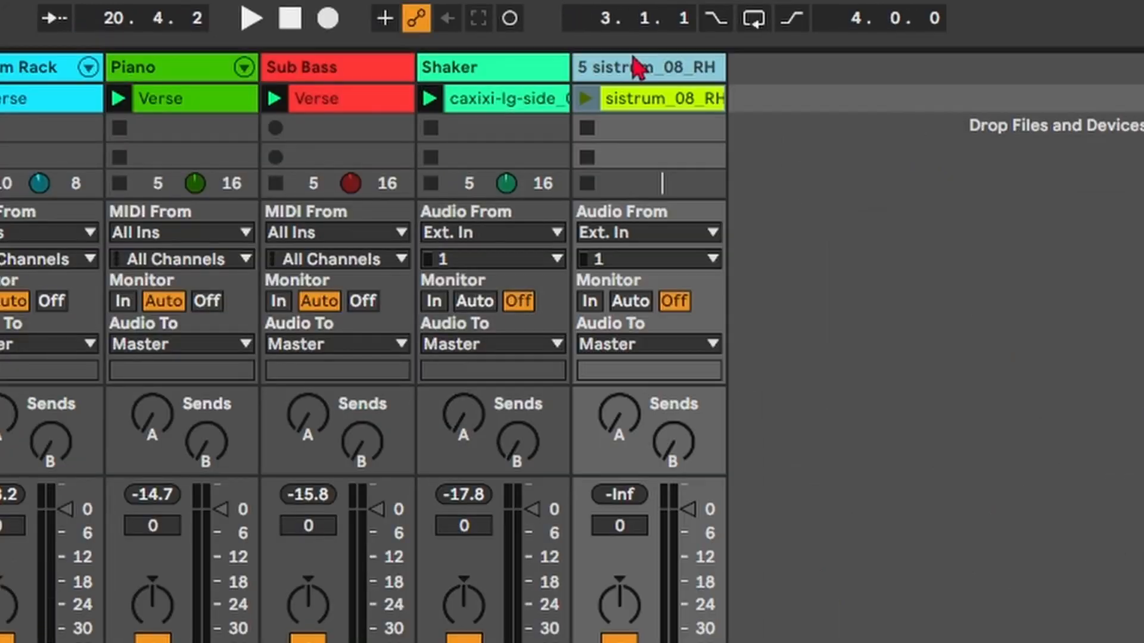
{"action": "right_click", "coordinate": [637, 68]}
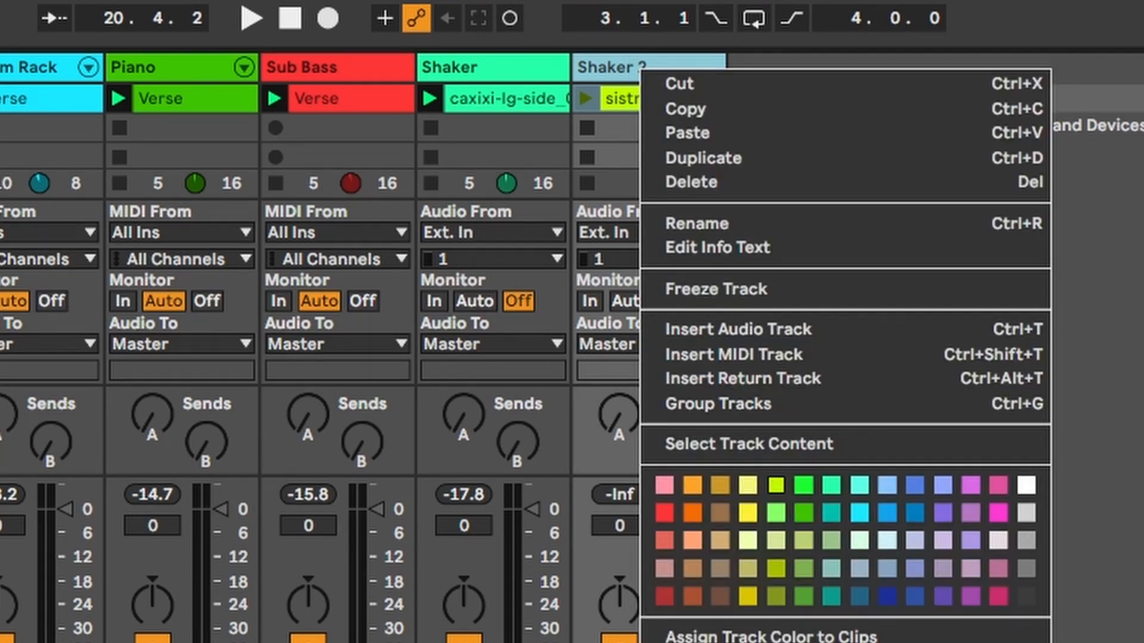
{"action": "left_click", "coordinate": [883, 513]}
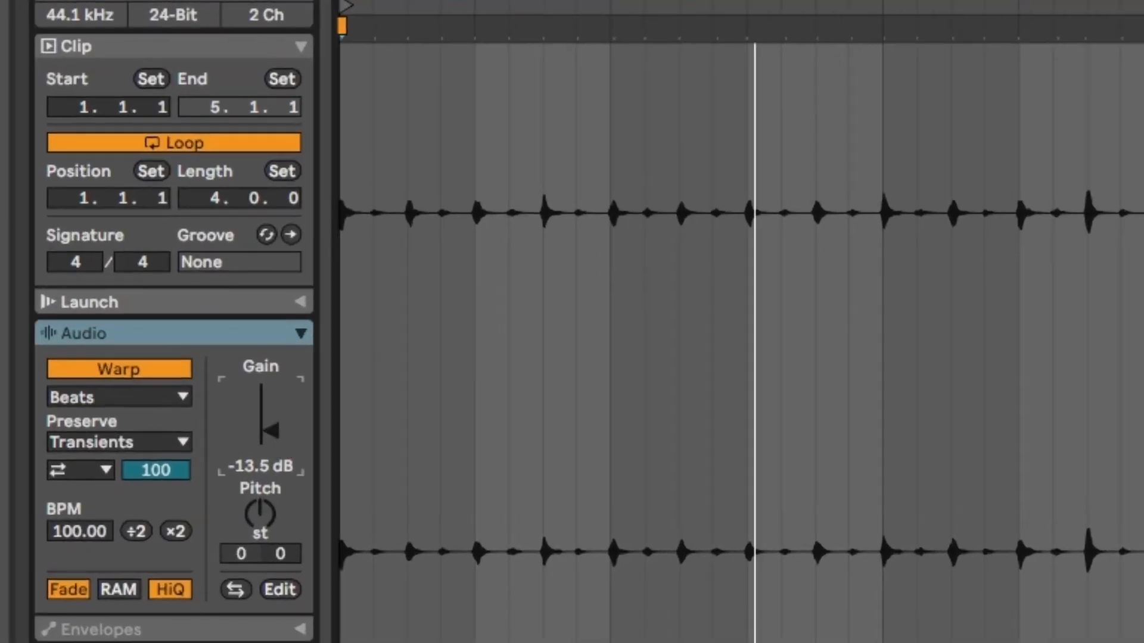
Step: Lower the sistrum clip's gain on the Shaker 2 track
{"action": "left_click_drag", "start_coordinate": [278, 450], "coordinate": [279, 477]}
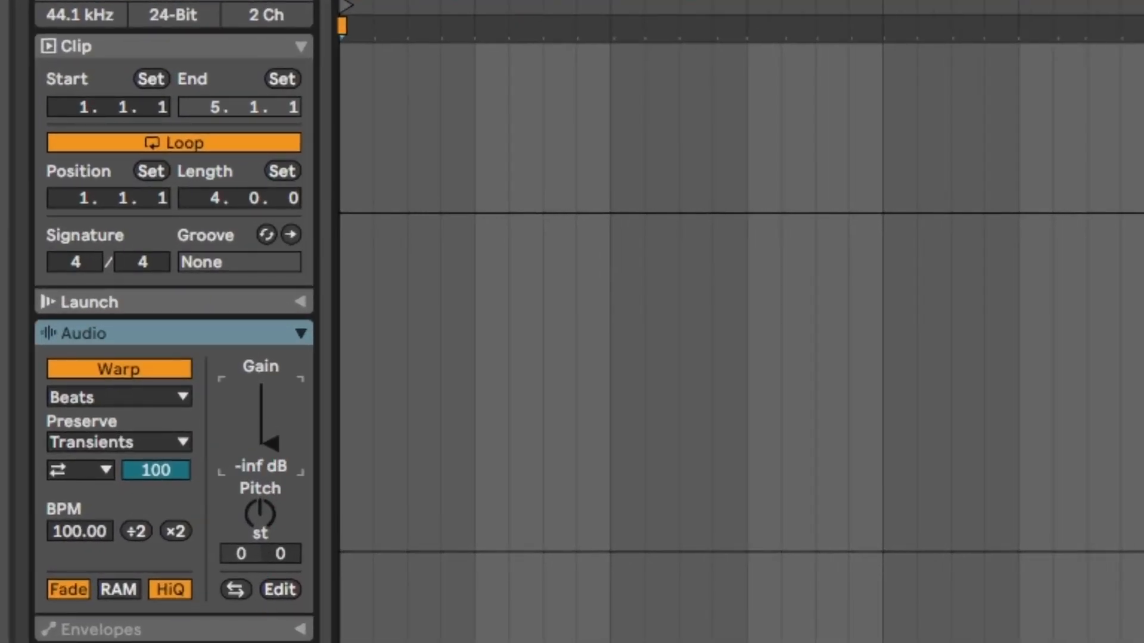
{"action": "left_click_drag", "start_coordinate": [271, 436], "coordinate": [271, 432]}
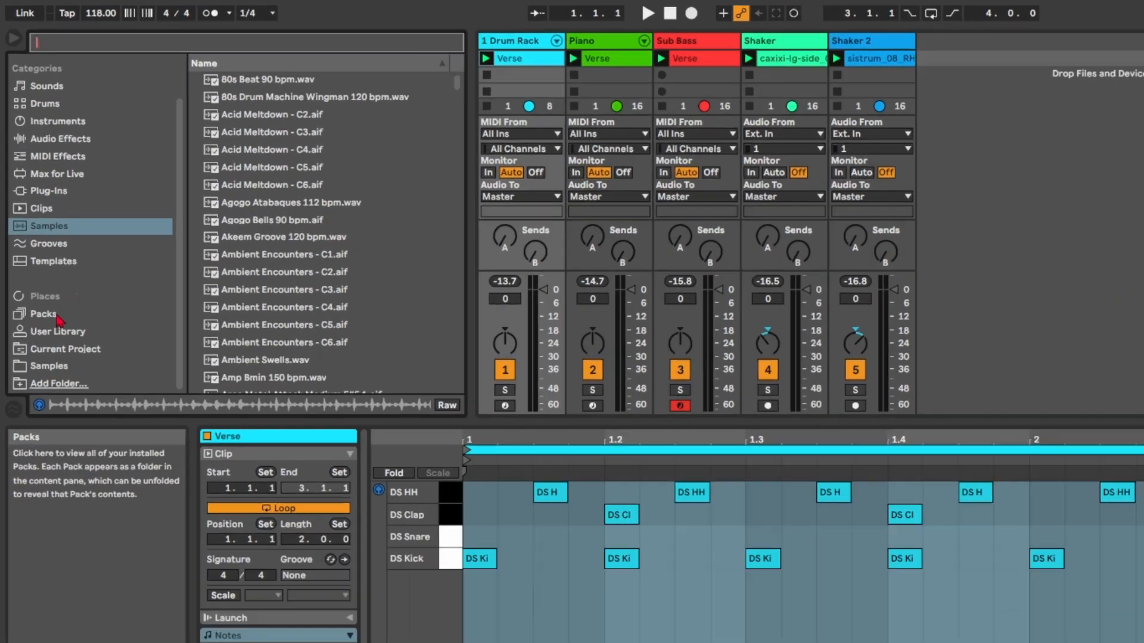
Step: Download the Loopmasters Mixtape pack from the list of available packs
{"action": "left_click", "coordinate": [56, 317]}
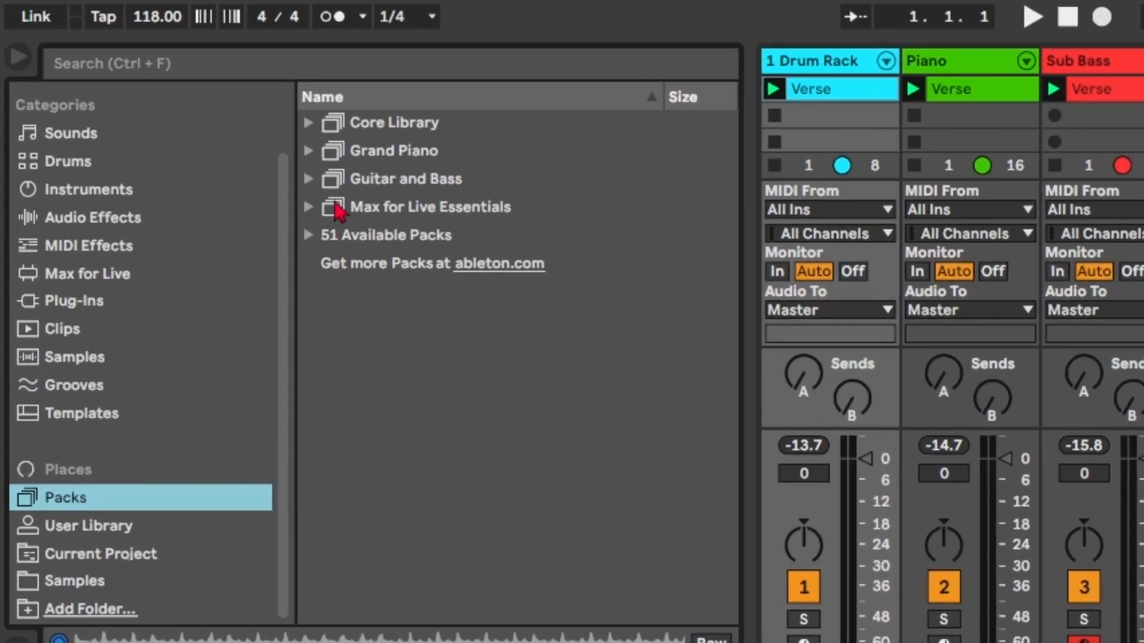
{"action": "left_click", "coordinate": [309, 236]}
{"action": "scroll", "coordinate": [447, 333], "scroll_direction": "down", "scroll_amount": 10}
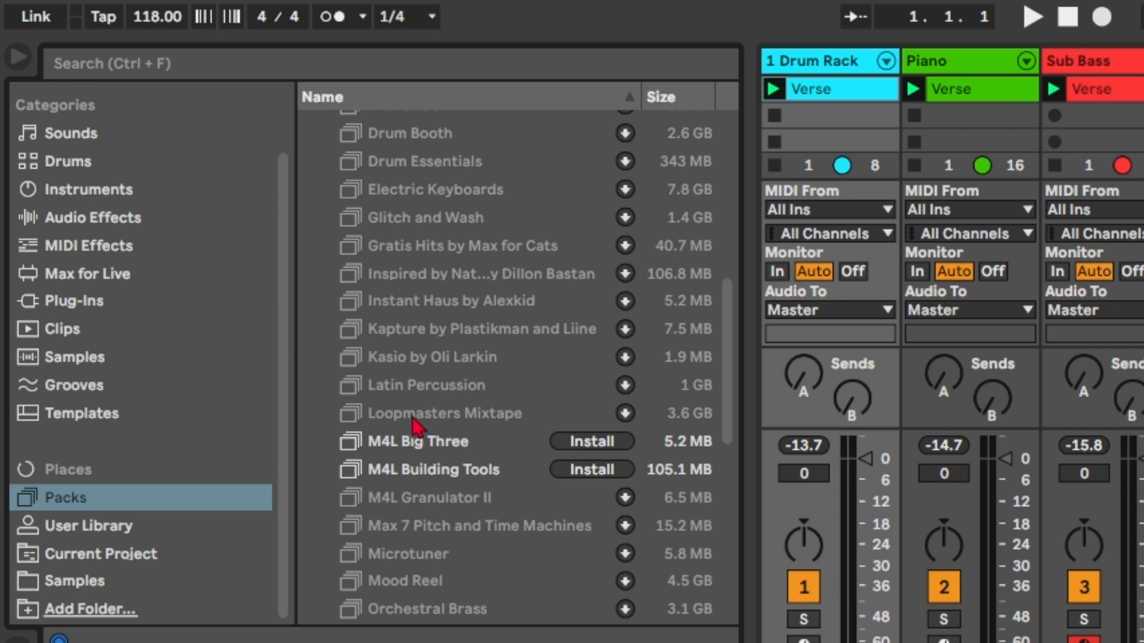
{"action": "left_click", "coordinate": [625, 414]}
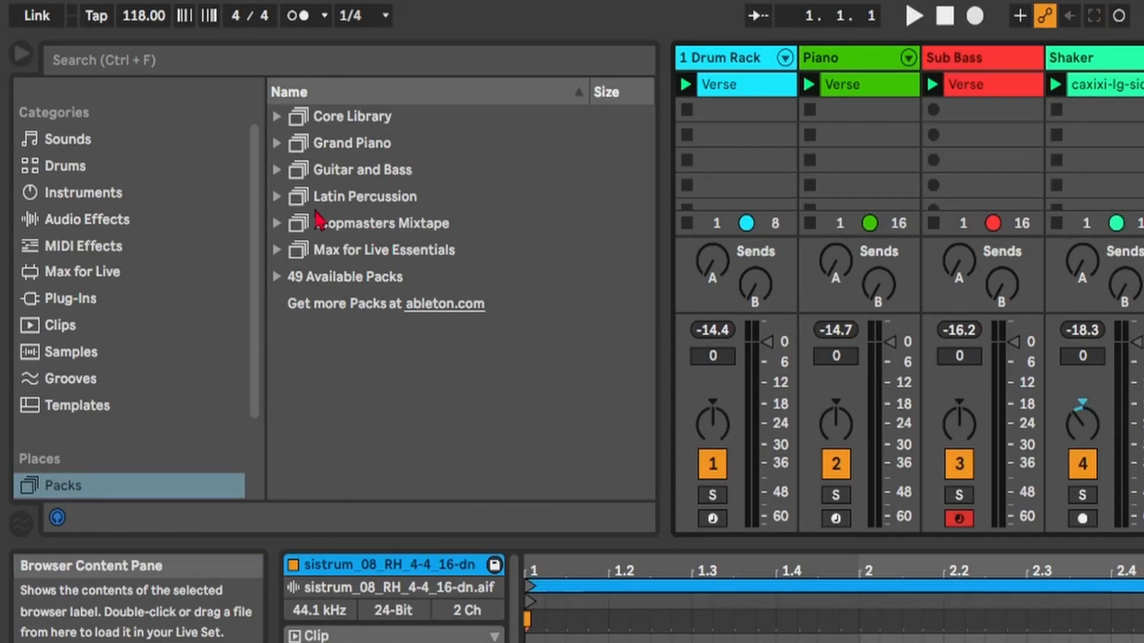
Step: Audition the triangle and bongo one-shot samples in the Latin Percussion pack
{"action": "left_click", "coordinate": [290, 197]}
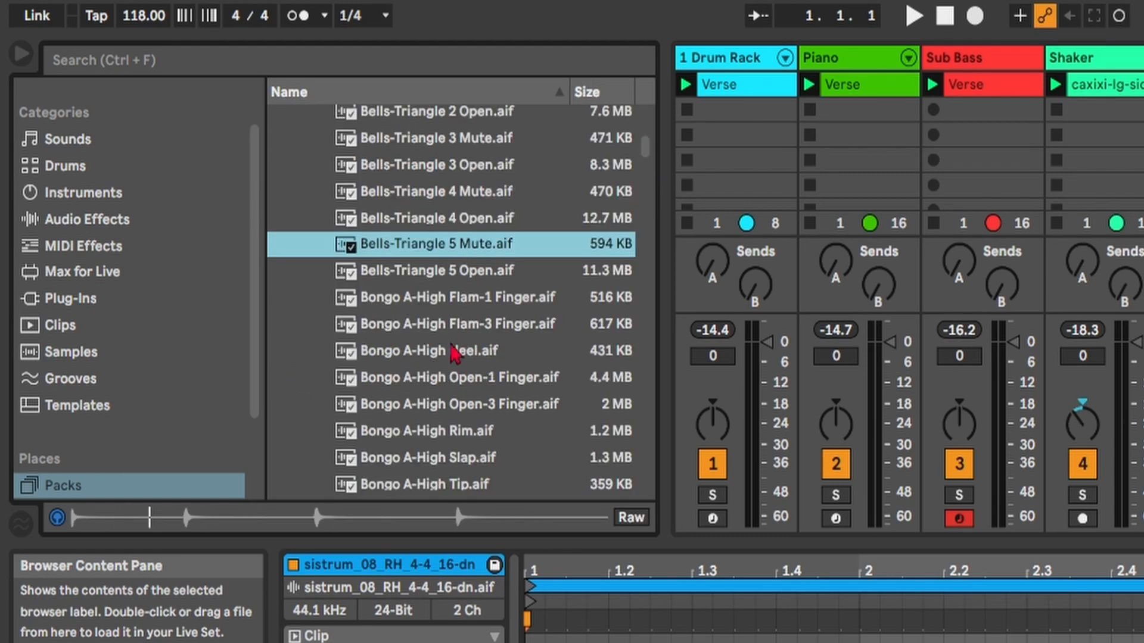
{"action": "left_click", "coordinate": [453, 349]}
{"action": "scroll", "coordinate": [491, 371], "scroll_direction": "down", "scroll_amount": 5}
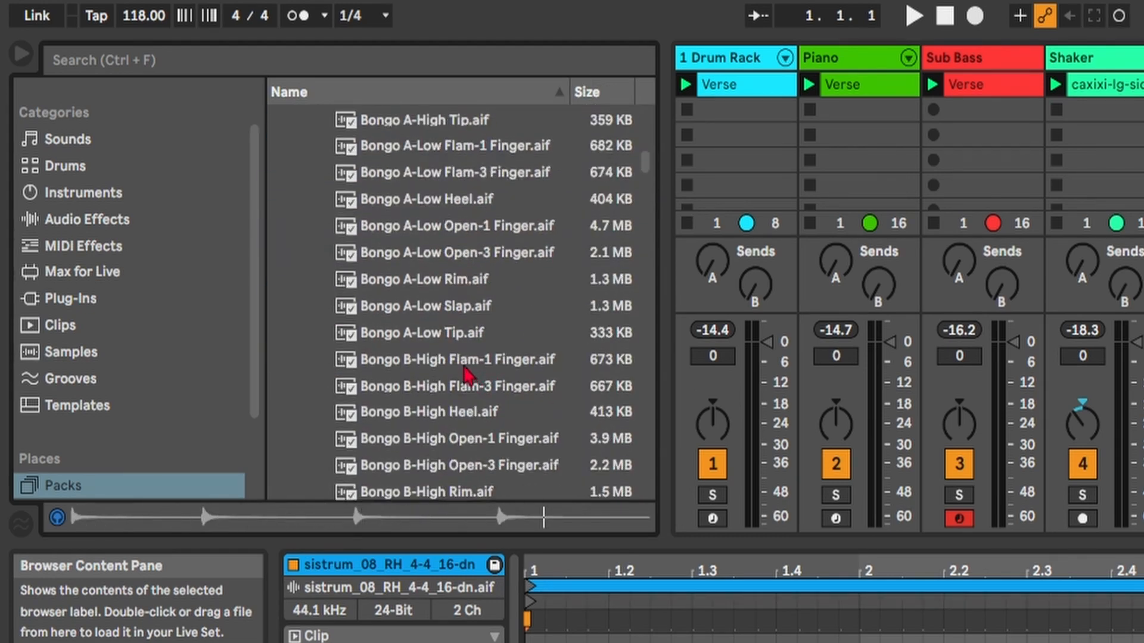
{"action": "left_click", "coordinate": [443, 173]}
{"action": "left_click", "coordinate": [462, 253]}
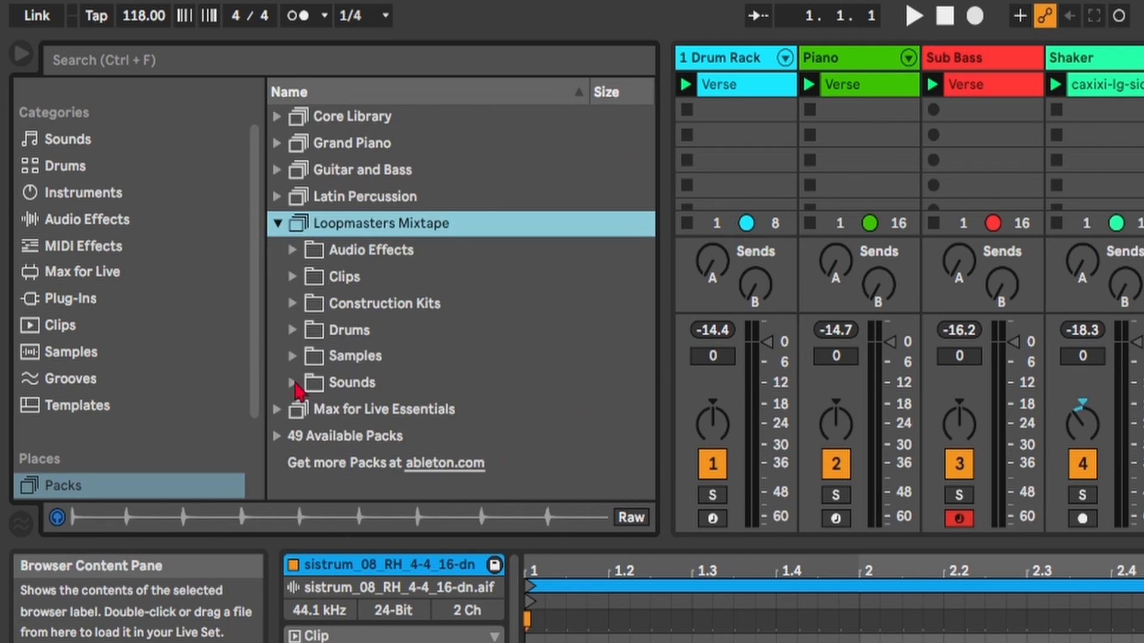
Step: Open the Drum and Perc Loops folder of Tribal Percussion Loops under Prime Loops in the Loopmasters Mixtape samples
{"action": "left_click", "coordinate": [292, 355]}
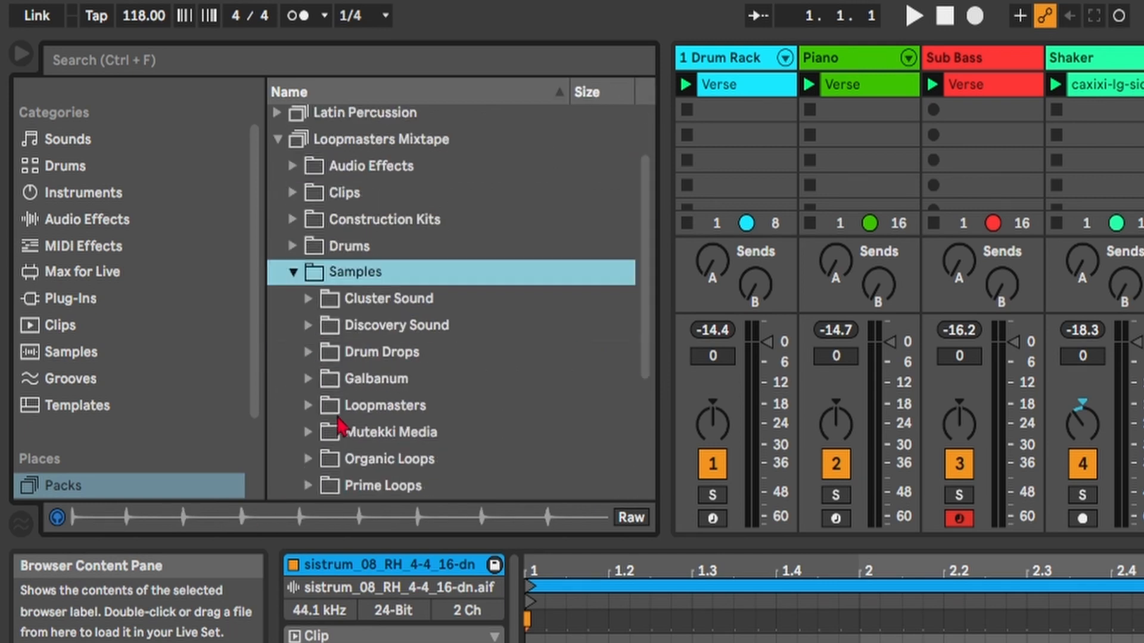
{"action": "scroll", "coordinate": [305, 360], "scroll_direction": "down", "scroll_amount": 5}
{"action": "left_click", "coordinate": [309, 326]}
{"action": "scroll", "coordinate": [358, 357], "scroll_direction": "down", "scroll_amount": 3}
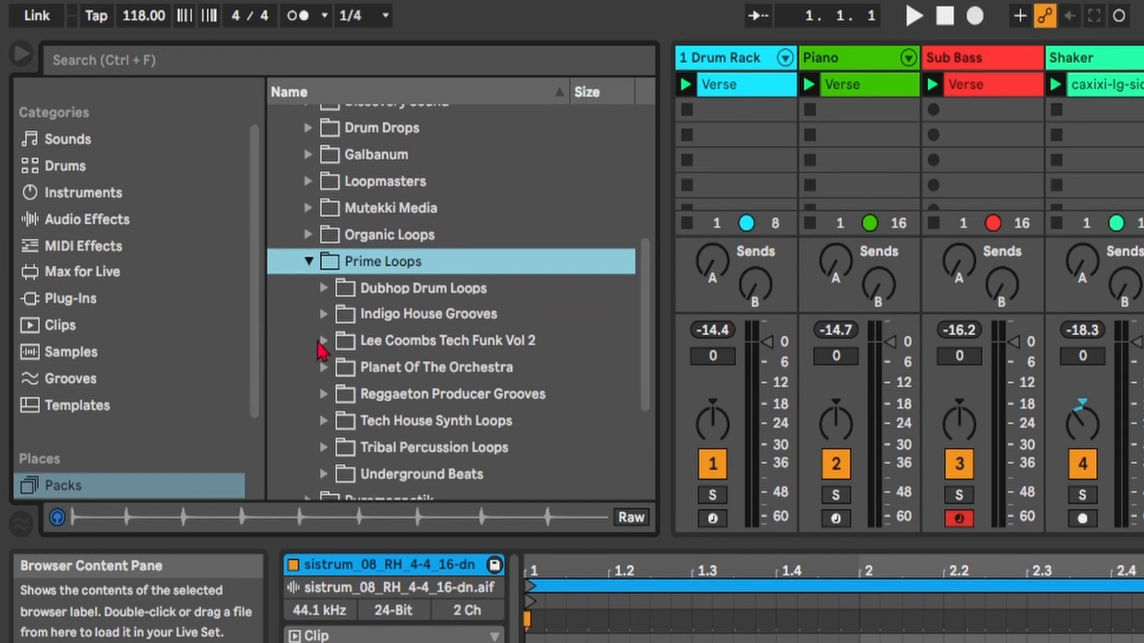
{"action": "left_click", "coordinate": [391, 416]}
{"action": "scroll", "coordinate": [381, 415], "scroll_direction": "down", "scroll_amount": 2}
{"action": "left_click", "coordinate": [336, 391]}
Step: Audition the cajon and percussion loops against the playing track and place lo_conga_130_PL_42.aif on a new audio track
{"action": "left_click", "coordinate": [471, 416]}
{"action": "scroll", "coordinate": [471, 415], "scroll_direction": "down", "scroll_amount": 2}
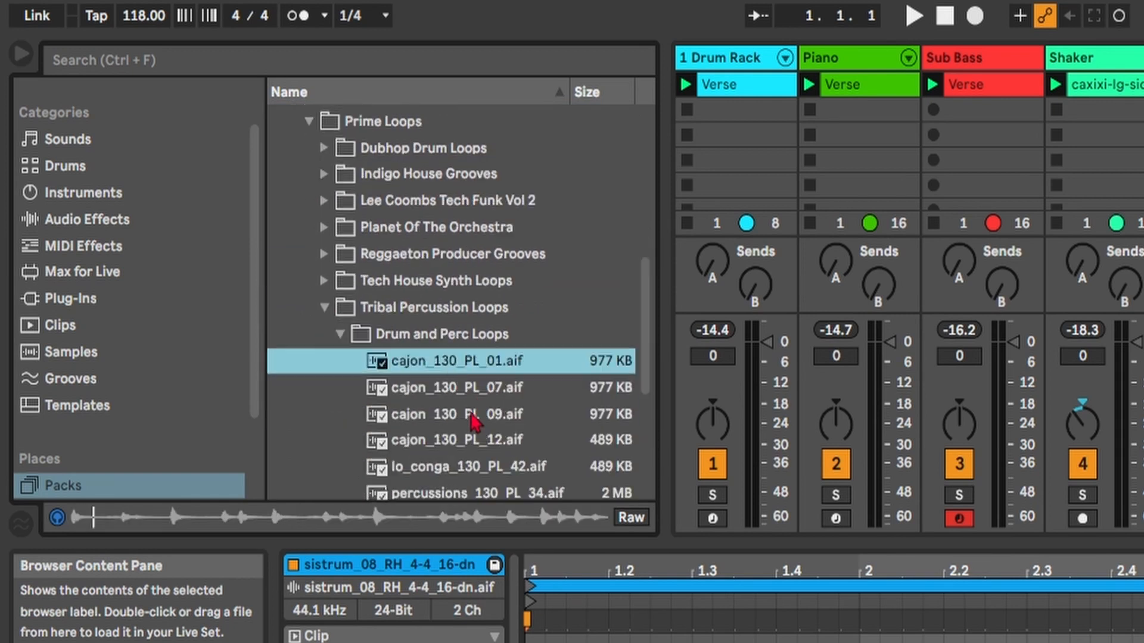
{"action": "left_click", "coordinate": [463, 416]}
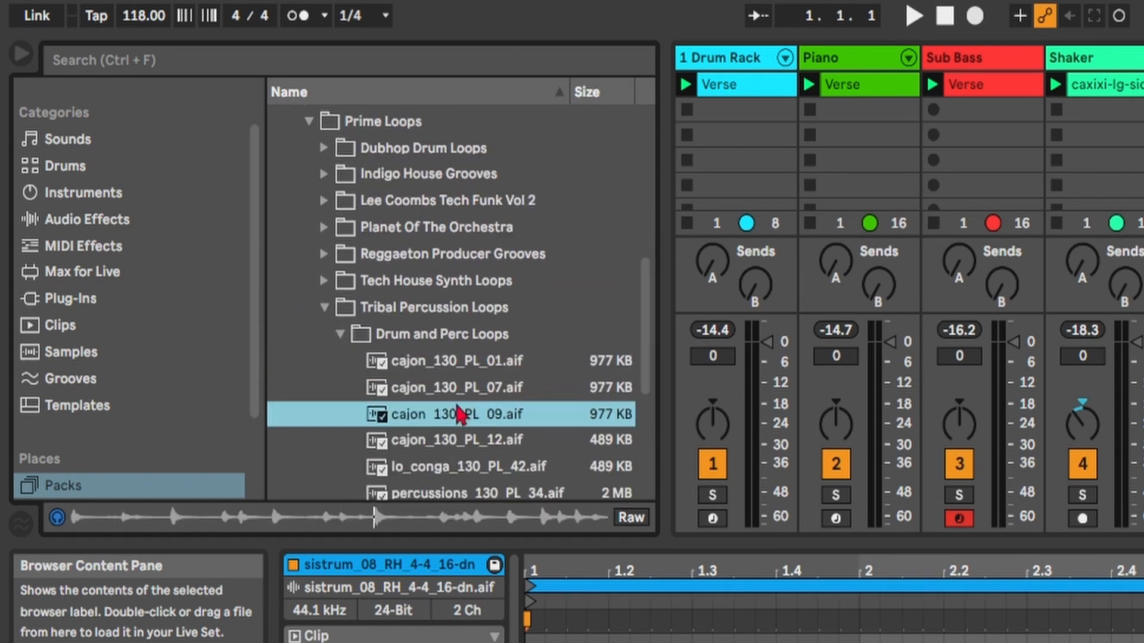
{"action": "key", "text": "space"}
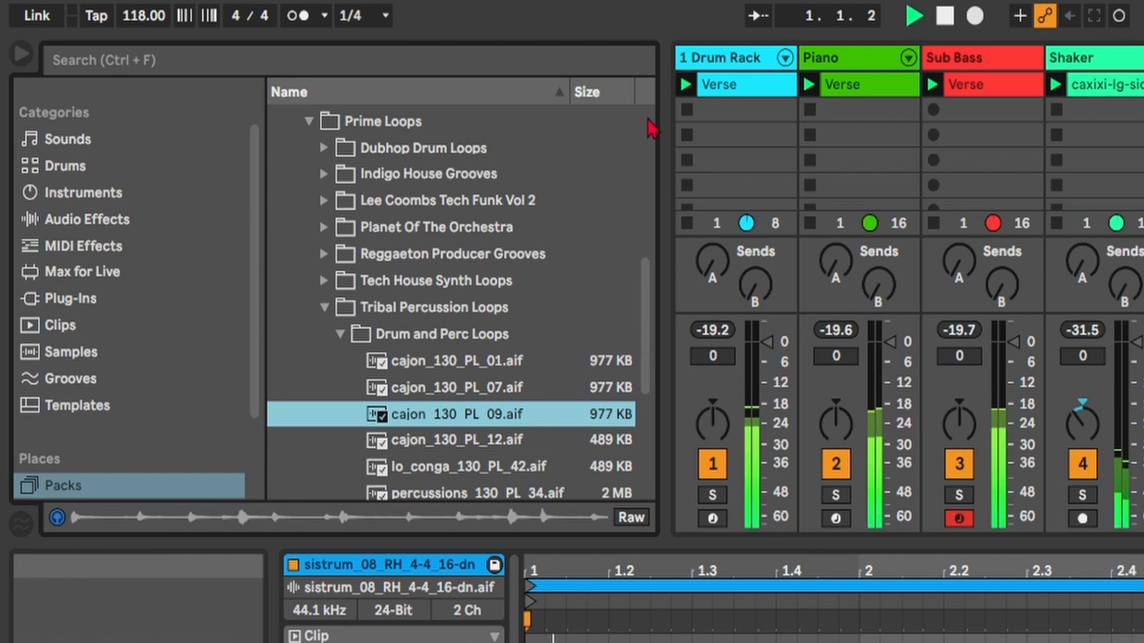
{"action": "left_click", "coordinate": [485, 451]}
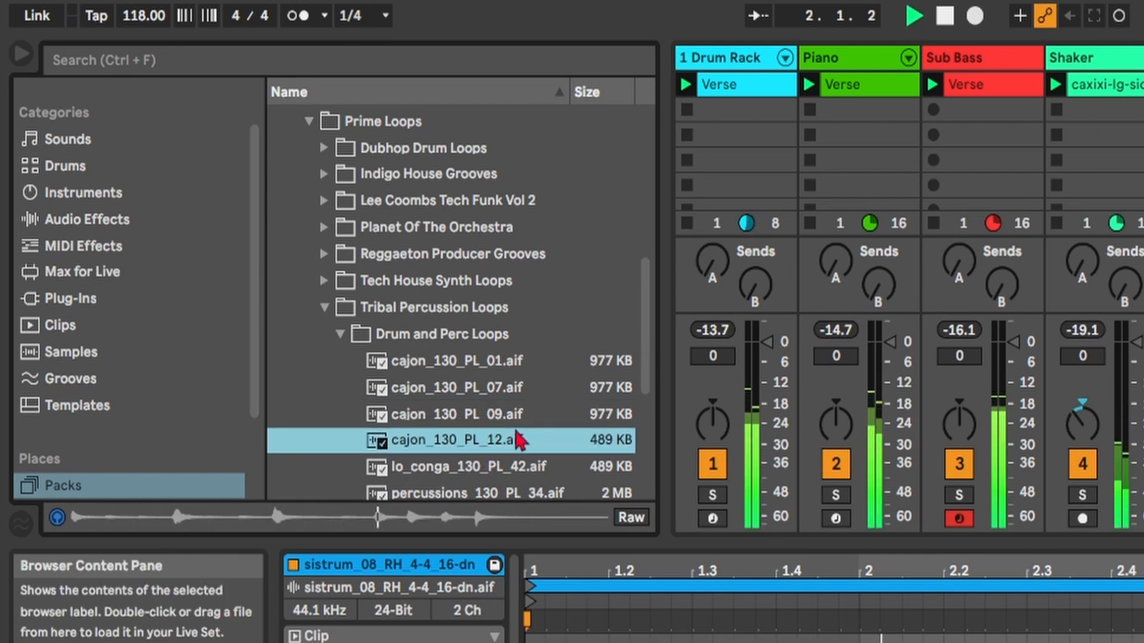
{"action": "scroll", "coordinate": [490, 420], "scroll_direction": "down", "scroll_amount": 3}
{"action": "key", "text": "Down"}
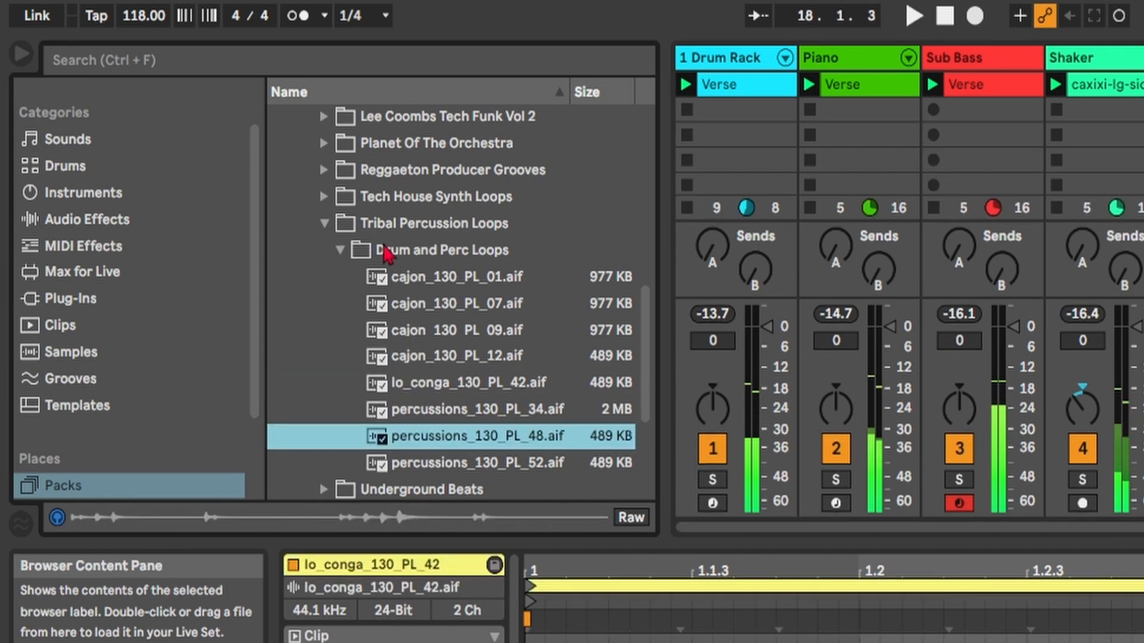
Step: Search the packs for bongo and open the Drum and Perc Loops folder of Global Beatworks Vol 3
{"action": "left_click", "coordinate": [341, 251]}
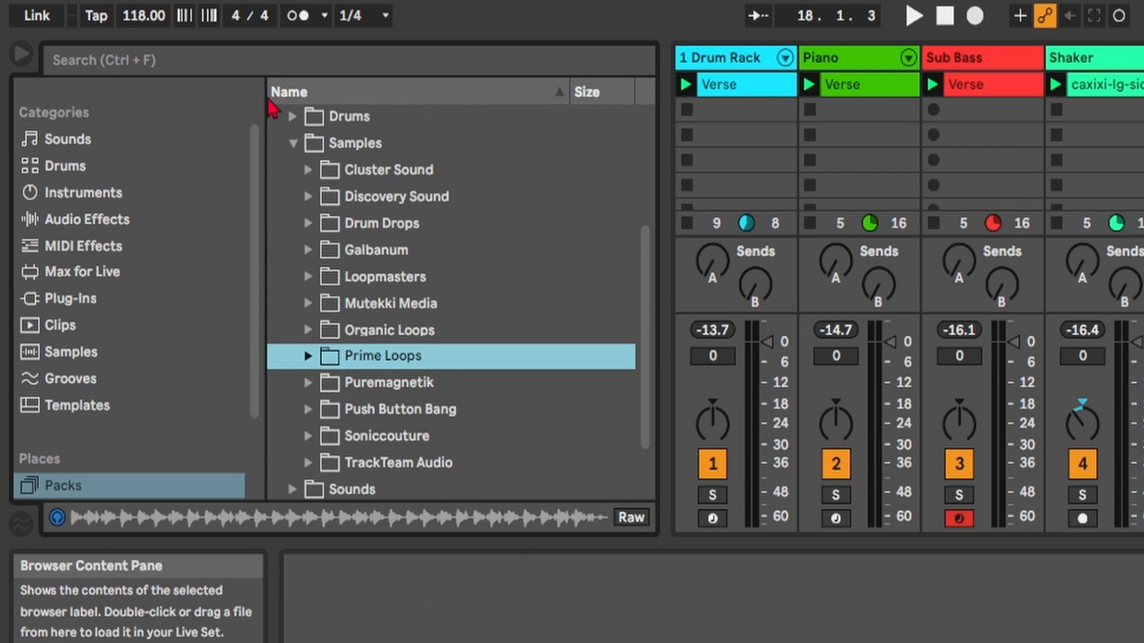
{"action": "left_click", "coordinate": [265, 63]}
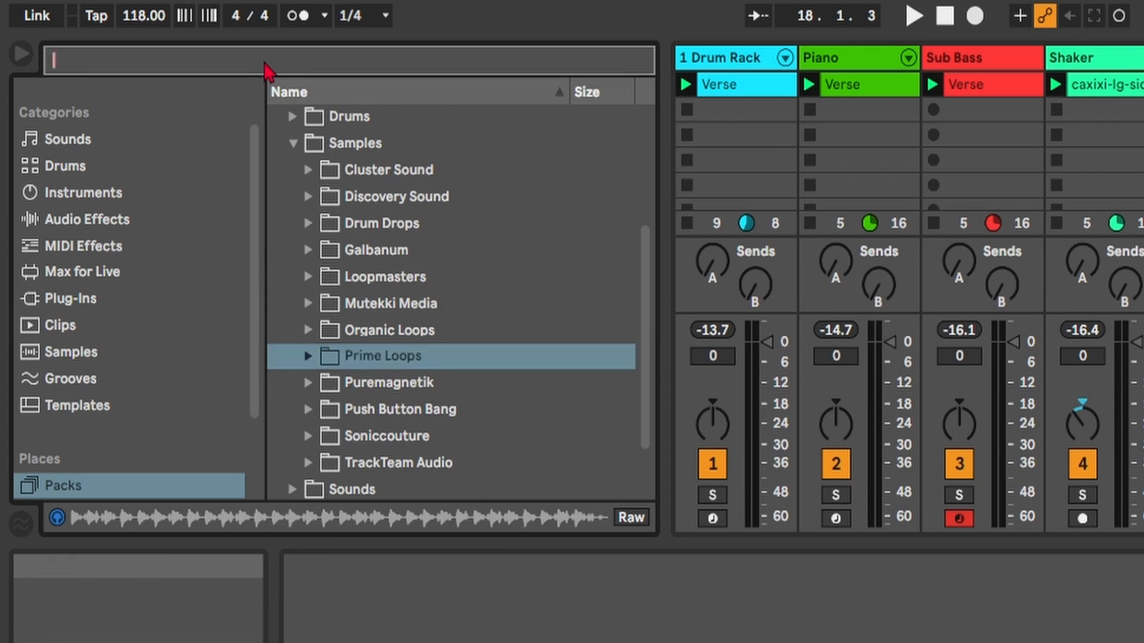
{"action": "type", "text": "bongo"}
{"action": "left_click", "coordinate": [294, 403]}
{"action": "left_click", "coordinate": [320, 435]}
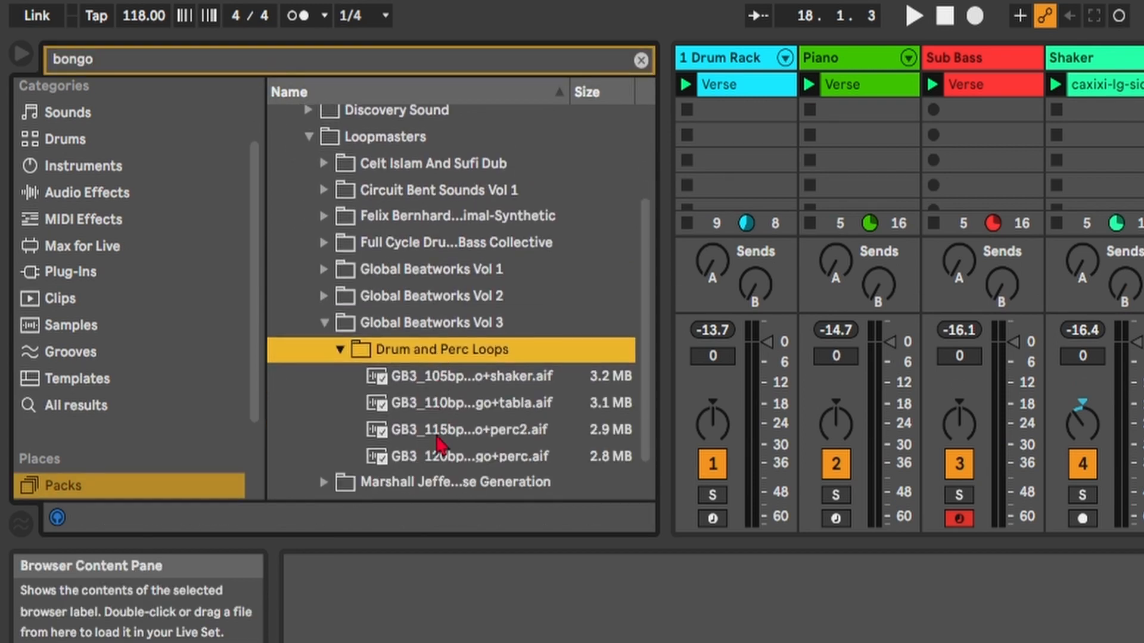
Step: Audition the Global Beatworks bongo loops with the track and place the GB2_122bpm_conga_bongo_ mix.aif loop on a new audio track
{"action": "left_click", "coordinate": [453, 404]}
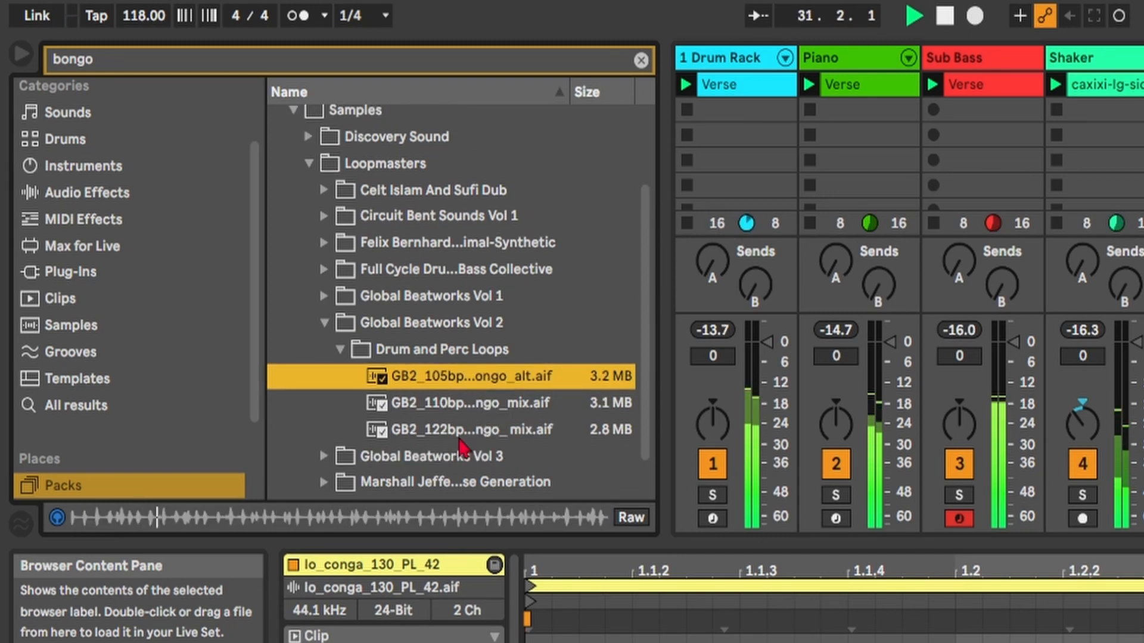
{"action": "left_click", "coordinate": [459, 437]}
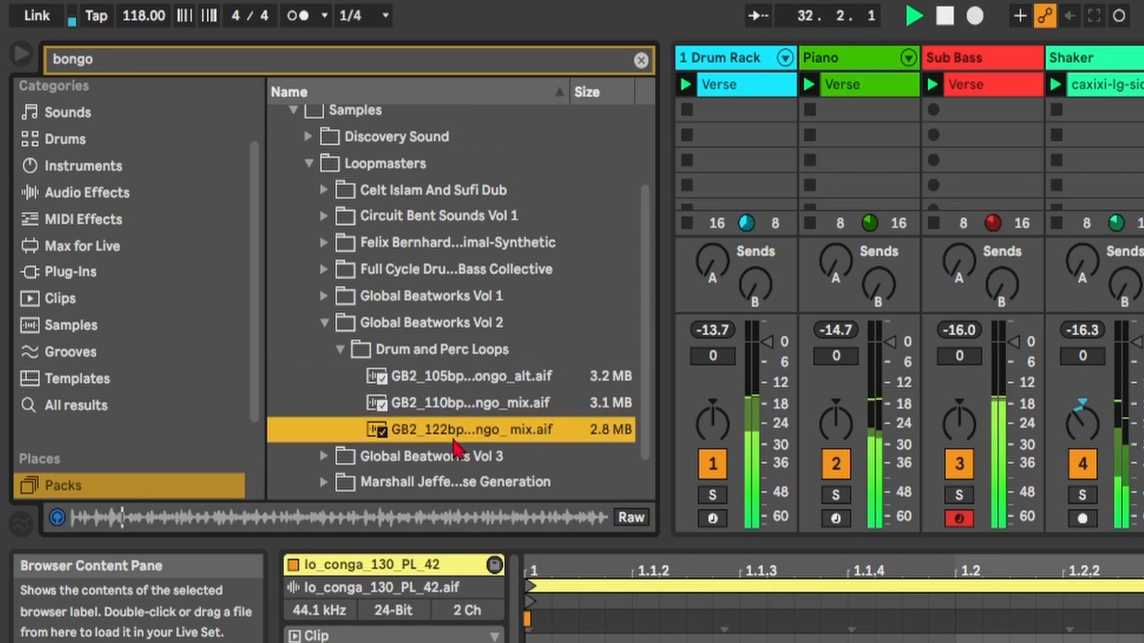
{"action": "key", "text": "space"}
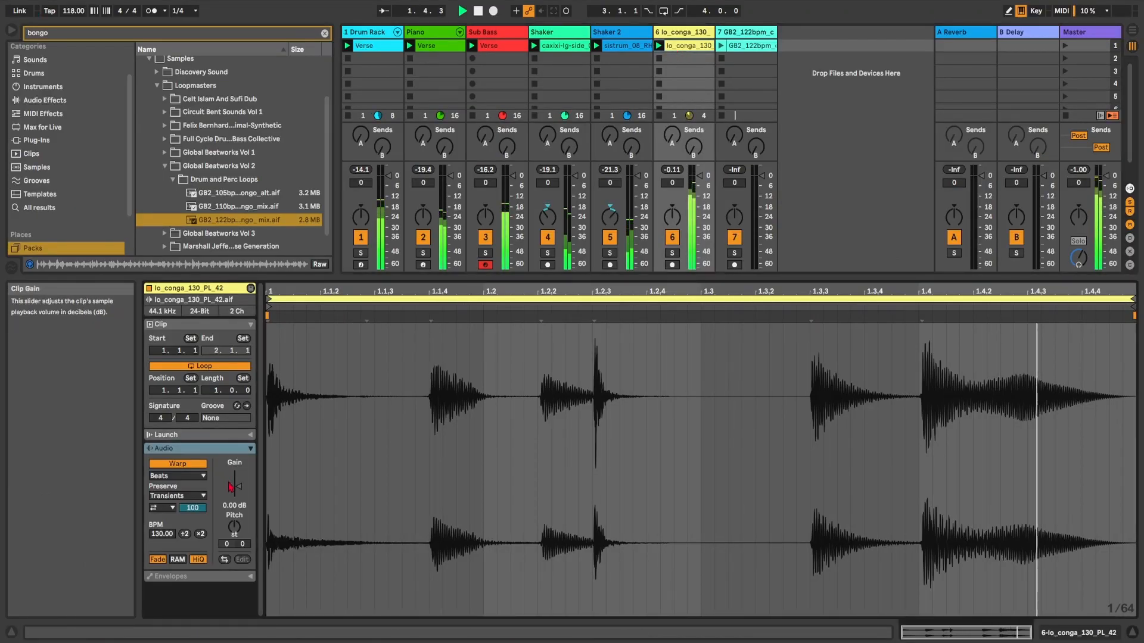
Step: Lower the lo_conga_130_PL_42 clip's gain to -10.8 dB
{"action": "mouse_move", "coordinate": [231, 487]}
{"action": "left_mouse_down"}
{"action": "mouse_move", "coordinate": [230, 518]}
{"action": "mouse_move", "coordinate": [238, 488]}
{"action": "left_mouse_up"}
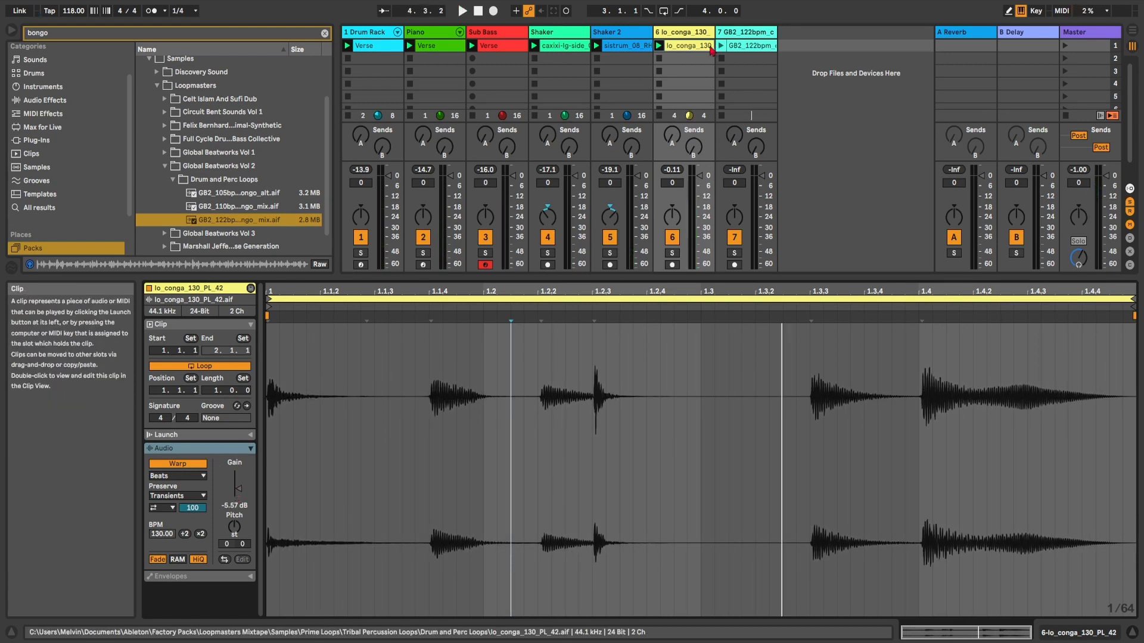
{"action": "left_click", "coordinate": [741, 48]}
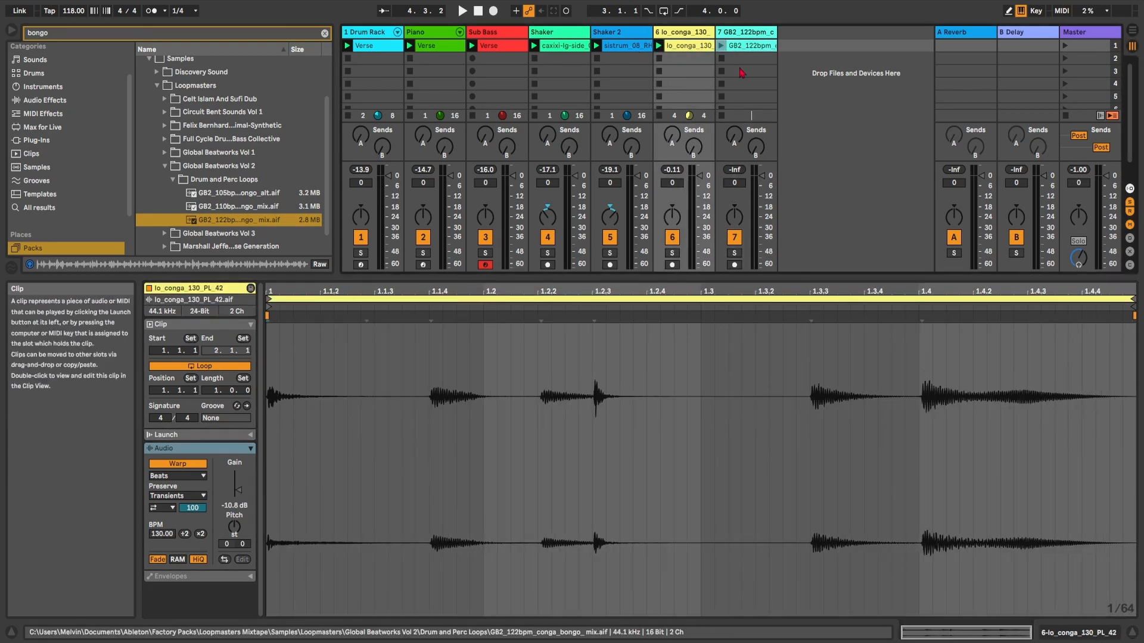
Step: Lower the GB2_122bpm_conga_bongo_ mix clip's gain to -11.4 dB
{"action": "left_click_drag", "start_coordinate": [239, 487], "coordinate": [239, 491]}
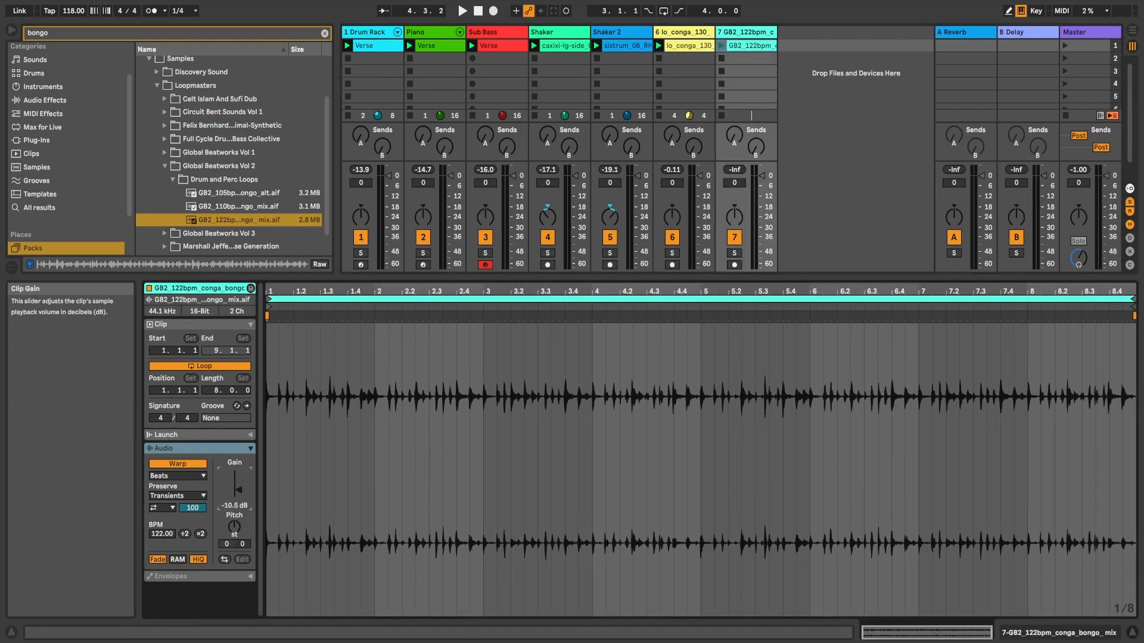
Step: Transfer all seven Session clips to the start of the Arrangement at bar 1 and return playback to the Arrangement
{"action": "left_click", "coordinate": [368, 47], "text": "shift"}
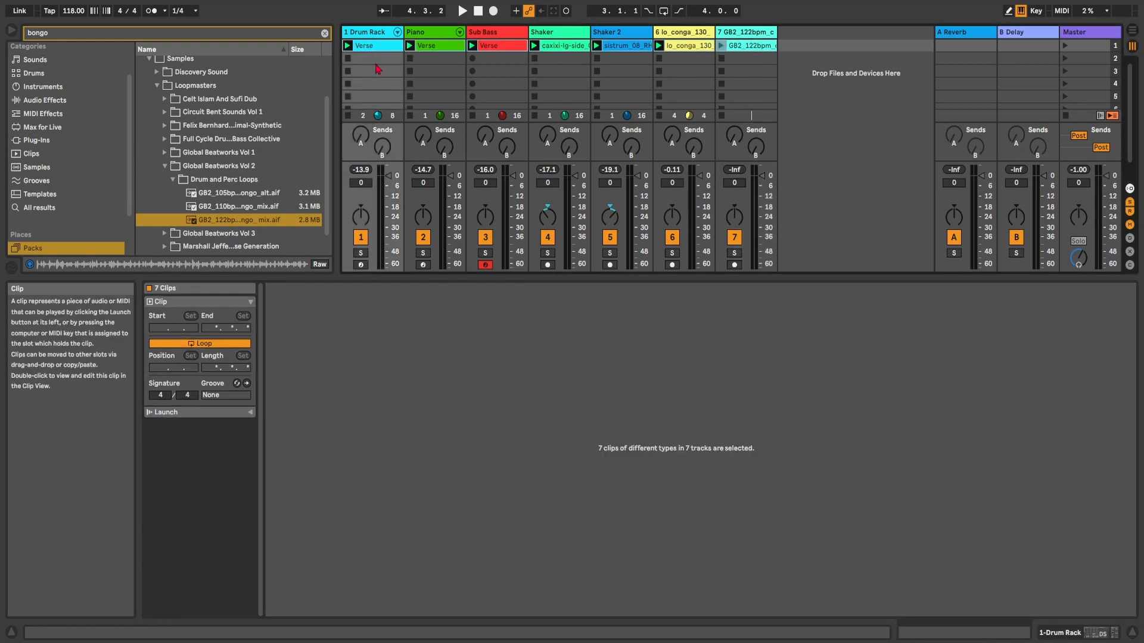
{"action": "key", "text": "Tab"}
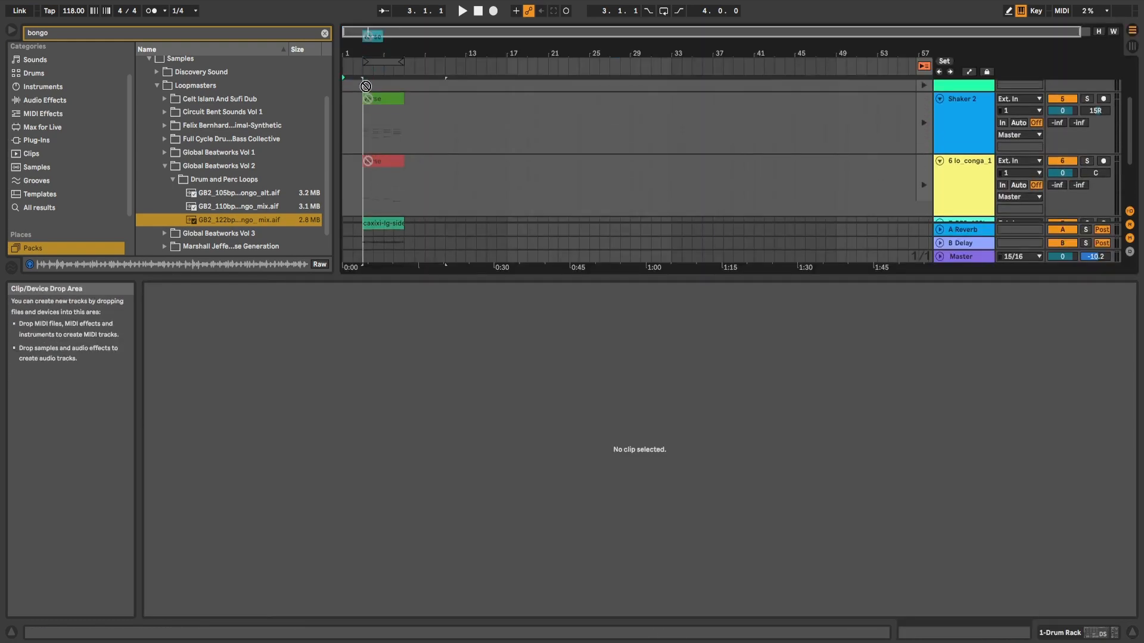
{"action": "left_click_drag", "start_coordinate": [365, 87], "coordinate": [677, 113]}
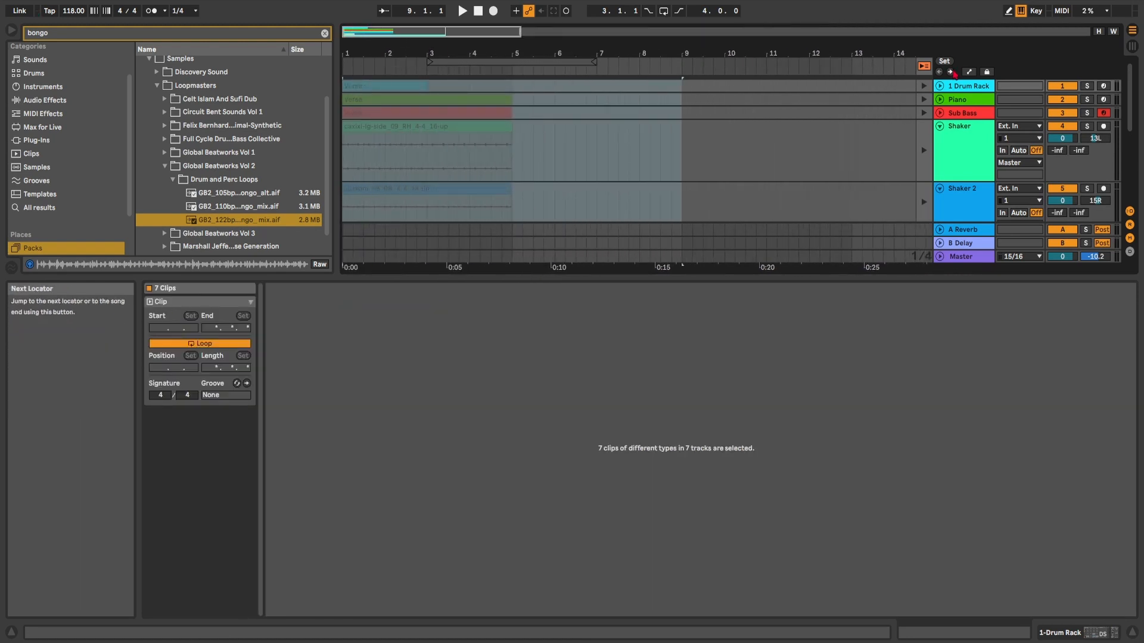
{"action": "left_click", "coordinate": [924, 66]}
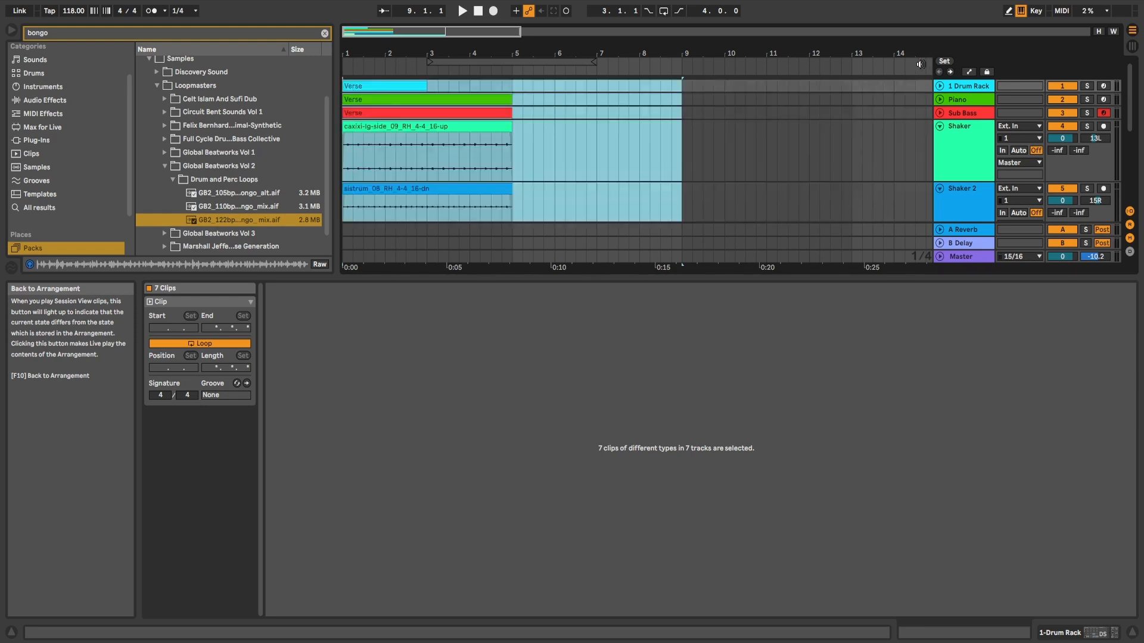
Step: Duplicate the two-bar Verse drum clip on the Drum Rack track so the beat fills bars 3 and 4
{"action": "left_click", "coordinate": [382, 86]}
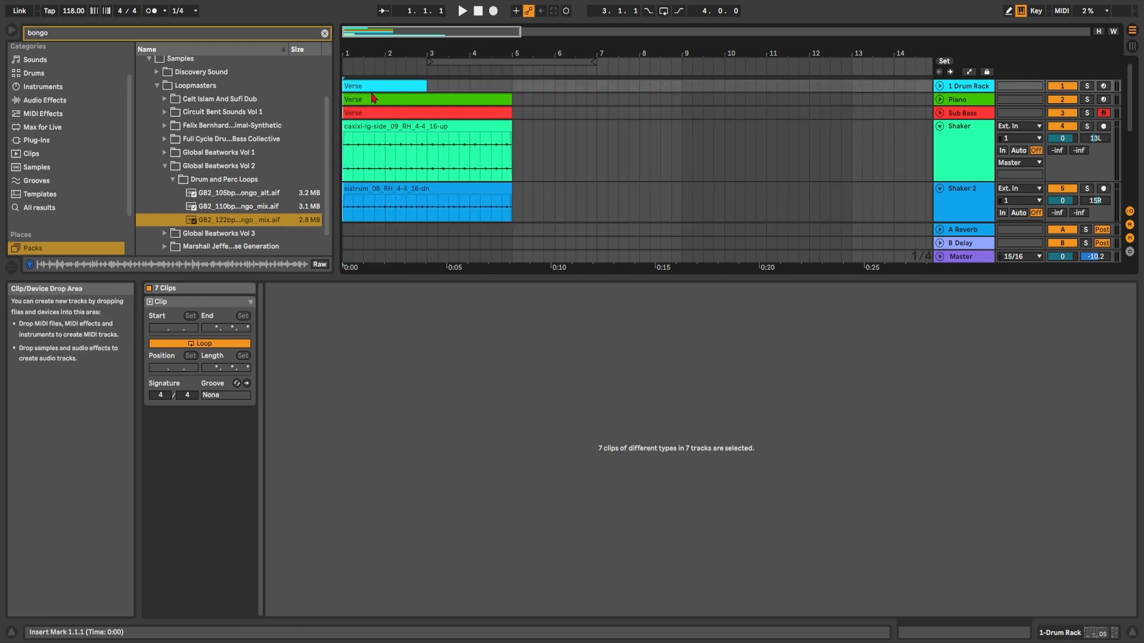
{"action": "key", "text": "ctrl+d"}
Step: Set the arrangement loop to the two bars from 1.1.1, turn looping on and play the percussion tracks
{"action": "left_click_drag", "start_coordinate": [471, 62], "coordinate": [391, 62]}
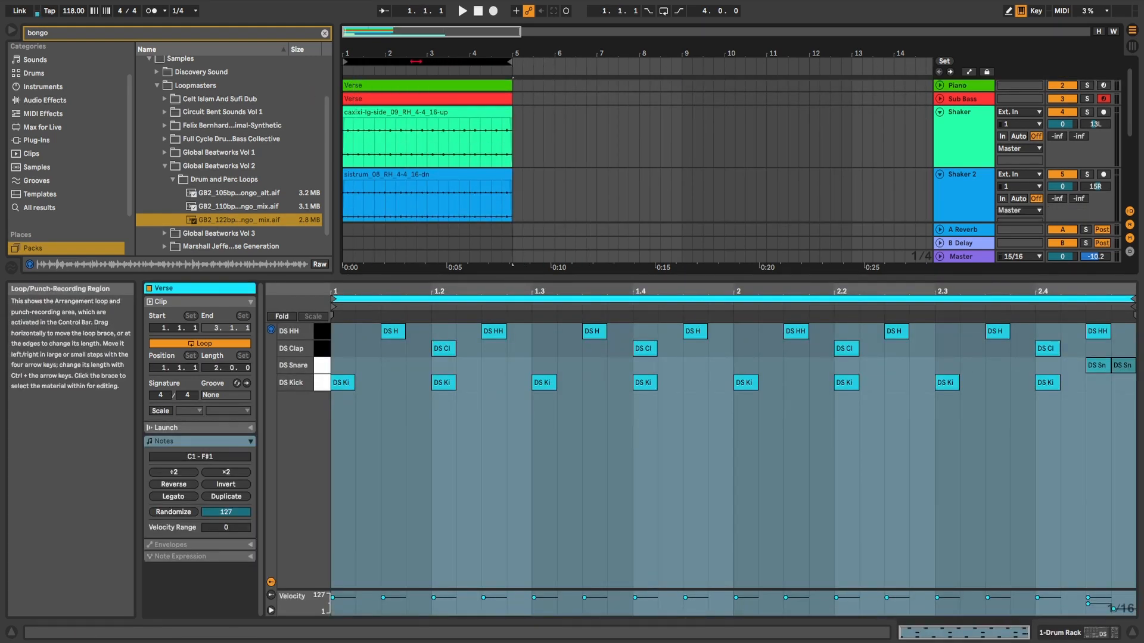
{"action": "left_click_drag", "start_coordinate": [510, 62], "coordinate": [426, 62]}
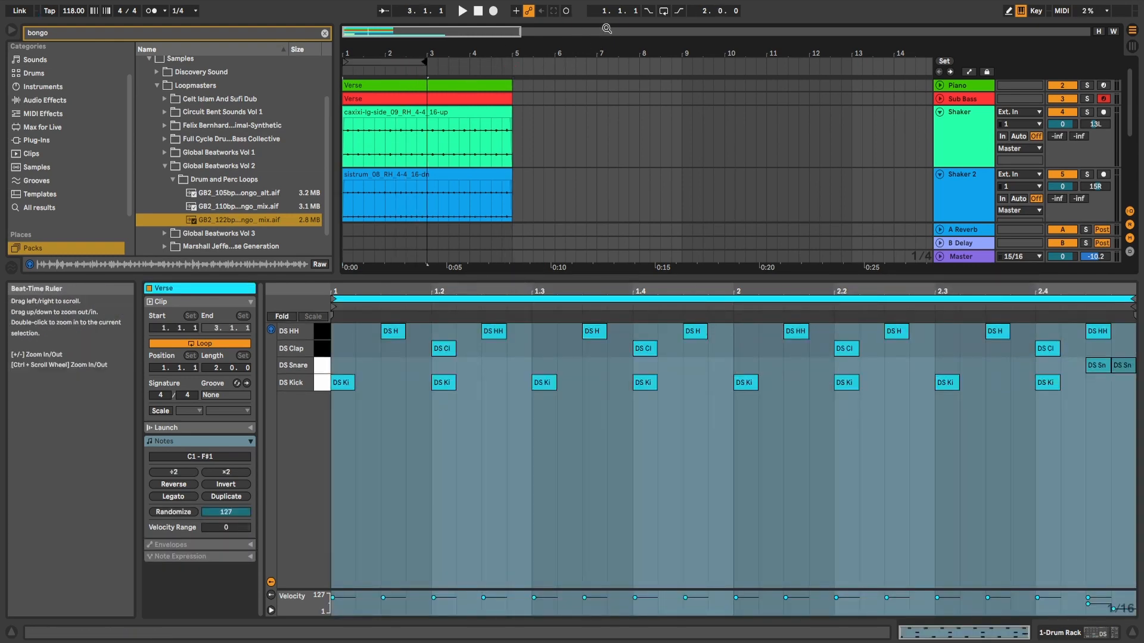
{"action": "left_click", "coordinate": [663, 11]}
{"action": "left_click", "coordinate": [406, 62]}
{"action": "key", "text": "space"}
{"action": "scroll", "coordinate": [407, 178], "scroll_direction": "down", "scroll_amount": 3}
{"action": "scroll", "coordinate": [408, 178], "scroll_direction": "down", "scroll_amount": 2}
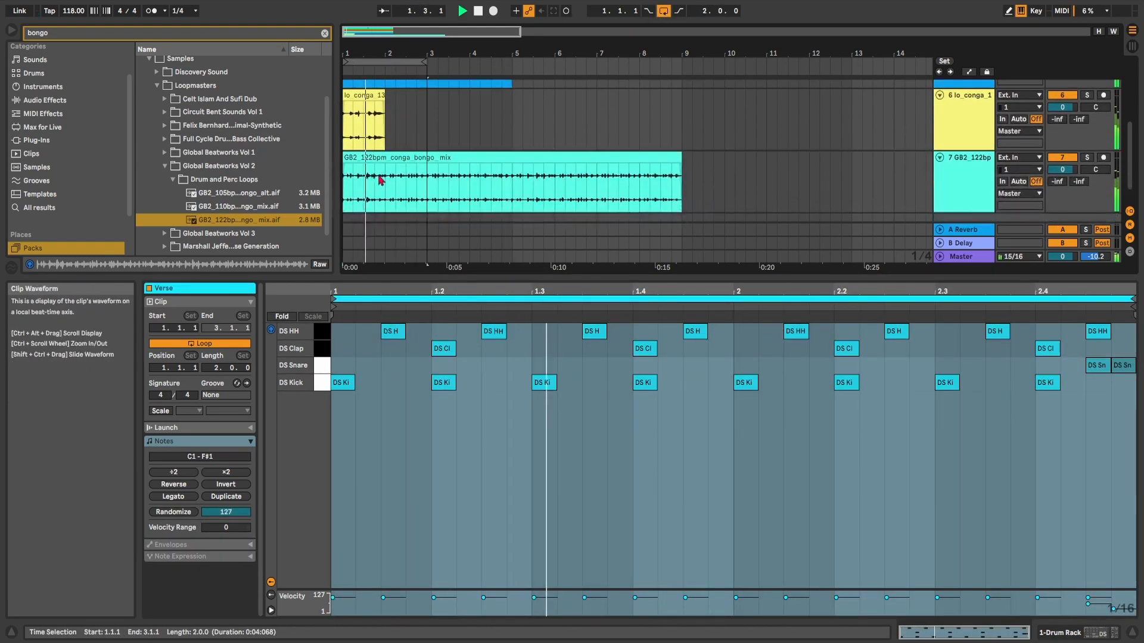
{"action": "key", "text": "space"}
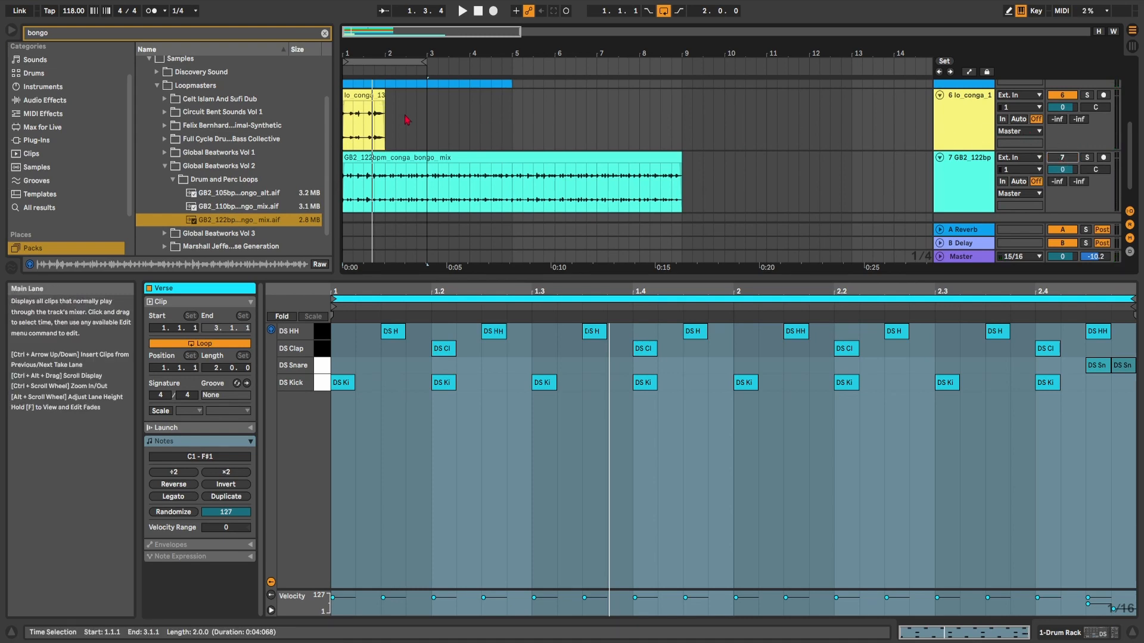
Step: Duplicate the lo_conga_130_PL_42 clip into bar 2, trim the last beat off the copy and play it back
{"action": "left_click", "coordinate": [380, 96]}
{"action": "key", "text": "space"}
{"action": "scroll", "coordinate": [358, 126], "scroll_direction": "up", "scroll_amount": 6}
{"action": "scroll", "coordinate": [364, 127], "scroll_direction": "down", "scroll_amount": 4}
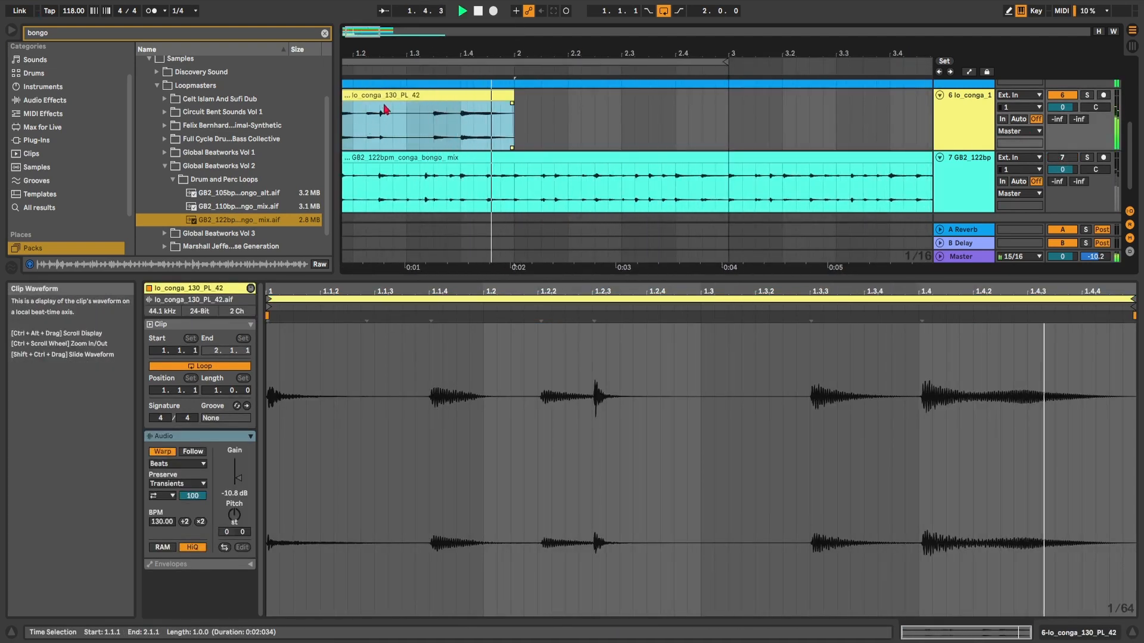
{"action": "key", "text": "space"}
{"action": "scroll", "coordinate": [386, 109], "scroll_direction": "down", "scroll_amount": 3}
{"action": "key", "text": "ctrl+d"}
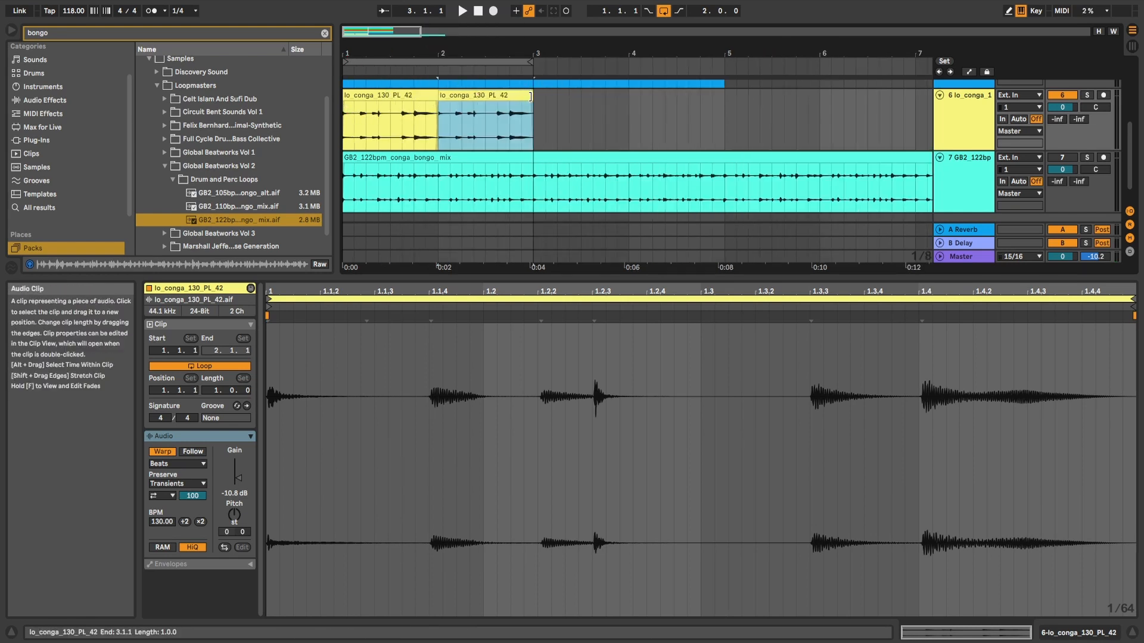
{"action": "left_click_drag", "start_coordinate": [531, 96], "coordinate": [503, 97]}
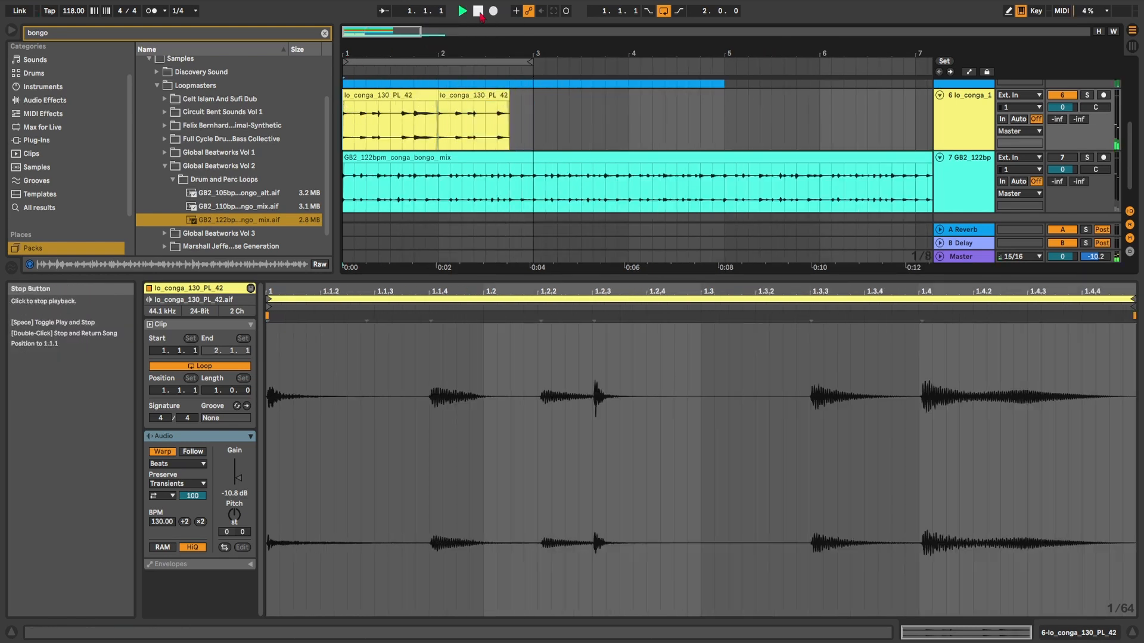
{"action": "key", "text": "space"}
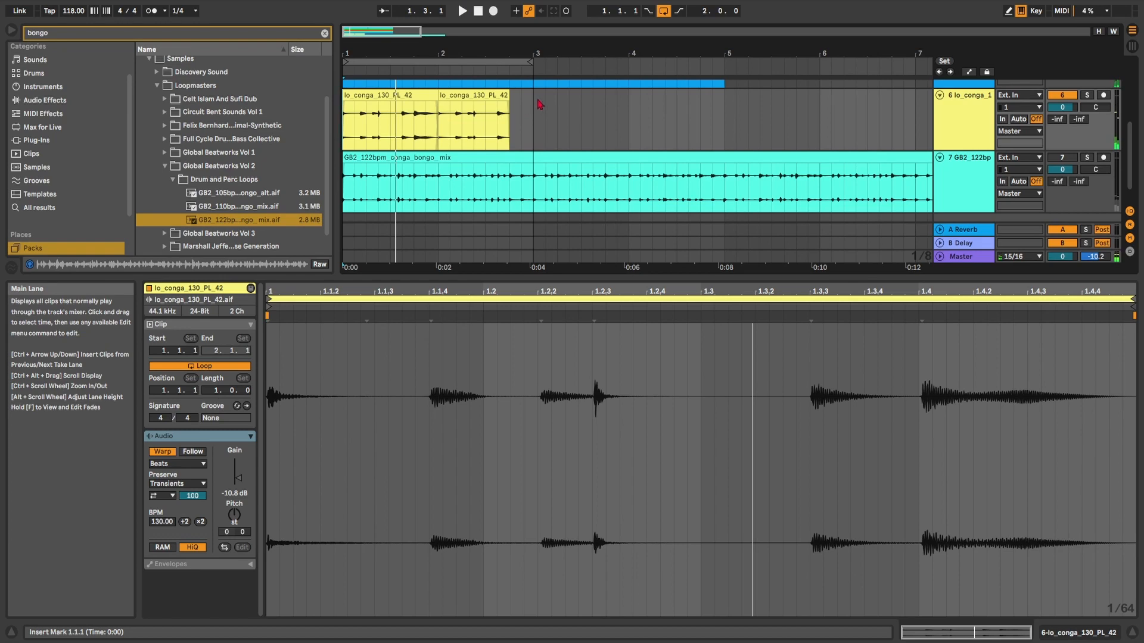
Step: Consolidate bars 1 and 2 of the conga track into one clip and duplicate it into bars 3 and 4
{"action": "left_click_drag", "start_coordinate": [536, 101], "coordinate": [337, 119]}
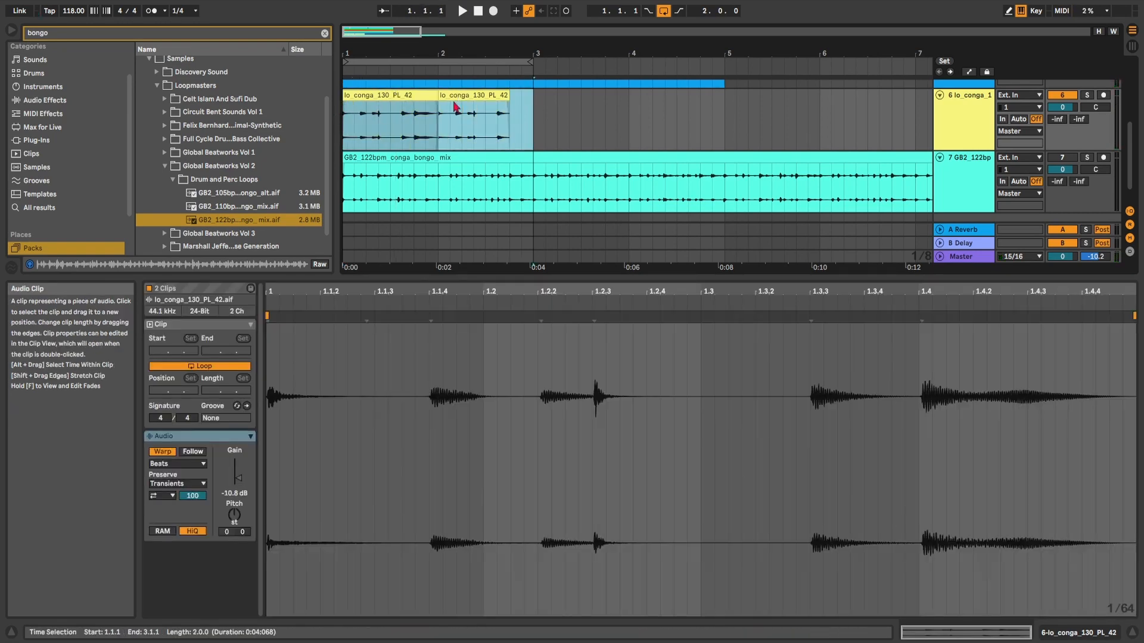
{"action": "right_click", "coordinate": [386, 97]}
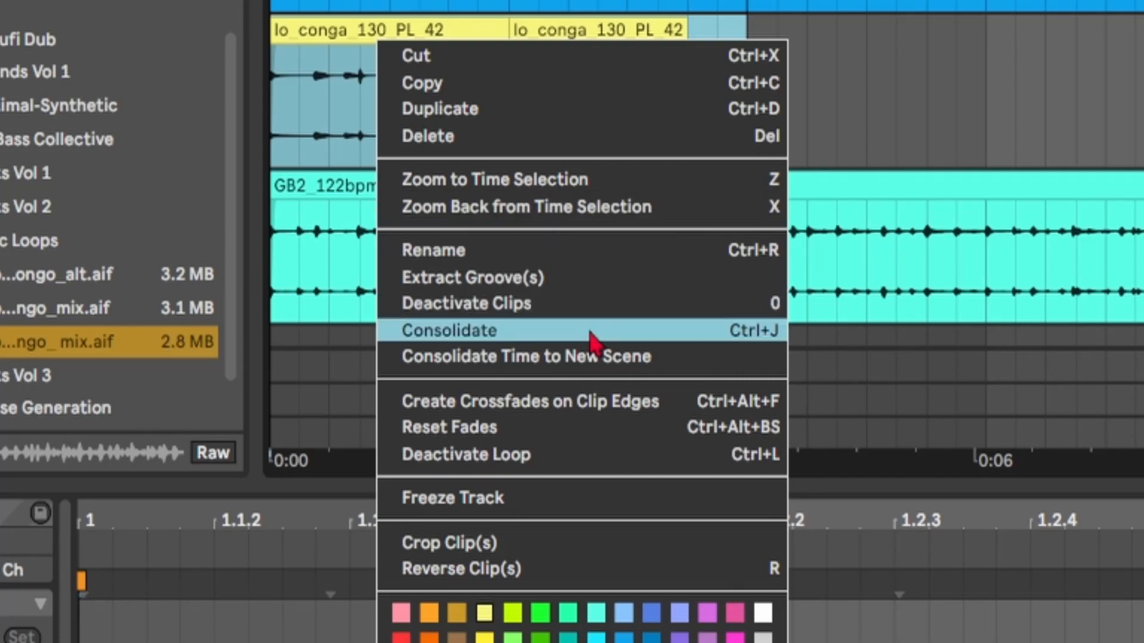
{"action": "left_click", "coordinate": [592, 340]}
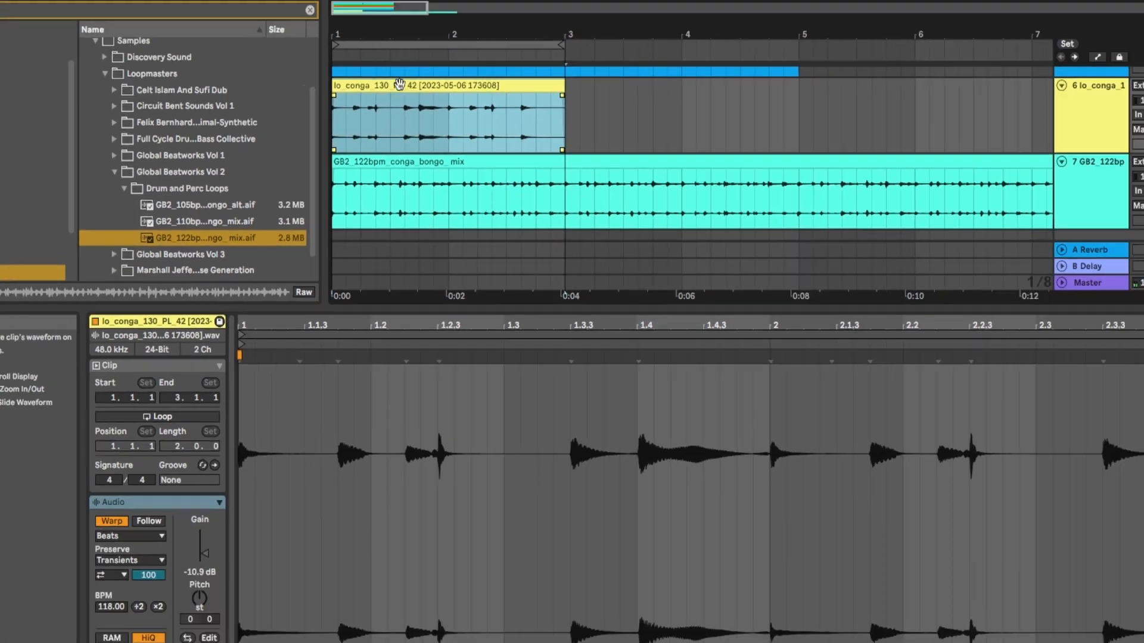
{"action": "key", "text": "ctrl+d"}
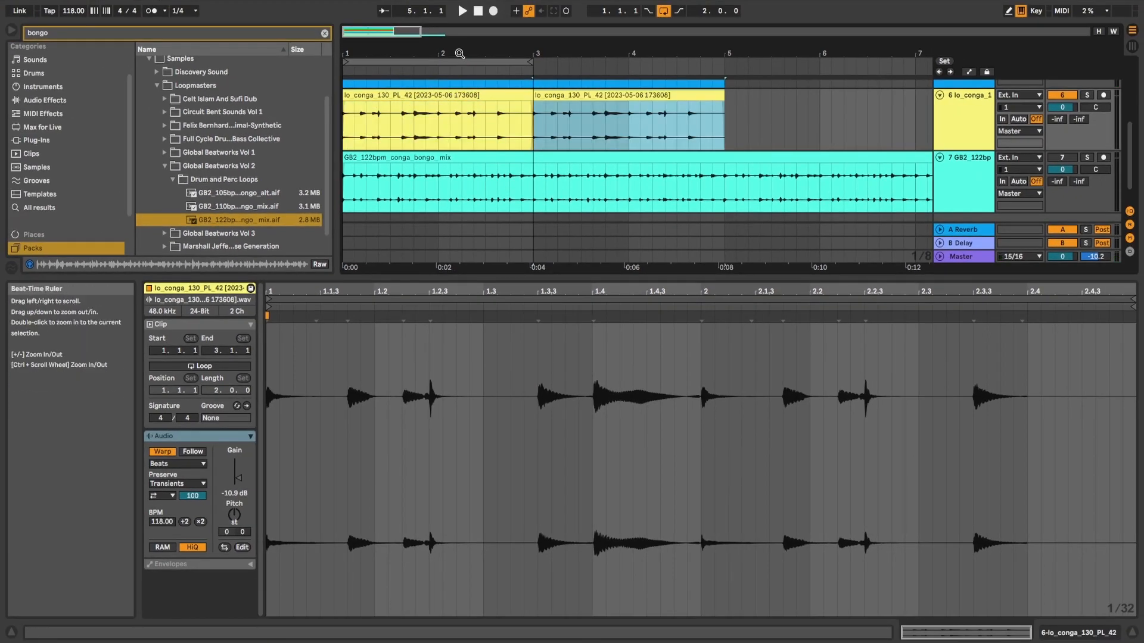
Step: Extend the arrangement loop to four bars and play the conga and bongo tracks from bar 1
{"action": "left_click_drag", "start_coordinate": [460, 54], "coordinate": [463, 24]}
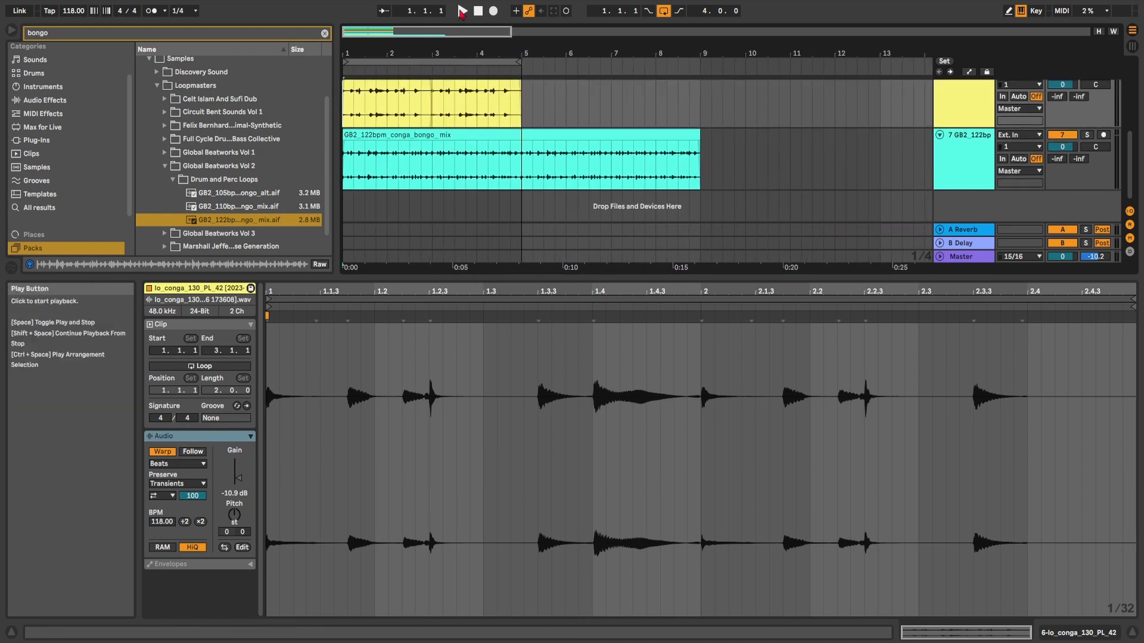
{"action": "left_click", "coordinate": [462, 11]}
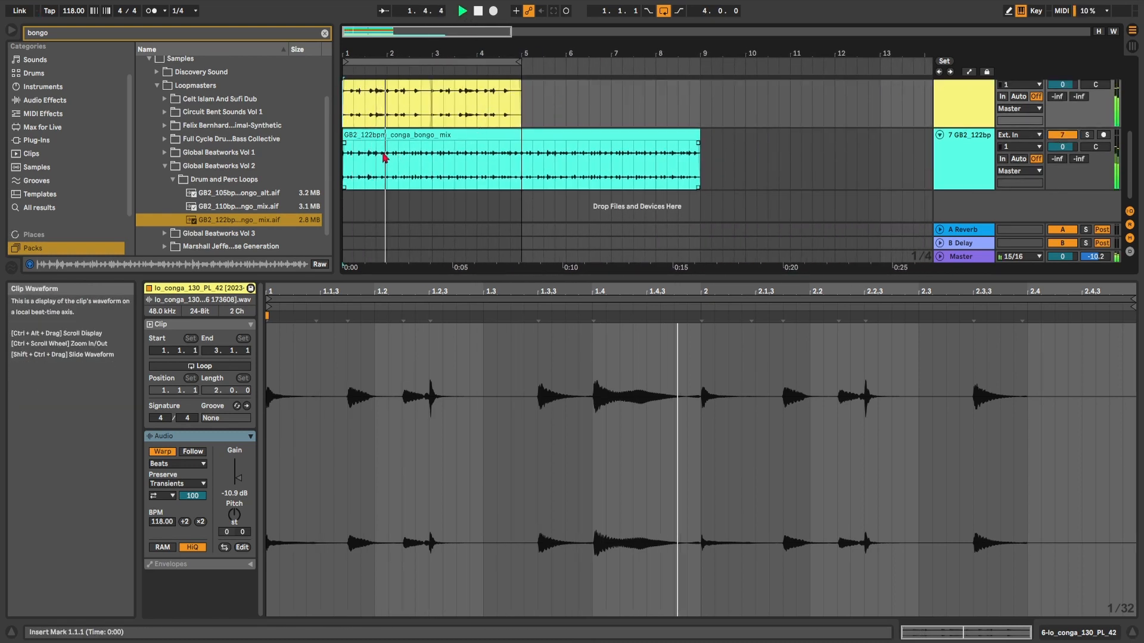
{"action": "scroll", "coordinate": [391, 149], "scroll_direction": "up", "scroll_amount": 1}
{"action": "scroll", "coordinate": [388, 156], "scroll_direction": "down", "scroll_amount": 2}
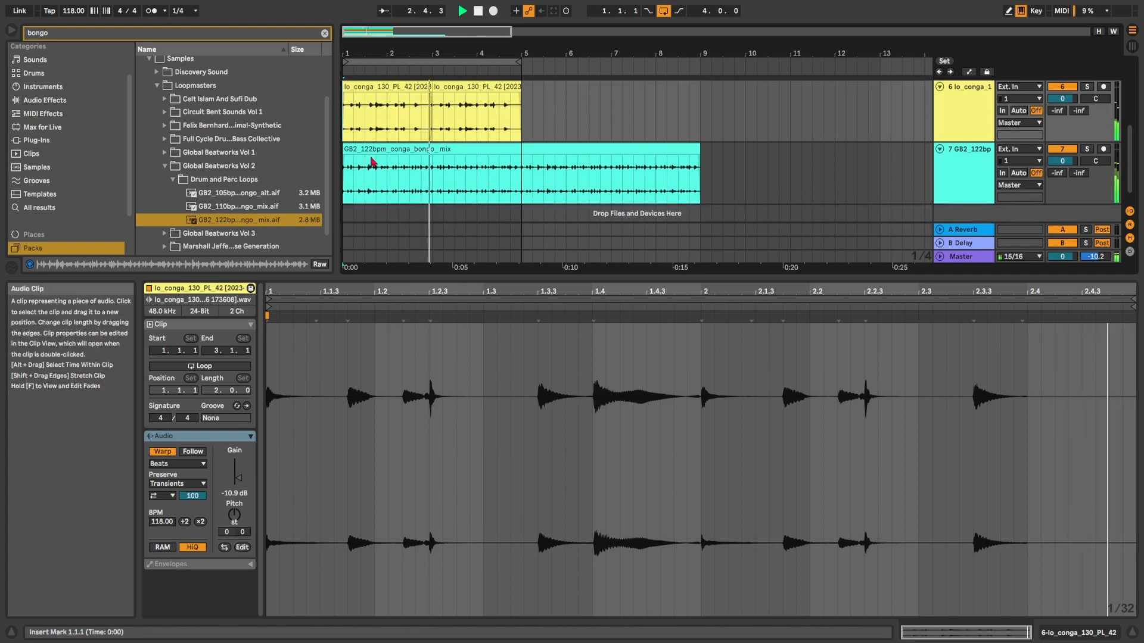
{"action": "scroll", "coordinate": [365, 172], "scroll_direction": "up", "scroll_amount": 3}
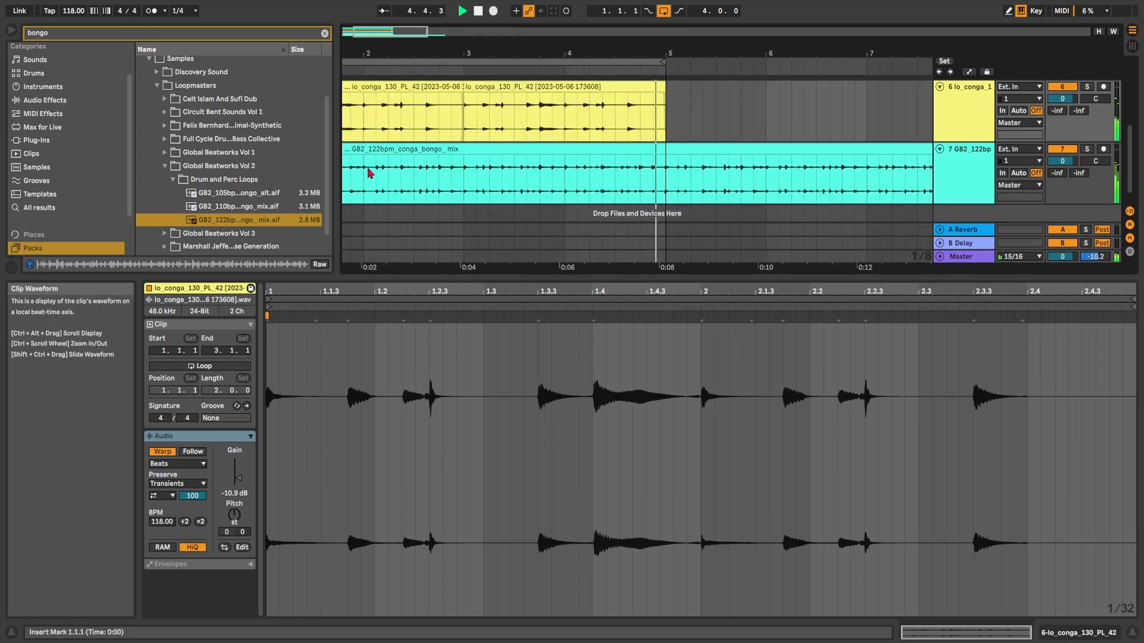
Step: Split the GB2_122bpm_conga_bongo_ mix clip at bar 5 and delete the part after the split
{"action": "left_click", "coordinate": [668, 169]}
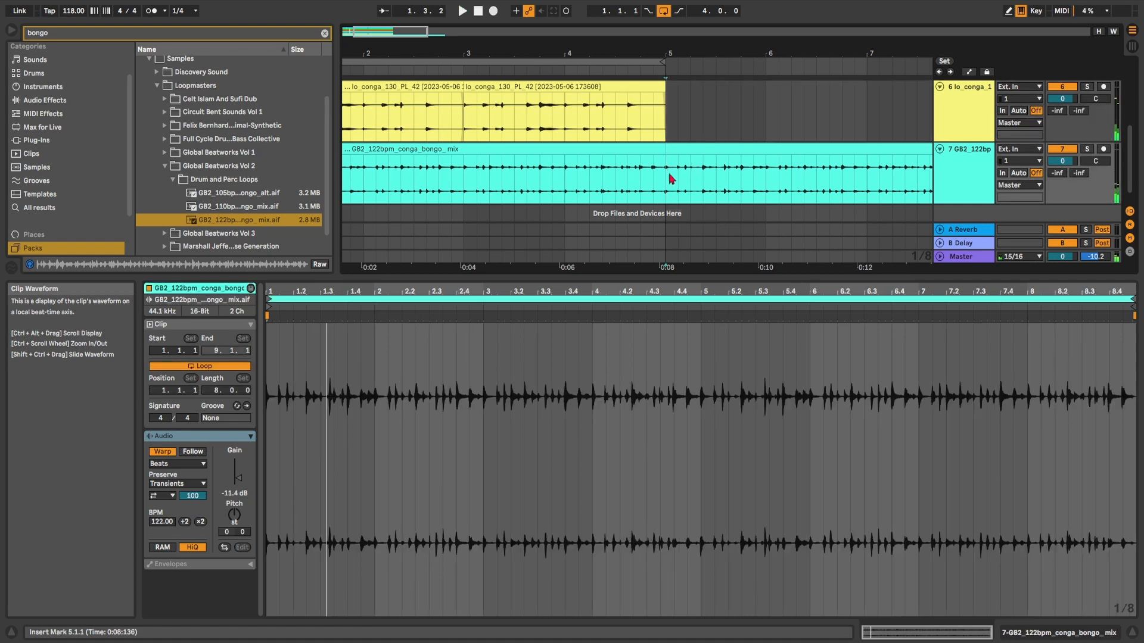
{"action": "key", "text": "ctrl+e"}
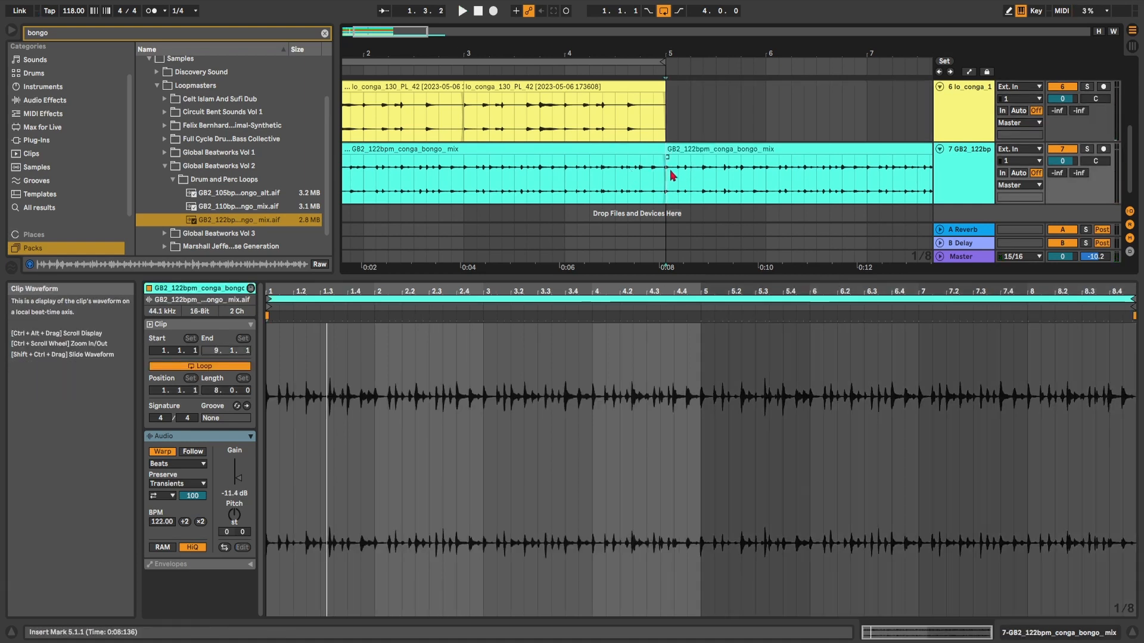
{"action": "scroll", "coordinate": [668, 167], "scroll_direction": "down", "scroll_amount": 5}
{"action": "left_click", "coordinate": [476, 151]}
{"action": "key", "text": "Delete"}
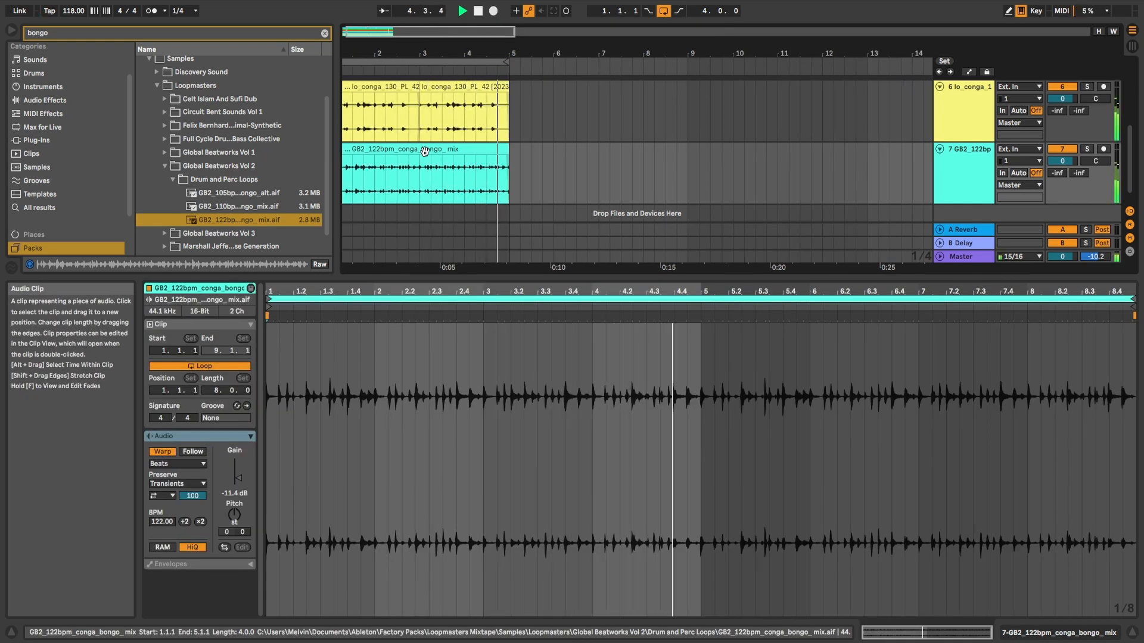
Step: Stop playback and inspect the bar 4 transients in the shortened conga and bongo clip's waveform
{"action": "key", "text": "space"}
{"action": "scroll", "coordinate": [463, 189], "scroll_direction": "up", "scroll_amount": 10}
{"action": "scroll", "coordinate": [515, 184], "scroll_direction": "down", "scroll_amount": 8}
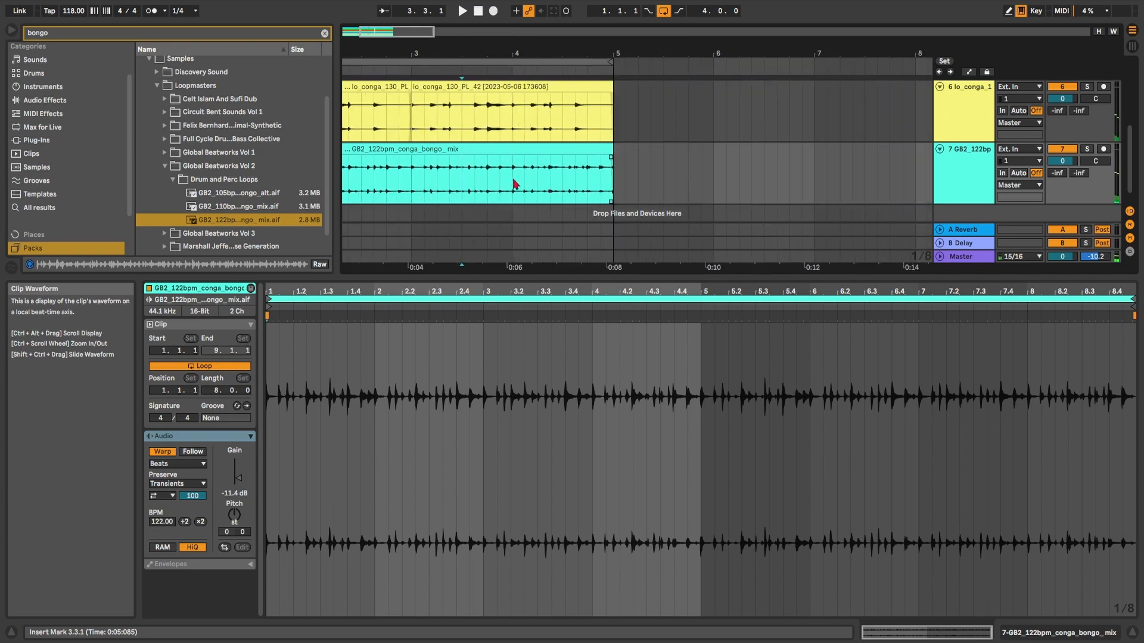
{"action": "left_click", "coordinate": [489, 151]}
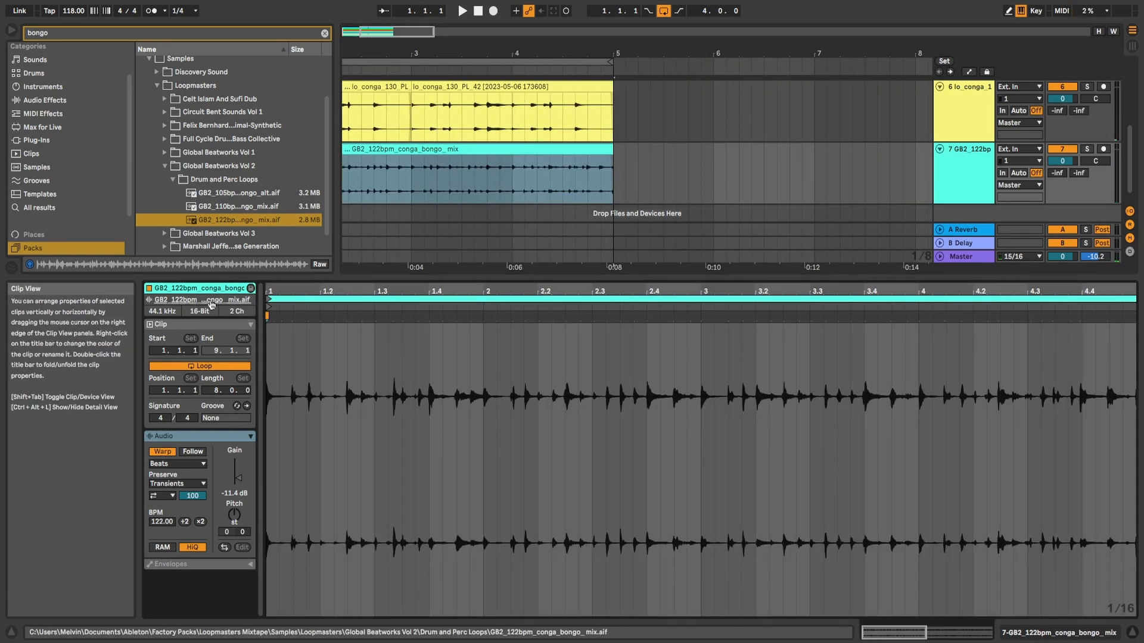
{"action": "left_click_drag", "start_coordinate": [882, 291], "coordinate": [463, 337]}
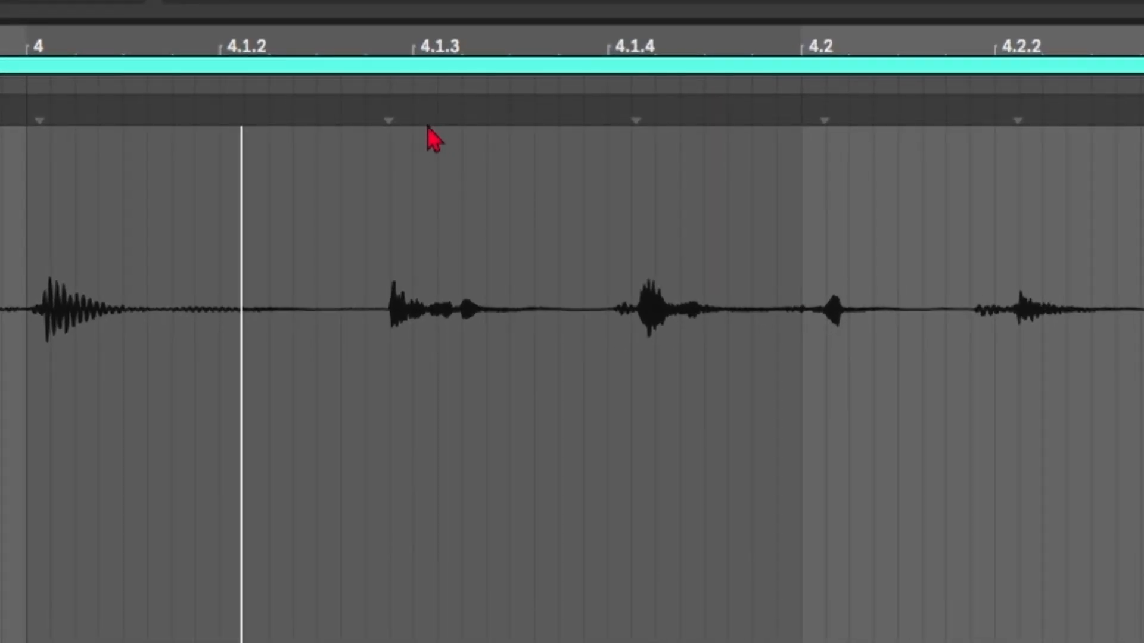
Step: Add a warp marker on the transient just before 4.1.3, try moving it close to 4.1.4 and undo that move
{"action": "left_click", "coordinate": [388, 112]}
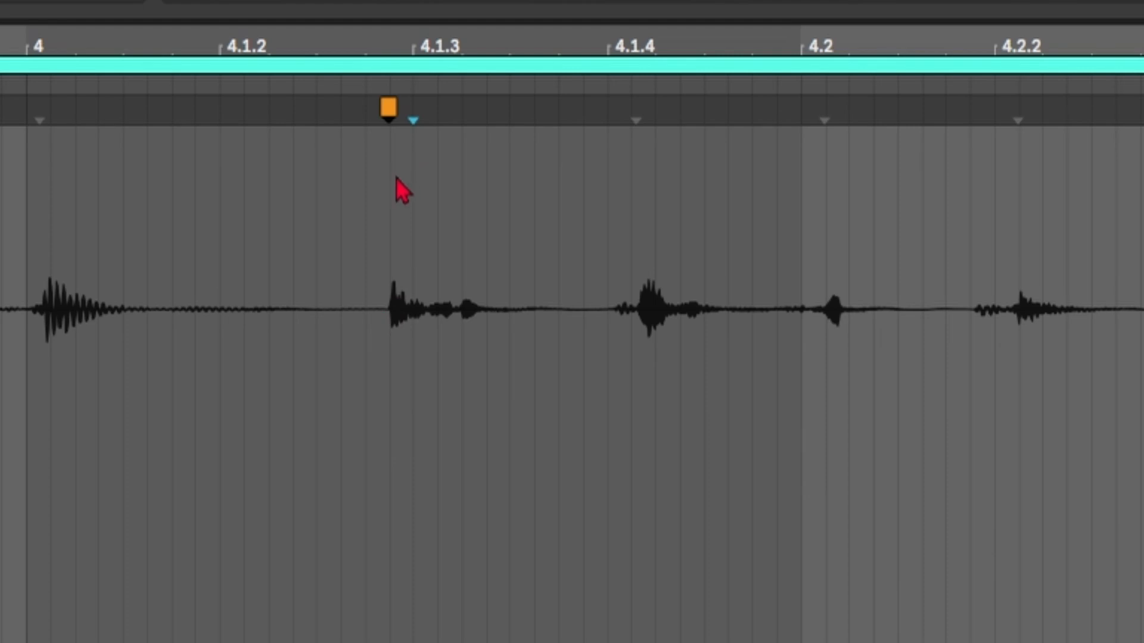
{"action": "left_click_drag", "start_coordinate": [388, 107], "coordinate": [583, 107]}
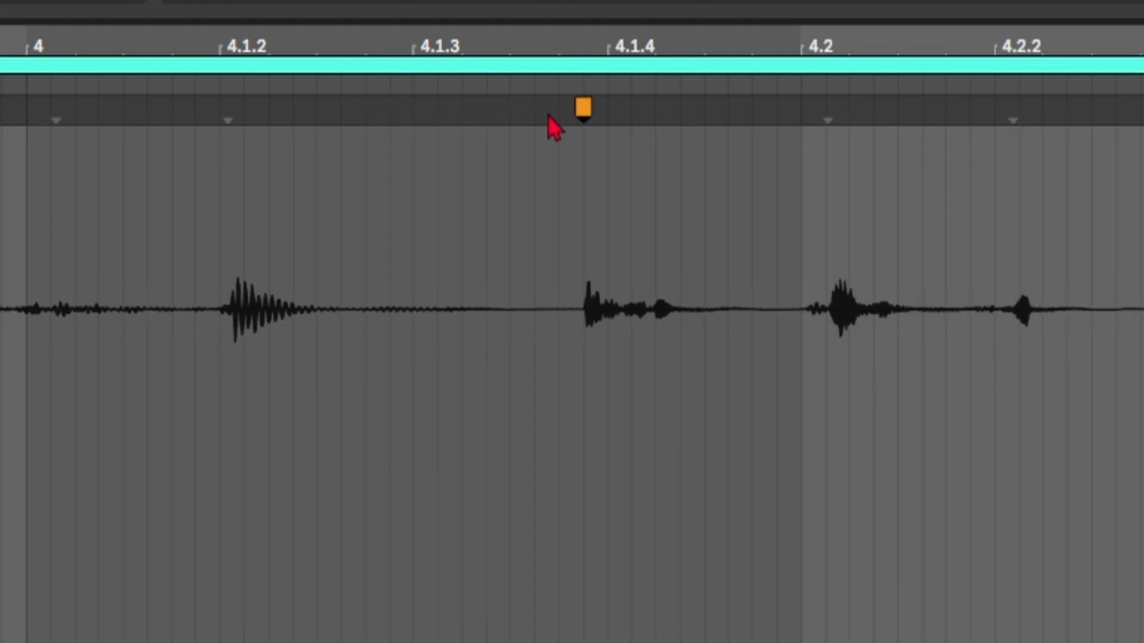
{"action": "key", "text": "ctrl+z"}
Step: Pin the two neighbouring transients with warp markers and shift the middle marker to slightly ahead of 4.1.3
{"action": "mouse_move", "coordinate": [40, 112]}
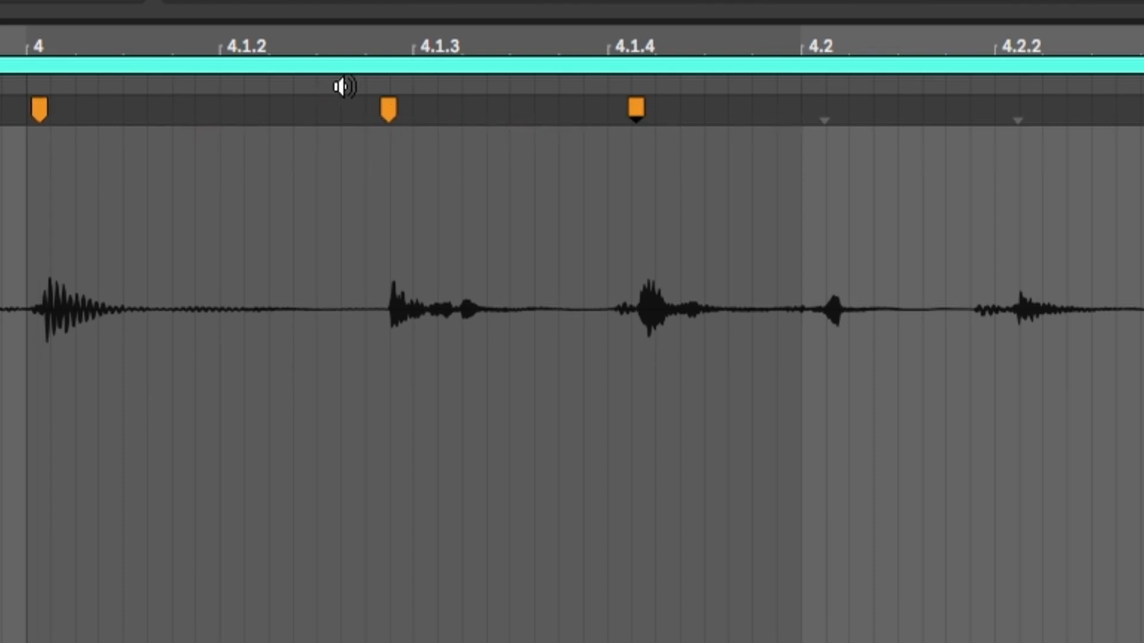
{"action": "left_click_drag", "start_coordinate": [390, 109], "coordinate": [415, 107]}
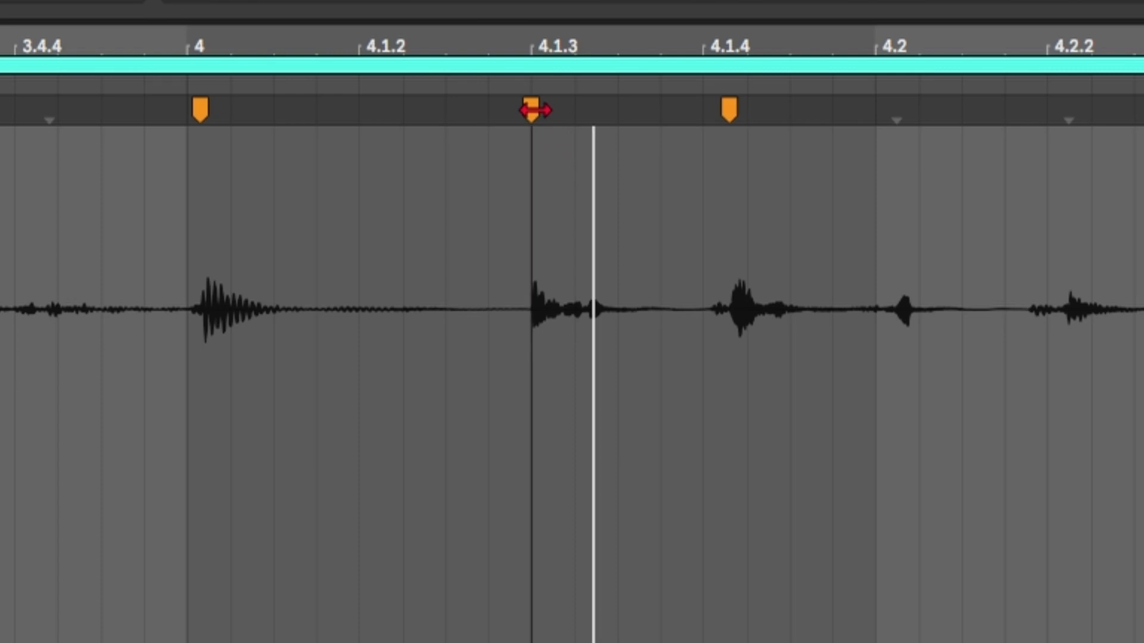
{"action": "mouse_move", "coordinate": [535, 109]}
{"action": "left_mouse_down"}
{"action": "mouse_move", "coordinate": [575, 108]}
{"action": "mouse_move", "coordinate": [486, 108]}
{"action": "left_mouse_up"}
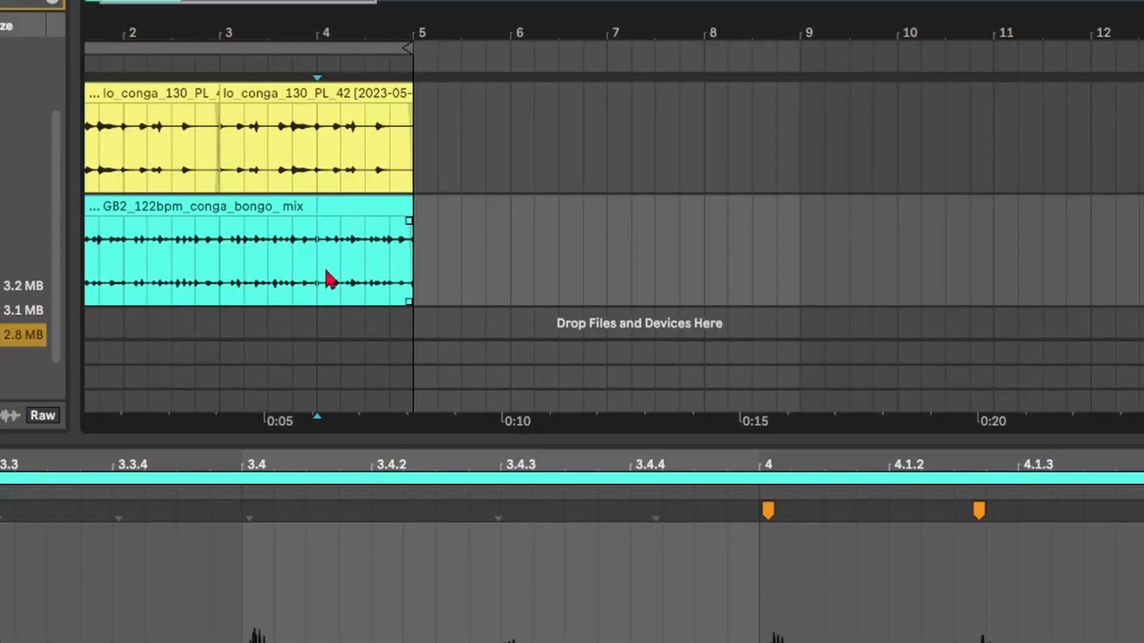
Step: Examine the conga and bongo waveforms around bar 4 in the Arrangement at different magnifications
{"action": "key", "text": "plus"}
{"action": "key", "text": "plus"}
{"action": "key", "text": "plus"}
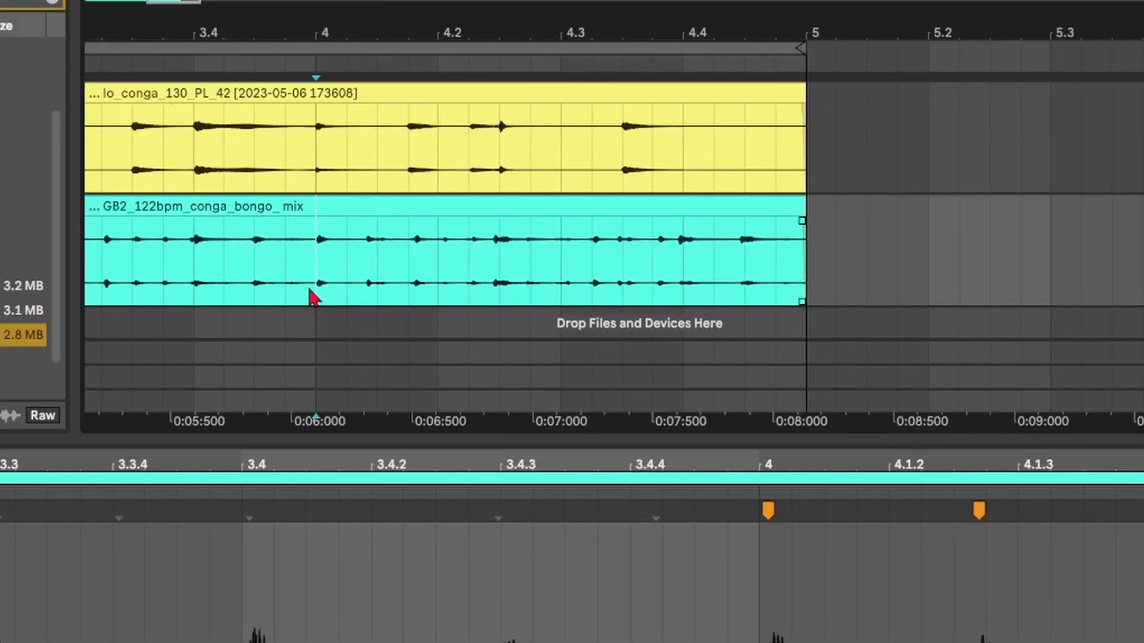
{"action": "key", "text": "minus"}
{"action": "key", "text": "minus"}
{"action": "key", "text": "minus"}
{"action": "scroll", "coordinate": [321, 290], "scroll_direction": "up", "scroll_amount": 5}
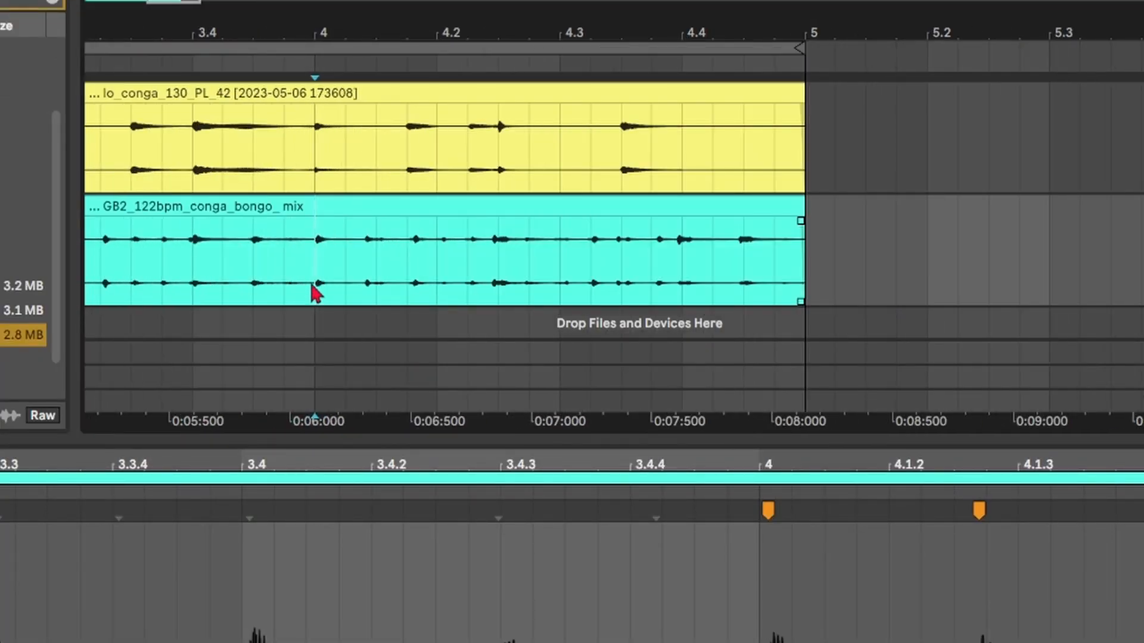
Step: Copy the first beat of bar 2 in the conga and bongo clip over the first beat of bar 4 and listen back
{"action": "scroll", "coordinate": [309, 260], "scroll_direction": "down", "scroll_amount": 5}
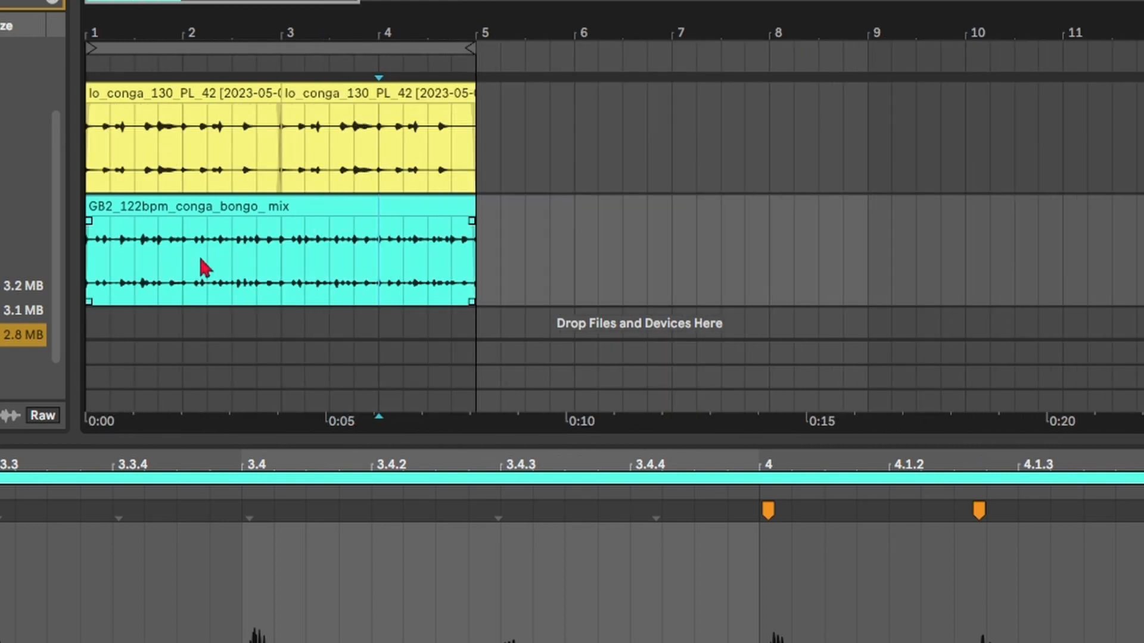
{"action": "left_click_drag", "start_coordinate": [181, 262], "coordinate": [207, 269]}
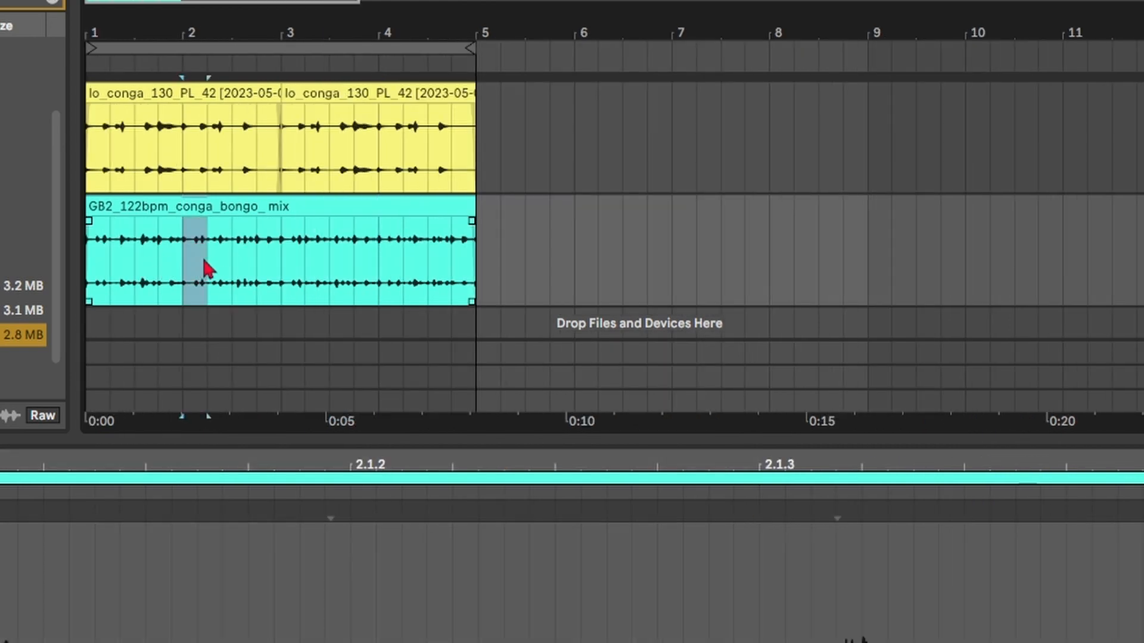
{"action": "left_click", "coordinate": [380, 263]}
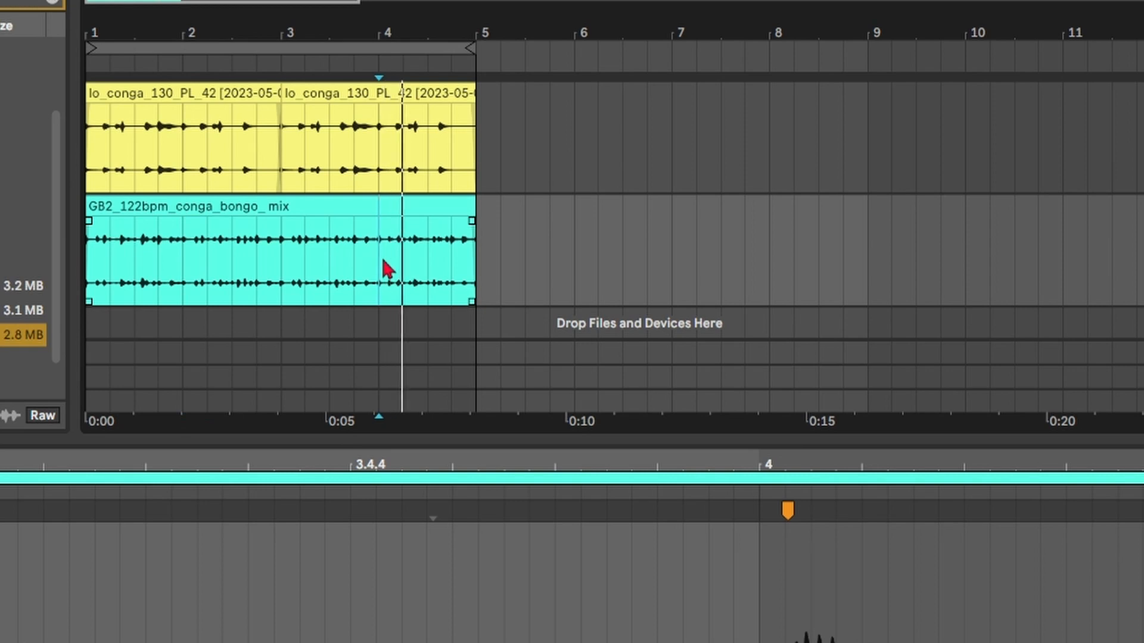
{"action": "key", "text": "ctrl+v"}
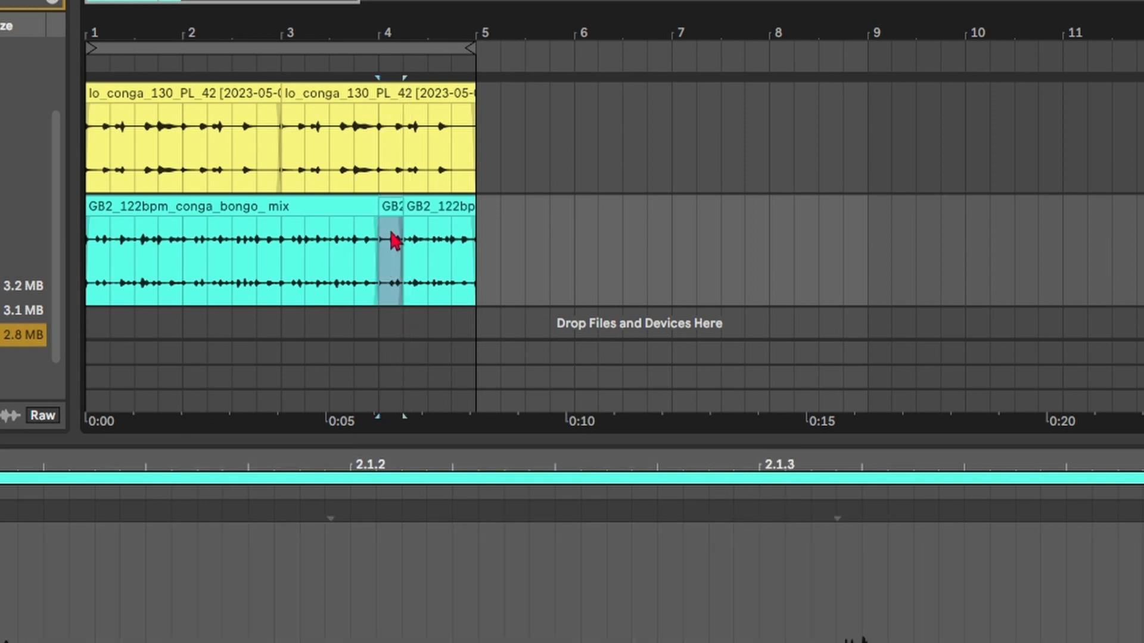
{"action": "left_click", "coordinate": [363, 60]}
{"action": "scroll", "coordinate": [407, 241], "scroll_direction": "up", "scroll_amount": 5}
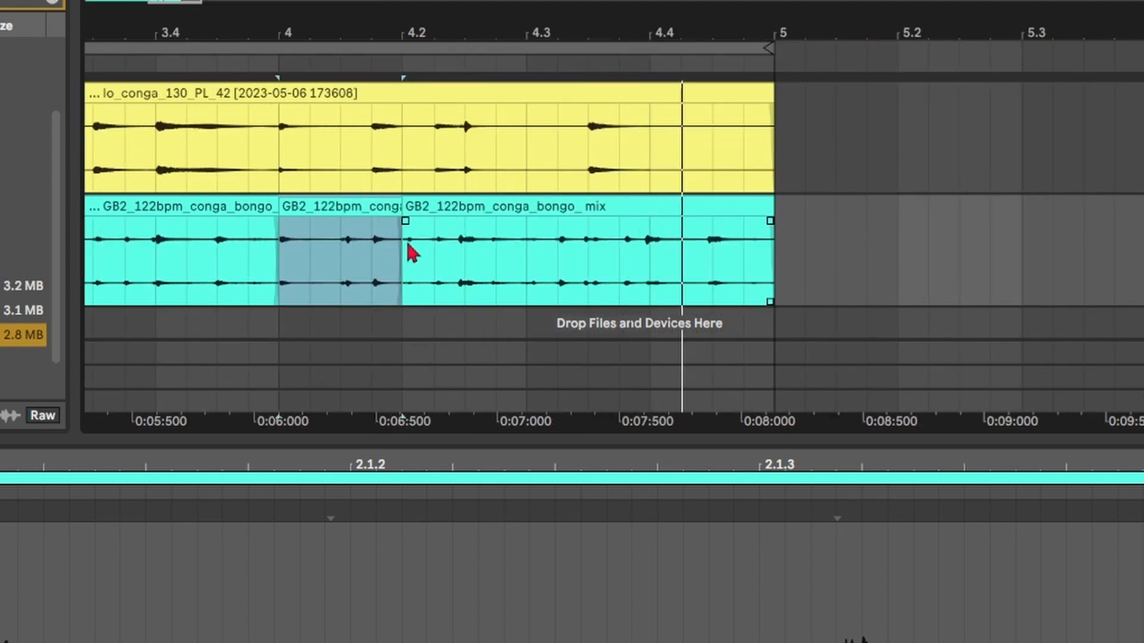
{"action": "scroll", "coordinate": [407, 241], "scroll_direction": "down", "scroll_amount": 5}
{"action": "key", "text": "space"}
Step: Consolidate the conga and bongo pieces in bars 1 to 4 into one clip and lower the track's volume to -3.7 dB
{"action": "left_click_drag", "start_coordinate": [469, 220], "coordinate": [51, 234]}
{"action": "right_click", "coordinate": [128, 208]}
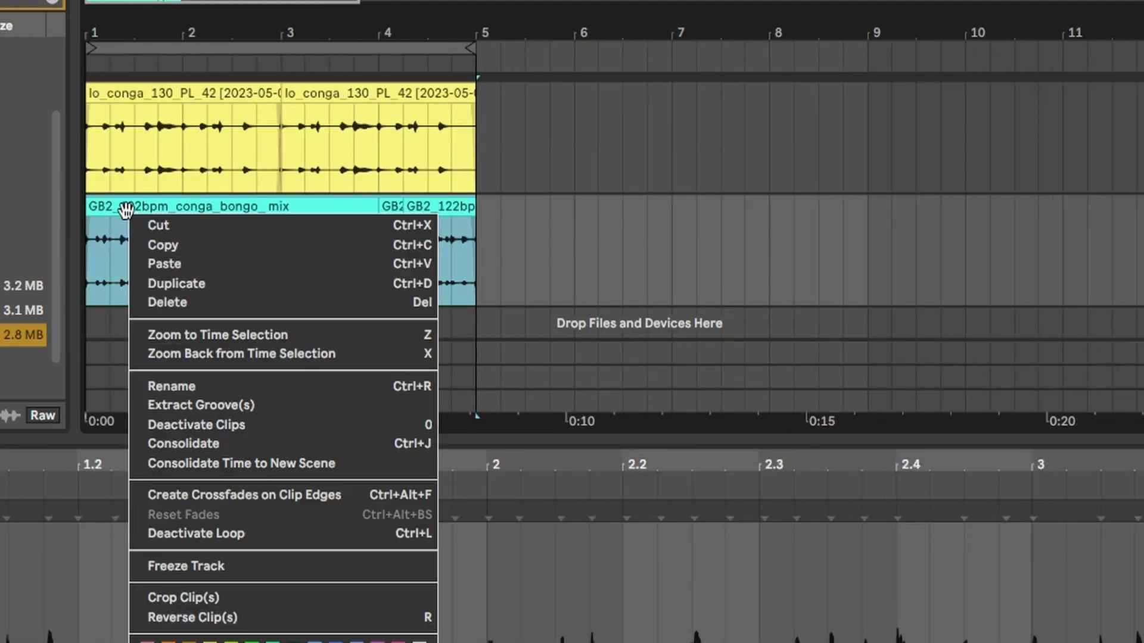
{"action": "left_click", "coordinate": [197, 444]}
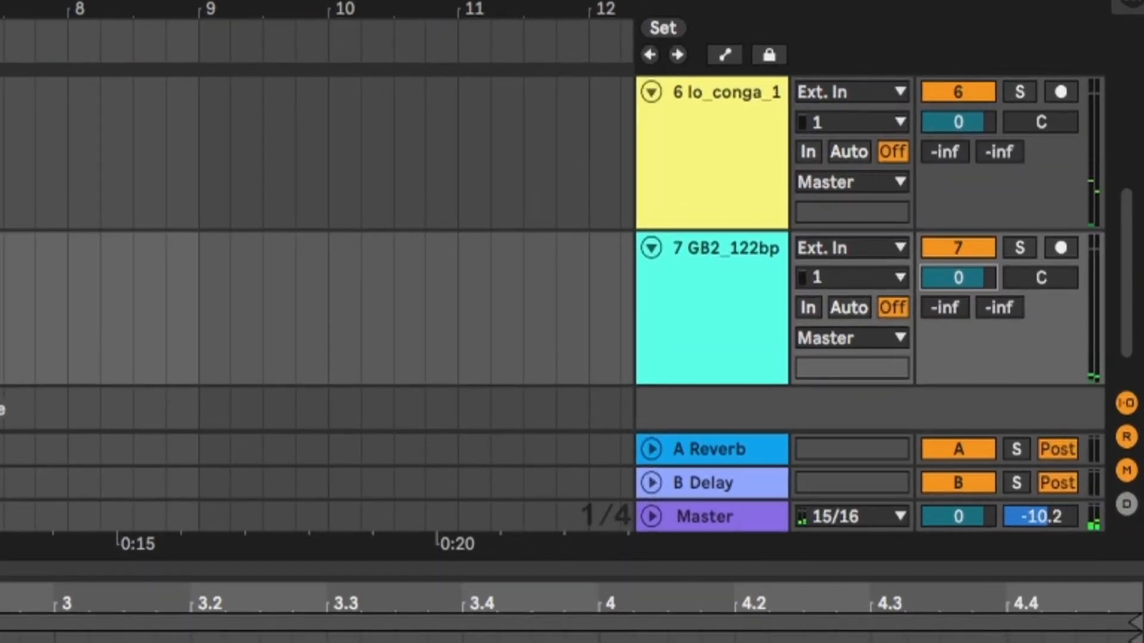
{"action": "left_click_drag", "start_coordinate": [962, 291], "coordinate": [962, 297]}
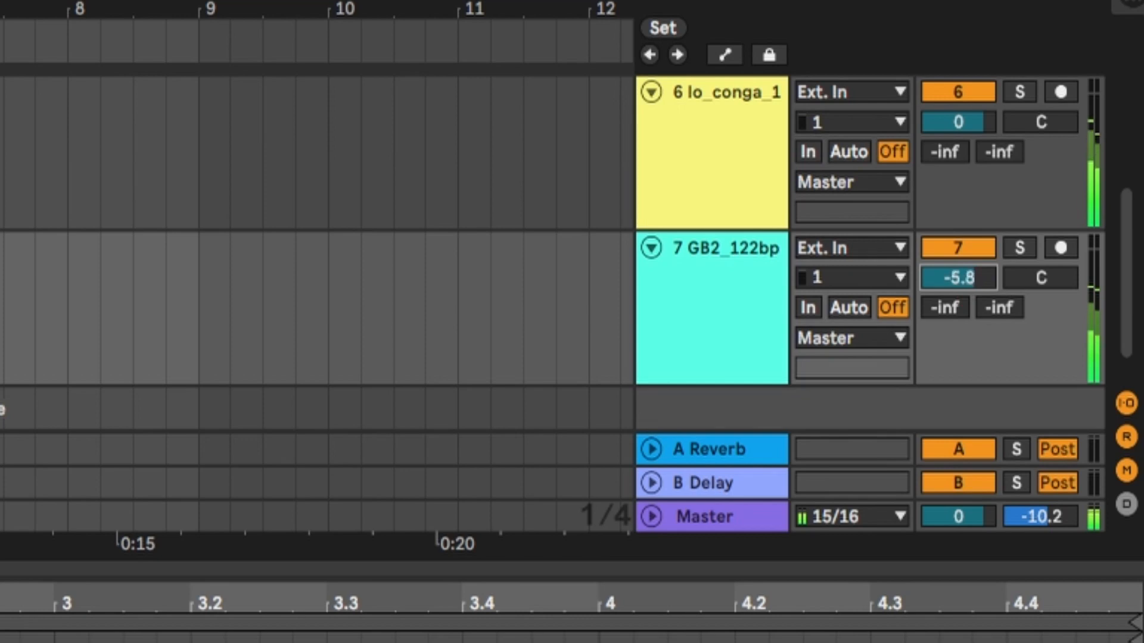
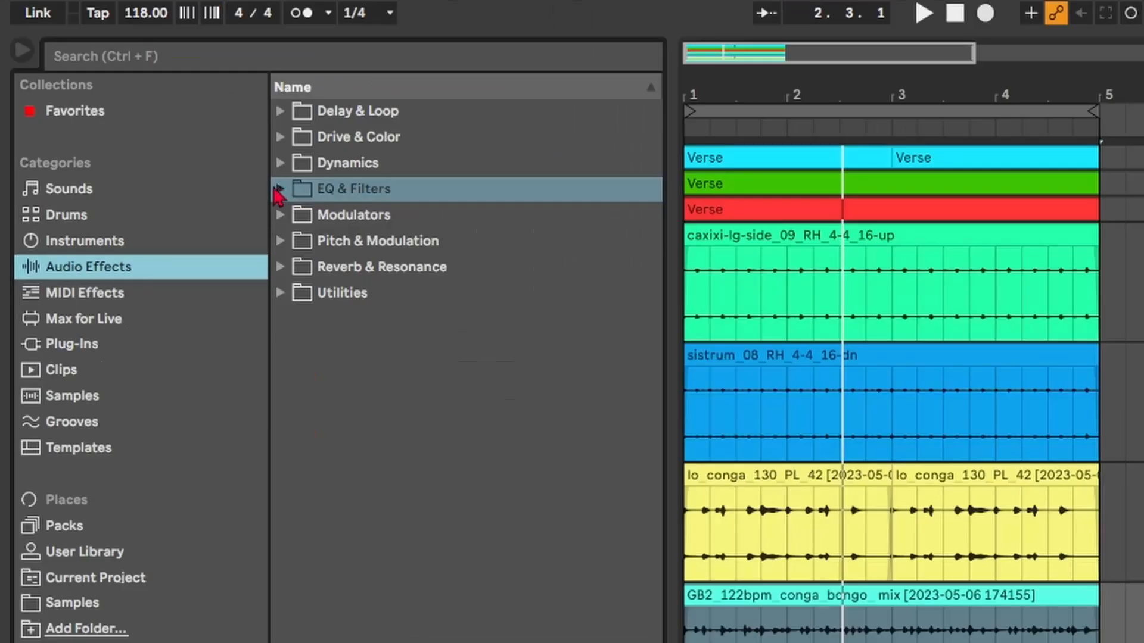
Step: Add EQ Eight to the conga and bongo track and make band 1 a low cut slightly above 100 Hz
{"action": "left_click", "coordinate": [279, 190]}
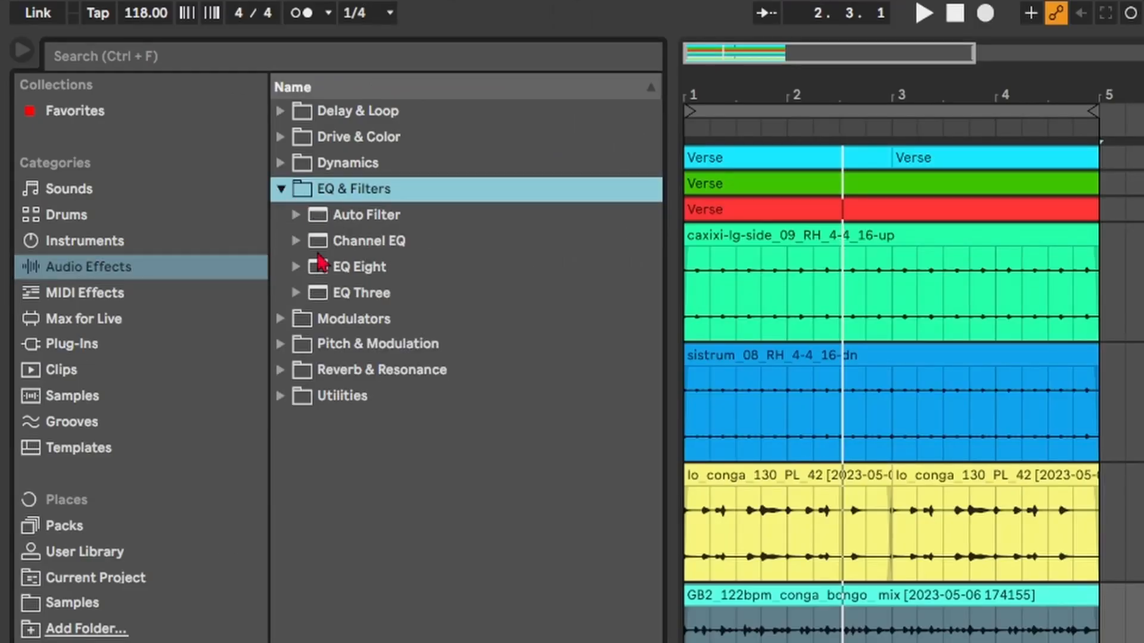
{"action": "left_click", "coordinate": [361, 268]}
{"action": "left_click_drag", "start_coordinate": [982, 337], "coordinate": [983, 338]}
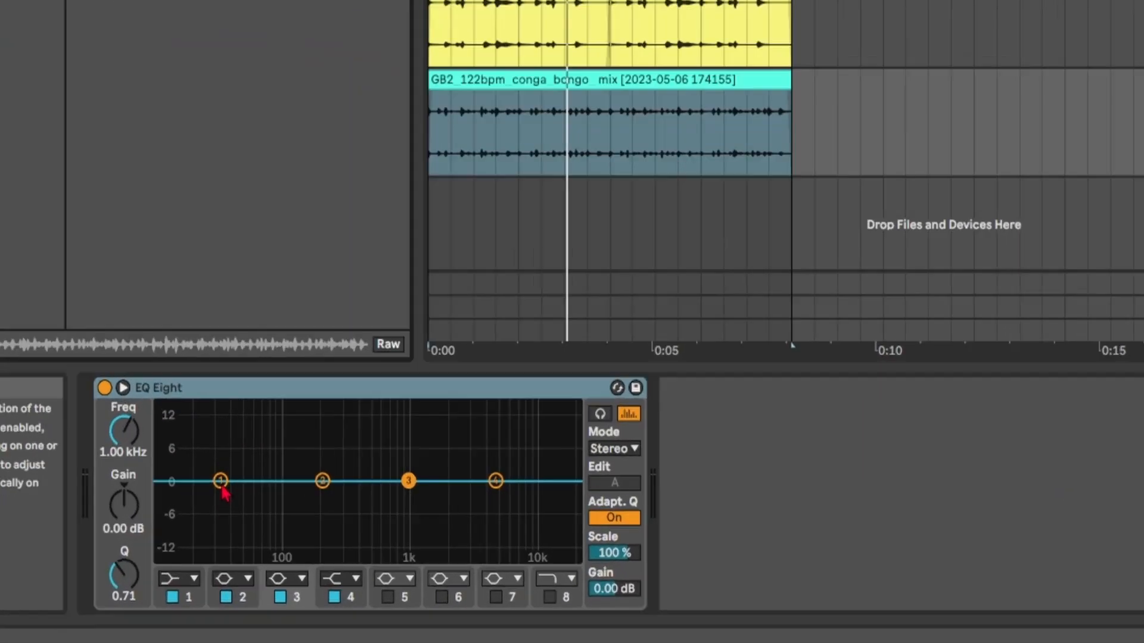
{"action": "left_click", "coordinate": [226, 544]}
{"action": "left_click", "coordinate": [179, 558]}
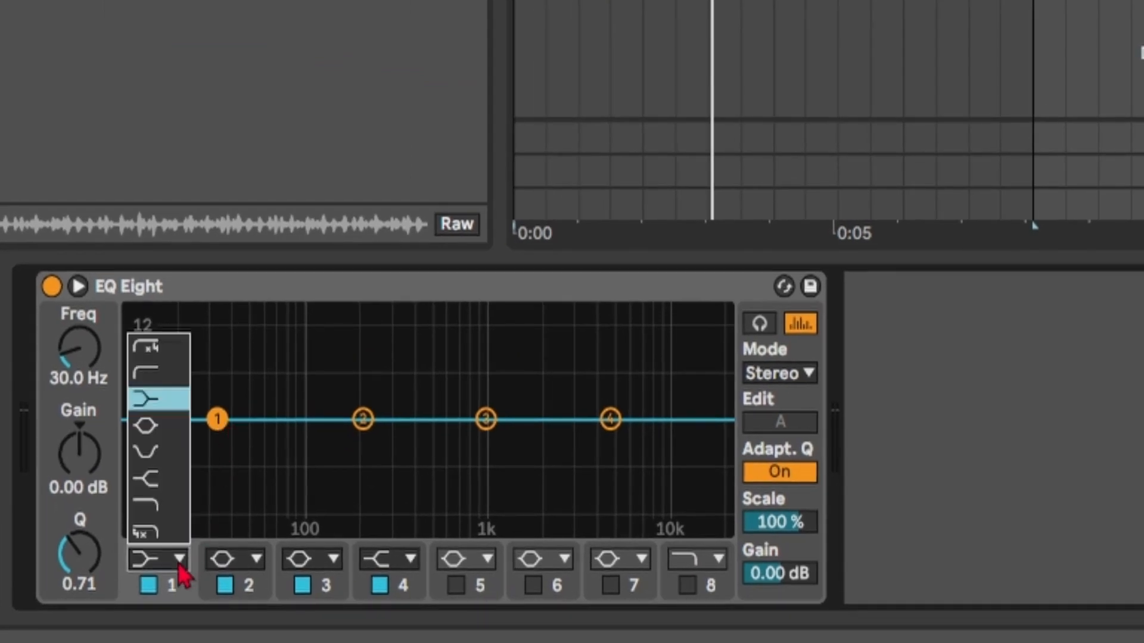
{"action": "left_click", "coordinate": [169, 371]}
{"action": "left_click_drag", "start_coordinate": [218, 444], "coordinate": [319, 442]}
Step: Make band 4 a high cut, sweep it during playback and settle near 2 kHz, with the low cut raised to about 160 Hz
{"action": "left_click", "coordinate": [395, 562]}
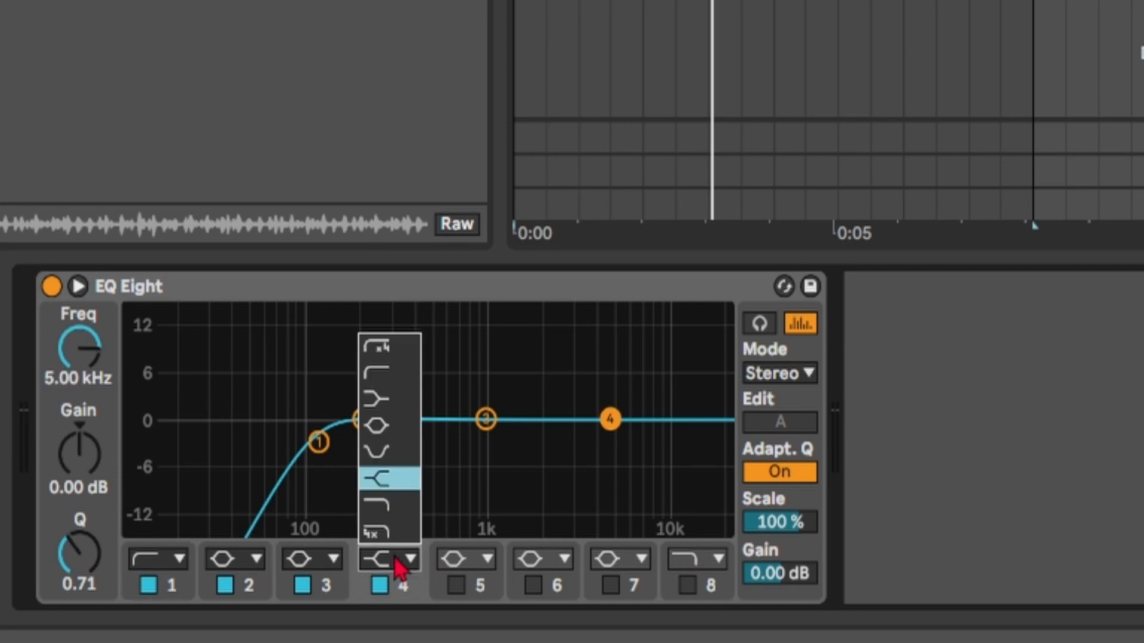
{"action": "left_click", "coordinate": [379, 511]}
{"action": "key", "text": "space"}
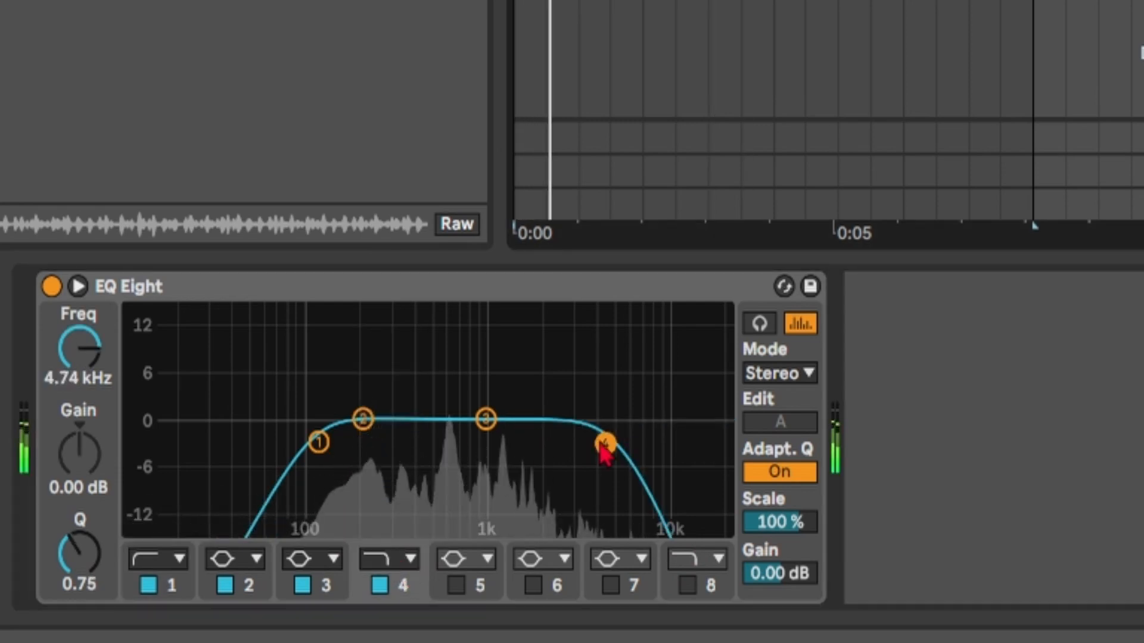
{"action": "left_click_drag", "start_coordinate": [605, 447], "coordinate": [560, 444]}
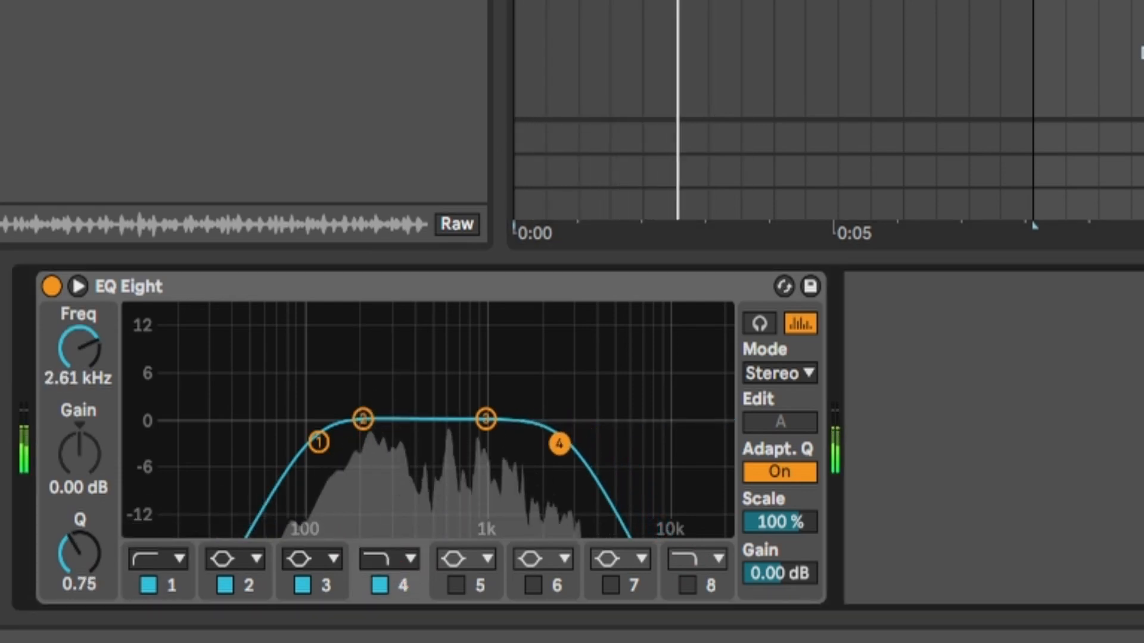
{"action": "left_click_drag", "start_coordinate": [318, 443], "coordinate": [344, 441]}
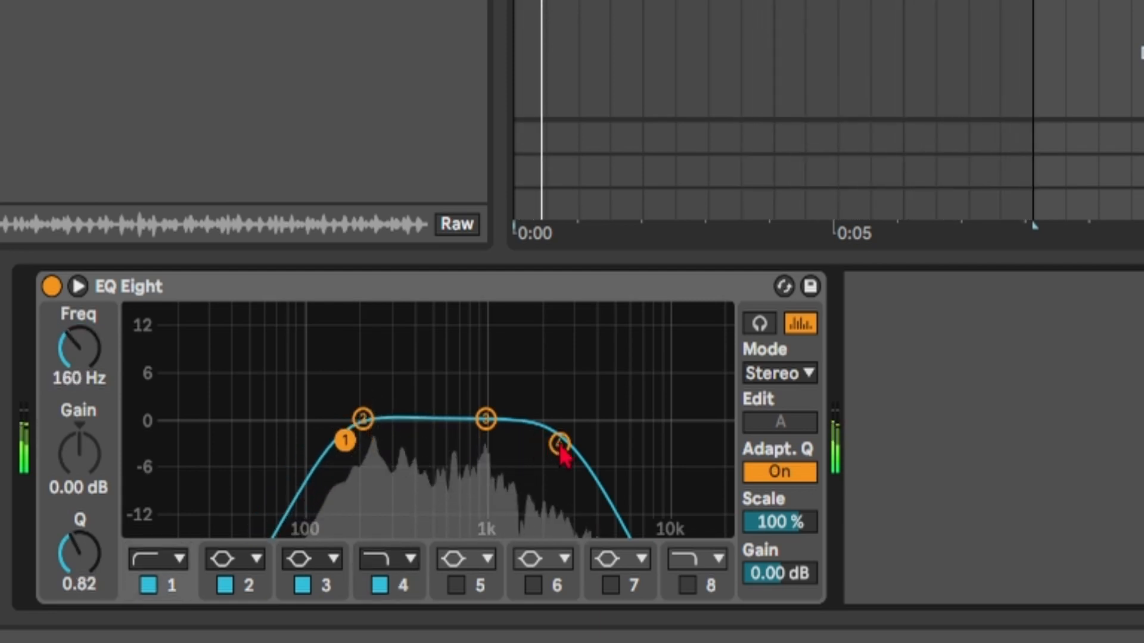
{"action": "left_click_drag", "start_coordinate": [560, 447], "coordinate": [722, 444]}
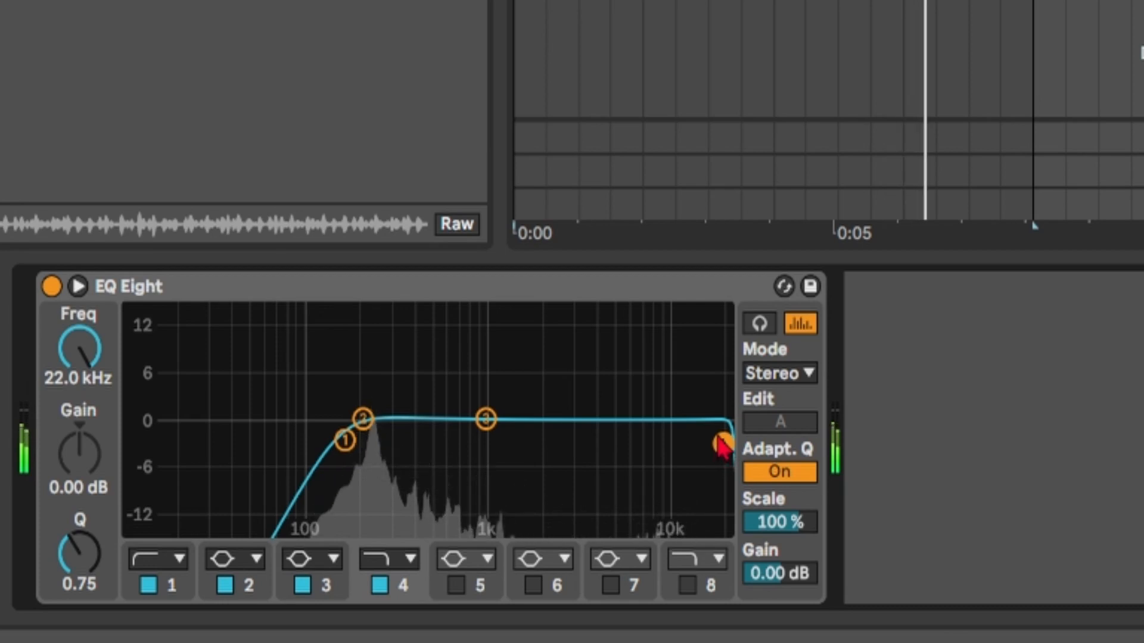
{"action": "left_click_drag", "start_coordinate": [723, 444], "coordinate": [546, 442]}
Step: Sweep band 2 and cut it by about 4.3 dB at 230 Hz, moving the high cut to 1.07 kHz and low cut to 186 Hz
{"action": "left_click_drag", "start_coordinate": [363, 419], "coordinate": [382, 335]}
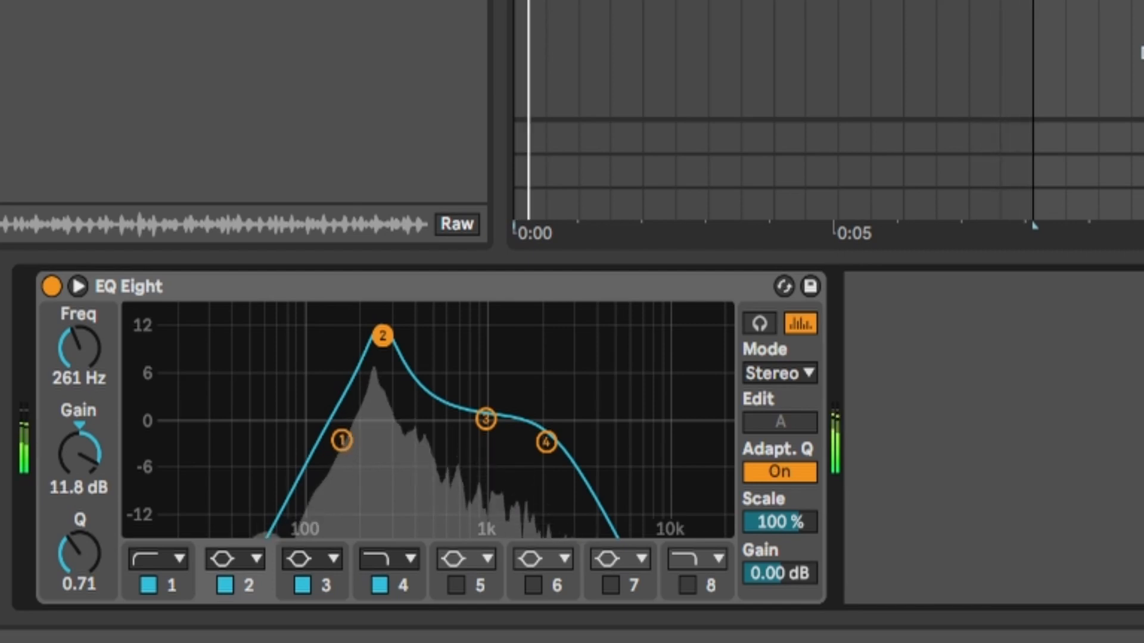
{"action": "left_click_drag", "start_coordinate": [381, 341], "coordinate": [373, 450]}
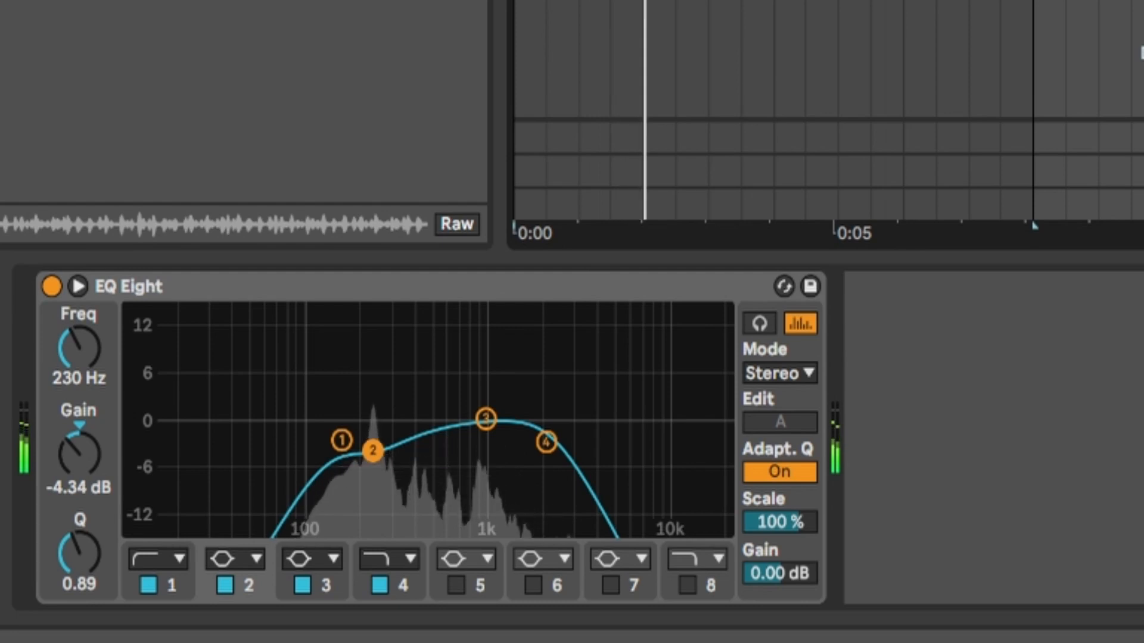
{"action": "left_click_drag", "start_coordinate": [545, 443], "coordinate": [489, 451]}
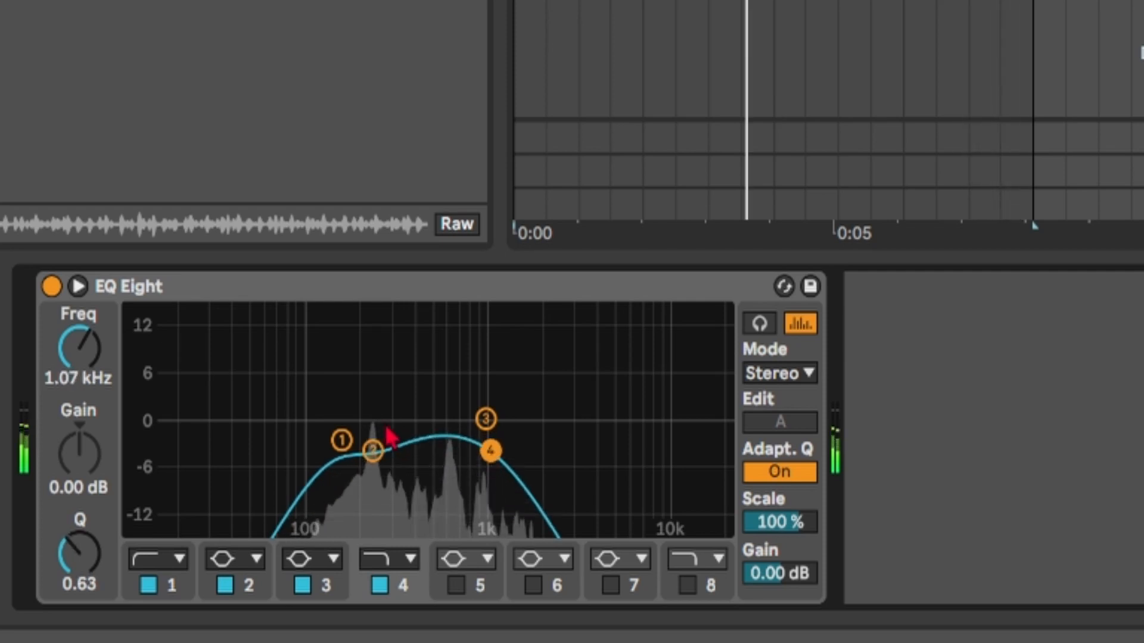
{"action": "left_click_drag", "start_coordinate": [345, 442], "coordinate": [350, 436]}
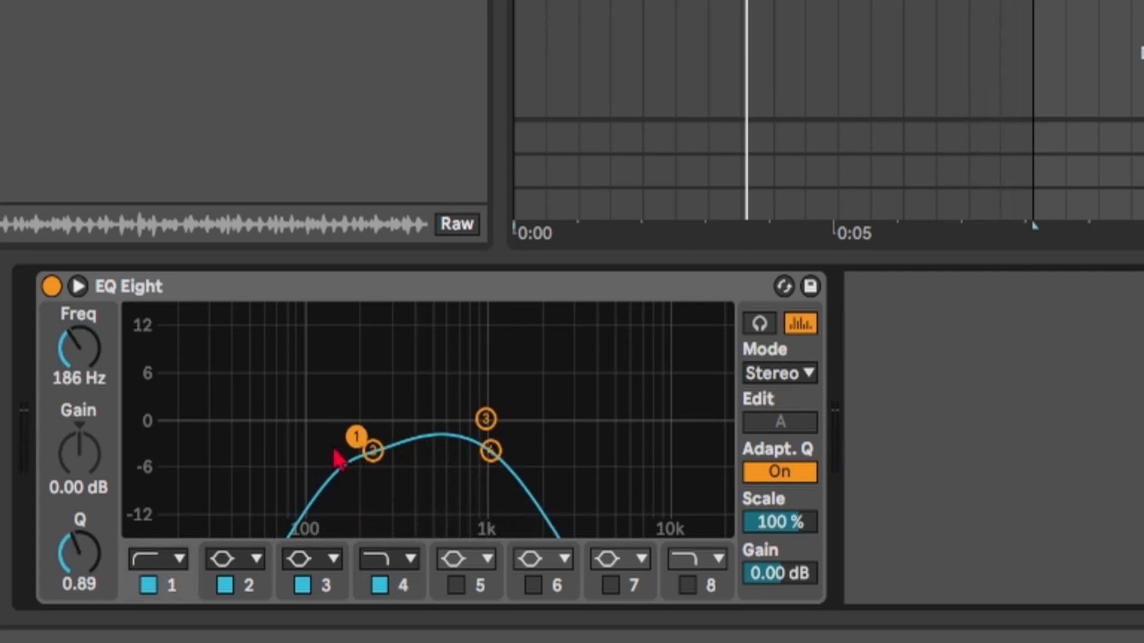
{"action": "key", "text": "space"}
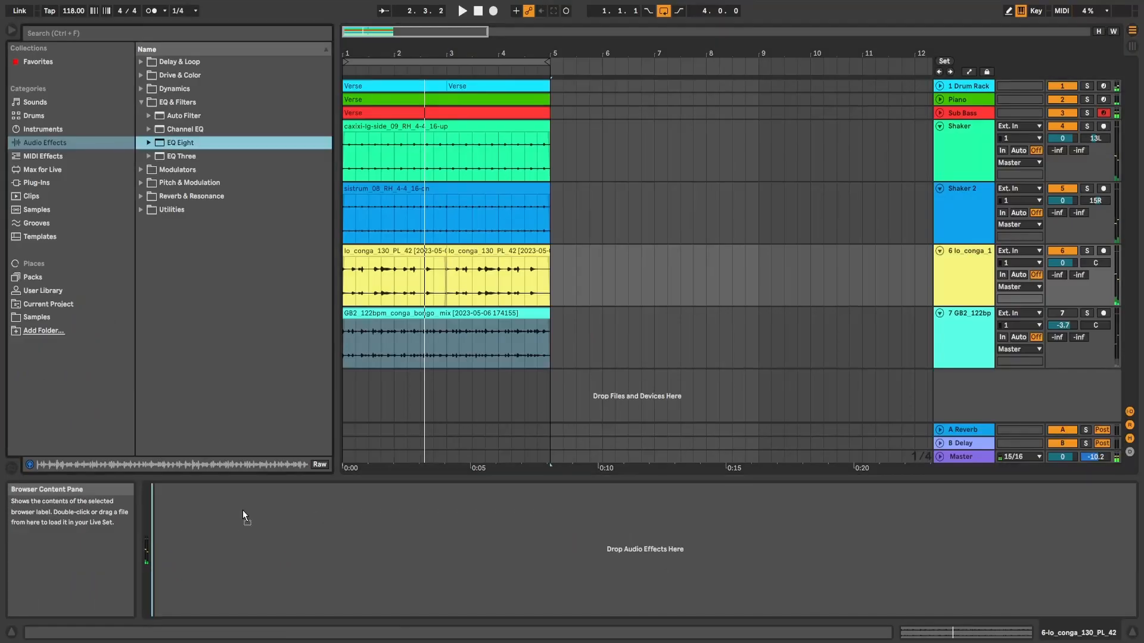
Step: Add EQ Eight to the lo_conga track and make band 1 a low cut at about 90 Hz
{"action": "left_click_drag", "start_coordinate": [246, 519], "coordinate": [250, 524]}
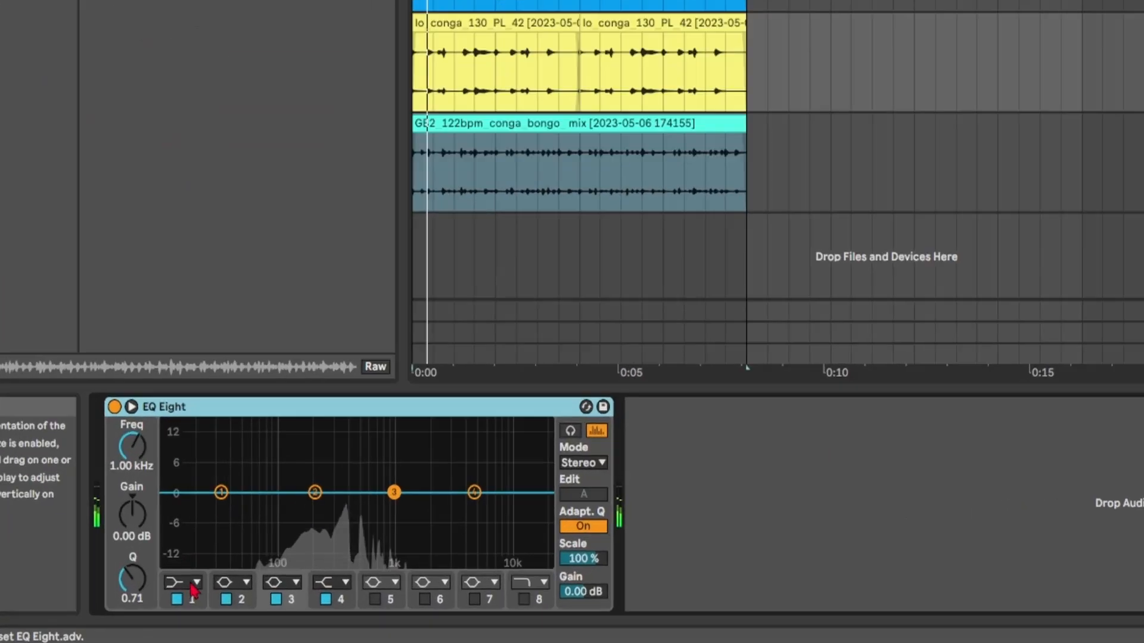
{"action": "left_click", "coordinate": [193, 584]}
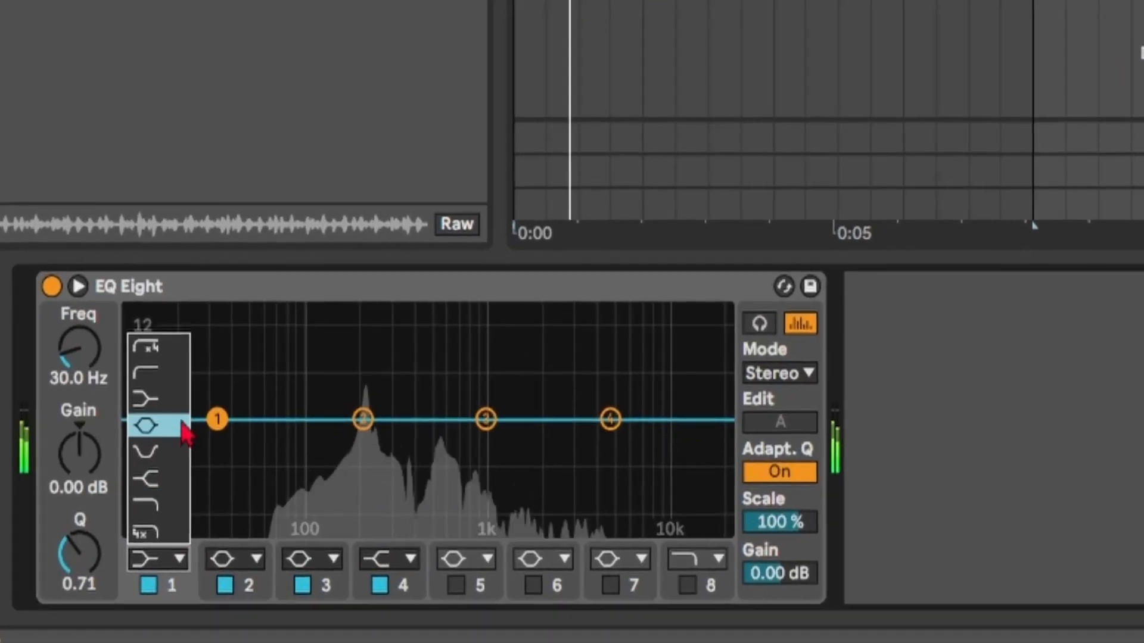
{"action": "left_click", "coordinate": [197, 463]}
{"action": "left_click_drag", "start_coordinate": [223, 508], "coordinate": [252, 505]}
{"action": "left_click_drag", "start_coordinate": [266, 439], "coordinate": [299, 447]}
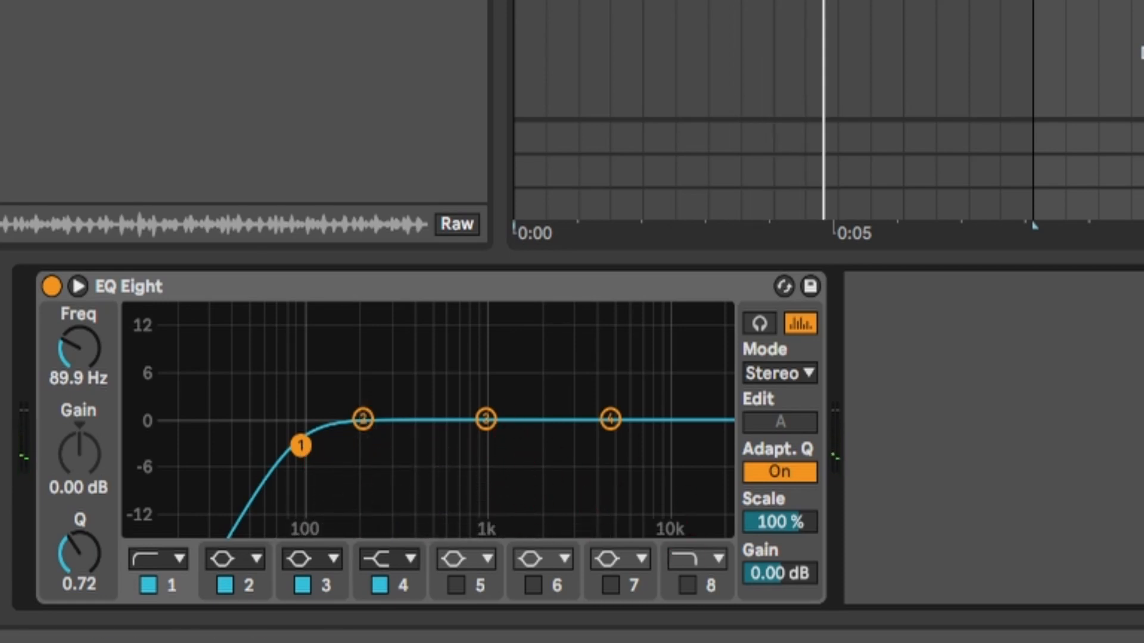
Step: Make band 4 of the lo_conga EQ a high cut at about 2.25 kHz during playback
{"action": "key", "text": "space"}
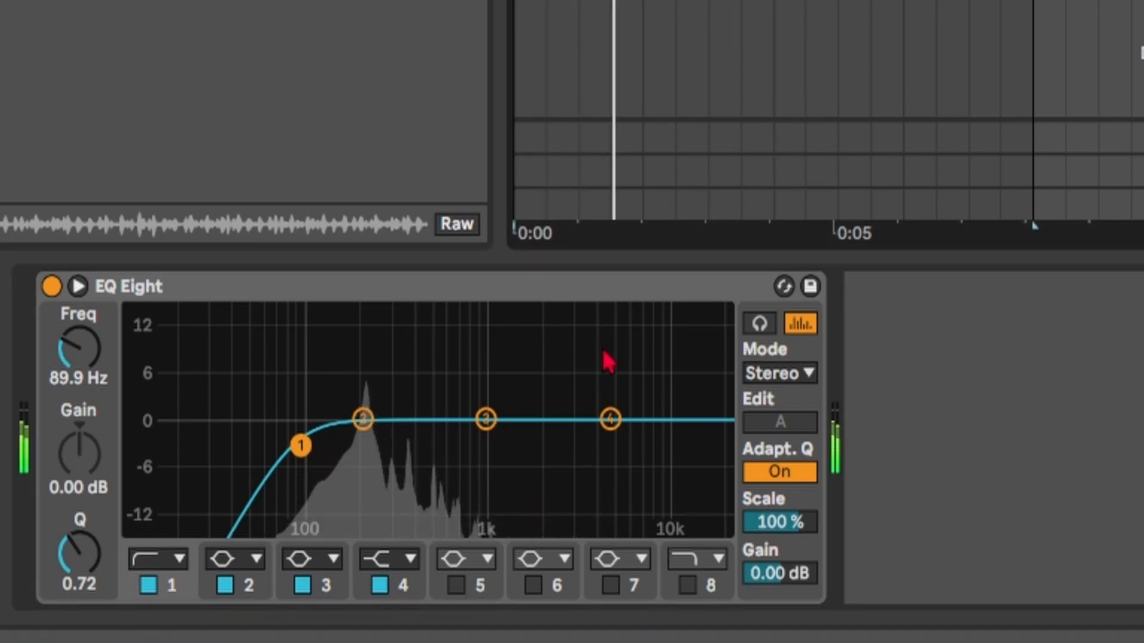
{"action": "left_click", "coordinate": [610, 419]}
{"action": "left_click", "coordinate": [403, 567]}
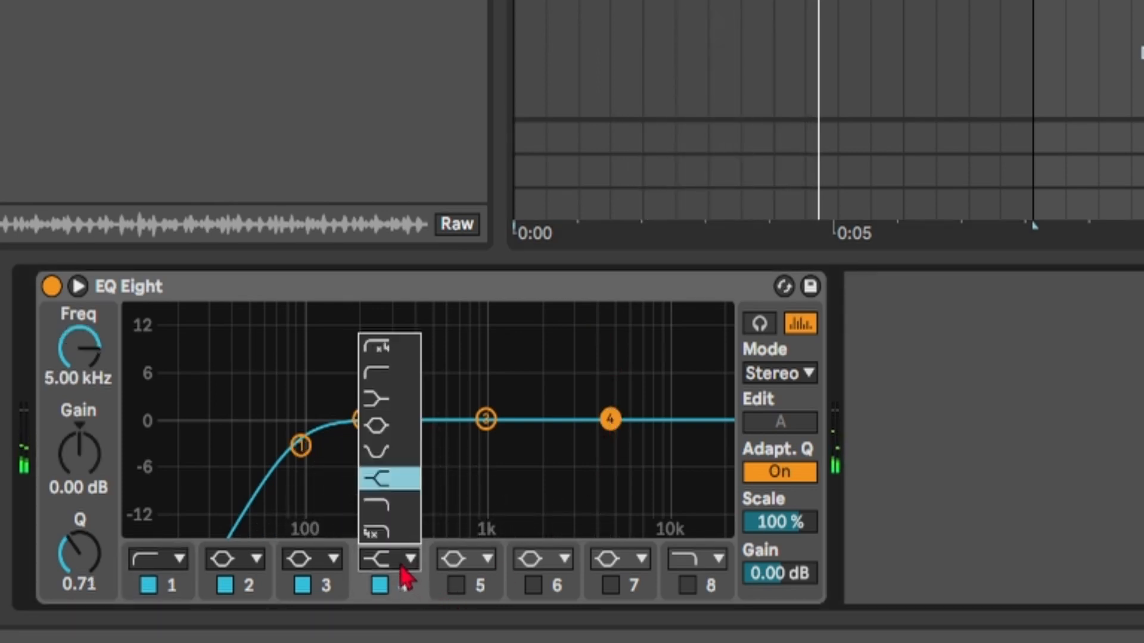
{"action": "left_click", "coordinate": [397, 518]}
{"action": "left_click_drag", "start_coordinate": [610, 446], "coordinate": [548, 448]}
Step: Compare the lo_conga loop with band 4 off and on, and fine-tune its high cut to about 2.5 kHz
{"action": "left_click", "coordinate": [379, 585]}
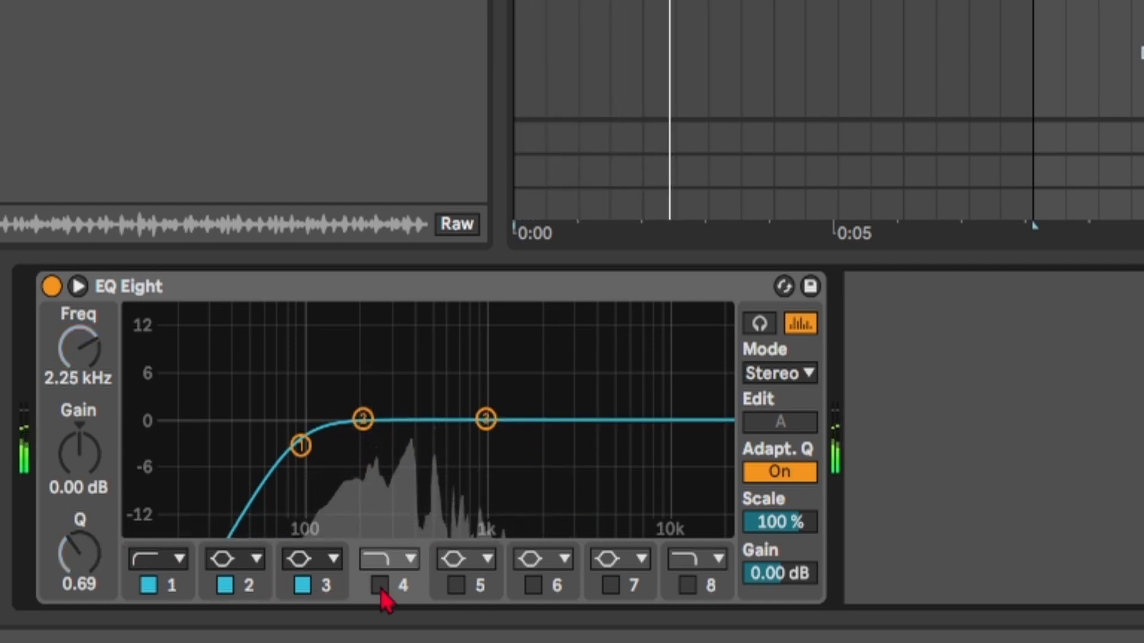
{"action": "left_click", "coordinate": [379, 585]}
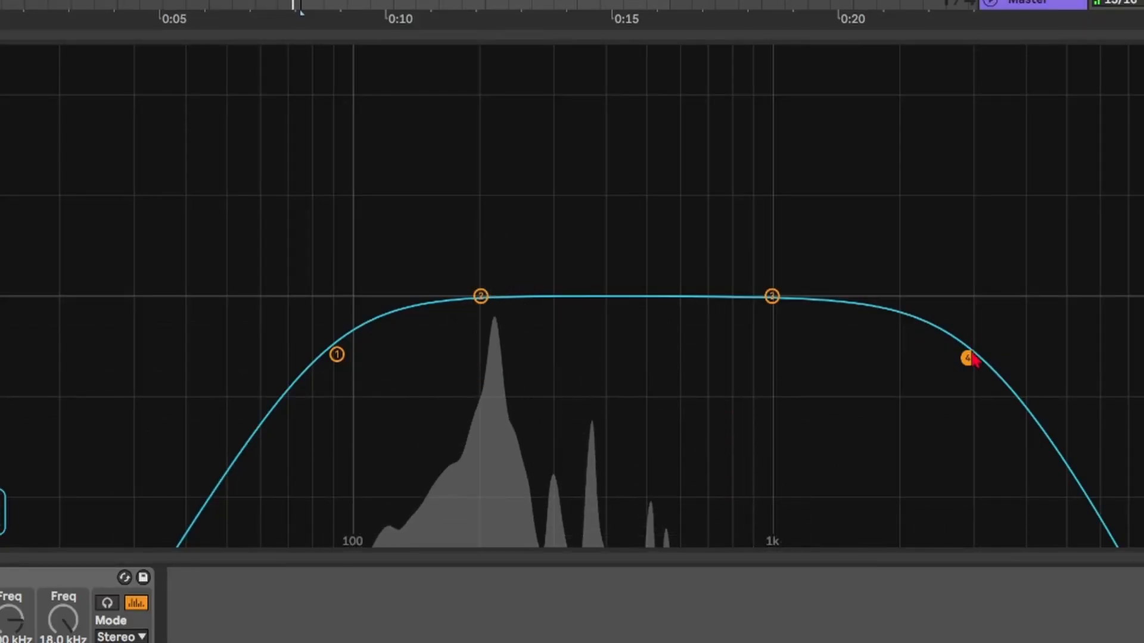
{"action": "left_click_drag", "start_coordinate": [971, 358], "coordinate": [944, 358]}
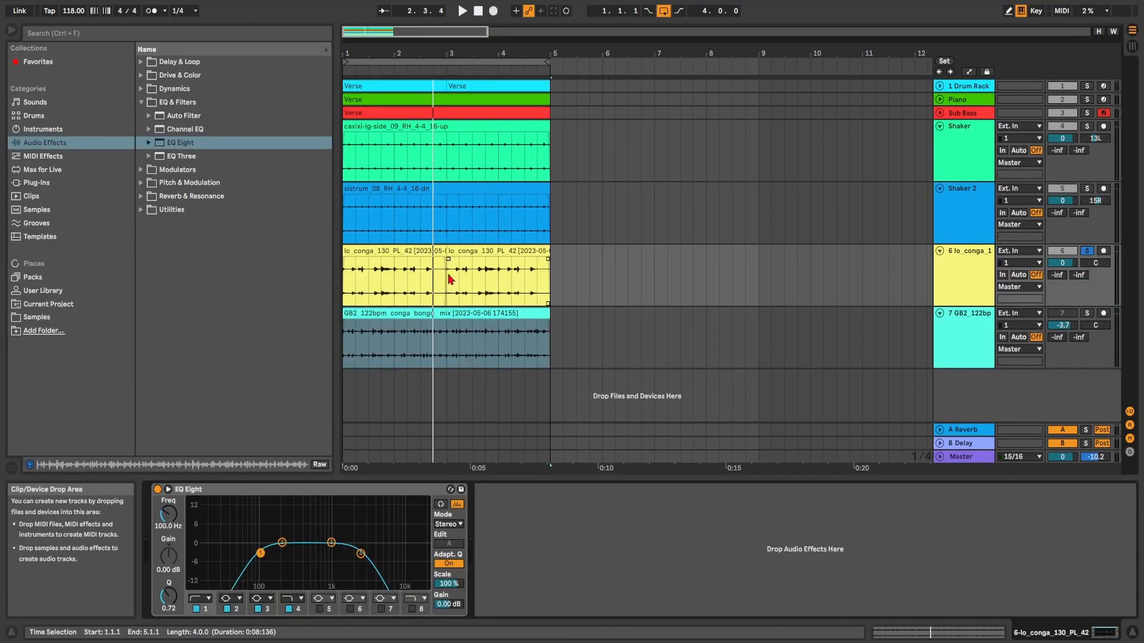
Step: Play the loop with the conga and bongo track soloed together with lo_conga, and select the conga and bongo track
{"action": "key", "text": "space"}
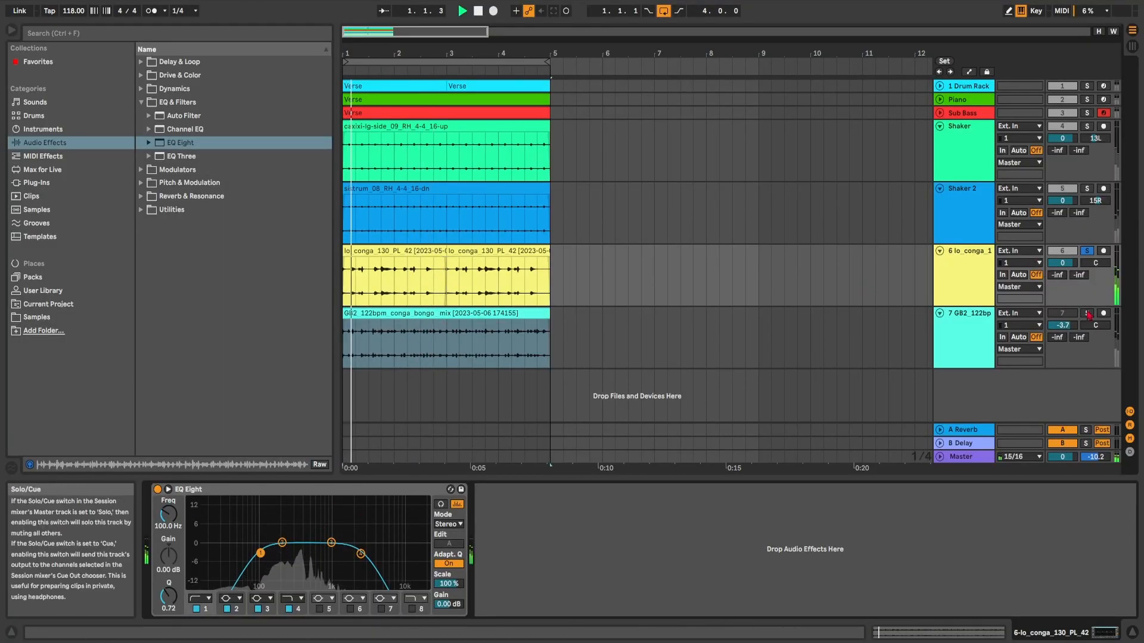
{"action": "left_click", "coordinate": [1087, 314]}
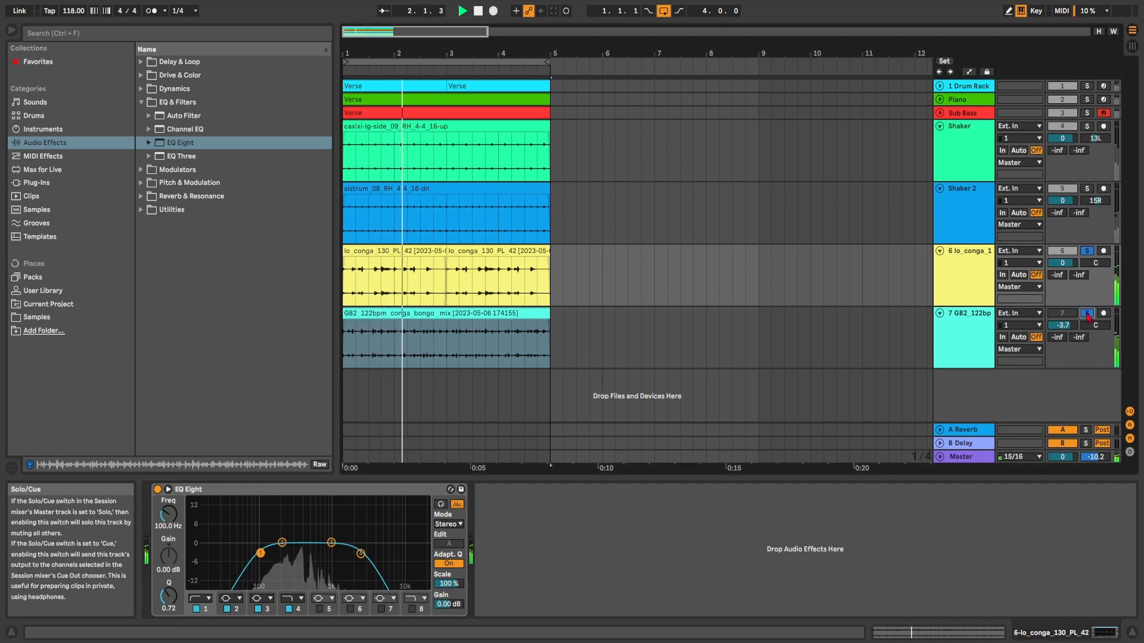
{"action": "left_click", "coordinate": [980, 326]}
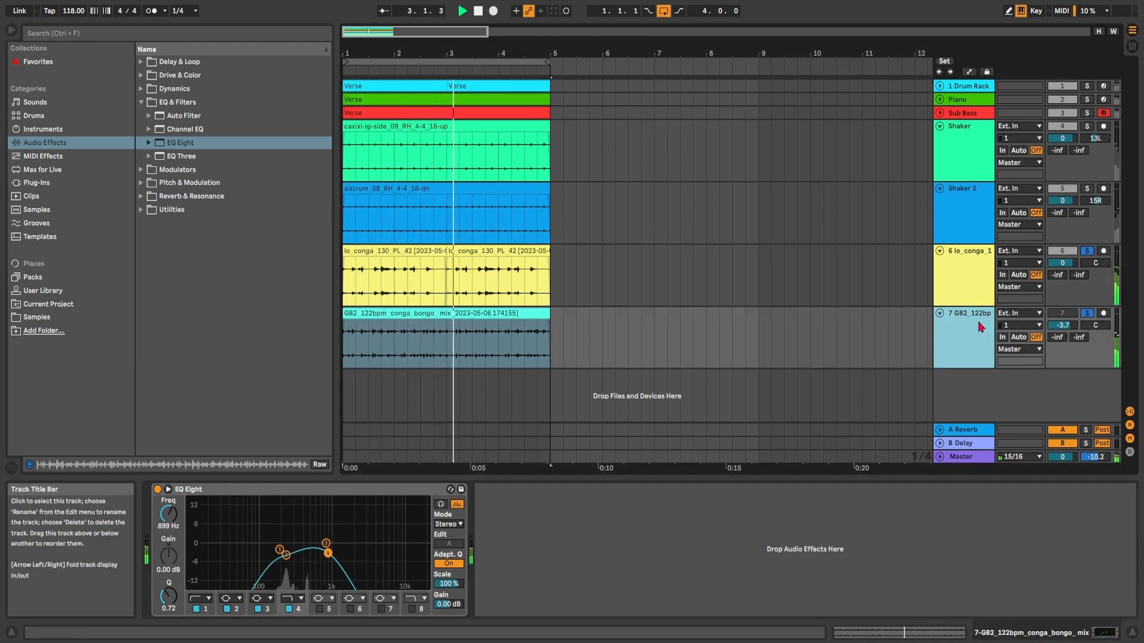
Step: Switch to the Session View mixer and pan the conga and bongo track slightly right during playback
{"action": "key", "text": "Tab"}
{"action": "key", "text": "space"}
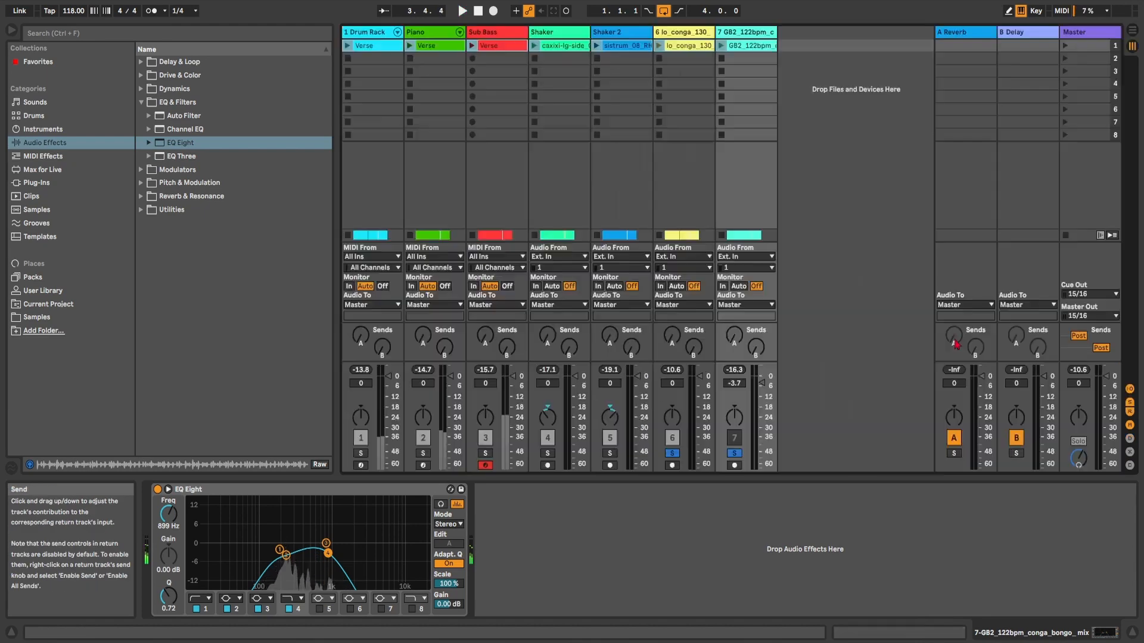
{"action": "key", "text": "space"}
{"action": "left_click_drag", "start_coordinate": [734, 417], "coordinate": [734, 410]}
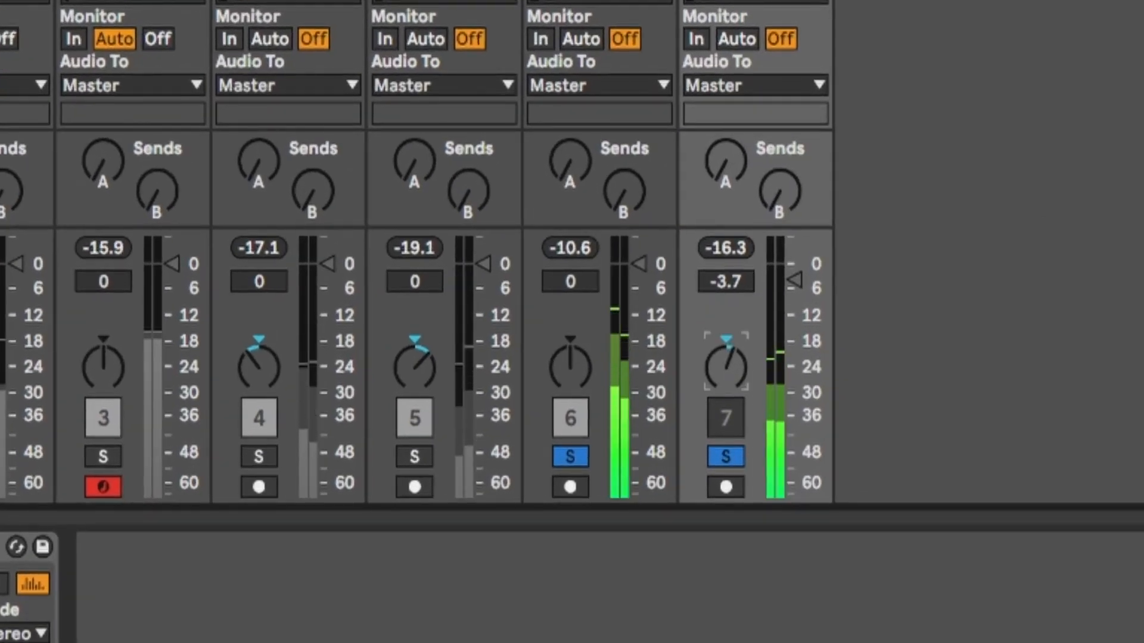
Step: Pan the conga and bongo track further right and the lo_conga track to the left during playback
{"action": "mouse_move", "coordinate": [726, 367]}
{"action": "left_mouse_down"}
{"action": "mouse_move", "coordinate": [726, 393]}
{"action": "mouse_move", "coordinate": [726, 333]}
{"action": "mouse_move", "coordinate": [725, 363]}
{"action": "left_mouse_up"}
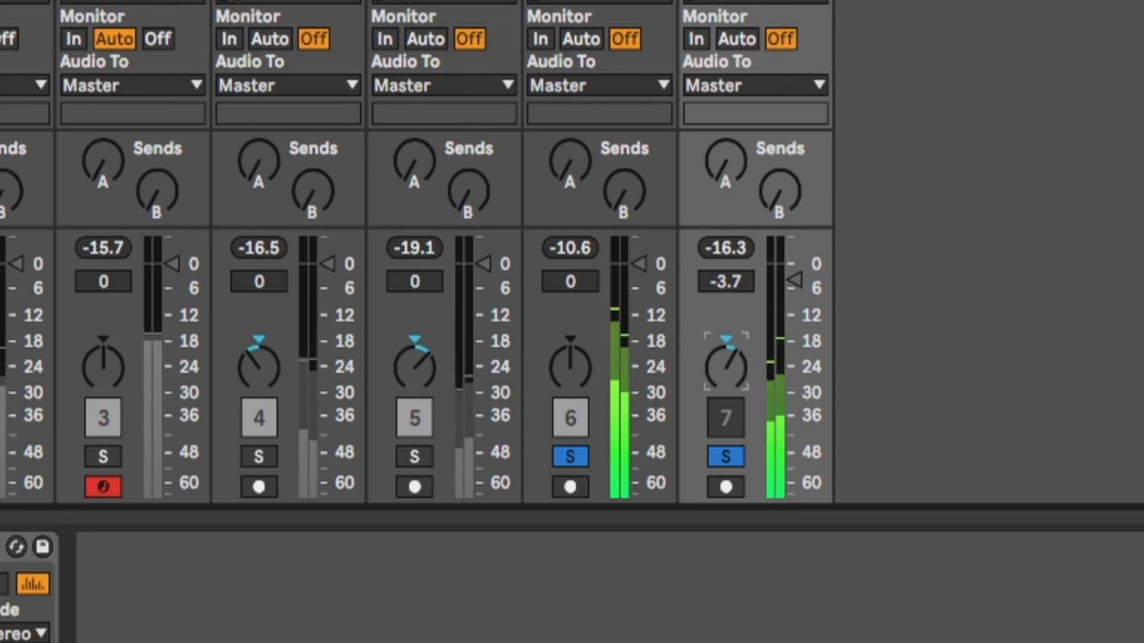
{"action": "left_click_drag", "start_coordinate": [570, 366], "coordinate": [570, 375]}
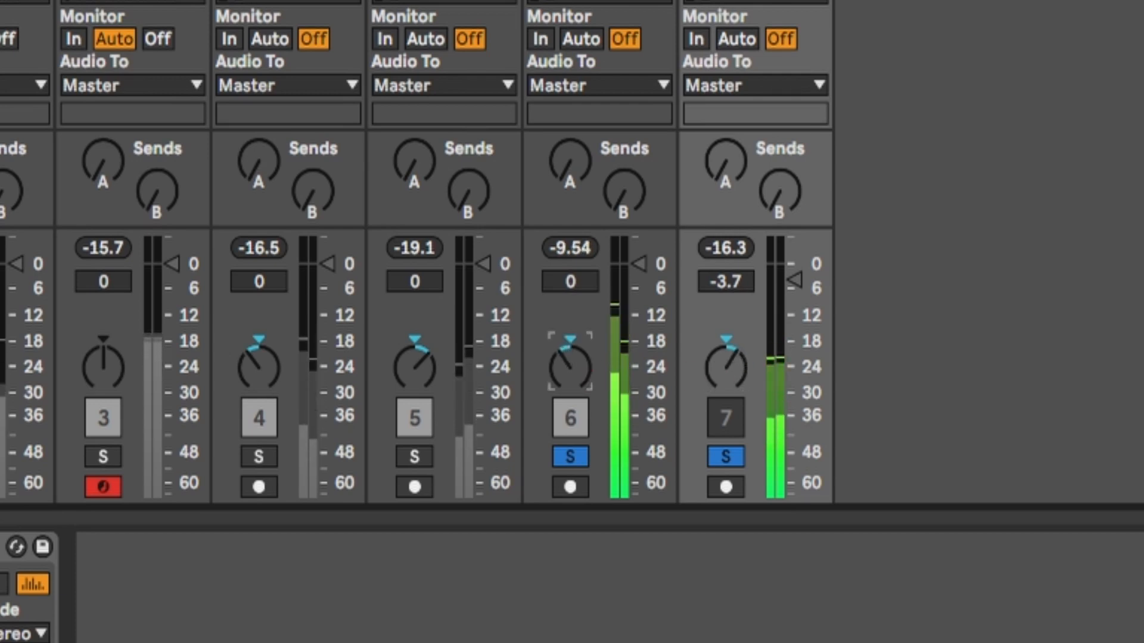
{"action": "left_click", "coordinate": [726, 368]}
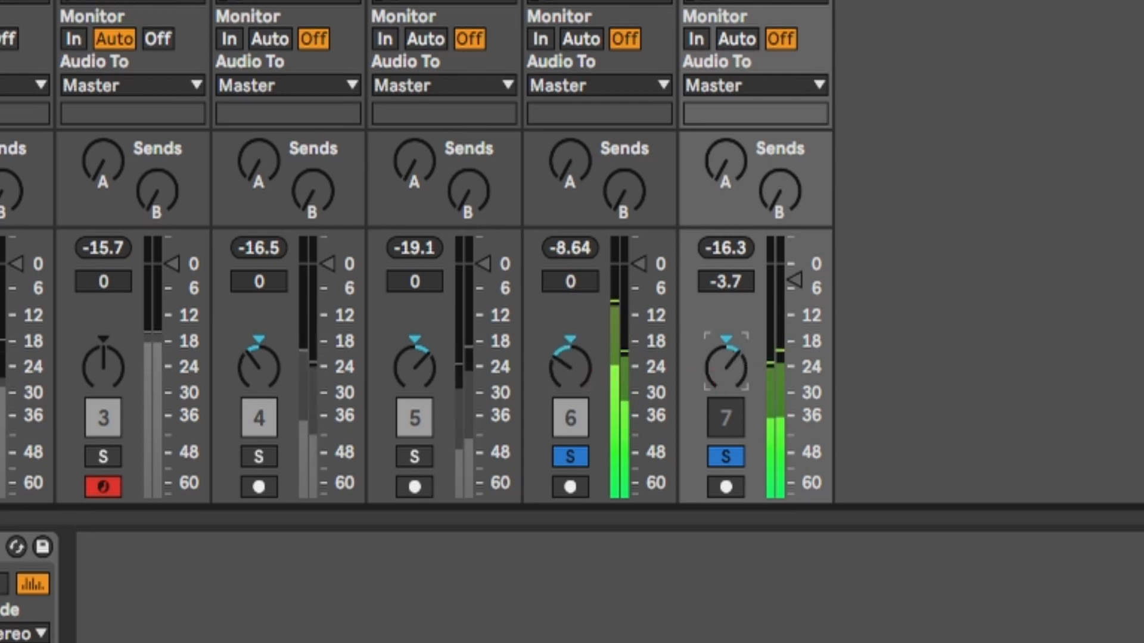
Step: Unsolo both percussion tracks, reactivate the conga and bongo track, and set lo_conga to -5.0 dB and conga and bongo to -9.5 dB
{"action": "left_click", "coordinate": [725, 456]}
{"action": "left_click", "coordinate": [570, 456]}
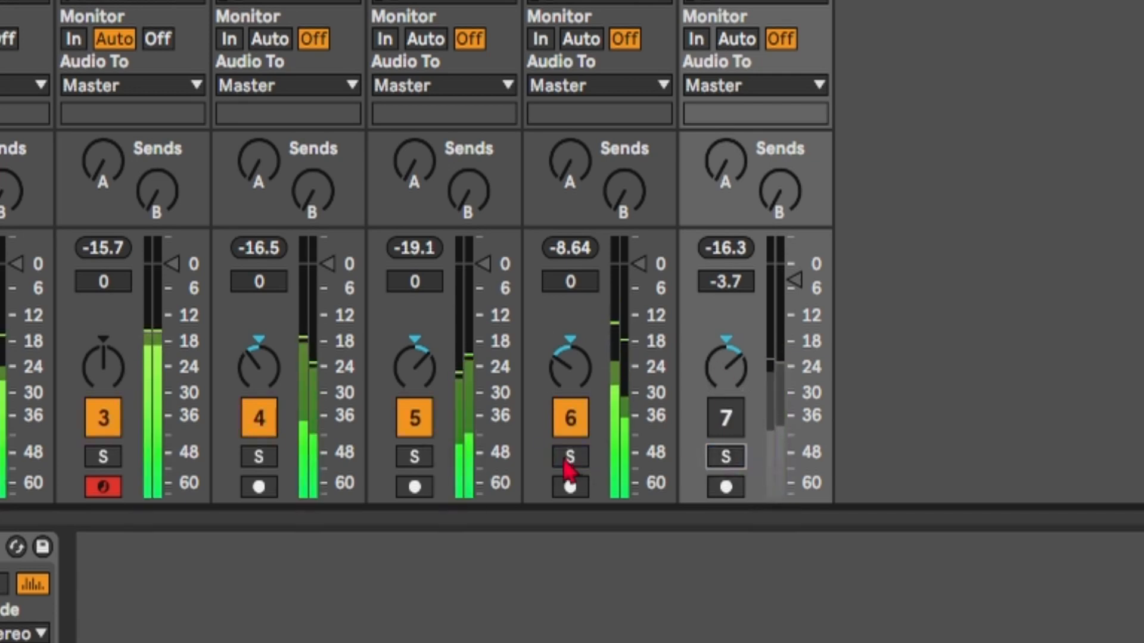
{"action": "left_click", "coordinate": [726, 419]}
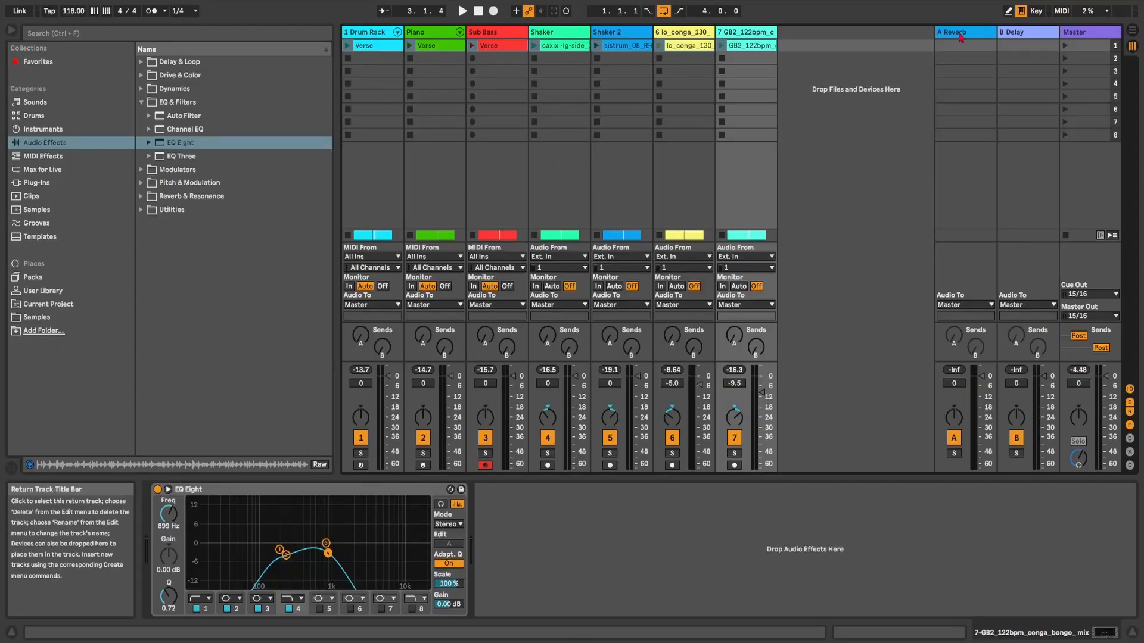
Step: Rename return track A as Room Reverb
{"action": "left_click", "coordinate": [959, 37]}
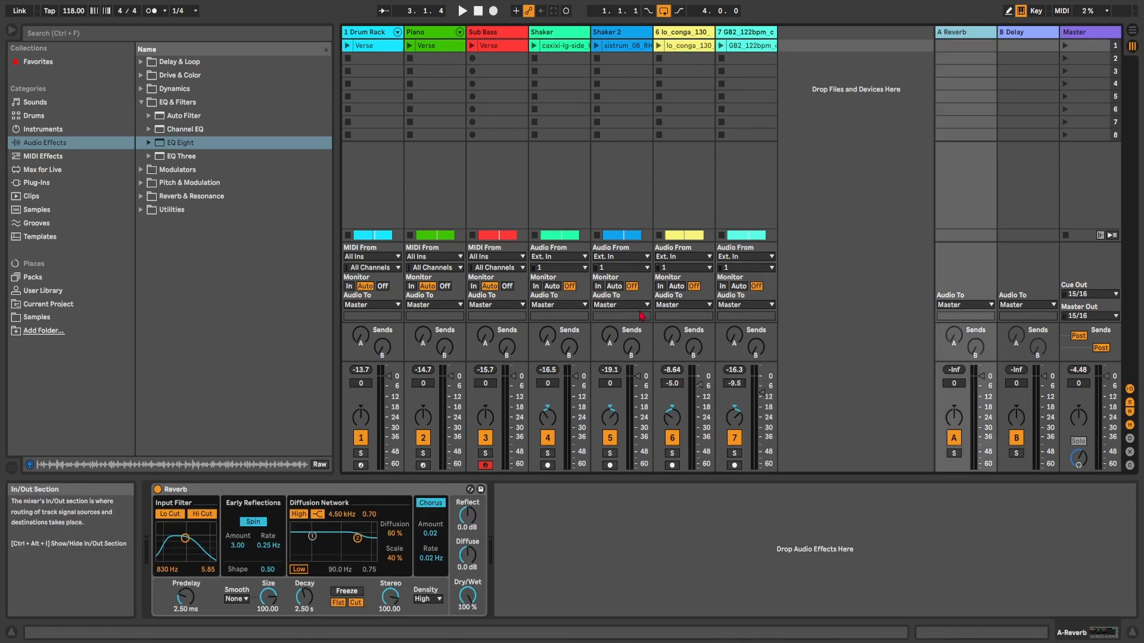
{"action": "key", "text": "ctrl+r"}
{"action": "type", "text": "R"}
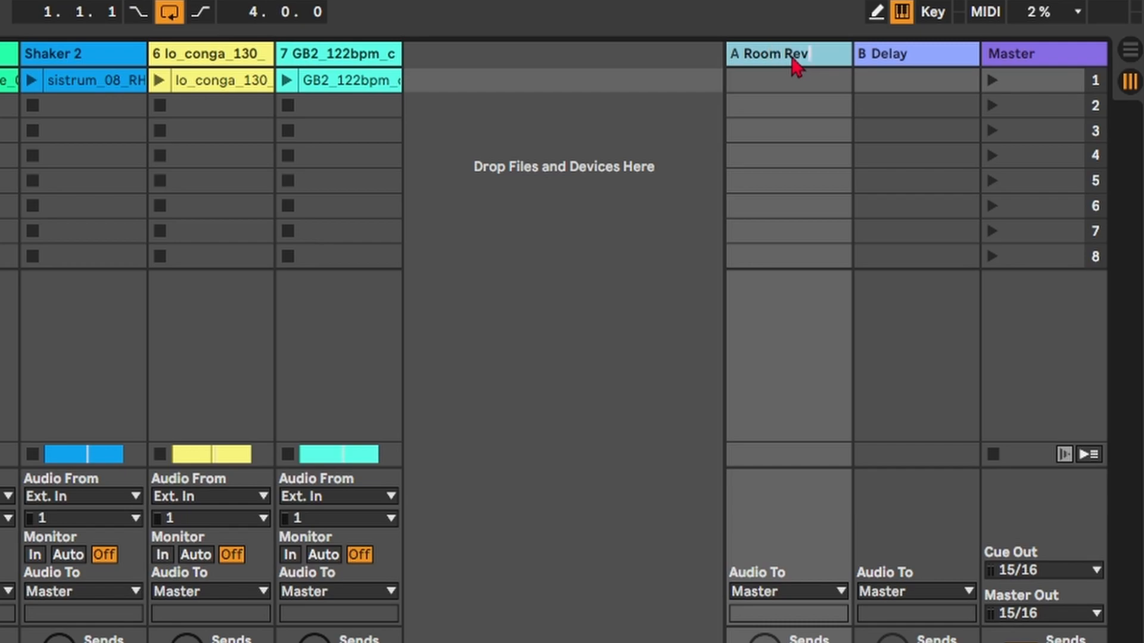
{"action": "key", "text": "Return"}
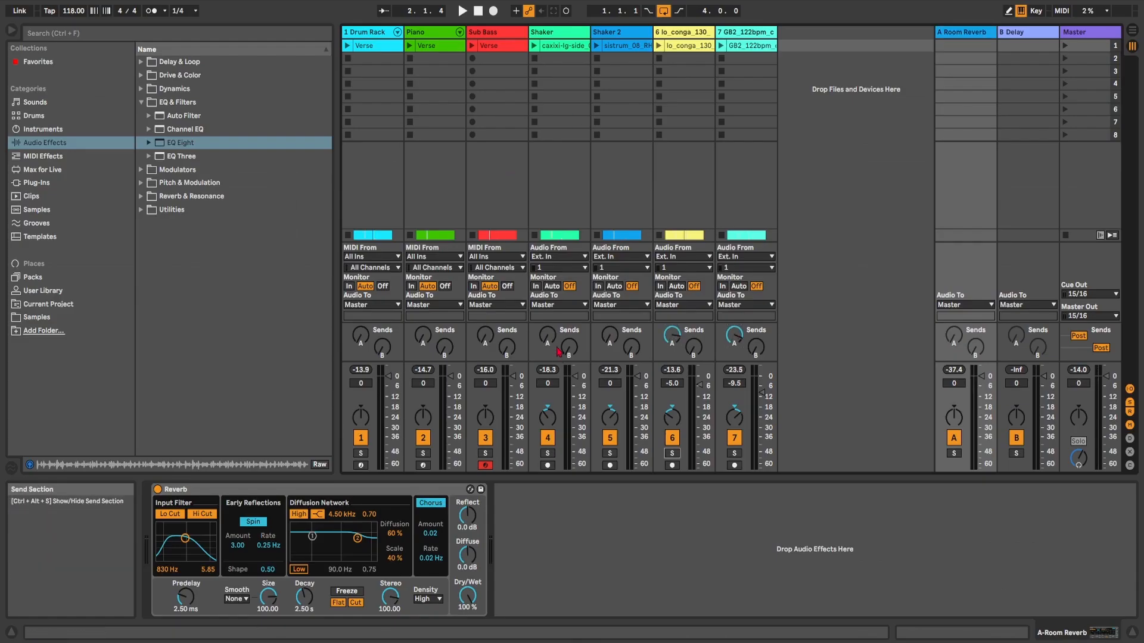
Step: Send both shakers to Room Reverb at 0.0 dB and the Drum Rack at about -6.7 dB, and play the mix
{"action": "left_click_drag", "start_coordinate": [547, 336], "coordinate": [547, 312]}
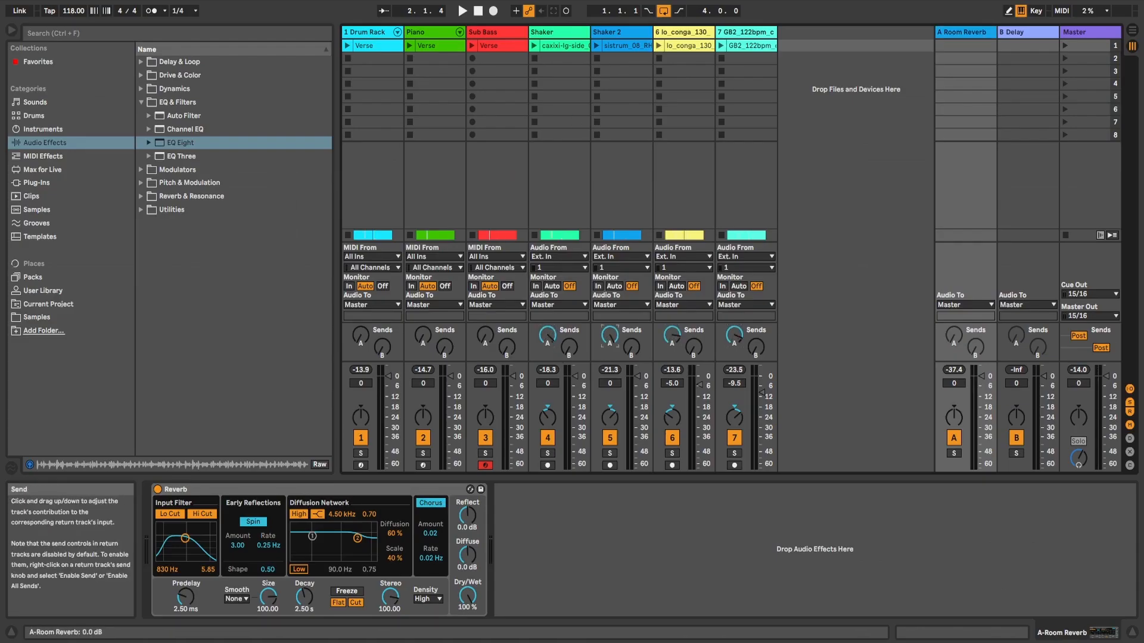
{"action": "key", "text": "space"}
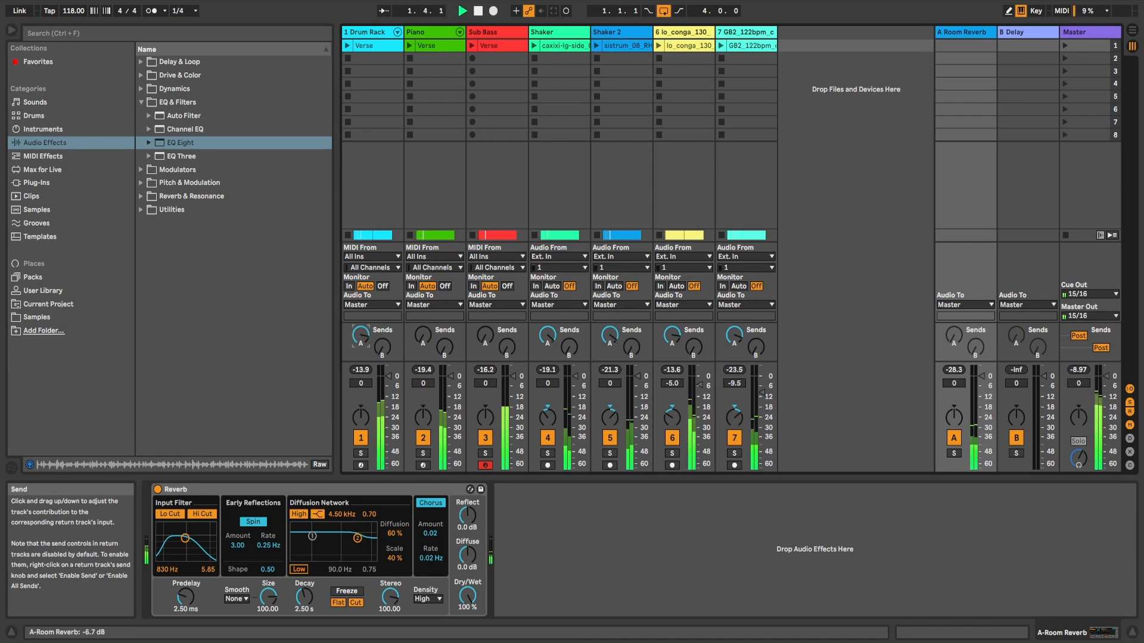
{"action": "key", "text": "space"}
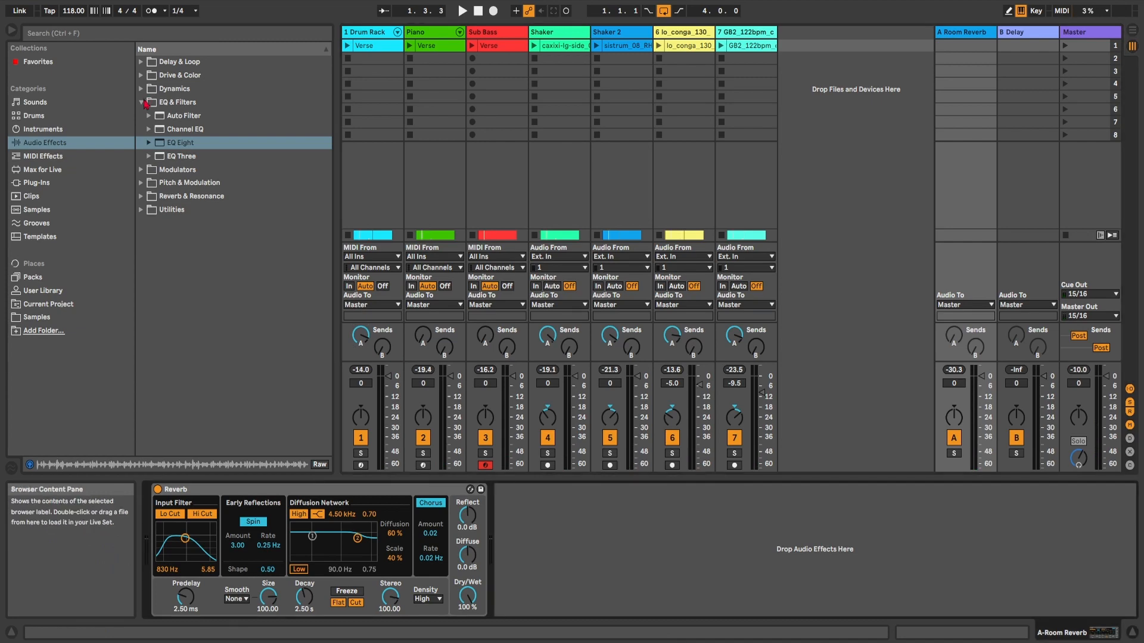
Step: Start swapping the Room Reverb effect's preset and open Reverb's Room presets in the browser
{"action": "left_click", "coordinate": [143, 103]}
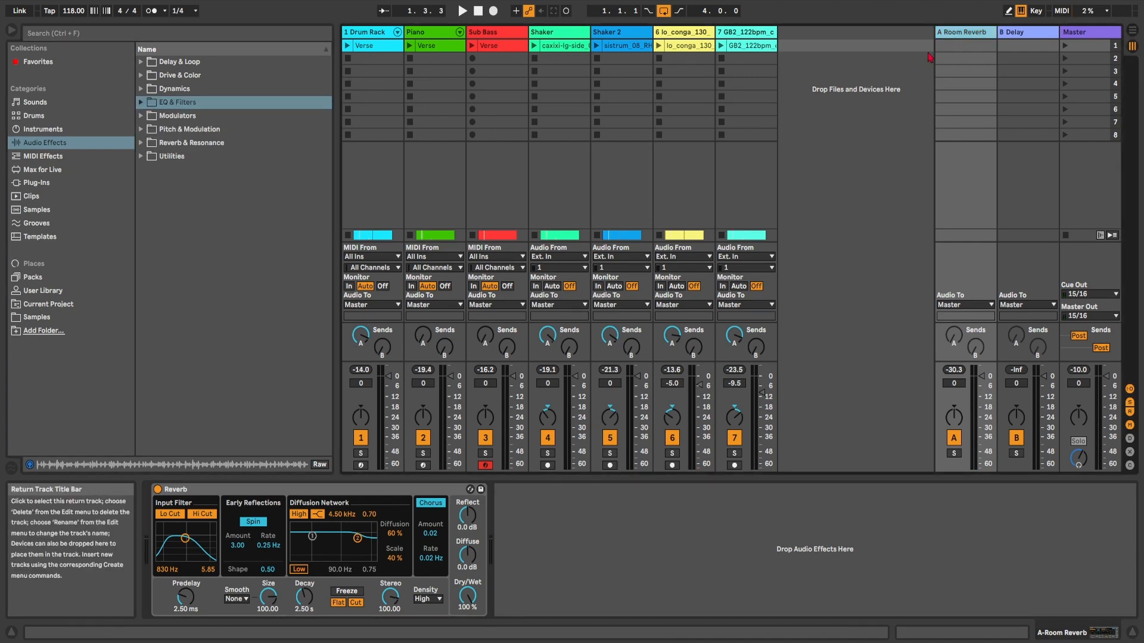
{"action": "left_click", "coordinate": [470, 489]}
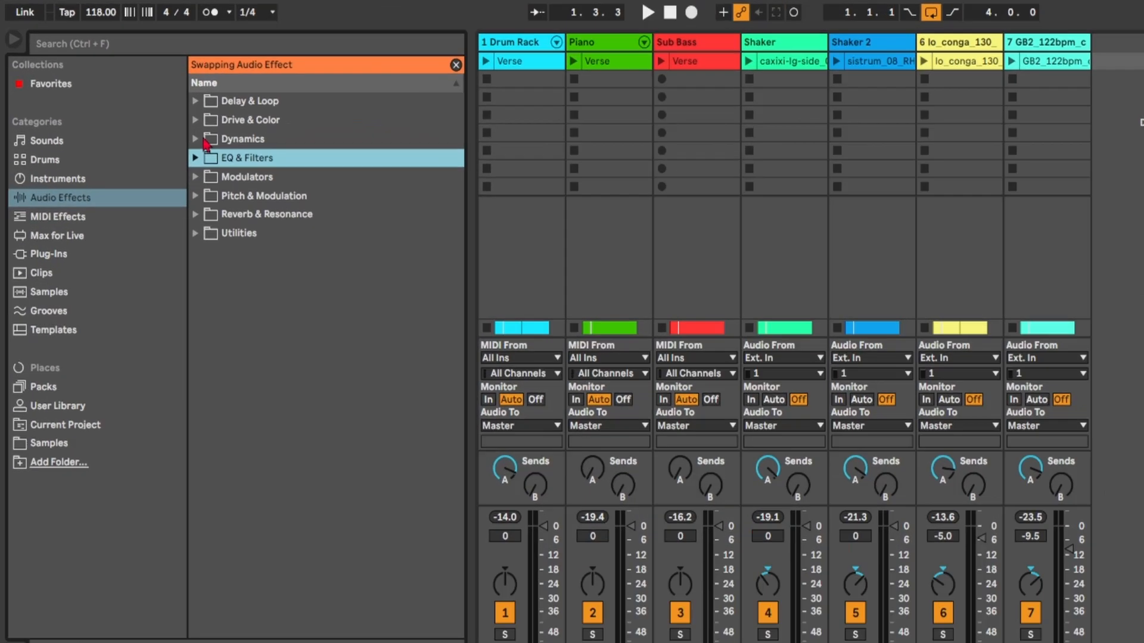
{"action": "left_click", "coordinate": [141, 155]}
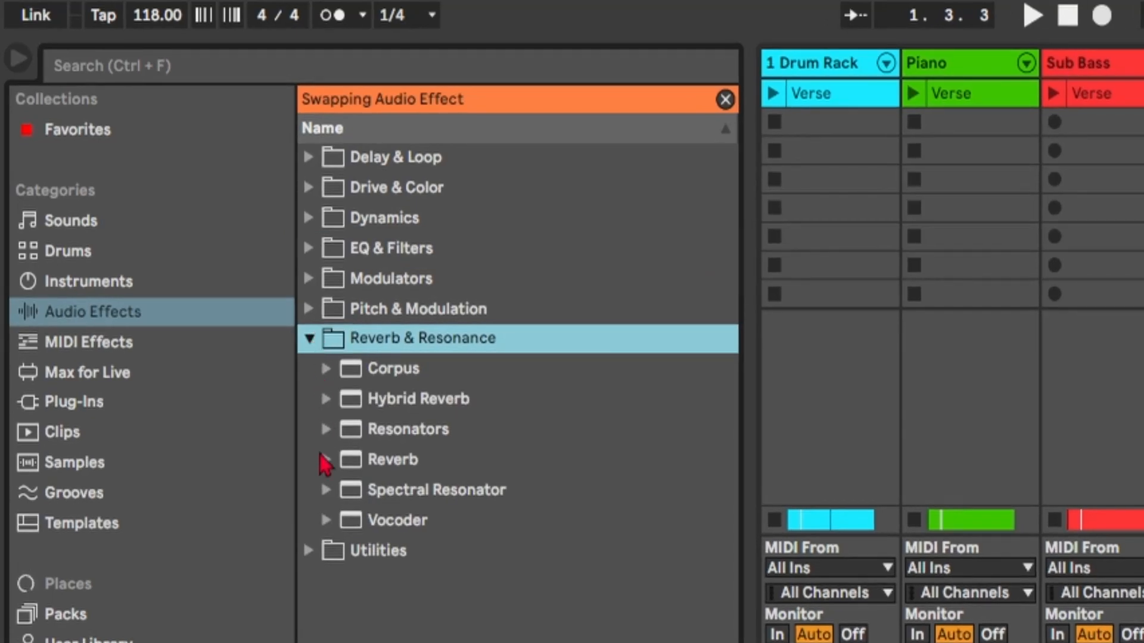
{"action": "left_click", "coordinate": [325, 460]}
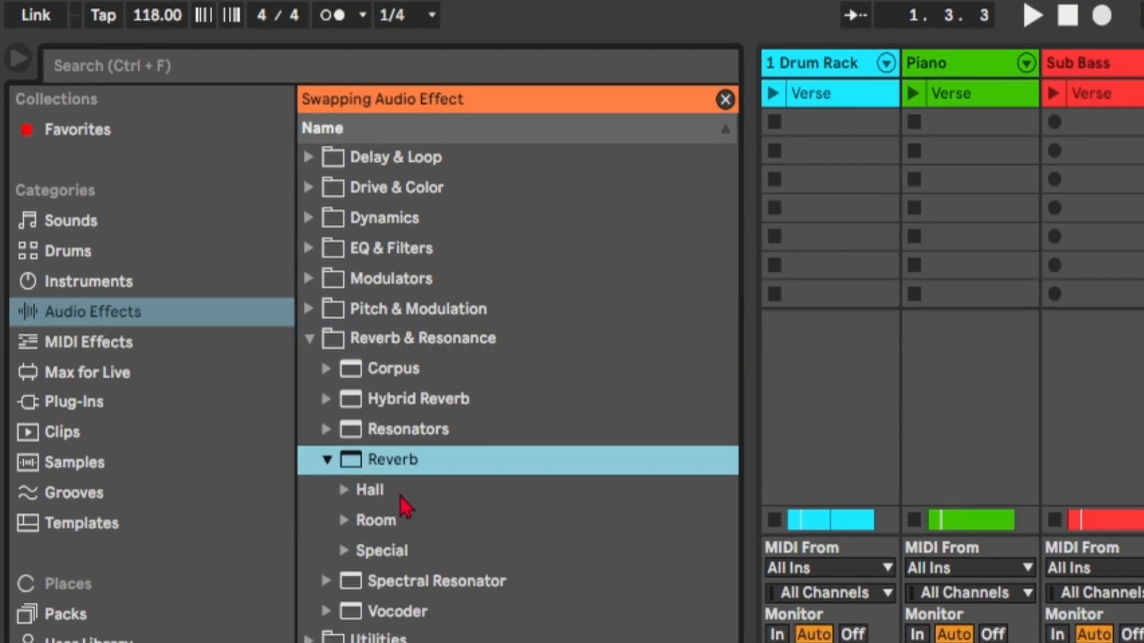
{"action": "left_click", "coordinate": [394, 520]}
{"action": "scroll", "coordinate": [506, 549], "scroll_direction": "down", "scroll_amount": 4}
Step: Audition the Bright Room, Concrete Chamber and Corridor presets during playback, and keep Ambience Medium
{"action": "left_click", "coordinate": [474, 434]}
{"action": "key", "text": "space"}
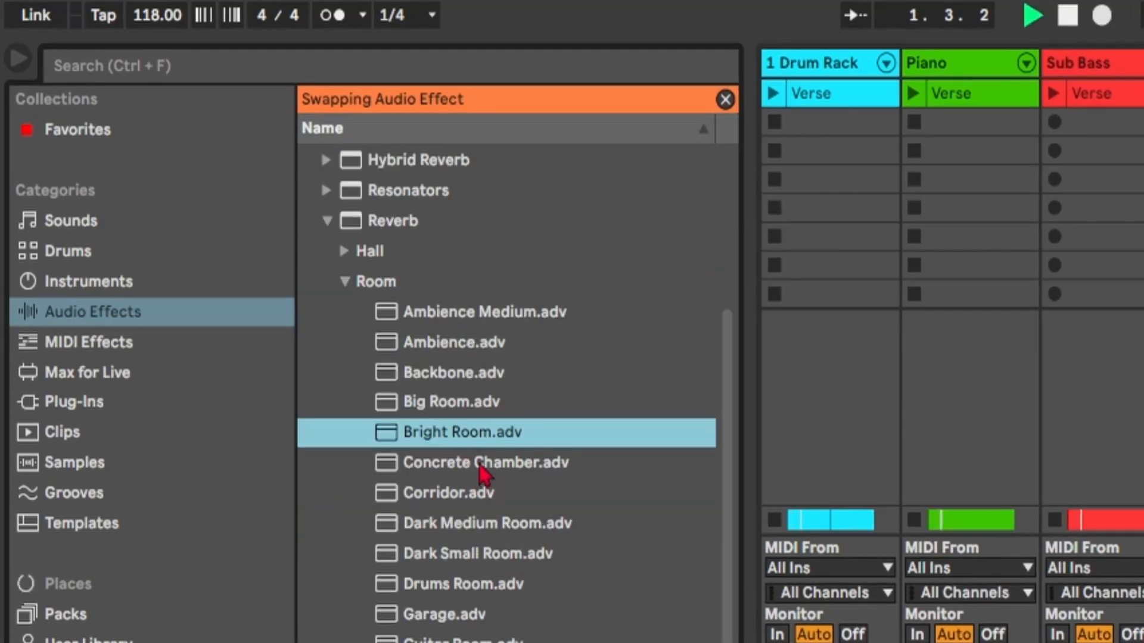
{"action": "left_click", "coordinate": [474, 468]}
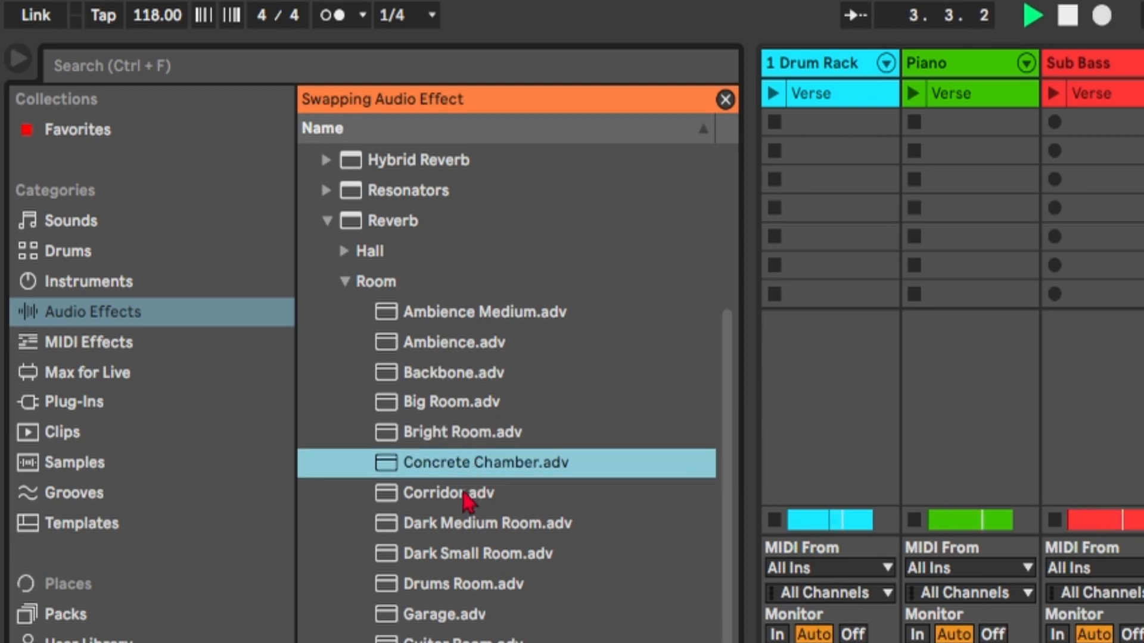
{"action": "left_click", "coordinate": [467, 498]}
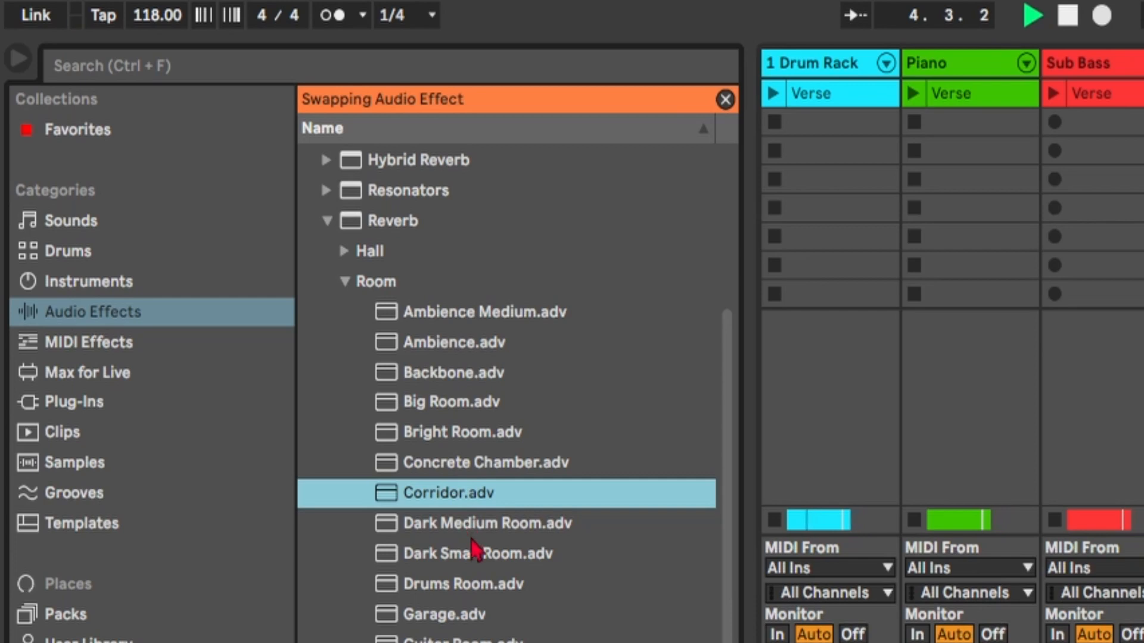
{"action": "left_click", "coordinate": [496, 311]}
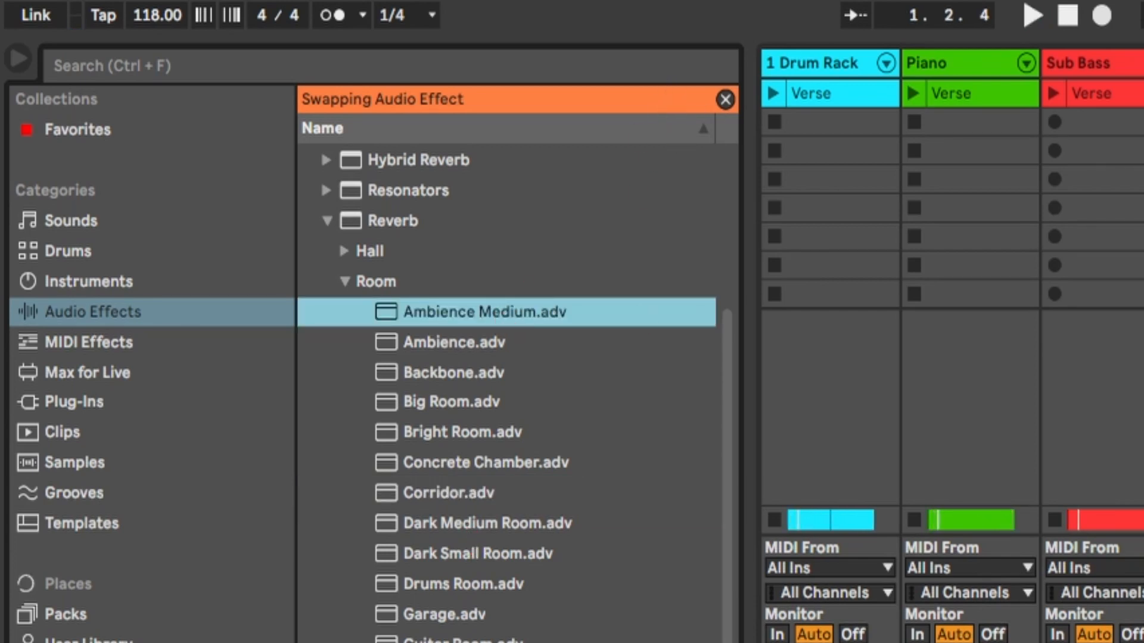
{"action": "left_click", "coordinate": [724, 100]}
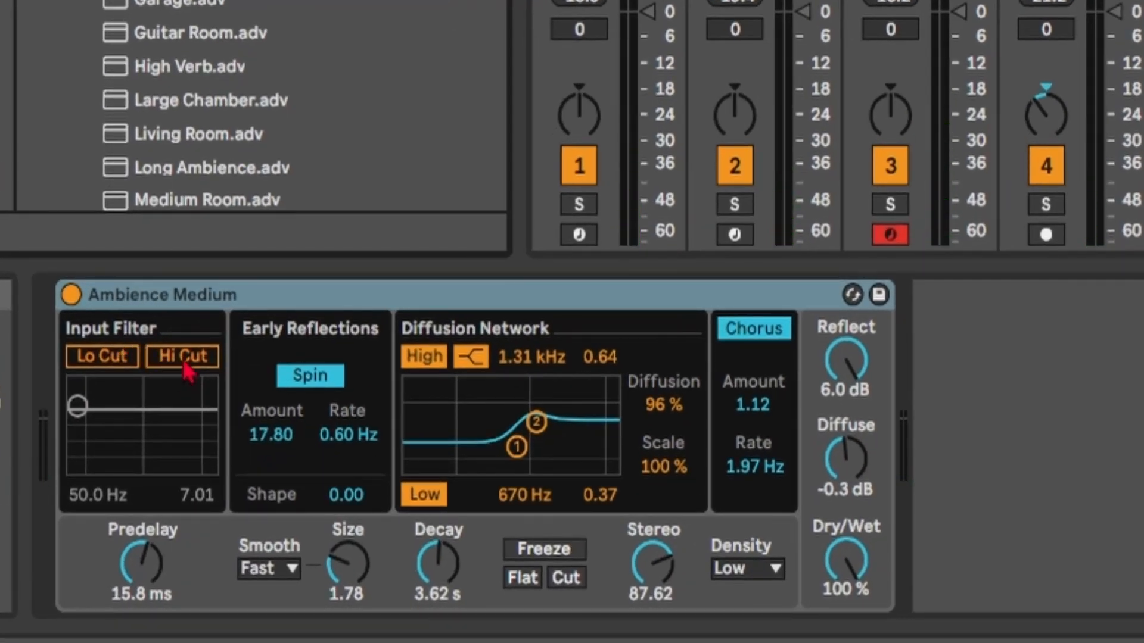
Step: Turn on the reverb's input high cut at about 1.66 kHz and reduce its decay to about 2.41 s and size to about 1.68
{"action": "left_click", "coordinate": [187, 374]}
{"action": "left_click_drag", "start_coordinate": [92, 397], "coordinate": [153, 415]}
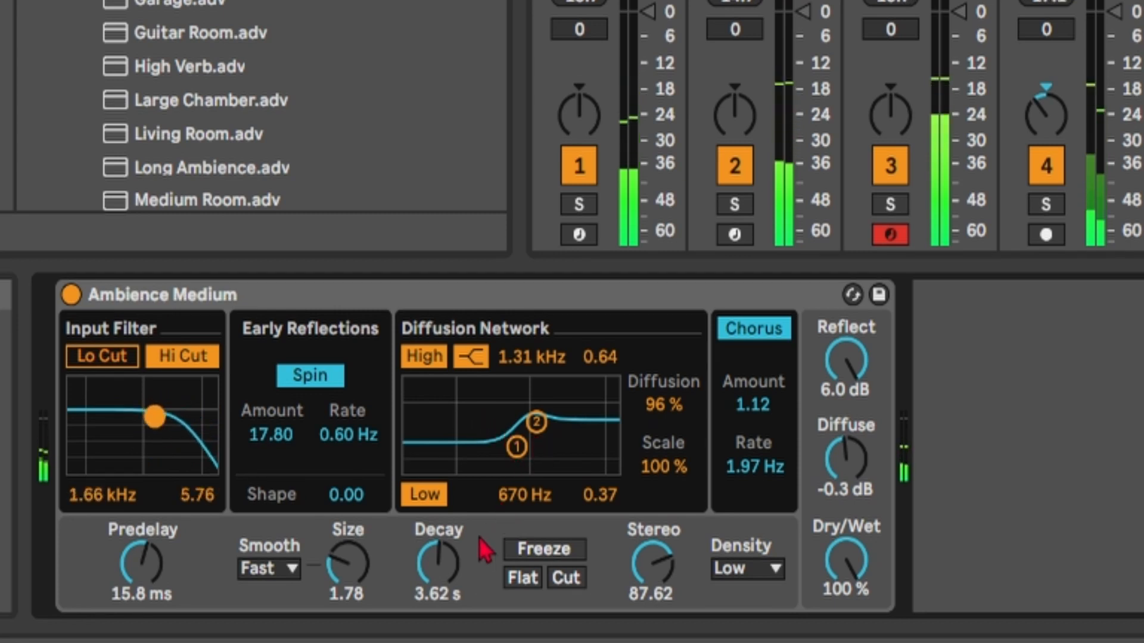
{"action": "left_click", "coordinate": [447, 587]}
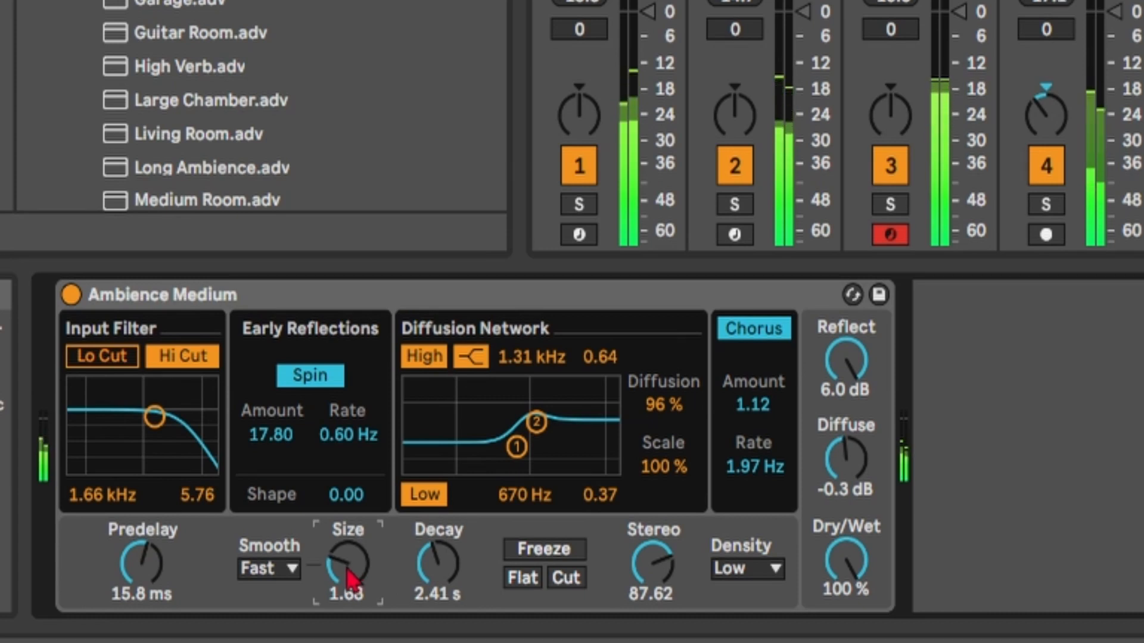
Step: Set the reverb's diffusion high filter to about 1.21 kHz and 0.47, with predelay 18.3 ms, decay 1.47 s and stereo 100
{"action": "mouse_move", "coordinate": [530, 442]}
{"action": "left_mouse_down"}
{"action": "mouse_move", "coordinate": [533, 431]}
{"action": "mouse_move", "coordinate": [524, 475]}
{"action": "mouse_move", "coordinate": [528, 427]}
{"action": "left_mouse_up"}
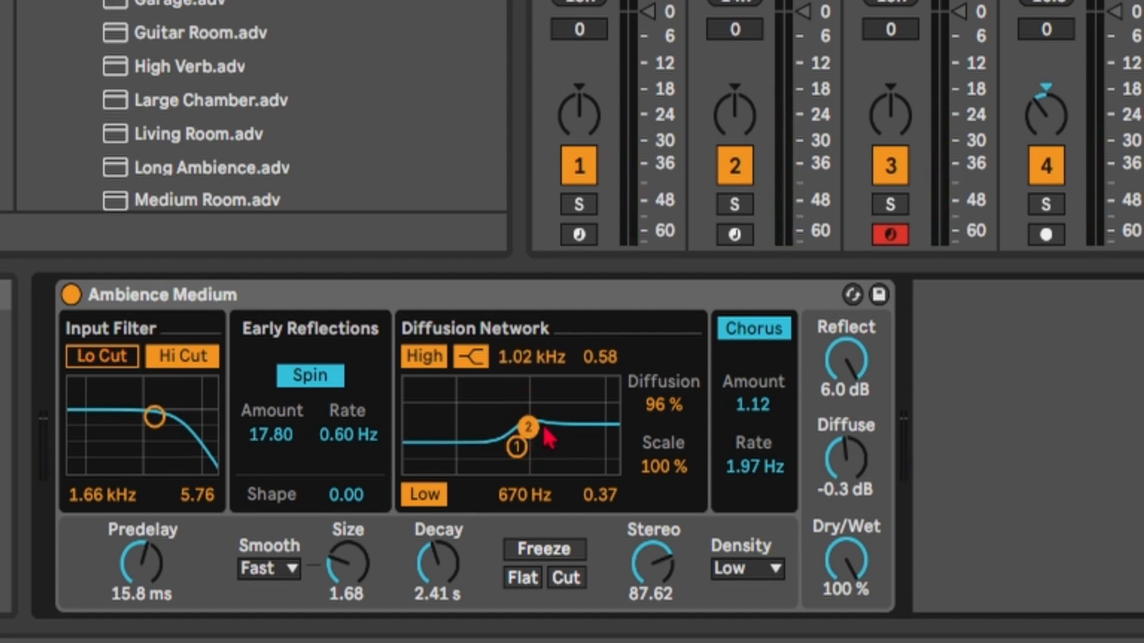
{"action": "left_click_drag", "start_coordinate": [528, 427], "coordinate": [542, 438]}
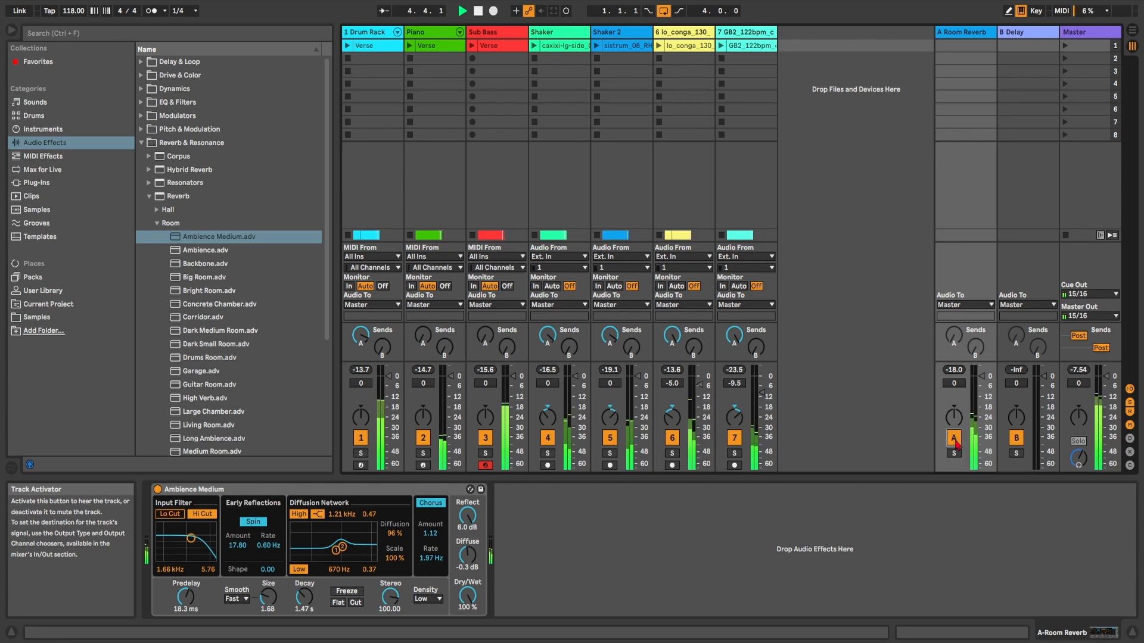
{"action": "key", "text": "space"}
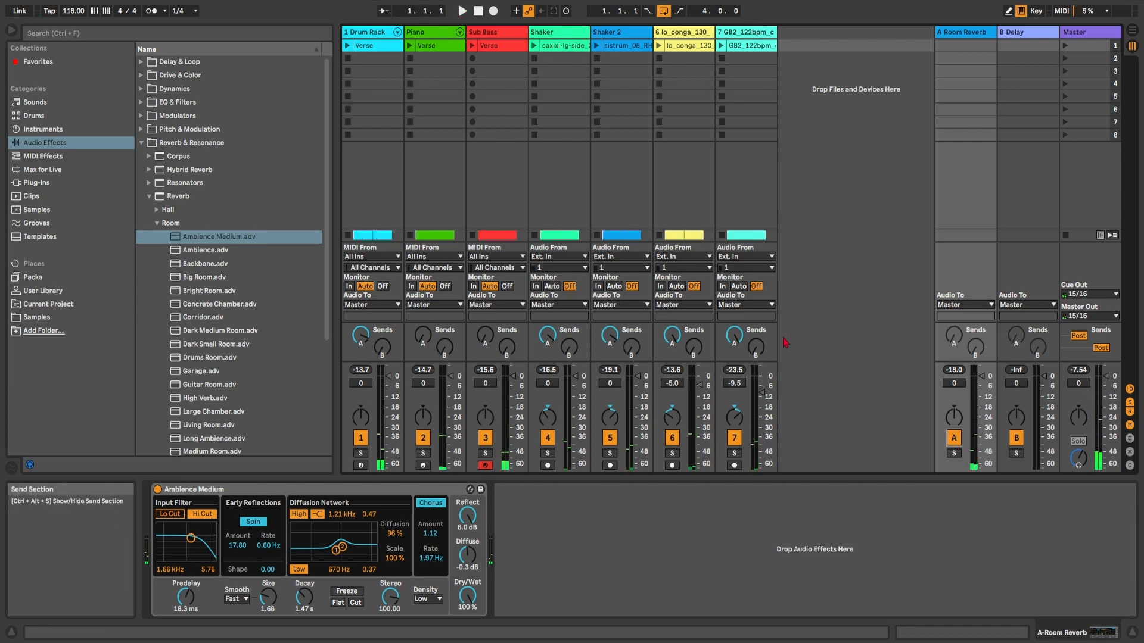
Step: Add an EQ Eight after the reverb on the Room Reverb return track
{"action": "left_click", "coordinate": [142, 142]}
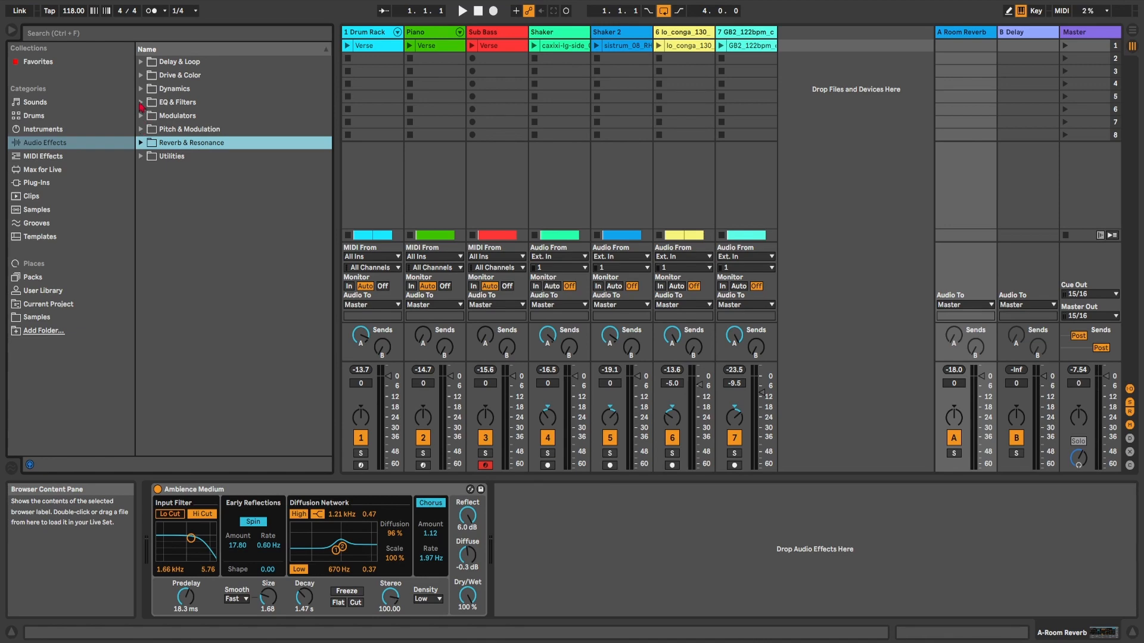
{"action": "left_click", "coordinate": [141, 102]}
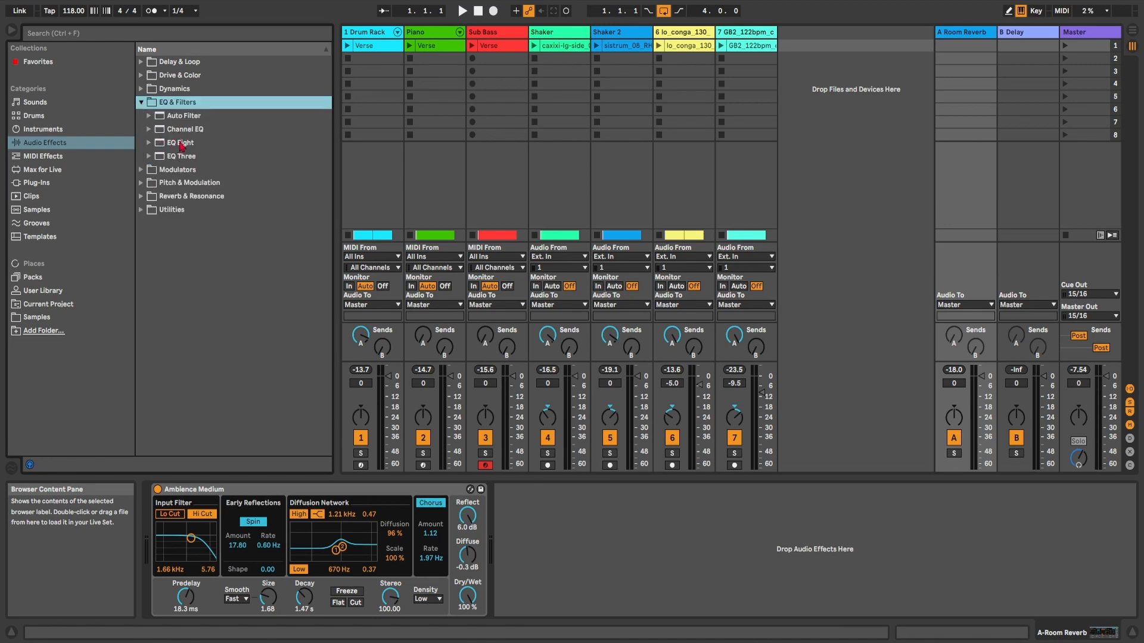
{"action": "left_click_drag", "start_coordinate": [182, 145], "coordinate": [539, 522]}
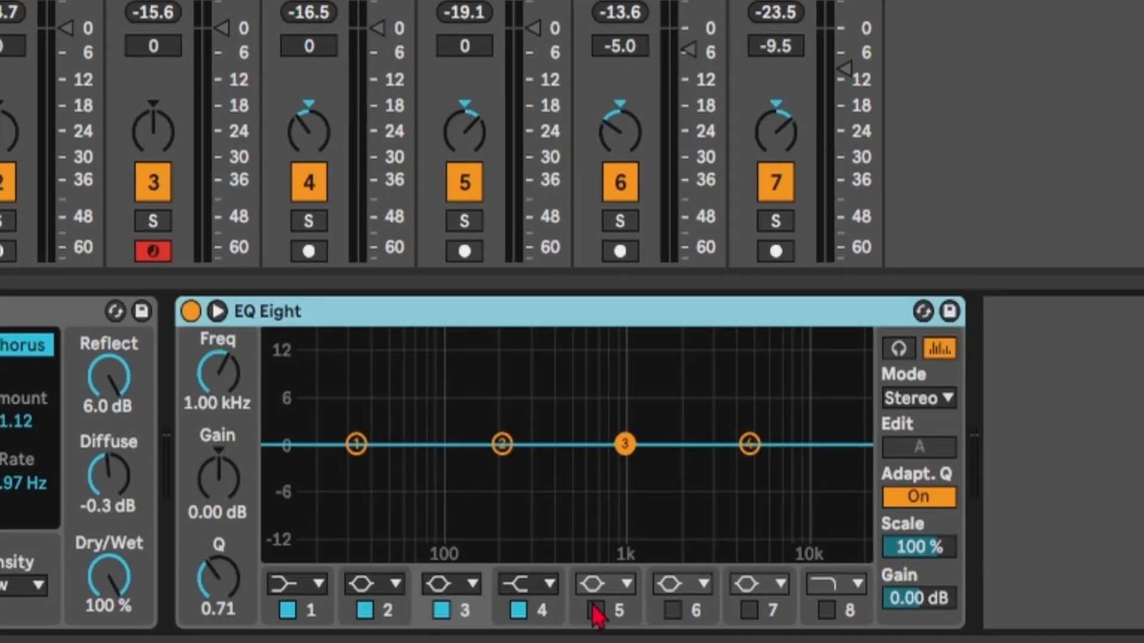
Step: Give the EQ Eight a band 8 high cut at about 6.8 kHz and a band 1 low cut at about 32 Hz, and save it as default preset
{"action": "left_click", "coordinate": [827, 613]}
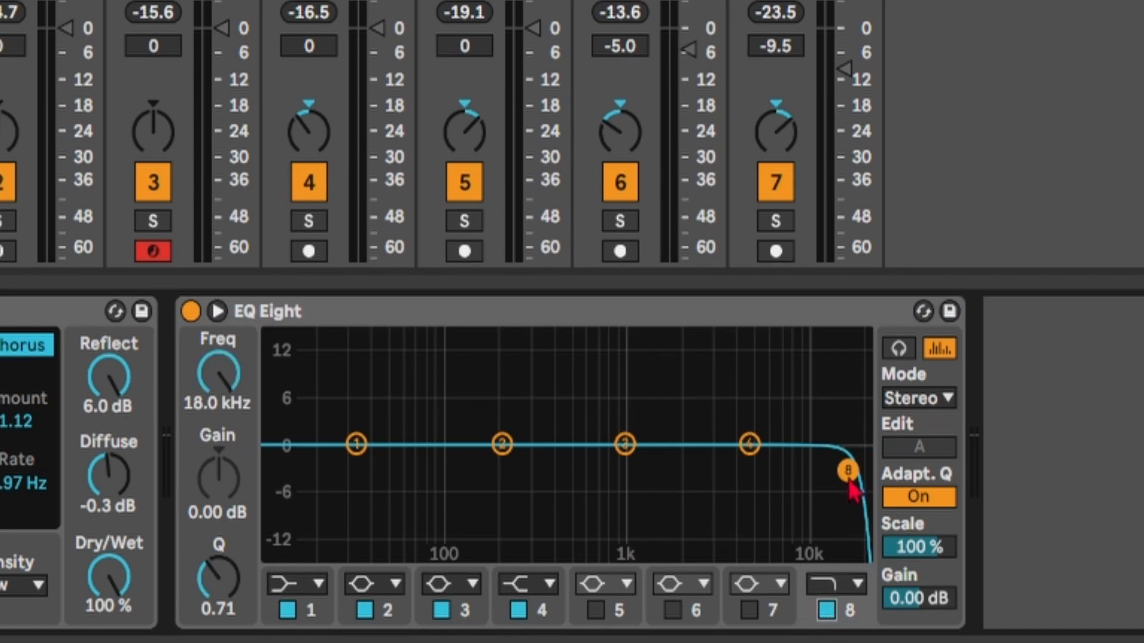
{"action": "left_click_drag", "start_coordinate": [852, 489], "coordinate": [305, 430]}
{"action": "left_click", "coordinate": [307, 575]}
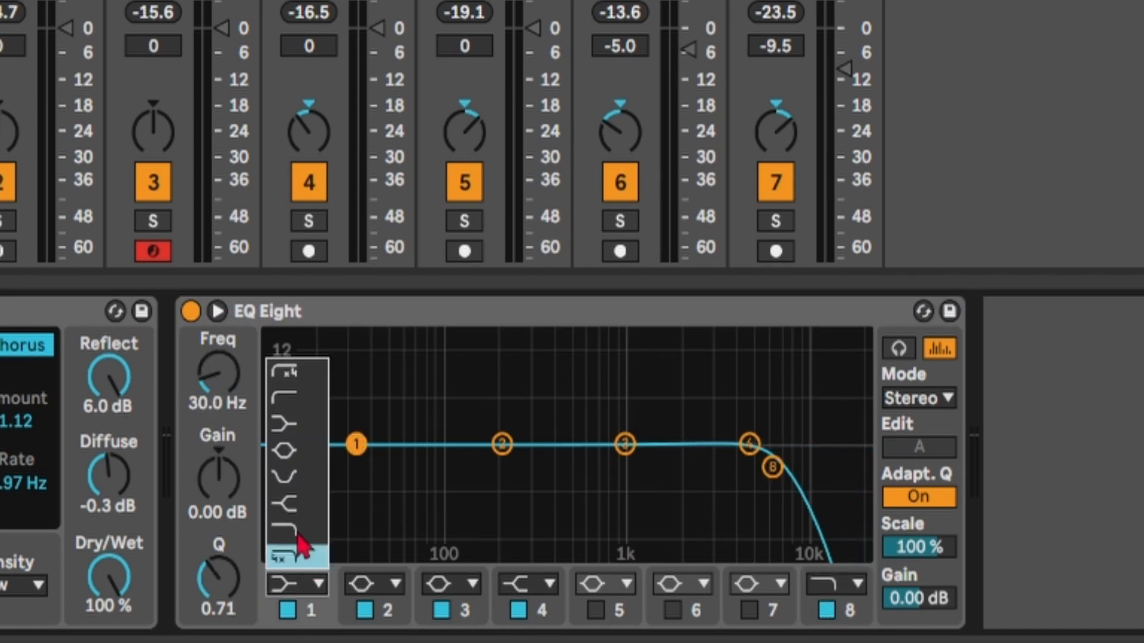
{"action": "left_click", "coordinate": [300, 426]}
{"action": "left_click_drag", "start_coordinate": [356, 471], "coordinate": [361, 470]}
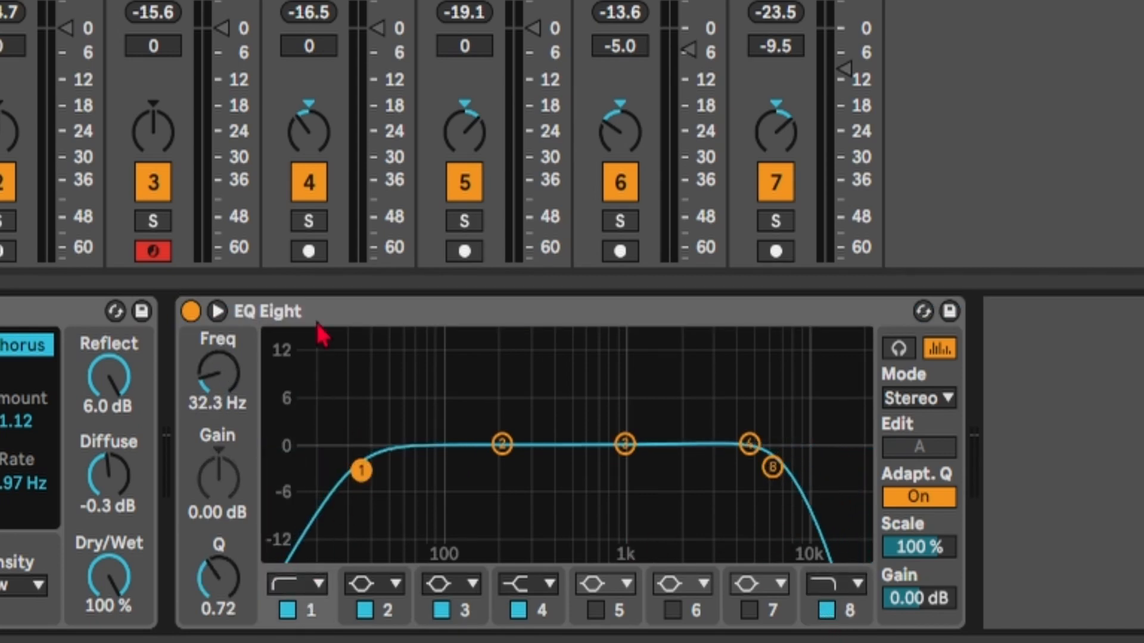
{"action": "right_click", "coordinate": [293, 319]}
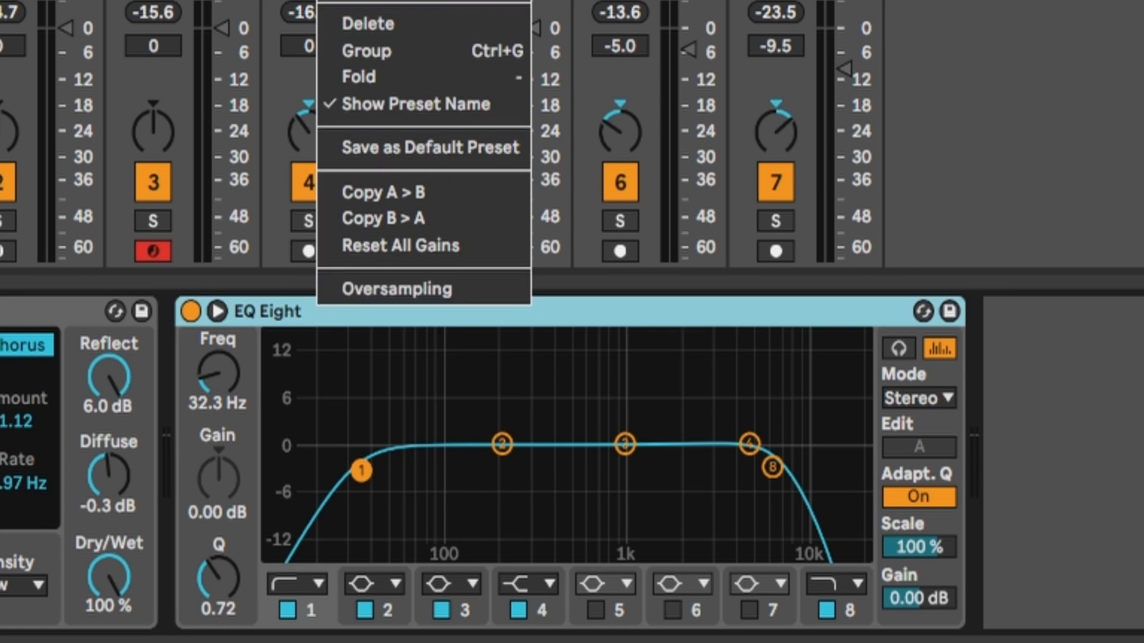
{"action": "left_click", "coordinate": [439, 160]}
Step: Tune the Room Reverb EQ during playback, with the low cut at about 143 Hz and the high cut at about 5.02 kHz
{"action": "key", "text": "space"}
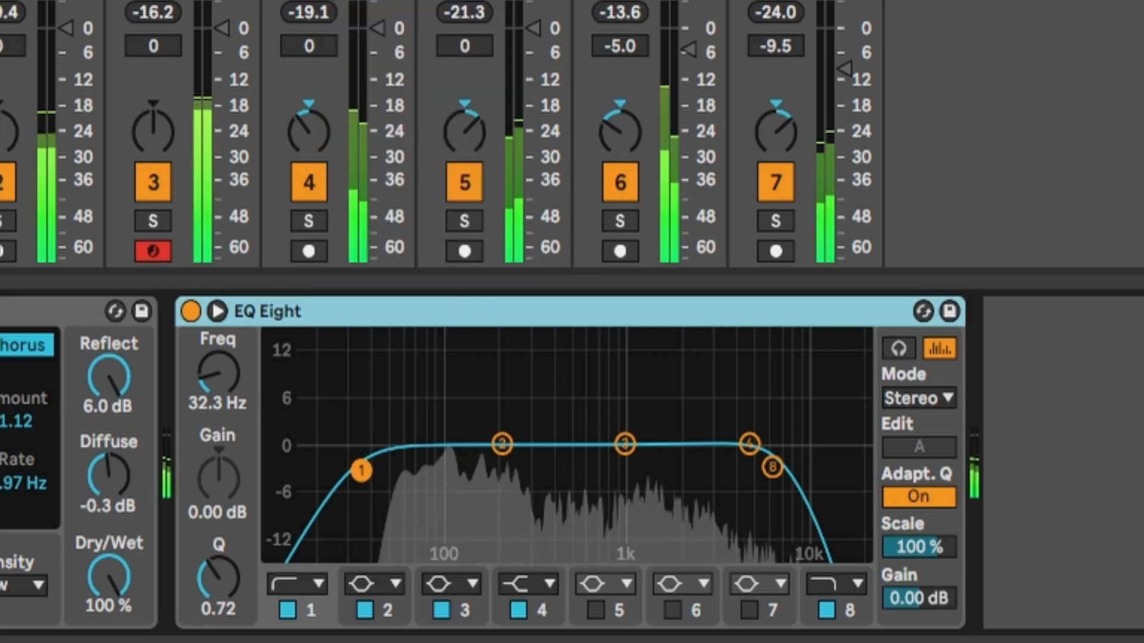
{"action": "left_click_drag", "start_coordinate": [361, 471], "coordinate": [433, 474]}
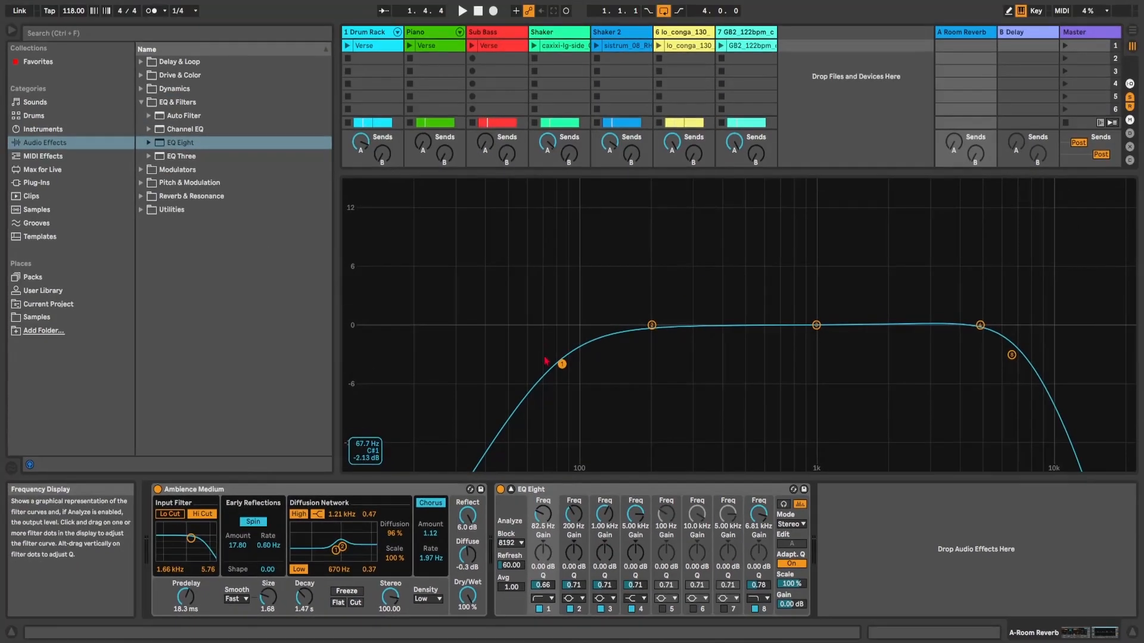
{"action": "left_click_drag", "start_coordinate": [506, 327], "coordinate": [617, 355]}
{"action": "left_click_drag", "start_coordinate": [1012, 355], "coordinate": [981, 361]}
{"action": "key", "text": "space"}
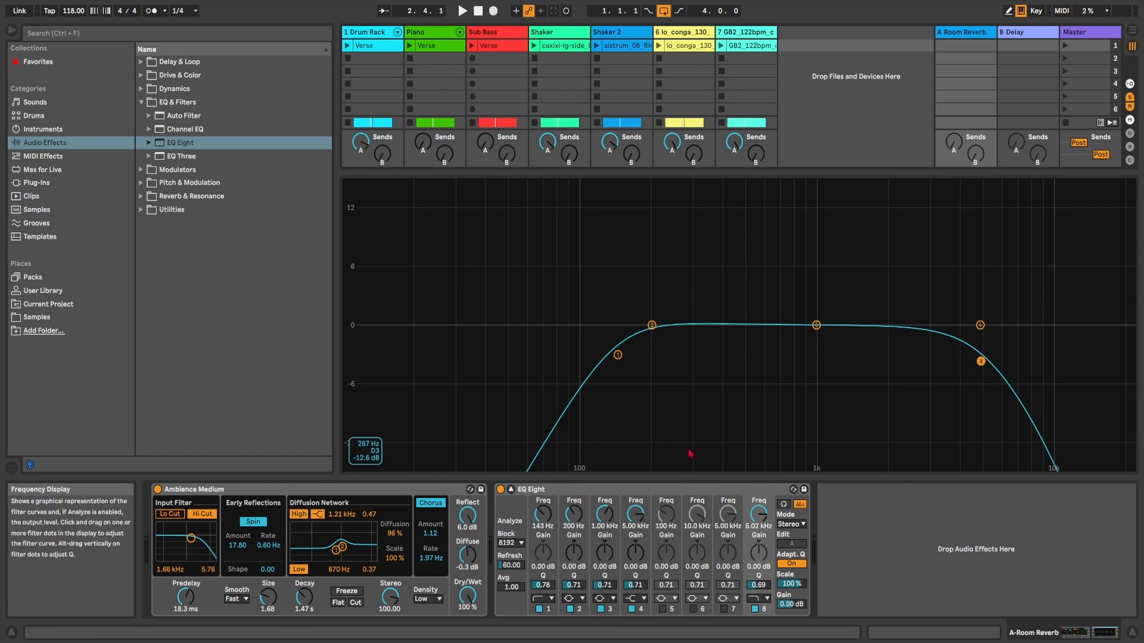
Step: Collapse the enlarged EQ display and try a copy of the Room Reverb and EQ devices directly on the GB2 conga-bongo track
{"action": "left_click", "coordinate": [510, 490]}
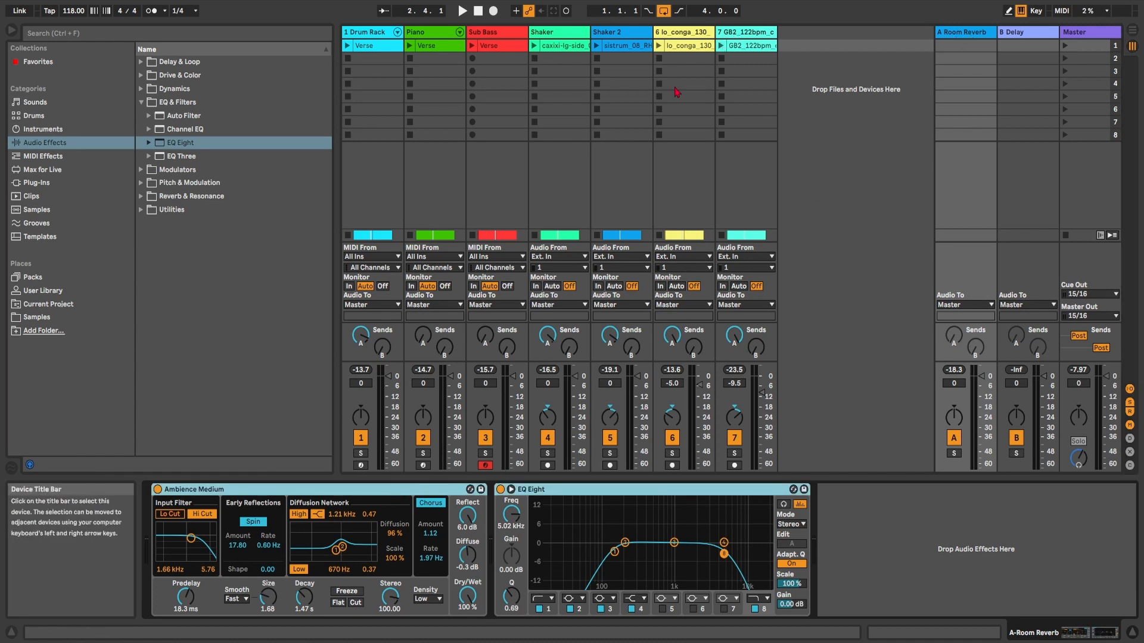
{"action": "left_click", "coordinate": [743, 33]}
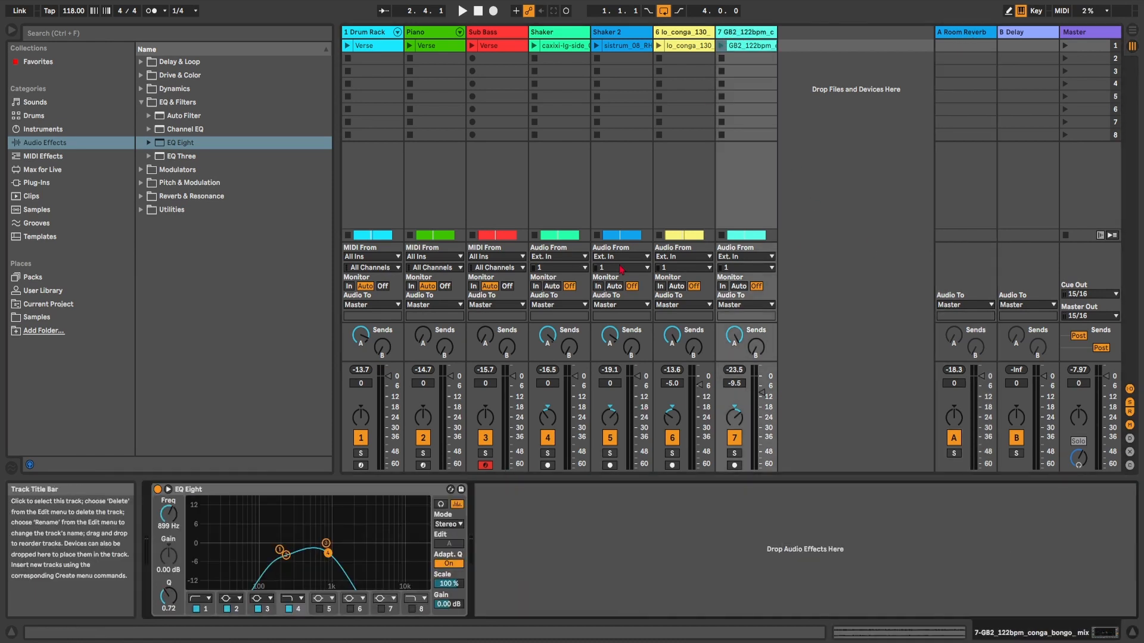
{"action": "left_click", "coordinate": [516, 531]}
{"action": "key", "text": "ctrl+v"}
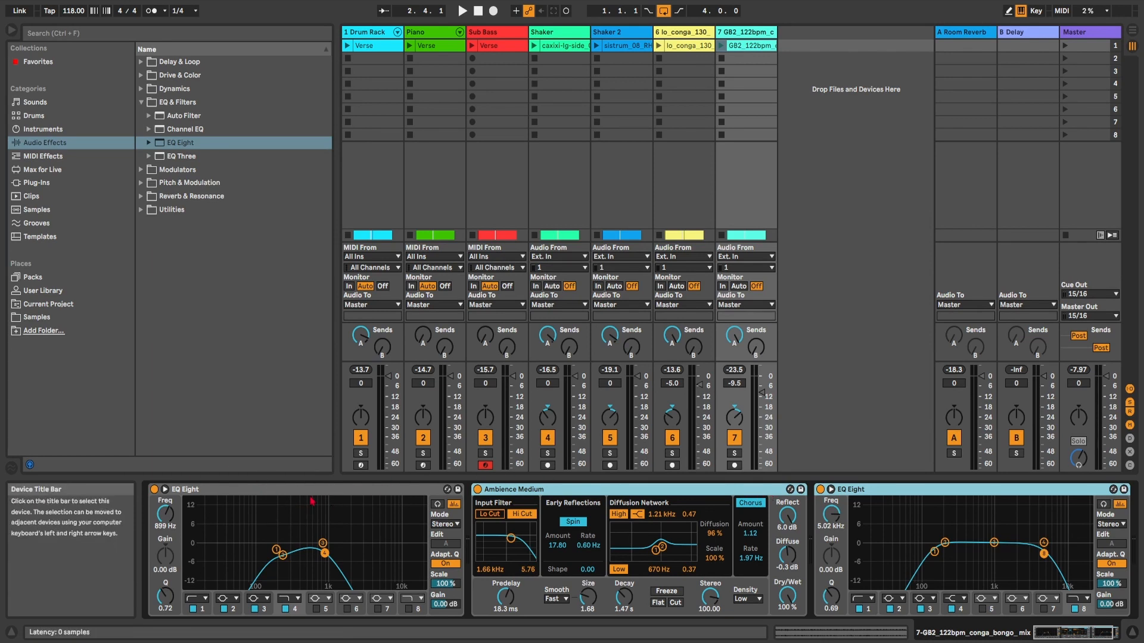
{"action": "key", "text": "Delete"}
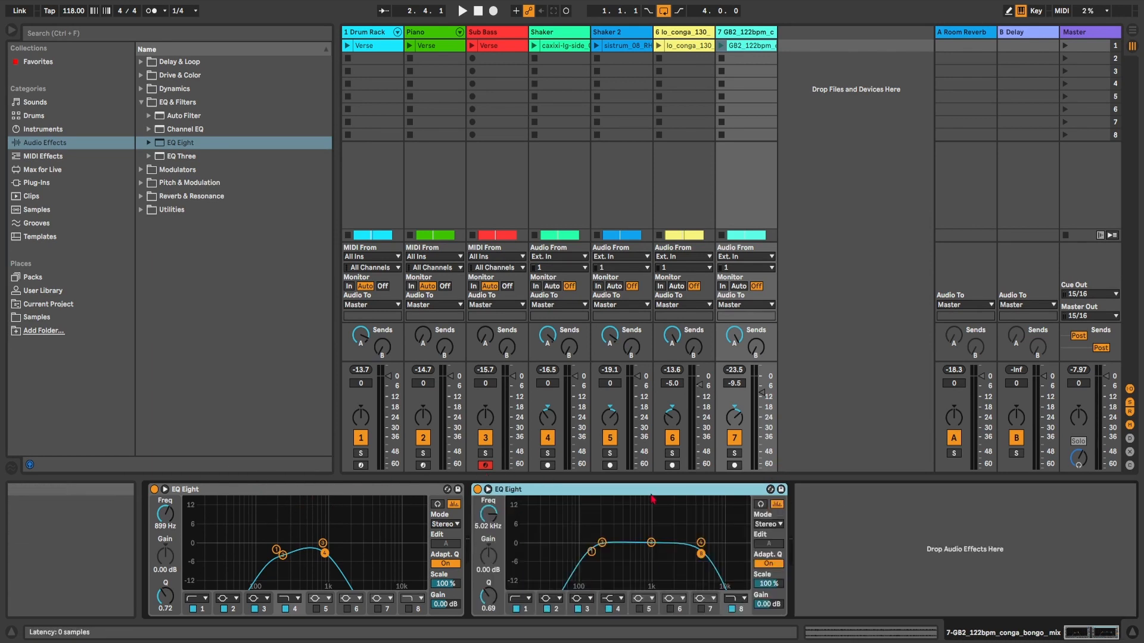
{"action": "key", "text": "Delete"}
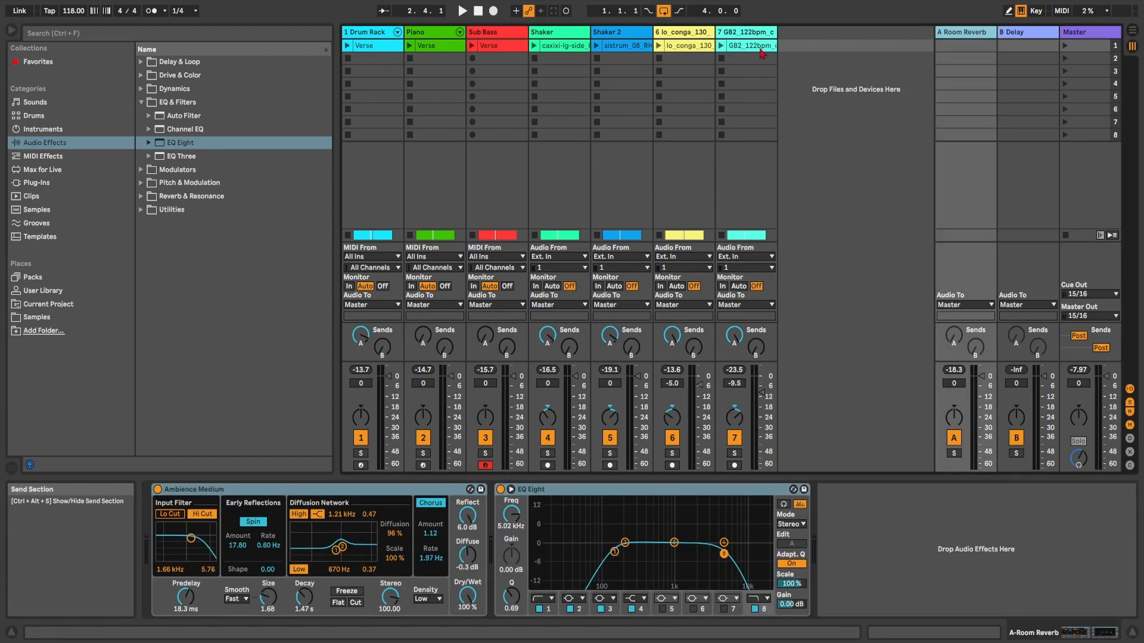
Step: Turn the Room Reverb sends down to -inf dB on both conga tracks, both shakers and the Drum Rack during playback
{"action": "left_click", "coordinate": [752, 32]}
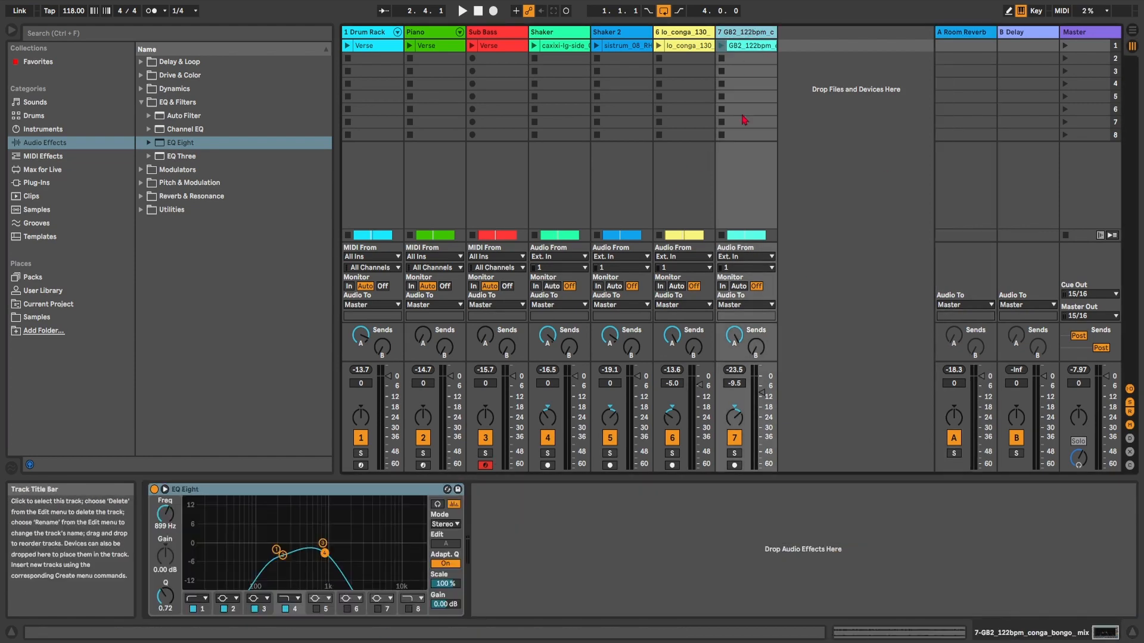
{"action": "key", "text": "space"}
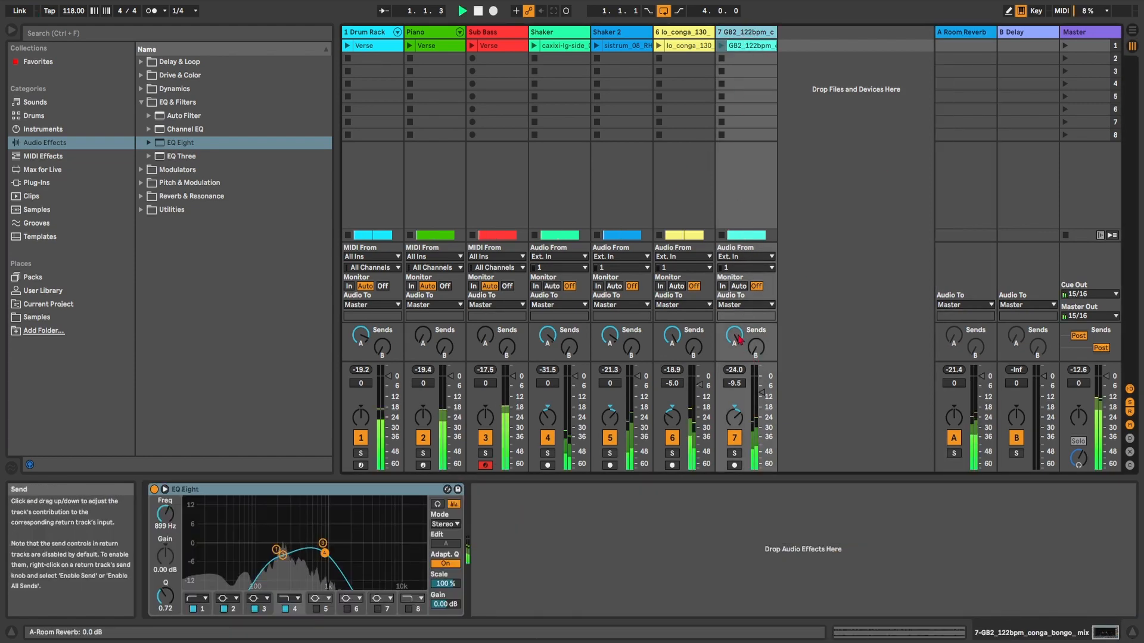
{"action": "left_click_drag", "start_coordinate": [735, 336], "coordinate": [736, 411]}
{"action": "left_click_drag", "start_coordinate": [673, 337], "coordinate": [673, 411]}
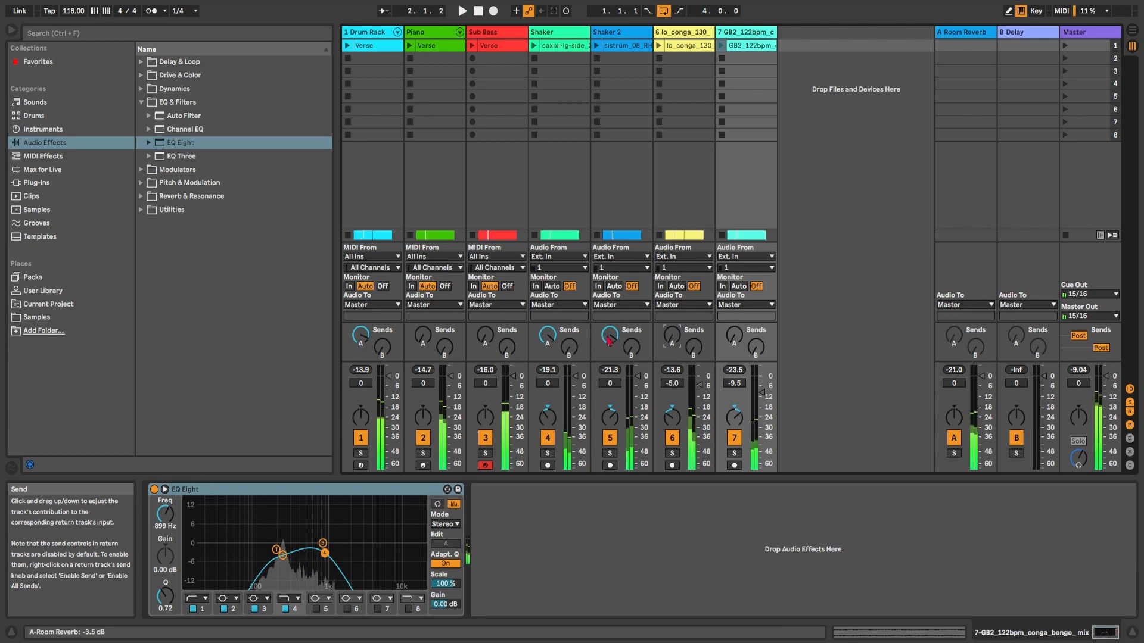
{"action": "left_click_drag", "start_coordinate": [611, 334], "coordinate": [611, 405]}
{"action": "left_click_drag", "start_coordinate": [547, 336], "coordinate": [548, 405]}
{"action": "left_click_drag", "start_coordinate": [360, 337], "coordinate": [361, 405]}
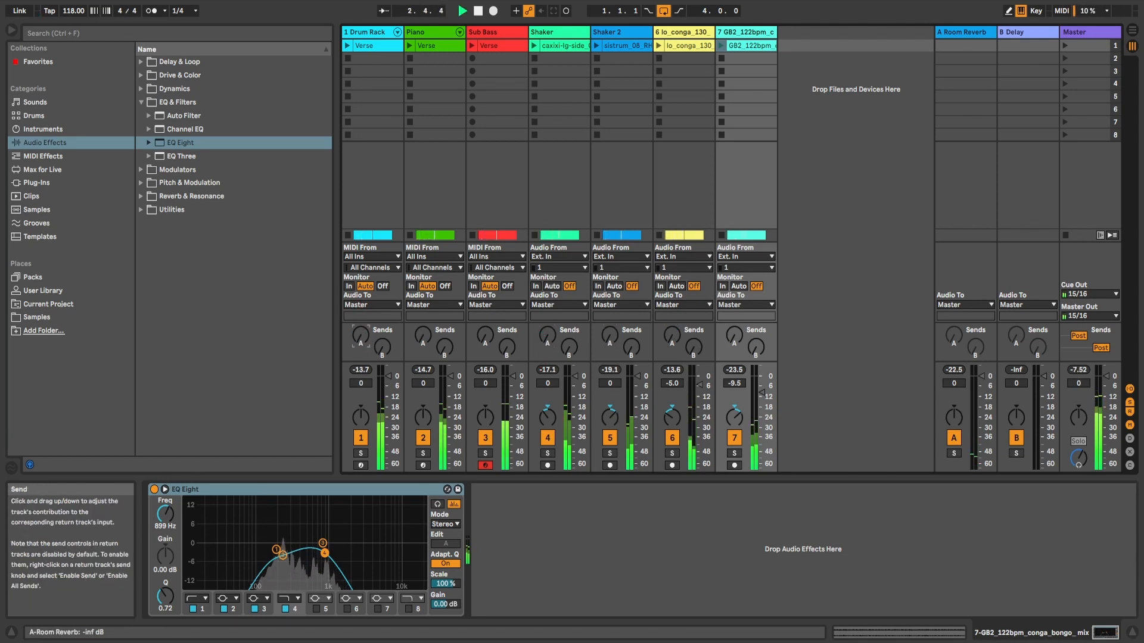
{"action": "key", "text": "space"}
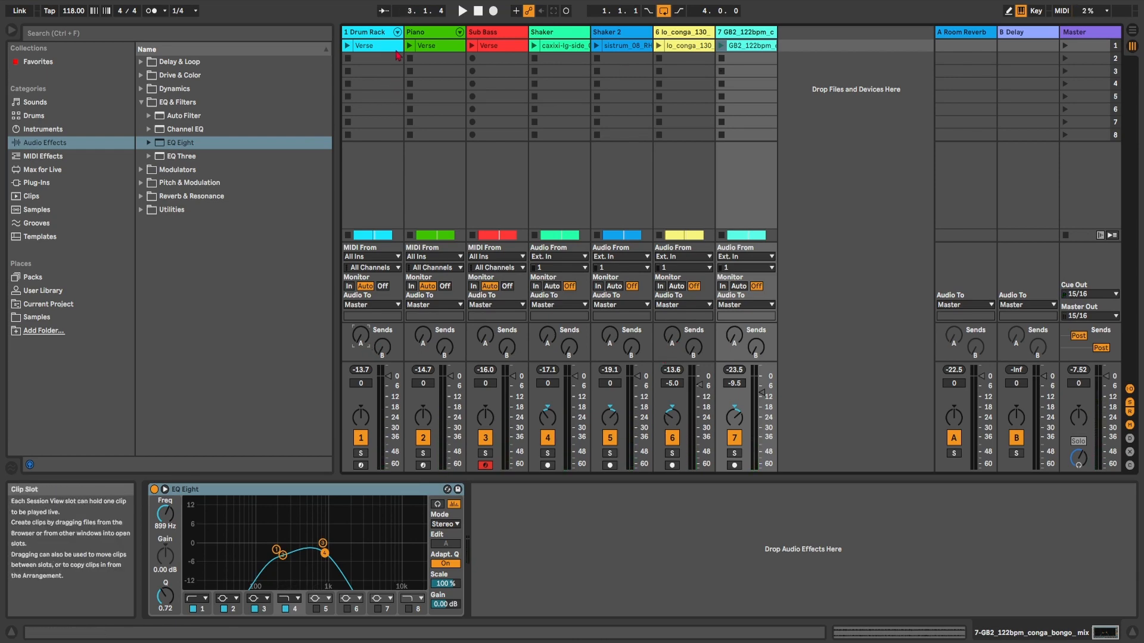
Step: Unfold the Drum Rack track's chains in the mixer and show the rack's chain list with I/O, sends and return chains
{"action": "left_click", "coordinate": [397, 31]}
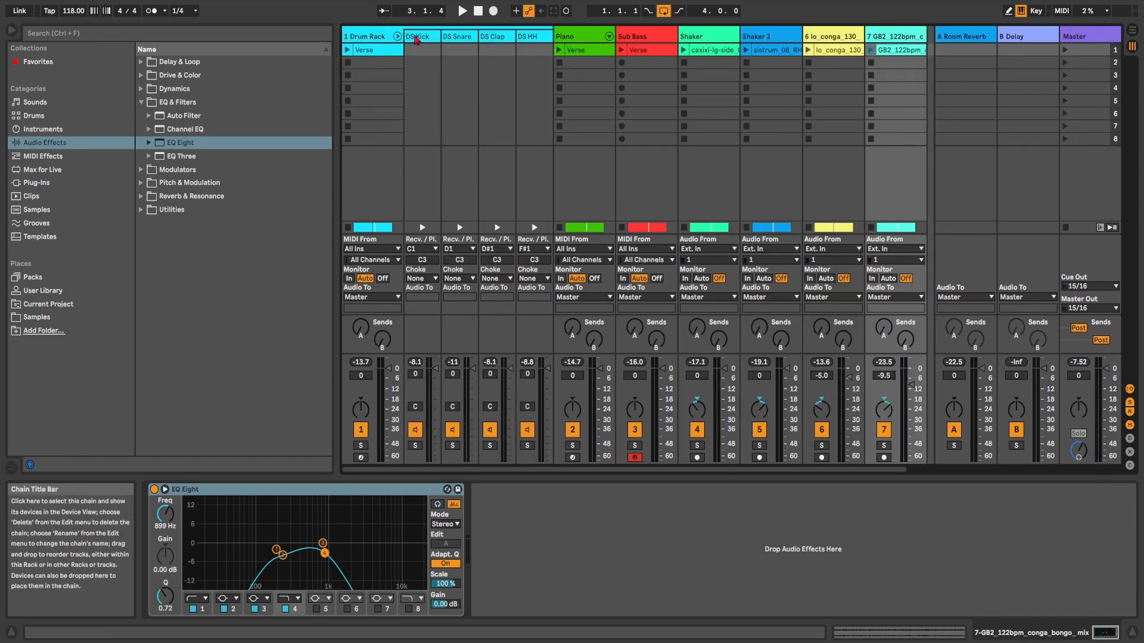
{"action": "left_click", "coordinate": [376, 37]}
{"action": "left_click", "coordinate": [157, 539]}
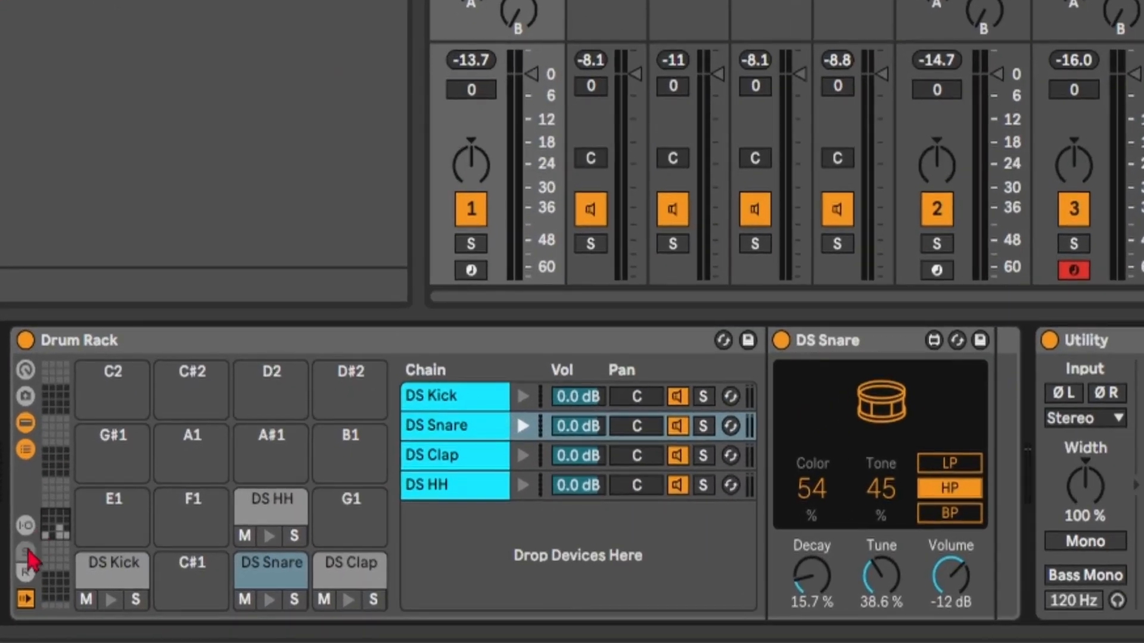
{"action": "left_click", "coordinate": [25, 526]}
{"action": "left_click", "coordinate": [25, 572]}
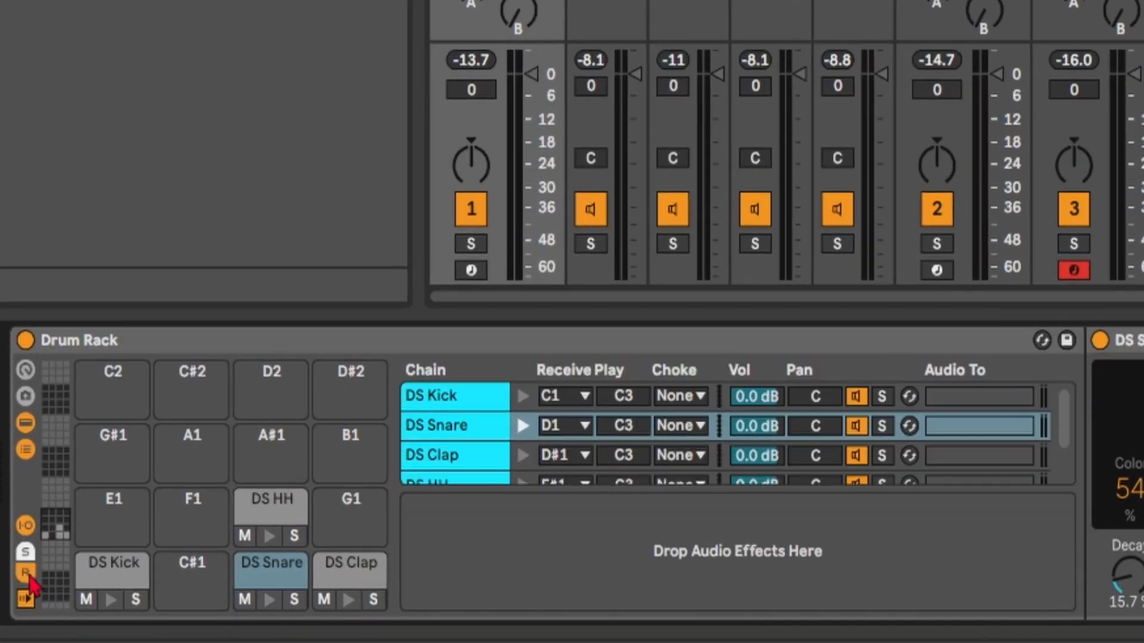
Step: Create a return chain inside the Drum Rack and route its audio output to A-Room Reverb
{"action": "right_click", "coordinate": [655, 586]}
{"action": "left_click", "coordinate": [703, 602]}
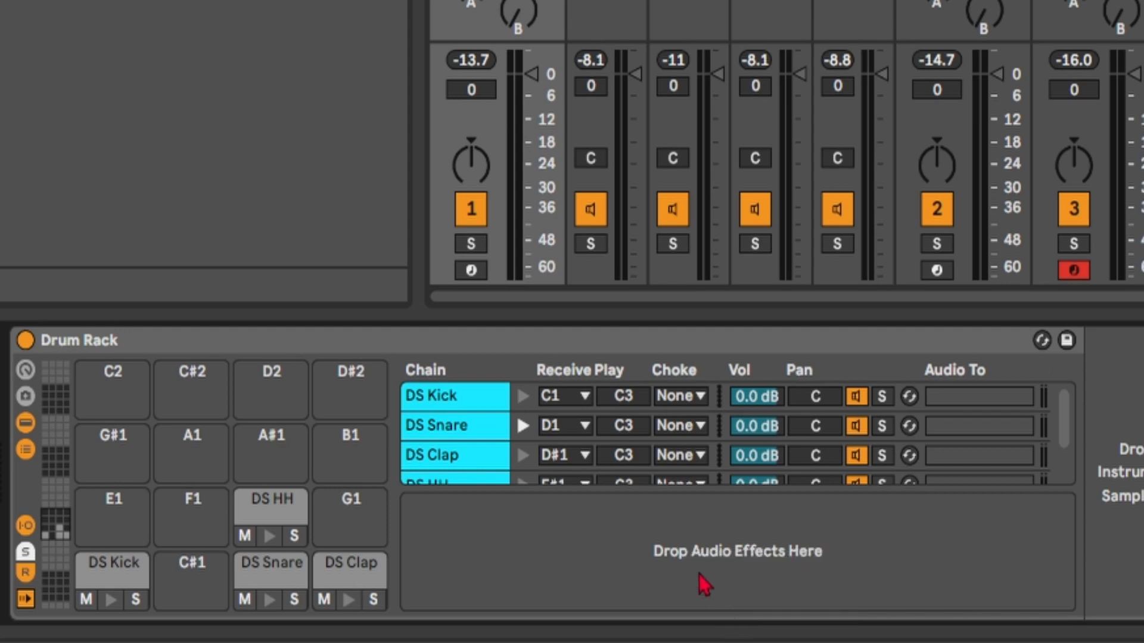
{"action": "left_click", "coordinate": [1014, 510]}
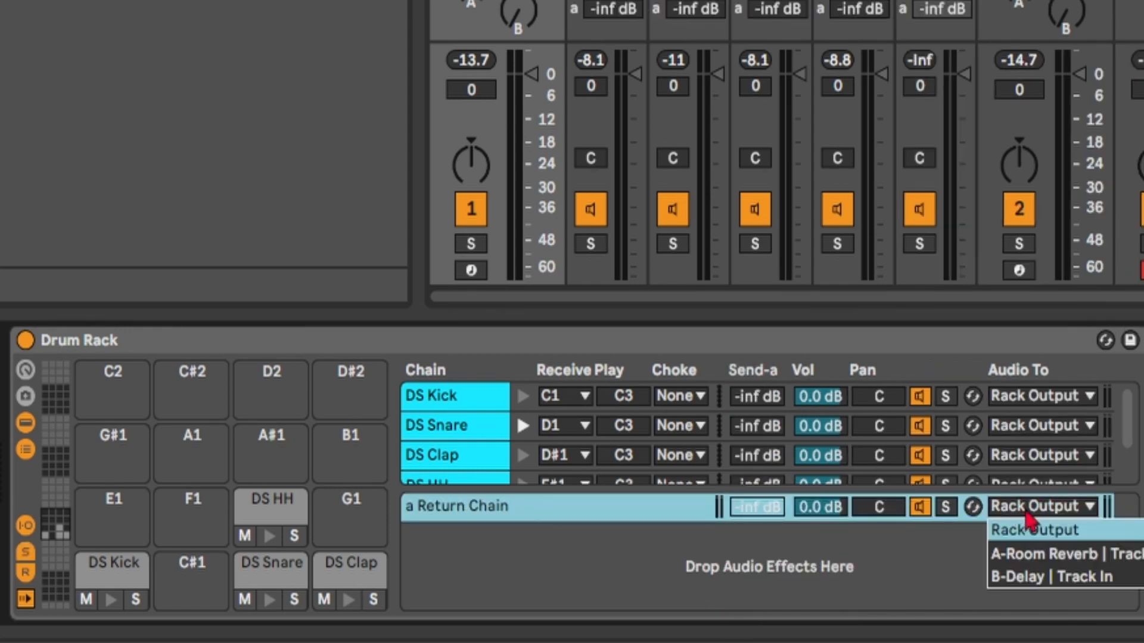
{"action": "left_click", "coordinate": [1079, 562]}
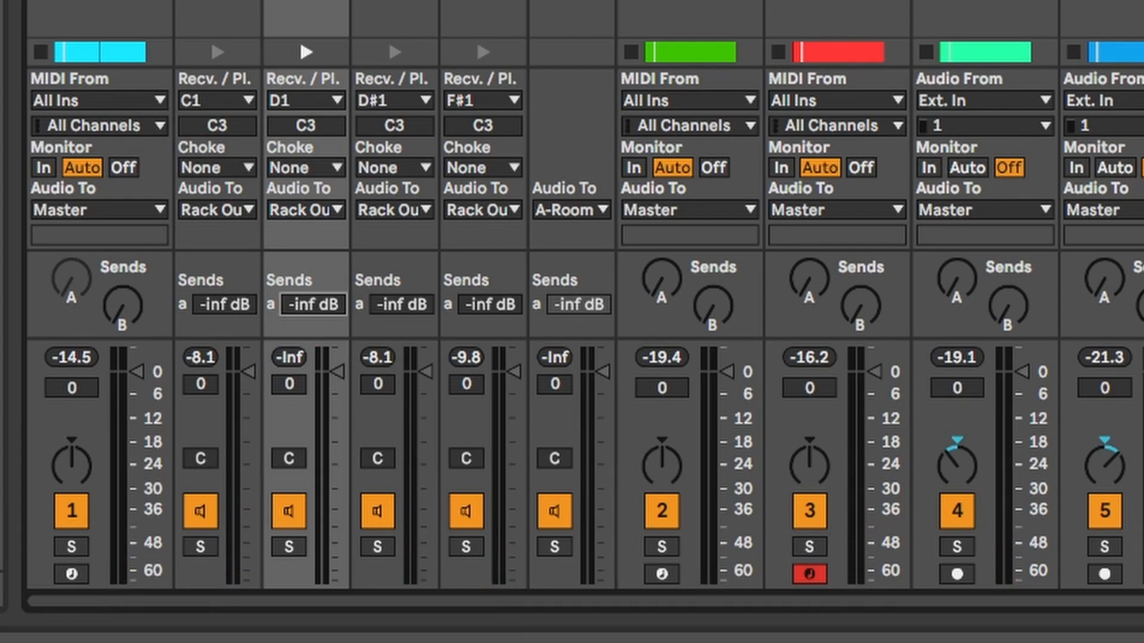
Step: Set the drum chains' reverb sends to about -37 dB kick, -15.0 dB snare, -25.6 dB clap and -18.4 dB hi-hat during playback
{"action": "left_click_drag", "start_coordinate": [318, 319], "coordinate": [318, 271]}
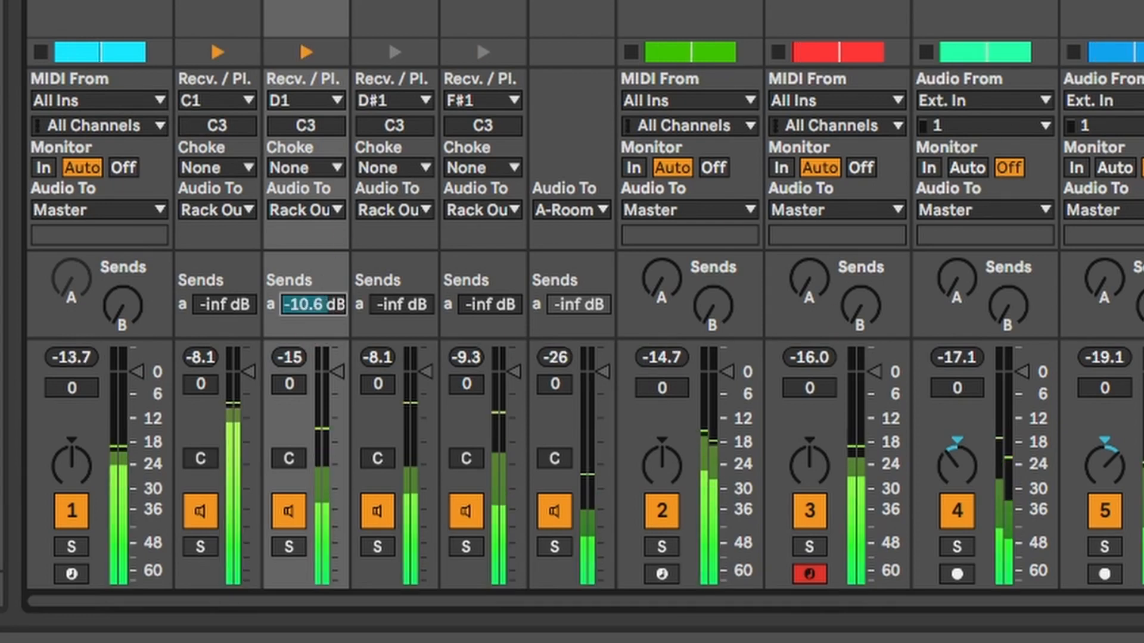
{"action": "mouse_move", "coordinate": [401, 314]}
{"action": "left_mouse_down"}
{"action": "mouse_move", "coordinate": [402, 244]}
{"action": "mouse_move", "coordinate": [402, 293]}
{"action": "left_mouse_up"}
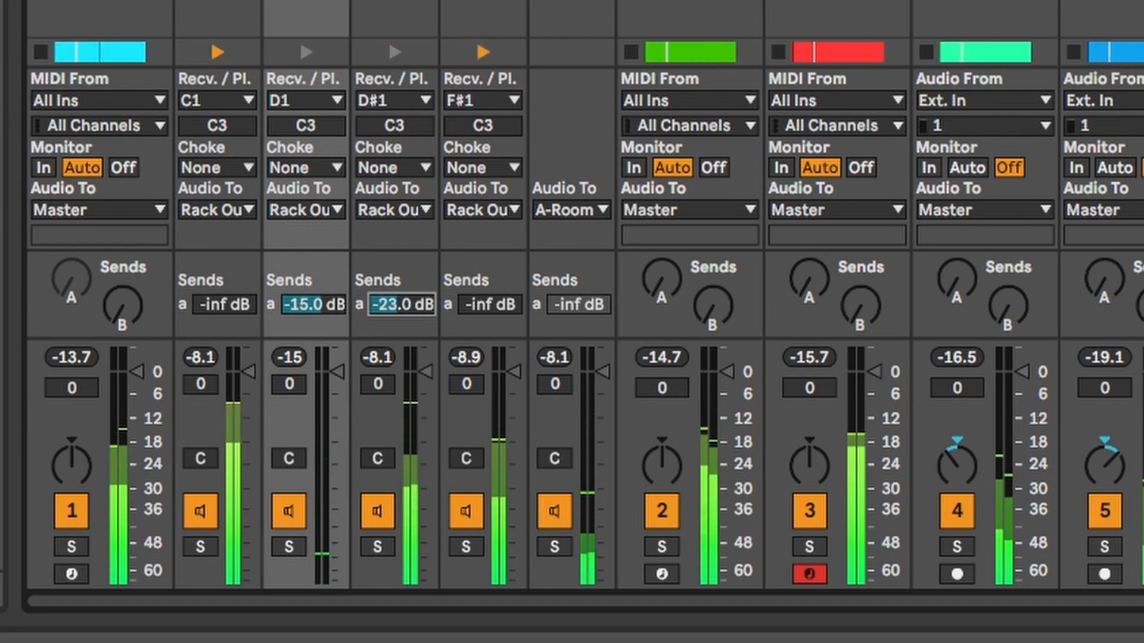
{"action": "left_click_drag", "start_coordinate": [489, 304], "coordinate": [490, 281]}
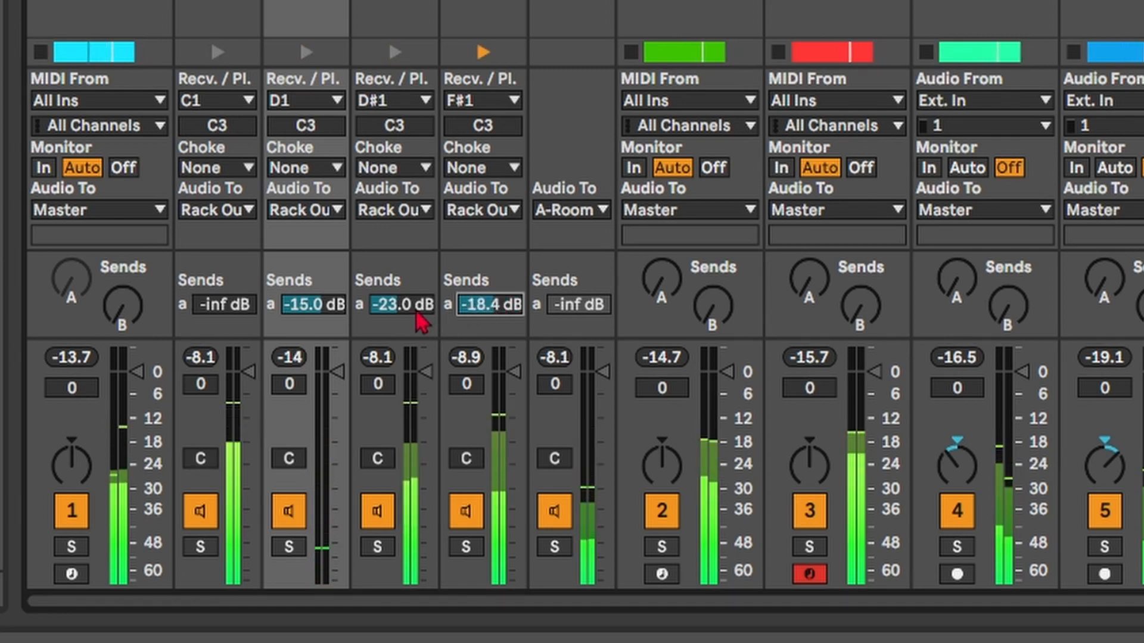
{"action": "left_click_drag", "start_coordinate": [402, 305], "coordinate": [402, 311]}
{"action": "left_click_drag", "start_coordinate": [218, 307], "coordinate": [222, 303]}
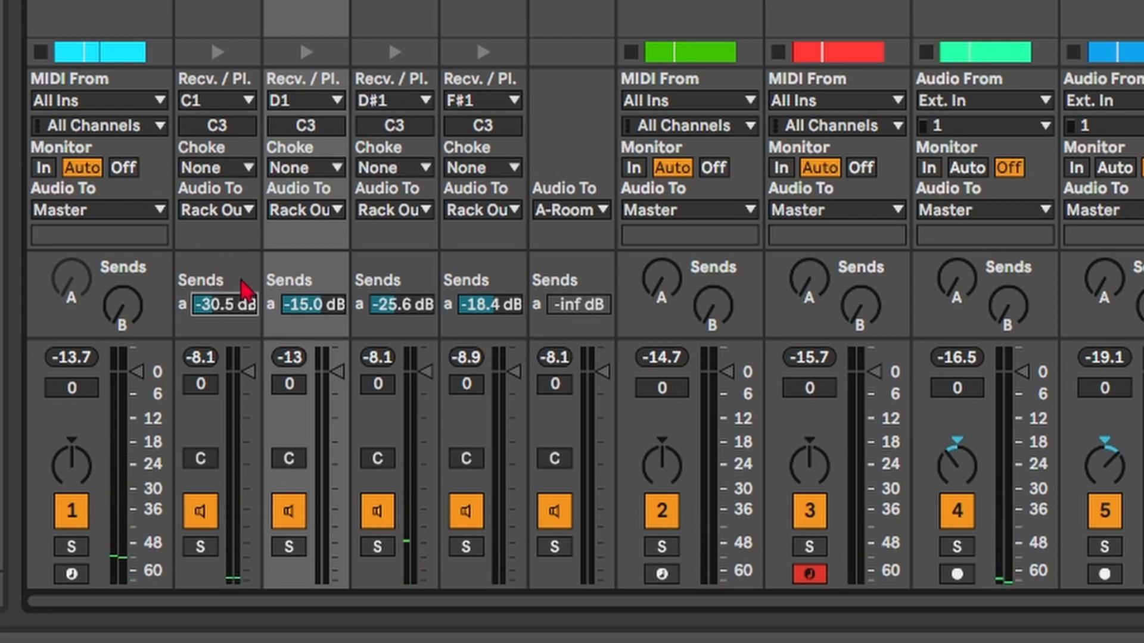
{"action": "key", "text": "Down"}
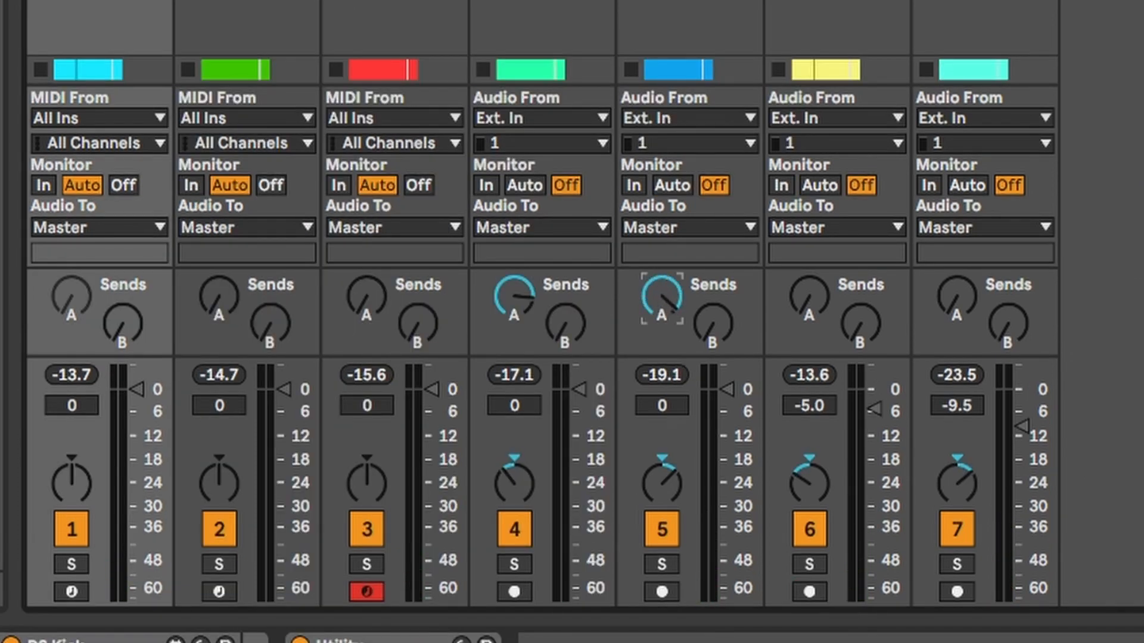
Step: Balance the Room Reverb sends on Shaker 2 and the two conga tracks by ear during playback, bringing up both conga sends
{"action": "key", "text": "space"}
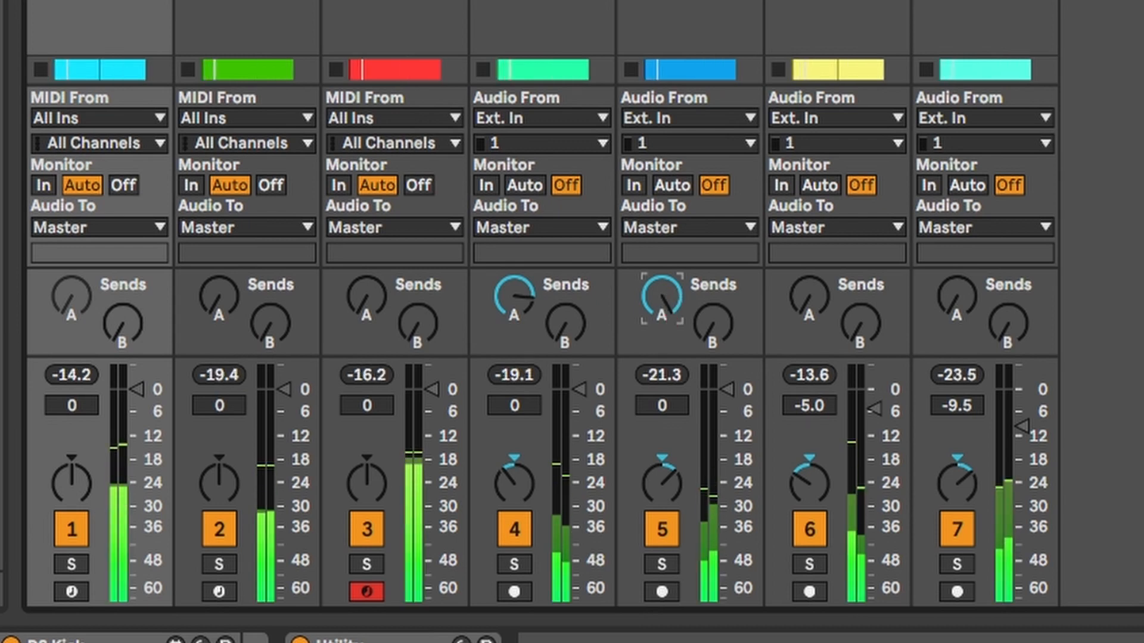
{"action": "left_click_drag", "start_coordinate": [664, 301], "coordinate": [662, 186]}
{"action": "left_click_drag", "start_coordinate": [809, 296], "coordinate": [809, 250]}
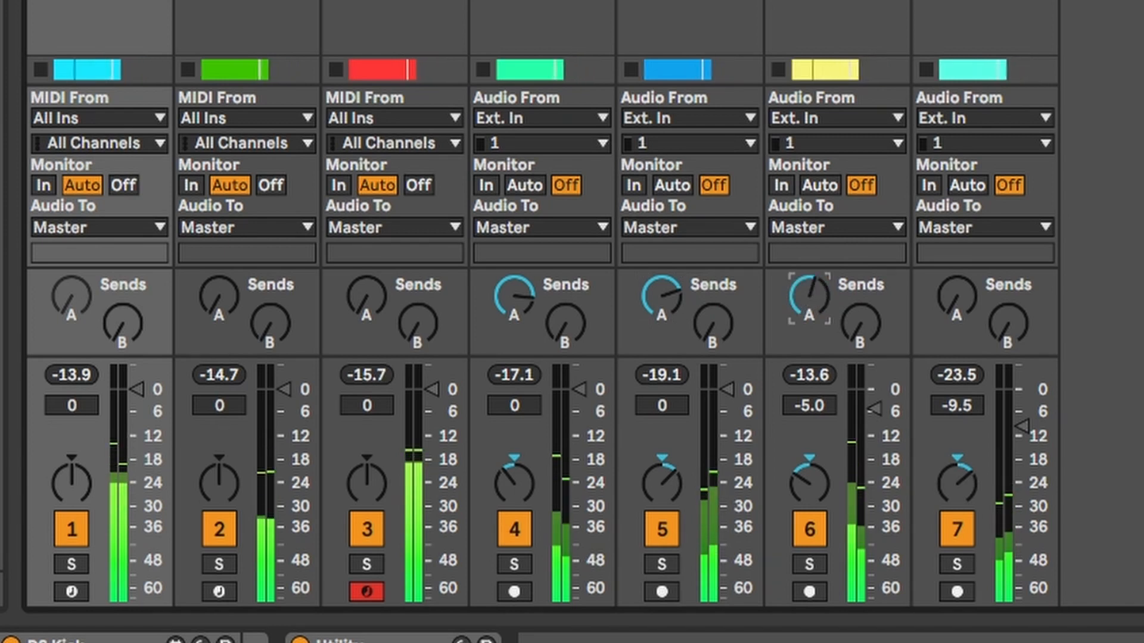
{"action": "left_click_drag", "start_coordinate": [955, 298], "coordinate": [955, 191]}
{"action": "left_click_drag", "start_coordinate": [957, 296], "coordinate": [957, 317]}
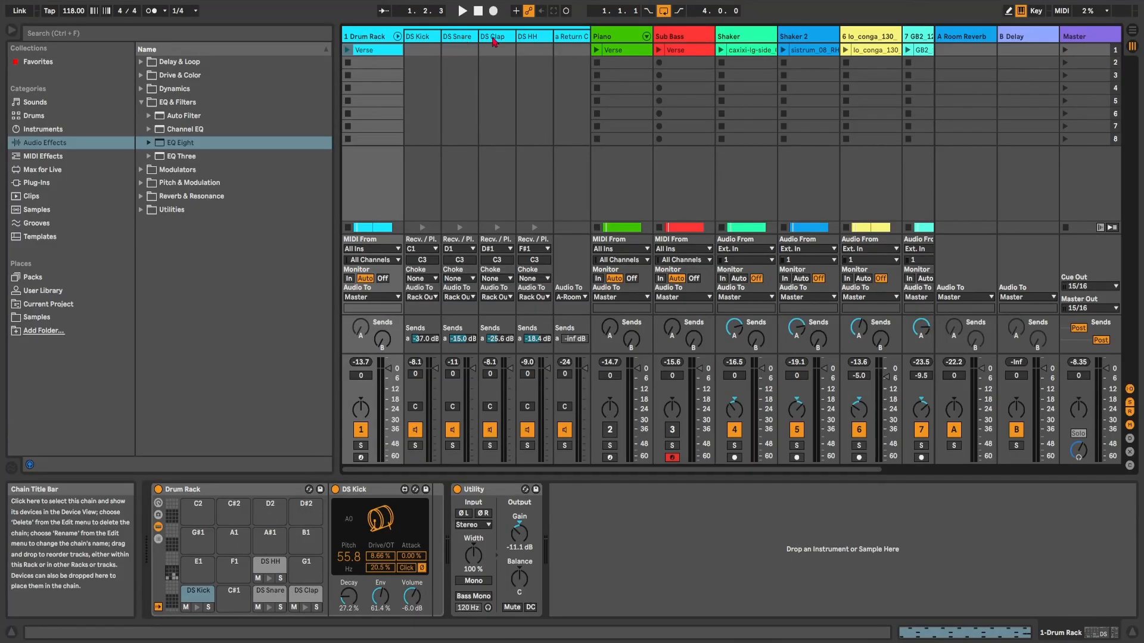
Step: Add a Delay audio effect to the DS Clap chain, after the clap instrument
{"action": "left_click", "coordinate": [493, 37]}
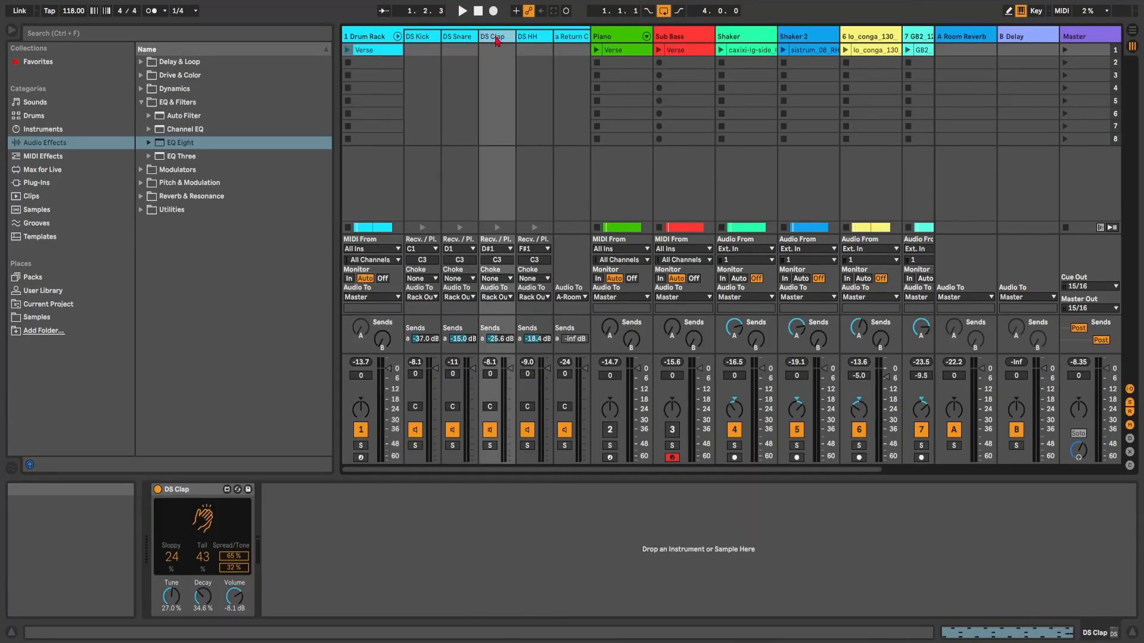
{"action": "left_click", "coordinate": [175, 61]}
{"action": "double_click", "coordinate": [177, 89]}
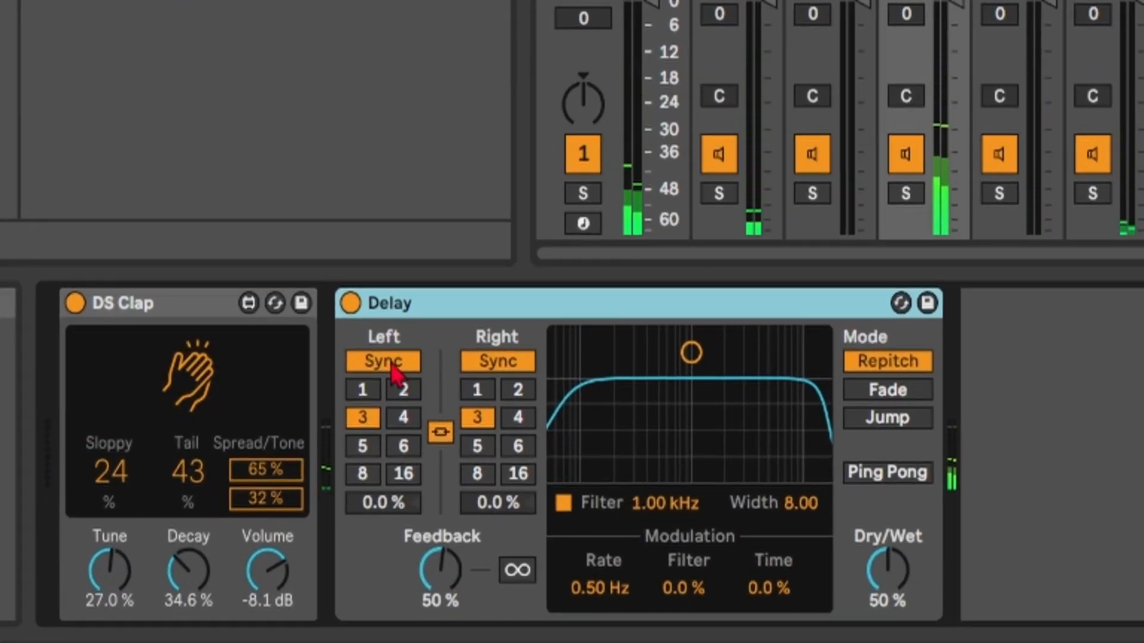
Step: Unlink the clap Delay's channels, switch both from sync to time mode, and set about 11.9 ms left and 41.1 ms right
{"action": "left_click", "coordinate": [498, 361]}
{"action": "left_click_drag", "start_coordinate": [400, 428], "coordinate": [401, 464]}
{"action": "left_click", "coordinate": [443, 435]}
{"action": "left_click", "coordinate": [485, 365]}
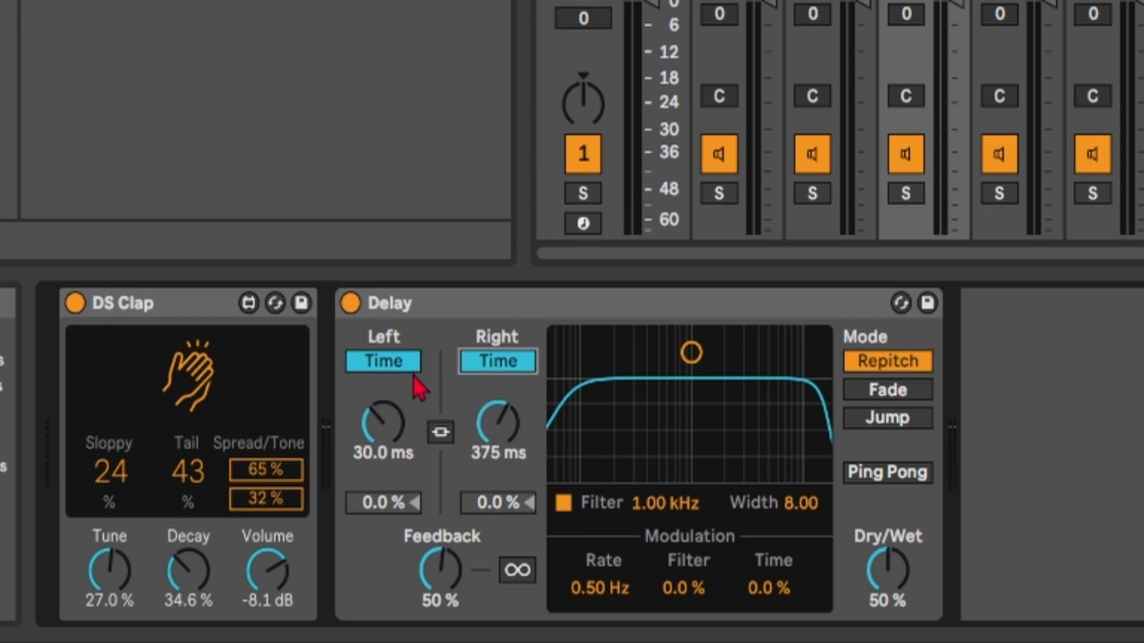
{"action": "left_click_drag", "start_coordinate": [388, 420], "coordinate": [387, 435]}
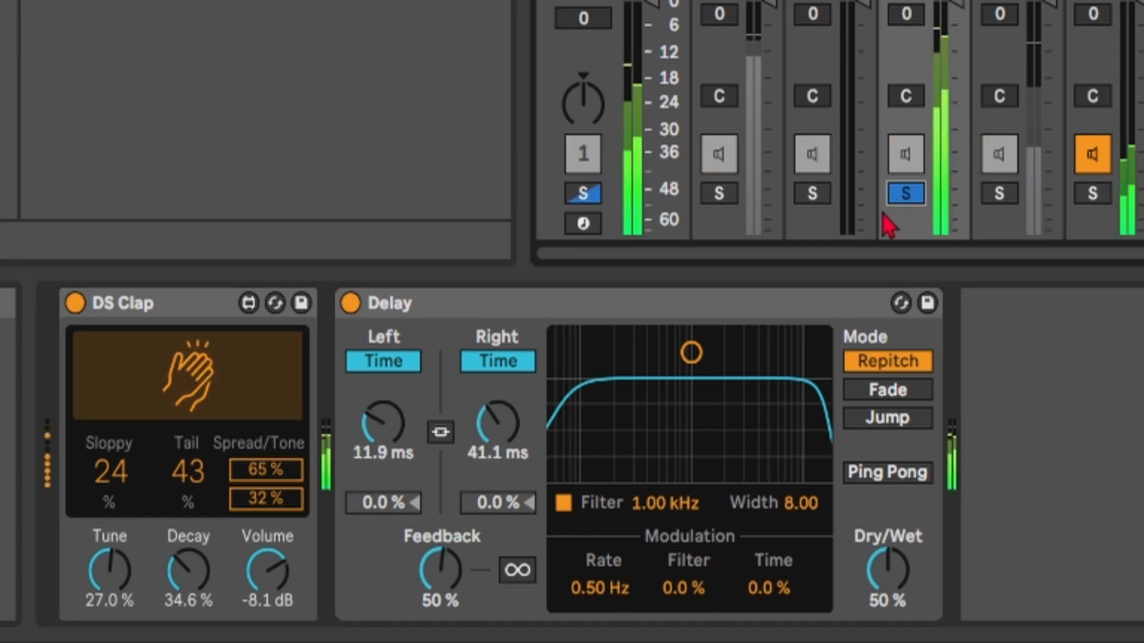
Step: Set the clap Delay's feedback to 0.8 %, enable Ping Pong, and set its filter to about 776 Hz with width 7.77
{"action": "left_click_drag", "start_coordinate": [467, 570], "coordinate": [468, 619]}
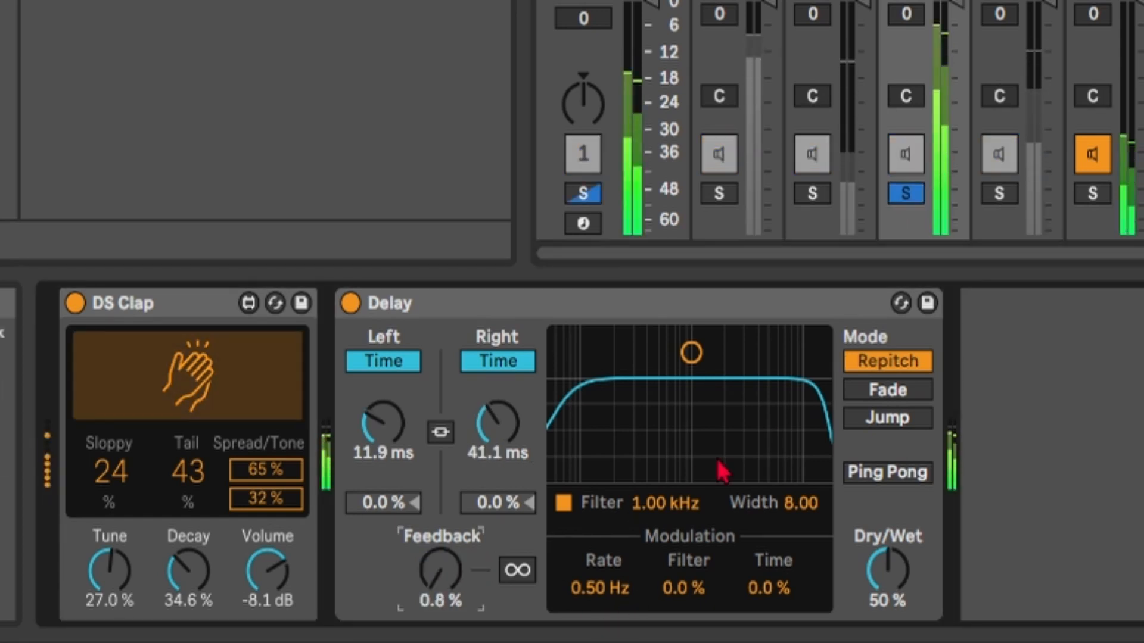
{"action": "left_click", "coordinate": [884, 469]}
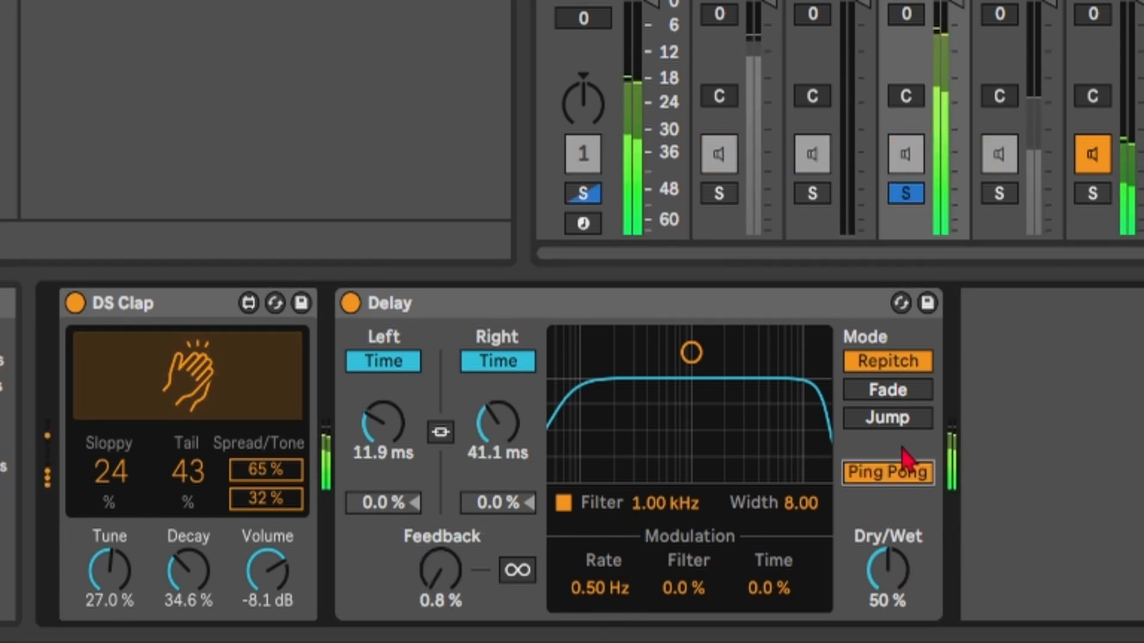
{"action": "left_click_drag", "start_coordinate": [704, 350], "coordinate": [693, 353]}
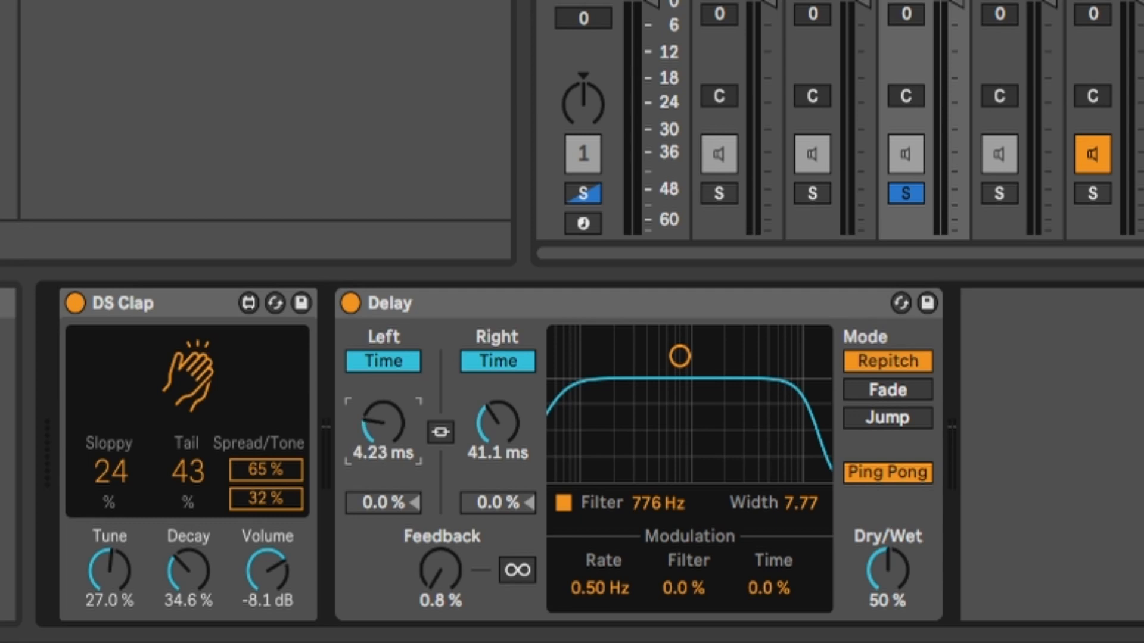
Step: Adjust the clap Delay to 19.2 ms left, 30.0 ms right and 40 % dry/wet, and bypass the effect to compare
{"action": "left_click_drag", "start_coordinate": [383, 426], "coordinate": [383, 398]}
{"action": "left_click_drag", "start_coordinate": [498, 427], "coordinate": [497, 436]}
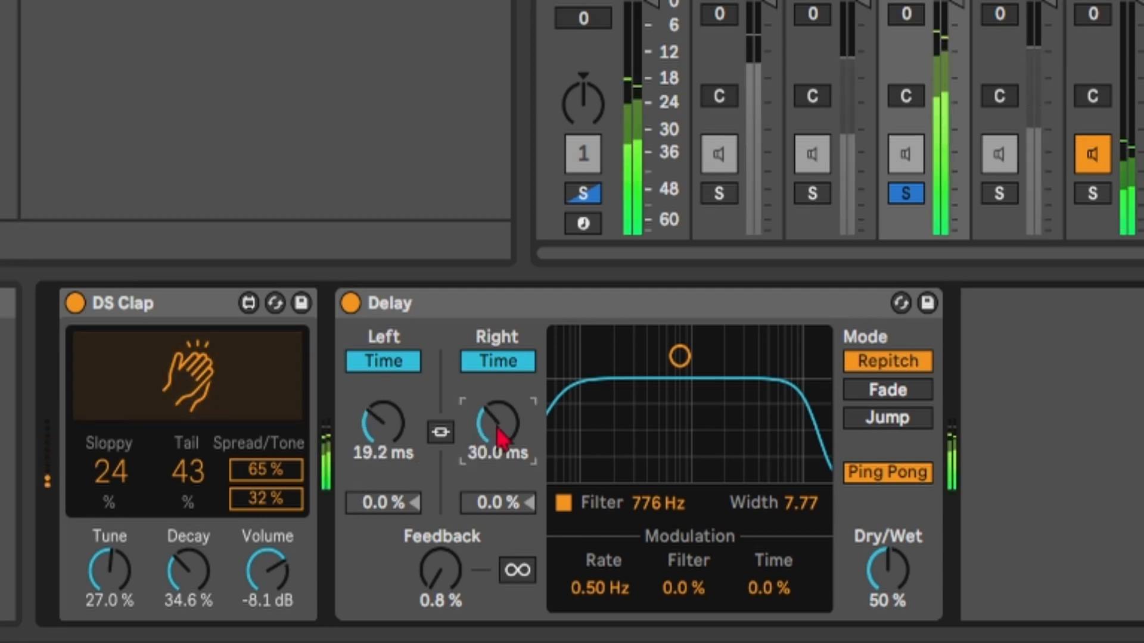
{"action": "left_click_drag", "start_coordinate": [888, 570], "coordinate": [887, 620]}
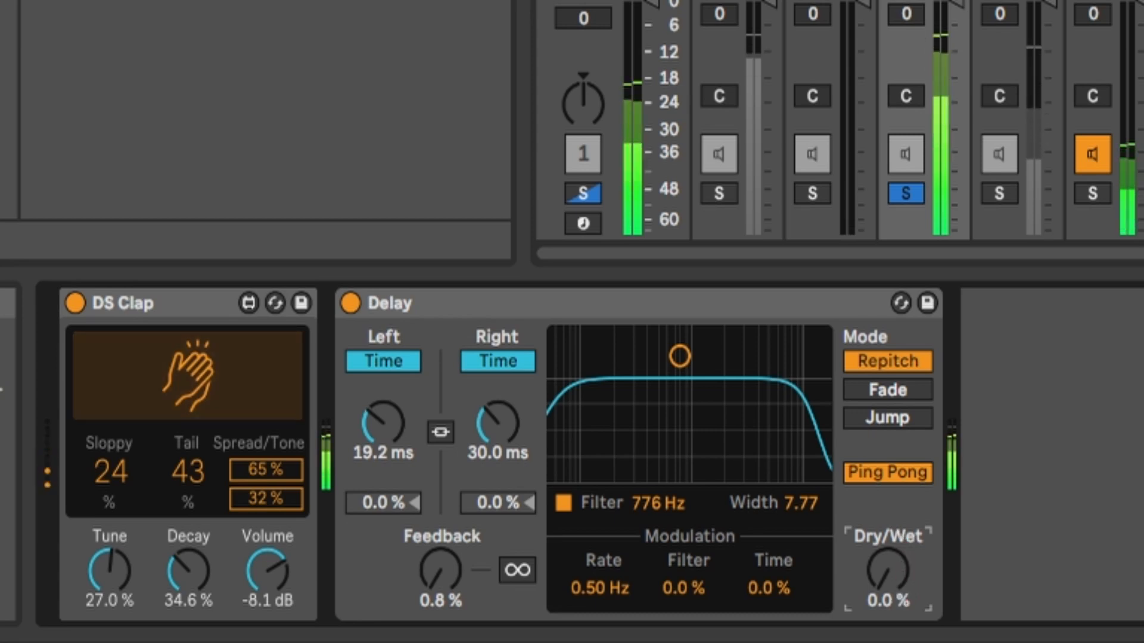
{"action": "left_click_drag", "start_coordinate": [887, 570], "coordinate": [888, 532]}
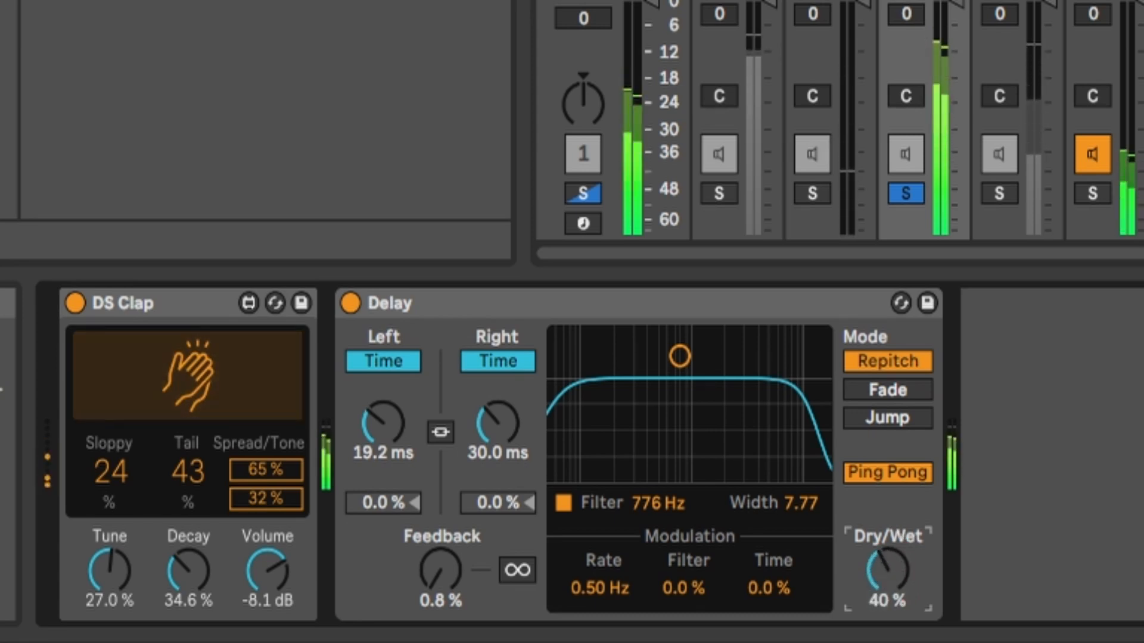
{"action": "left_click", "coordinate": [347, 309]}
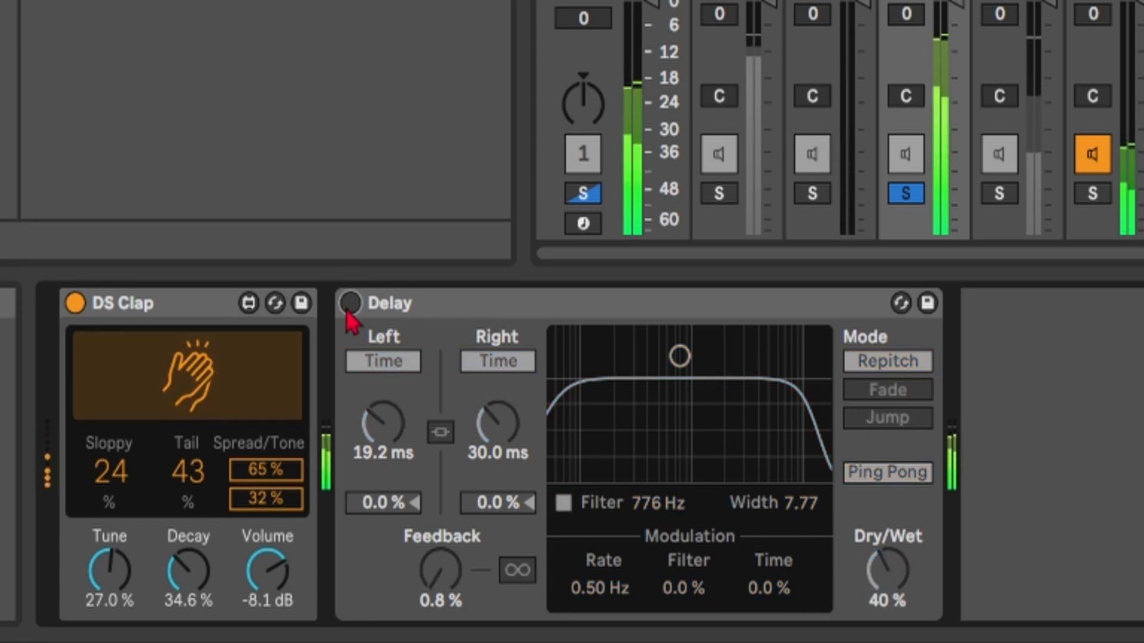
Step: Refine the clap Delay to 24.1 ms right, filter 695 Hz, width 8.11 and 34 % dry/wet, and compare it bypassed with the clap unsoloed
{"action": "left_click", "coordinate": [348, 307]}
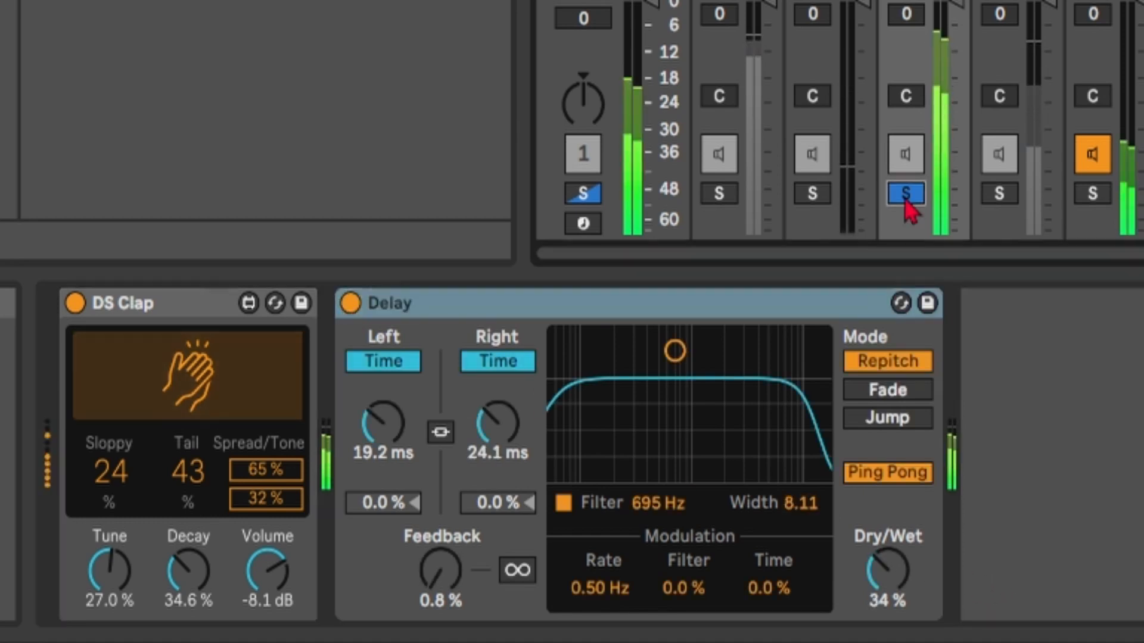
{"action": "left_click", "coordinate": [906, 197]}
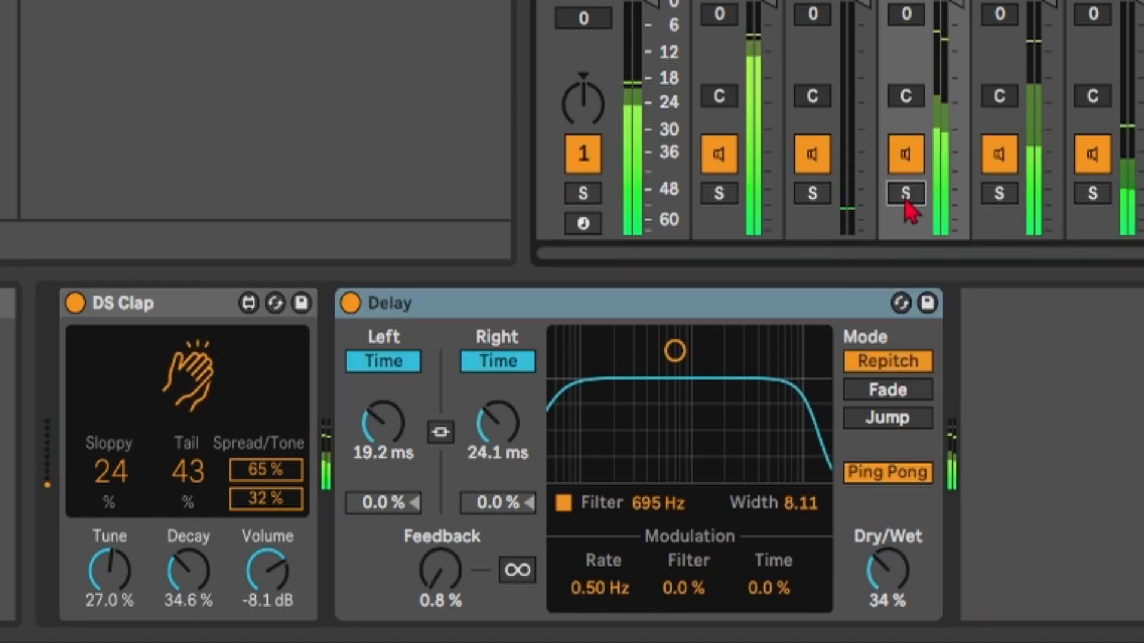
{"action": "left_click", "coordinate": [351, 310]}
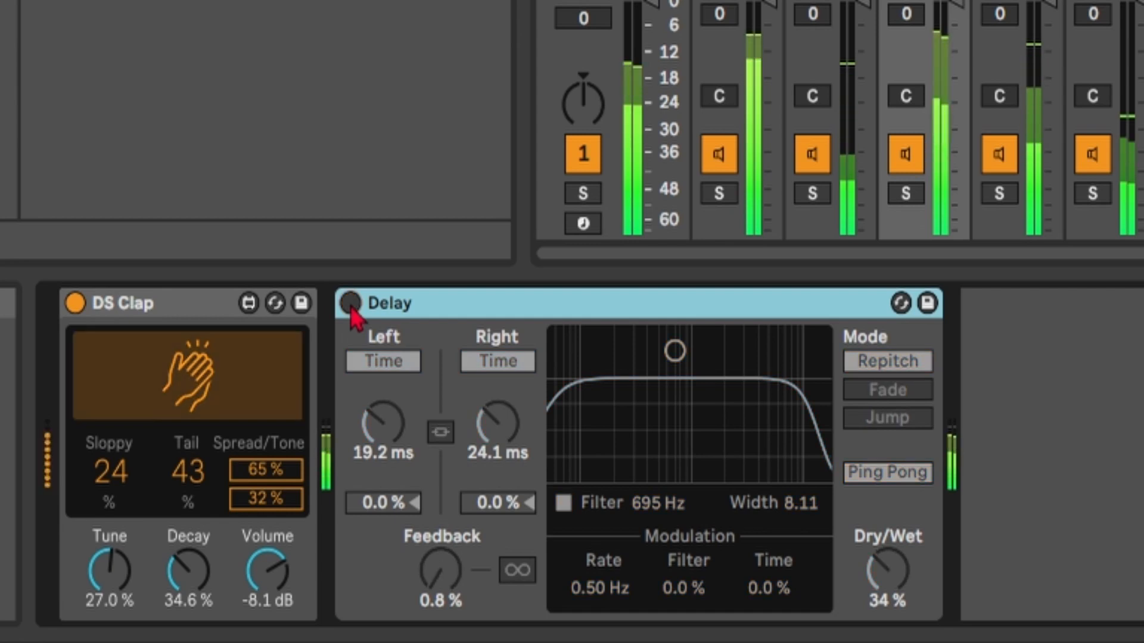
{"action": "left_click", "coordinate": [351, 307]}
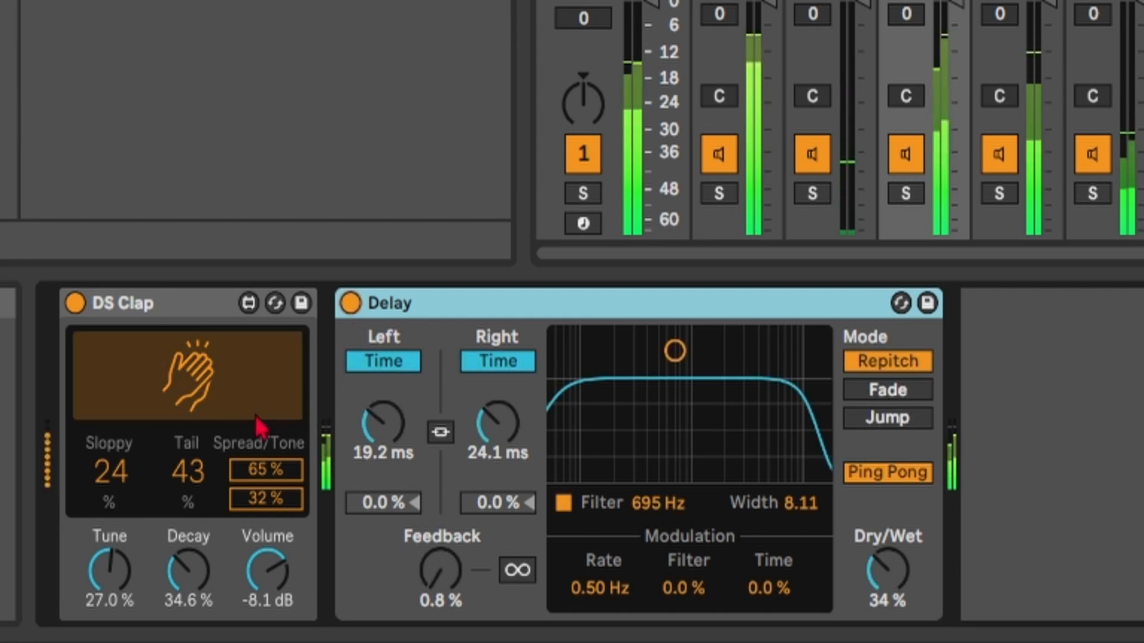
Step: Set the DS Clap's Sloppy to 30 % and Spread to 50 %, reduce its Delay dry/wet to 30 %, and compare against the bypassed effect
{"action": "left_click", "coordinate": [265, 470]}
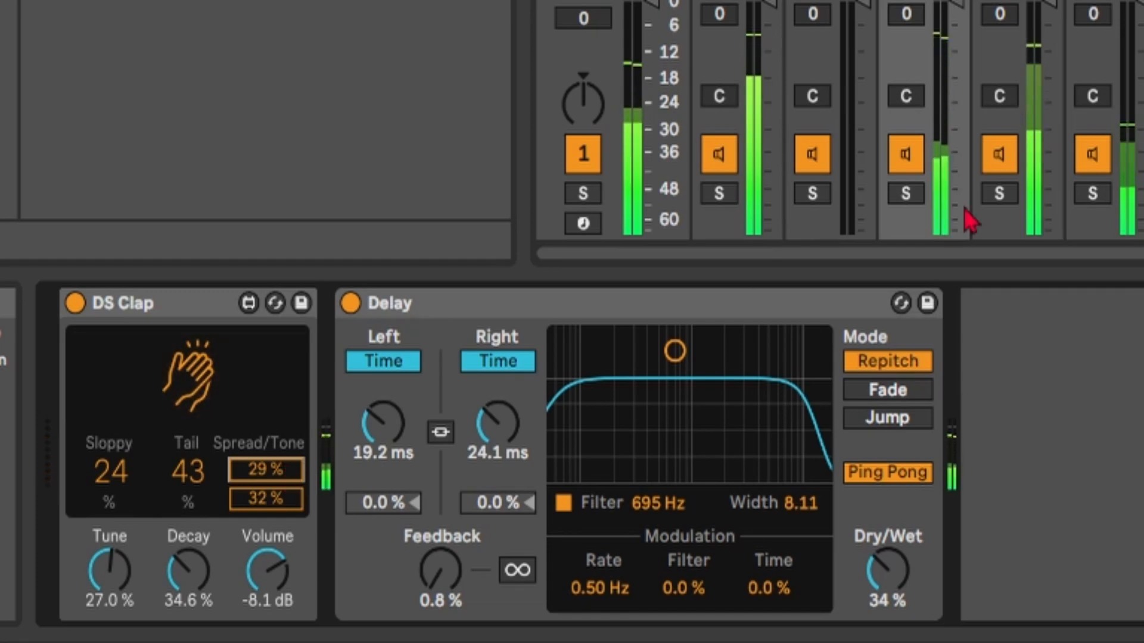
{"action": "left_click", "coordinate": [897, 199]}
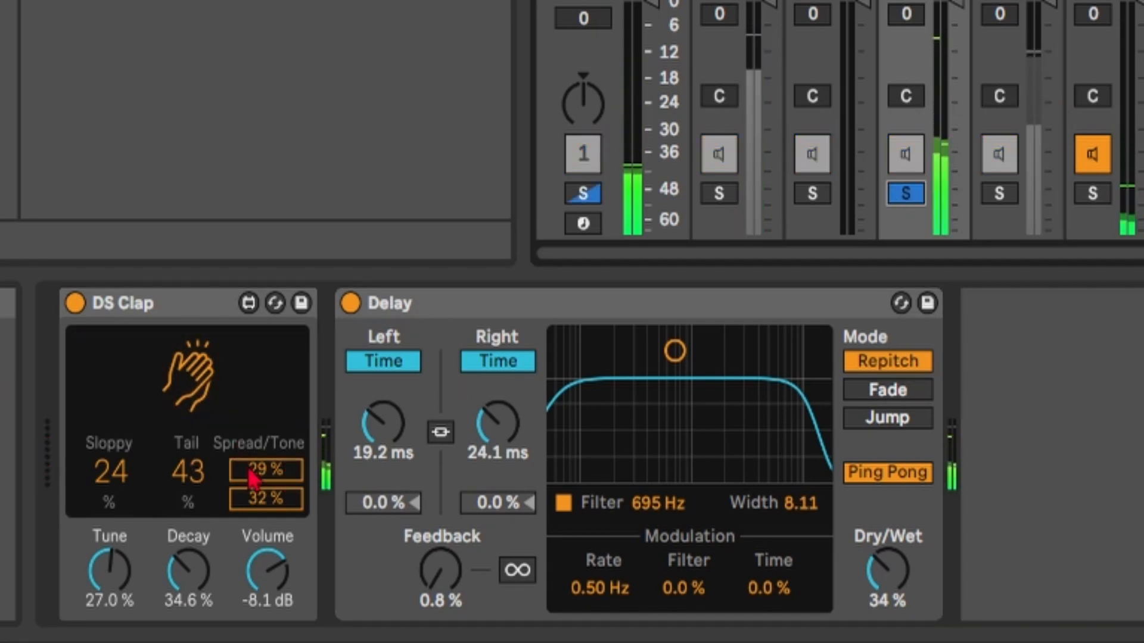
{"action": "mouse_move", "coordinate": [257, 468]}
{"action": "left_mouse_down"}
{"action": "mouse_move", "coordinate": [256, 435]}
{"action": "mouse_move", "coordinate": [256, 446]}
{"action": "left_mouse_up"}
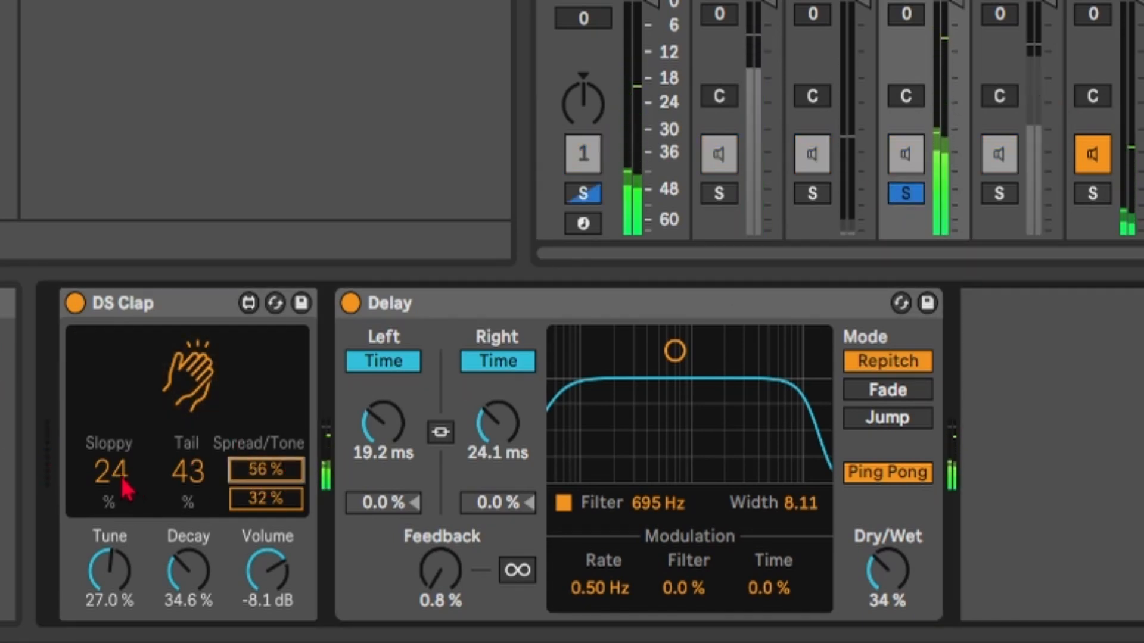
{"action": "left_click_drag", "start_coordinate": [122, 478], "coordinate": [115, 441]}
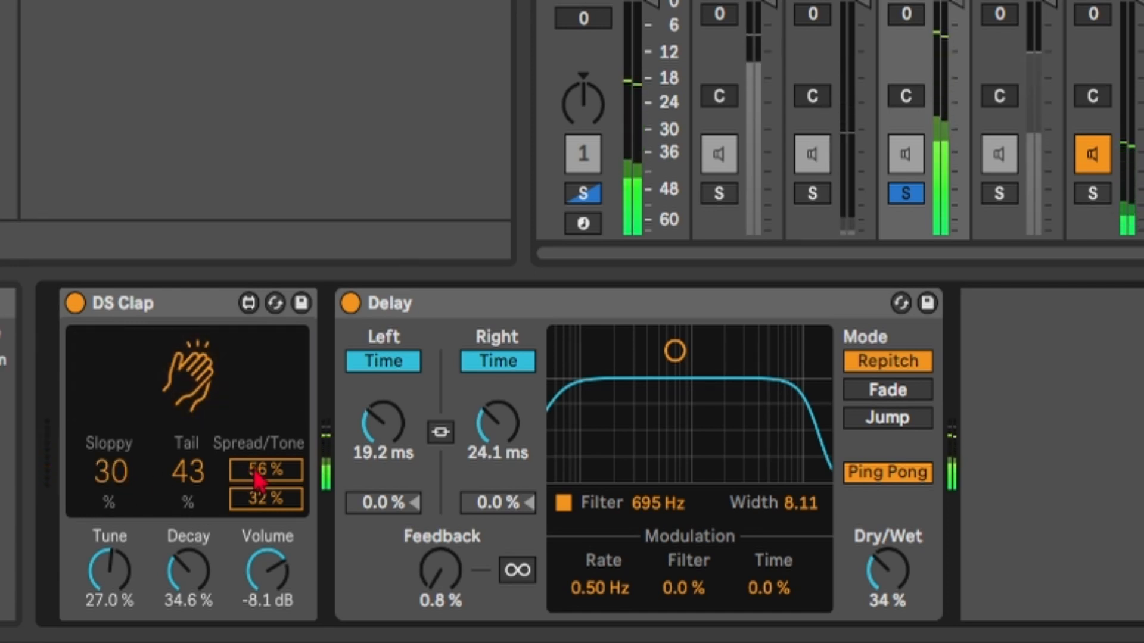
{"action": "left_click_drag", "start_coordinate": [258, 471], "coordinate": [258, 476]}
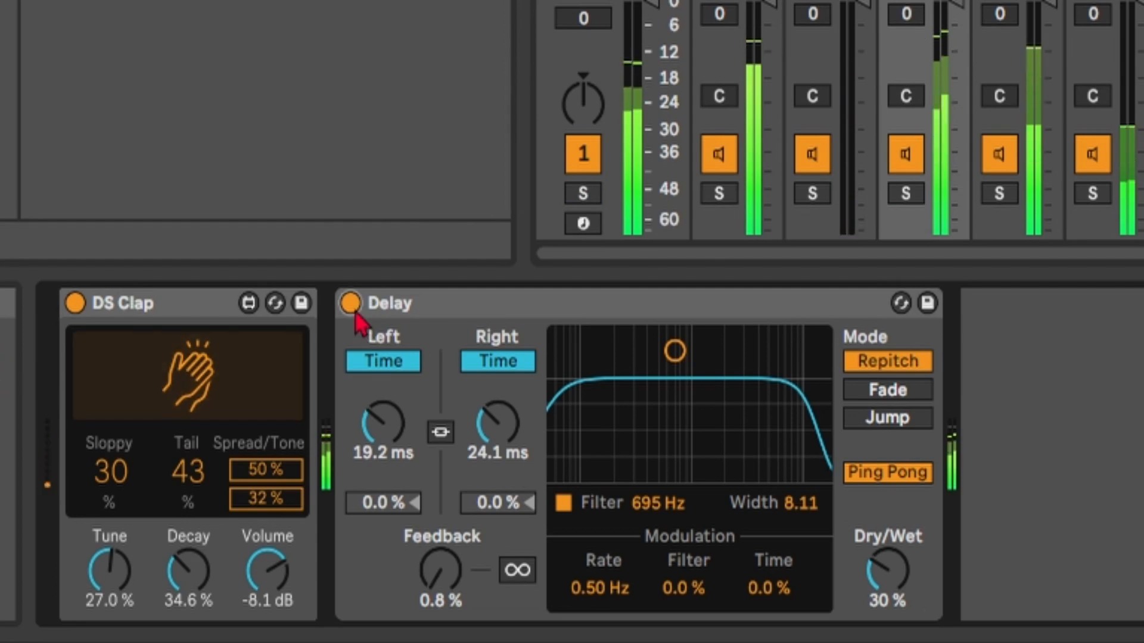
{"action": "left_click", "coordinate": [351, 305]}
{"action": "left_click", "coordinate": [350, 303]}
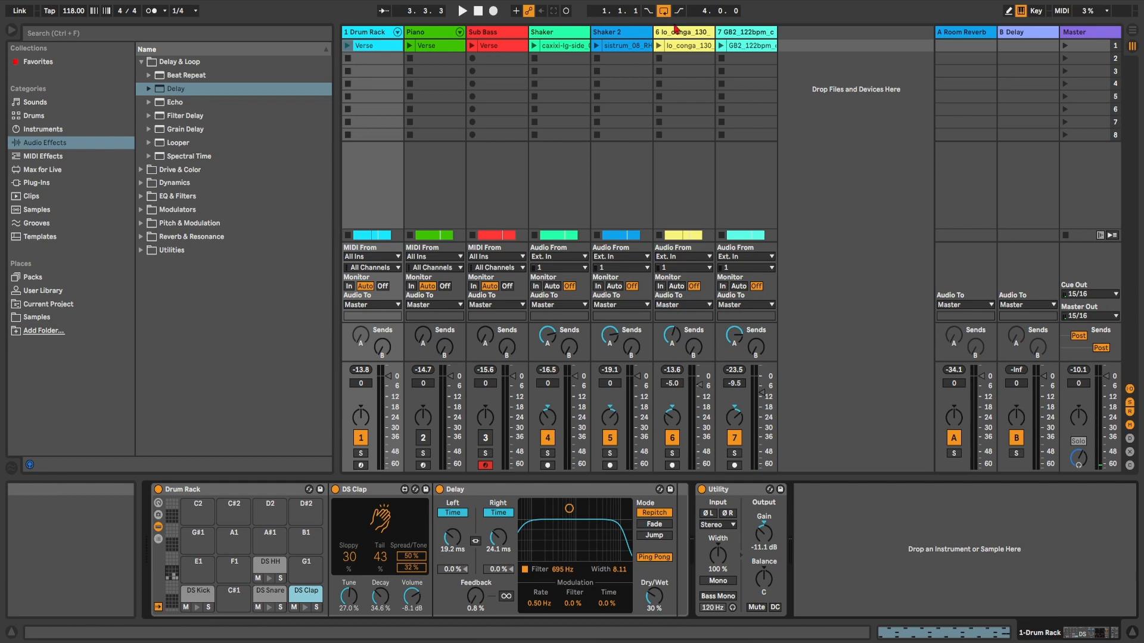
Step: Move both shaker and both conga tracks beside the Drum Rack track and group all five as "Drums"
{"action": "left_click", "coordinate": [739, 34]}
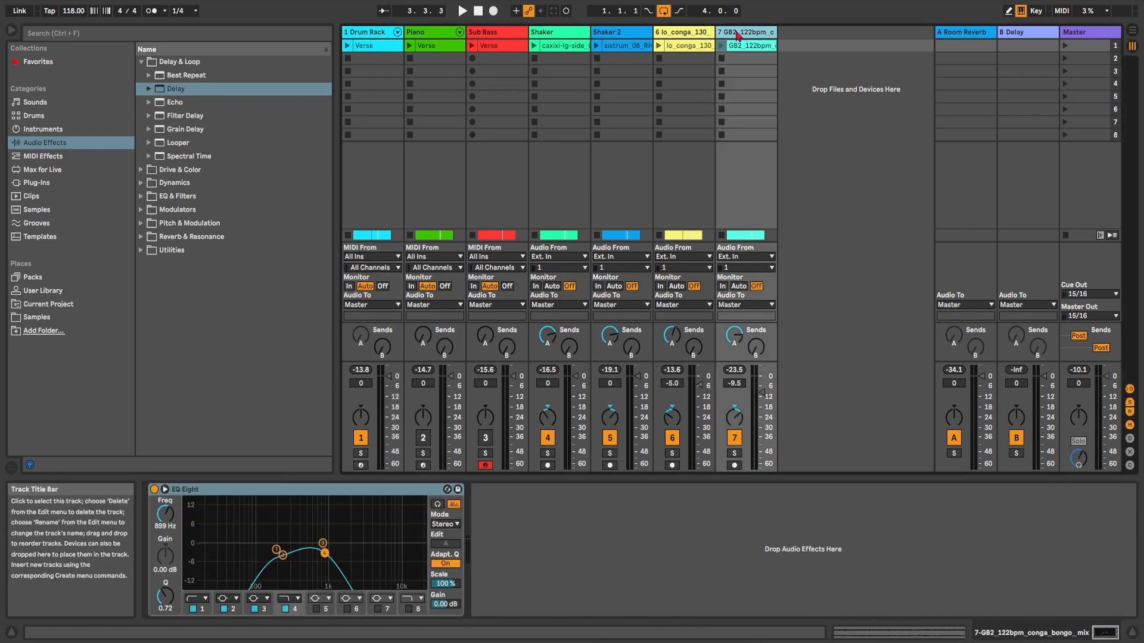
{"action": "left_click", "coordinate": [560, 36], "text": "shift"}
{"action": "mouse_move", "coordinate": [570, 39]}
{"action": "left_mouse_down"}
{"action": "mouse_move", "coordinate": [424, 37]}
{"action": "mouse_move", "coordinate": [460, 38]}
{"action": "left_mouse_up"}
{"action": "left_click", "coordinate": [370, 38], "text": "shift"}
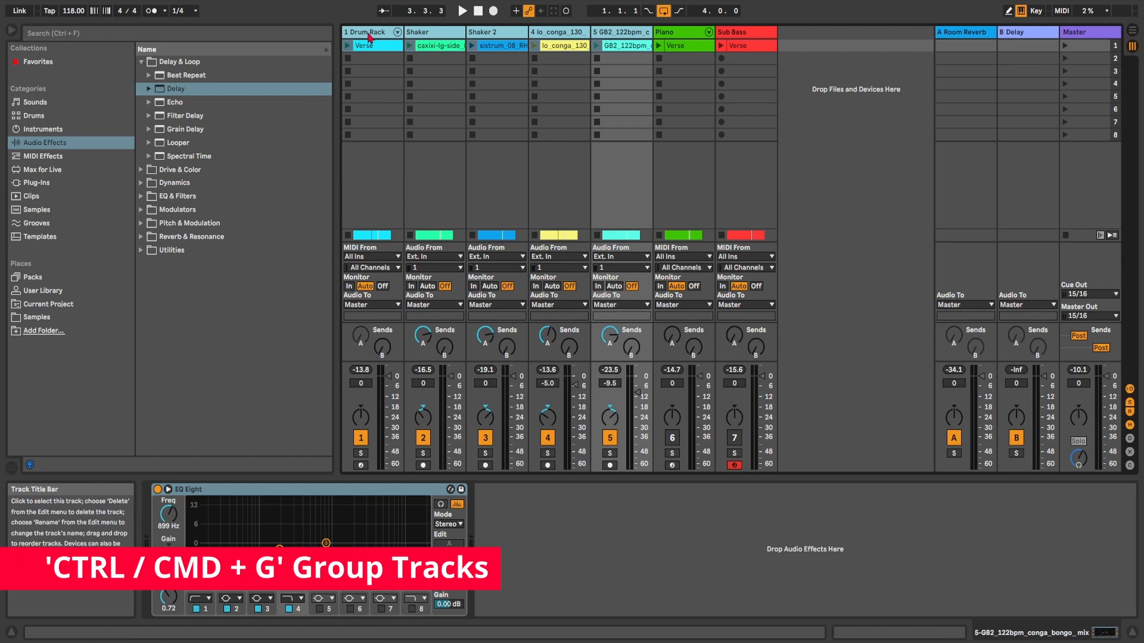
{"action": "key", "text": "ctrl+g"}
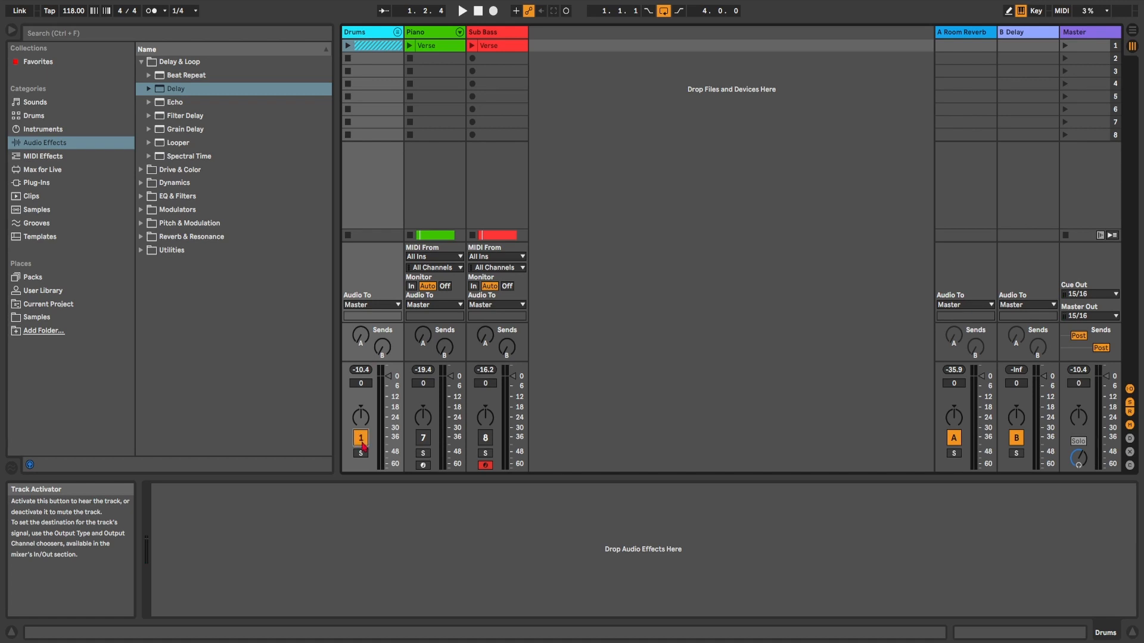
Step: Mute the Drums group to check for leftover reverb, expand the Drum Rack's chains in the mixer, and toggle its return chain's activator
{"action": "key", "text": "space"}
{"action": "left_click", "coordinate": [362, 444]}
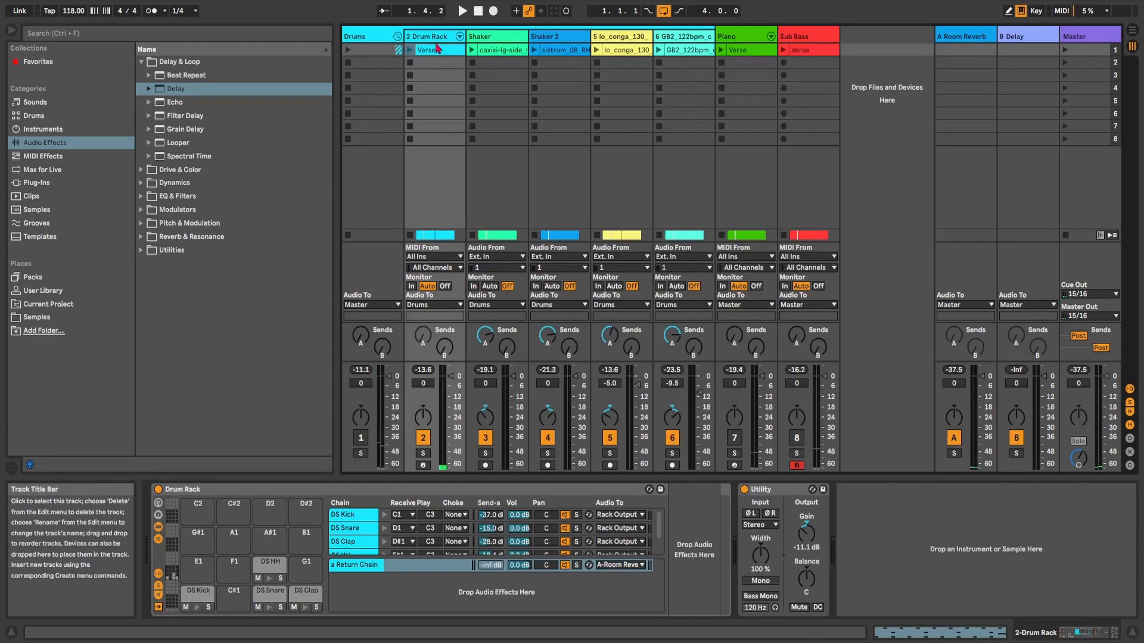
{"action": "left_click", "coordinate": [460, 36]}
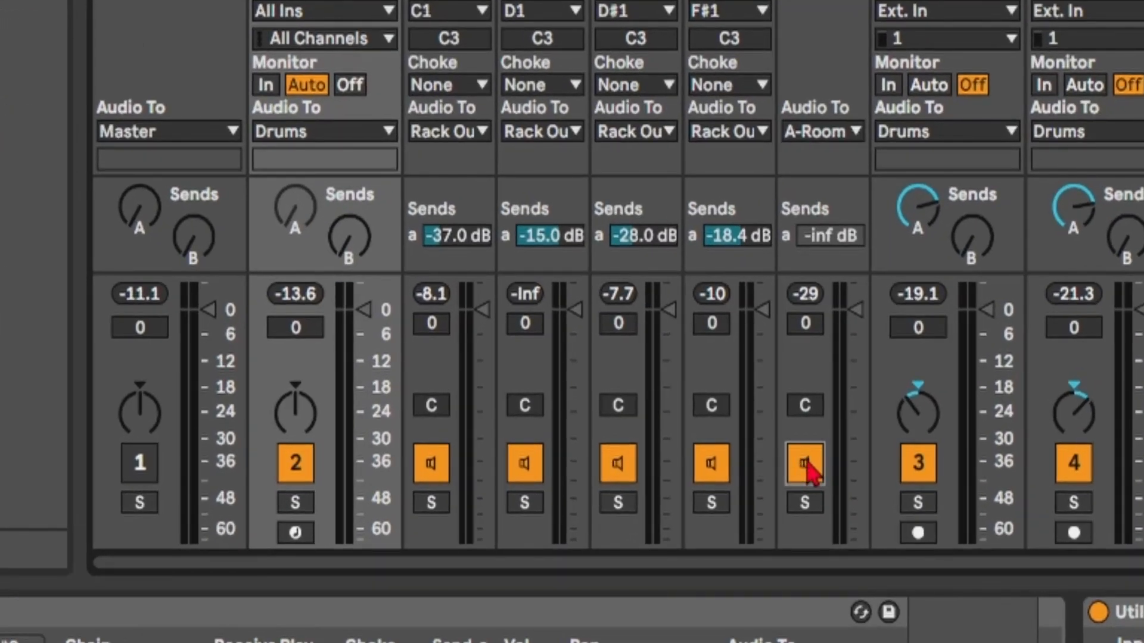
{"action": "left_click", "coordinate": [808, 465]}
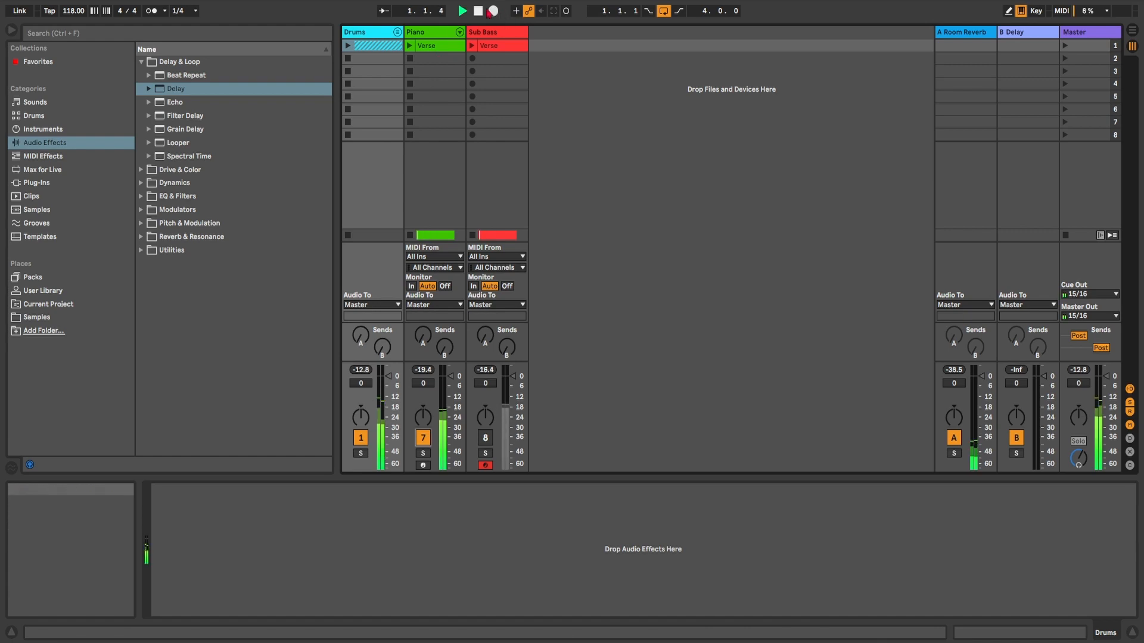
Step: Raise the Piano track's Room Reverb send to about -2.5 dB and solo the track briefly during playback to judge the reverb
{"action": "key", "text": "space"}
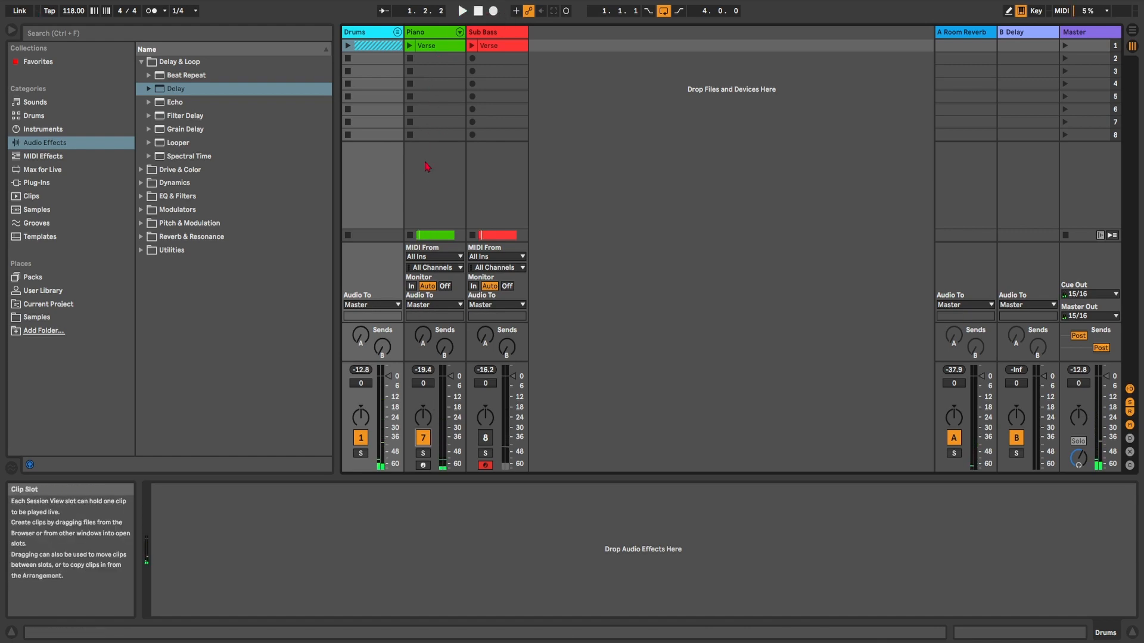
{"action": "left_click_drag", "start_coordinate": [431, 337], "coordinate": [431, 334]}
{"action": "key", "text": "space"}
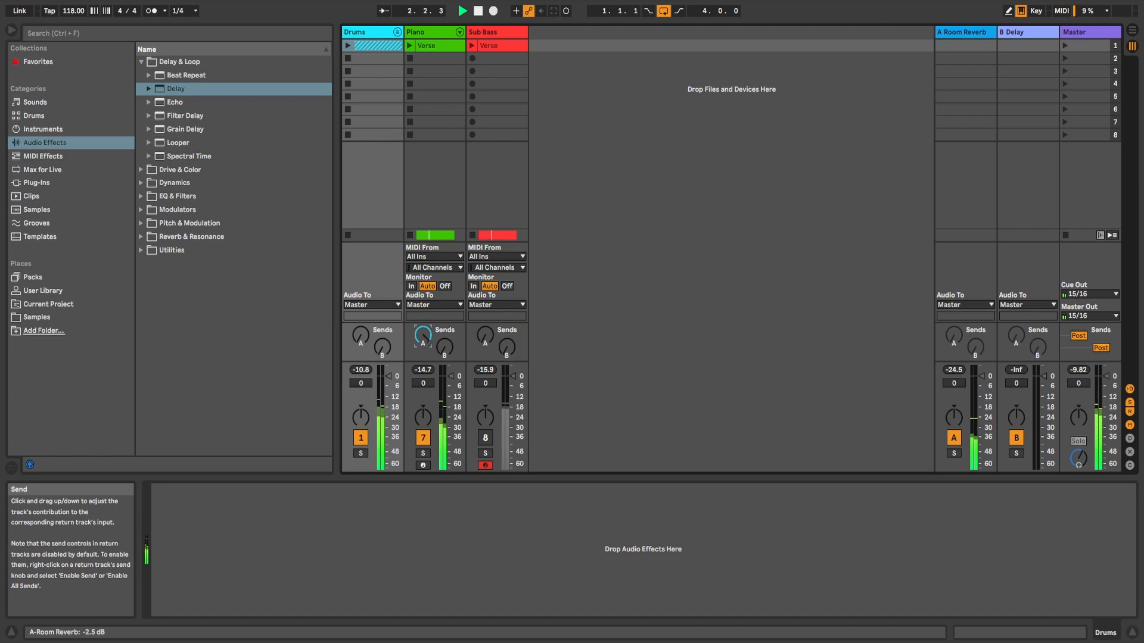
{"action": "left_click", "coordinate": [424, 454]}
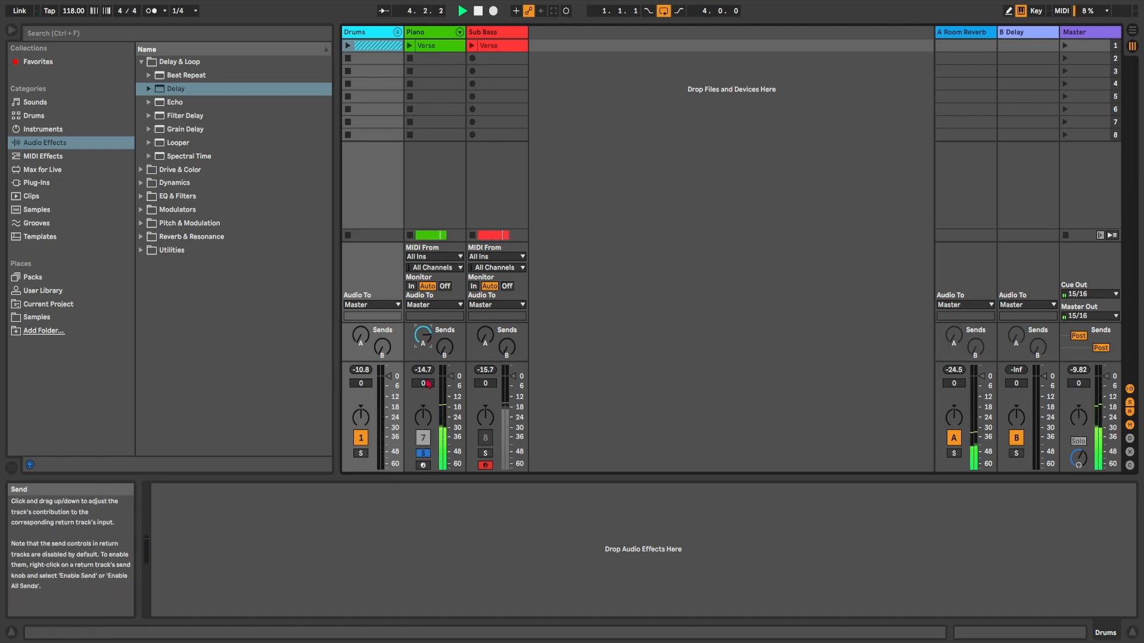
{"action": "left_click", "coordinate": [423, 454]}
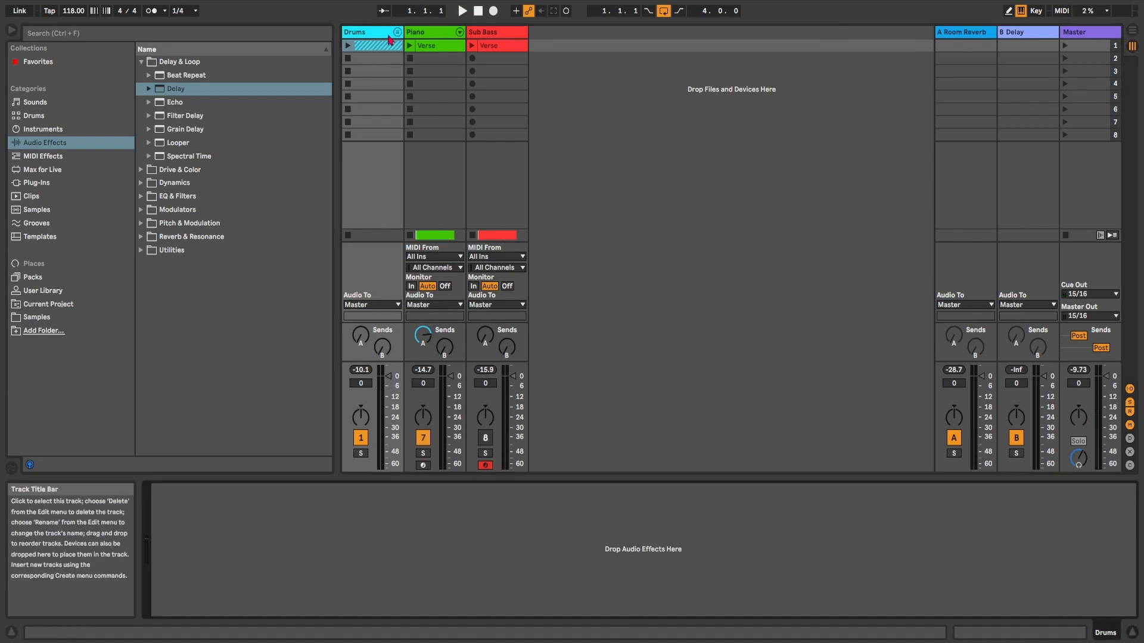
Step: Unmute the Sub Bass track and play it together with the drums and piano
{"action": "left_click", "coordinate": [486, 439]}
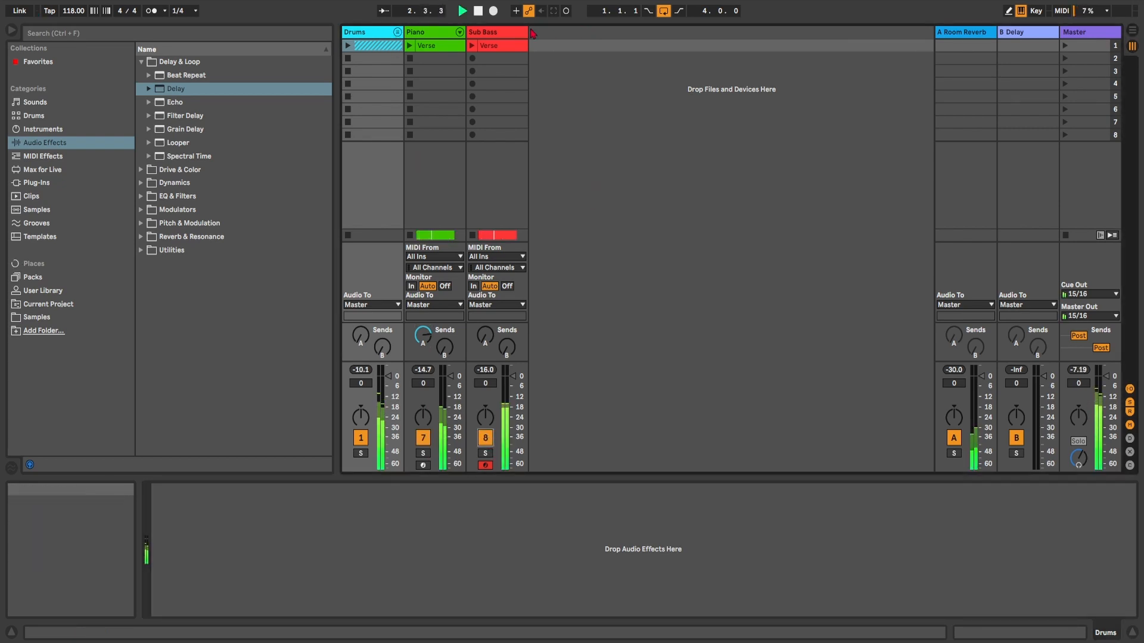